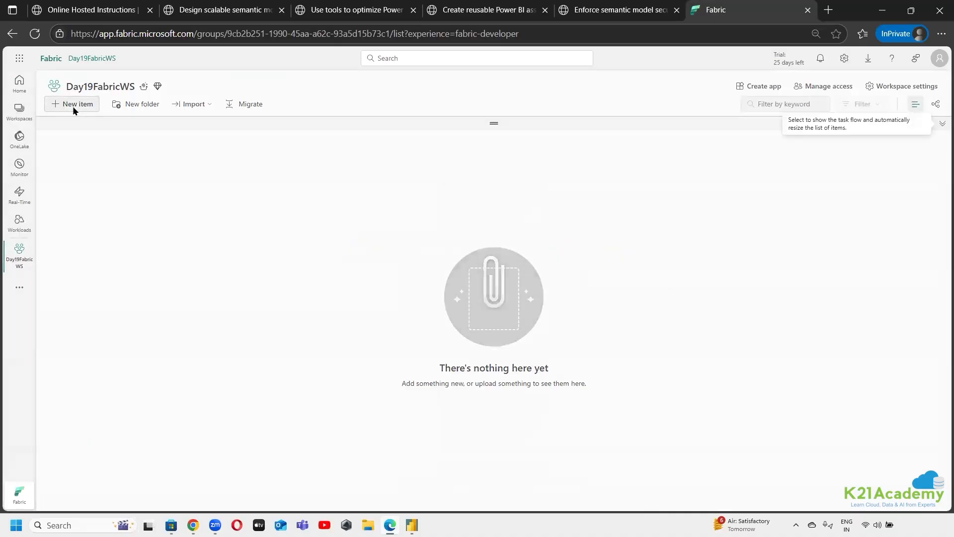
Start adding a new item to the Day19FabricWS workspace and filter the item types by "lakehouse"
left_click(72, 106)
left_click(906, 109)
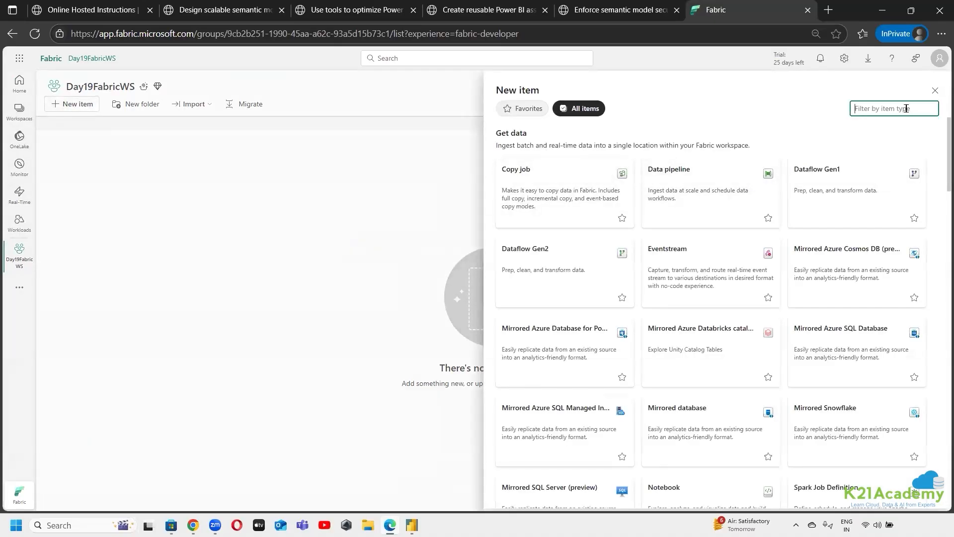
type("lakehouse")
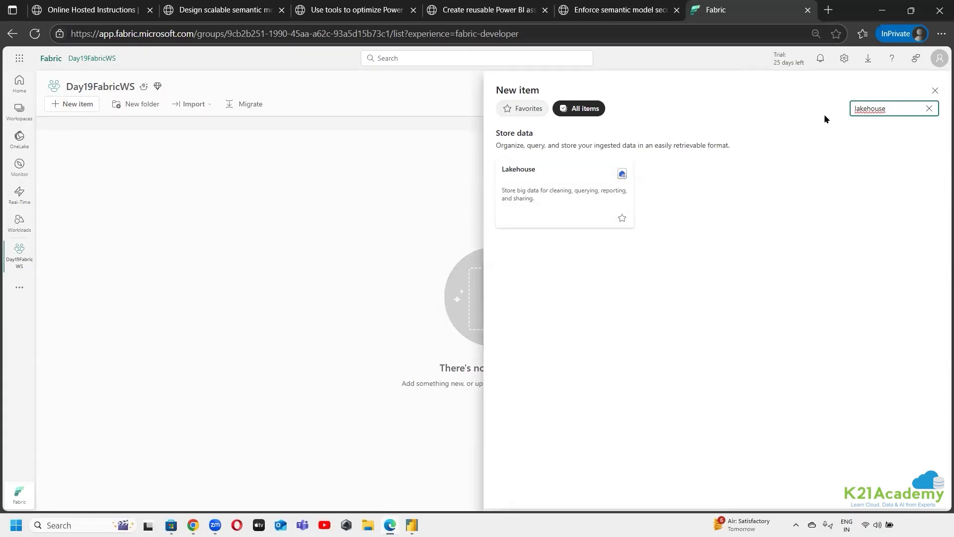
key("ctrl+a")
type("warehouse")
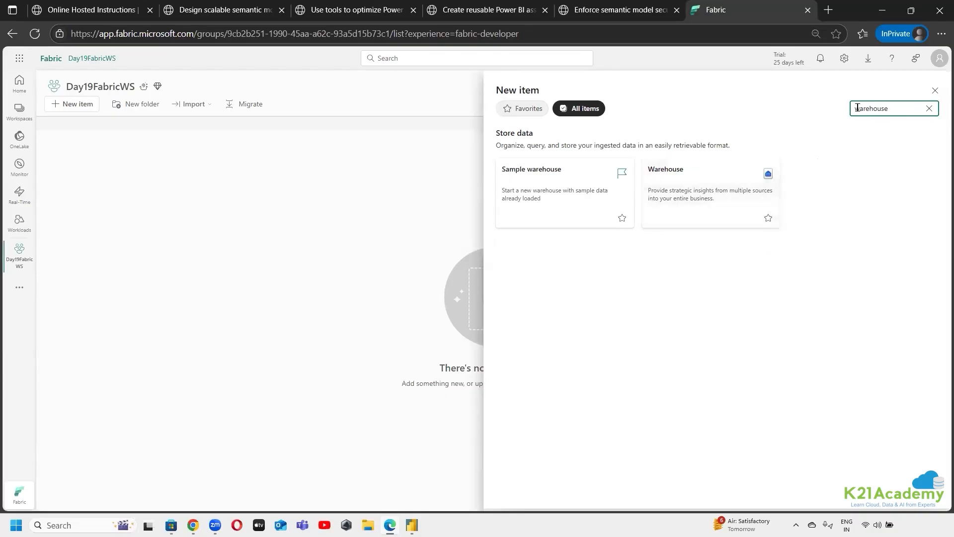
key("ctrl+a")
type("lakehouse")
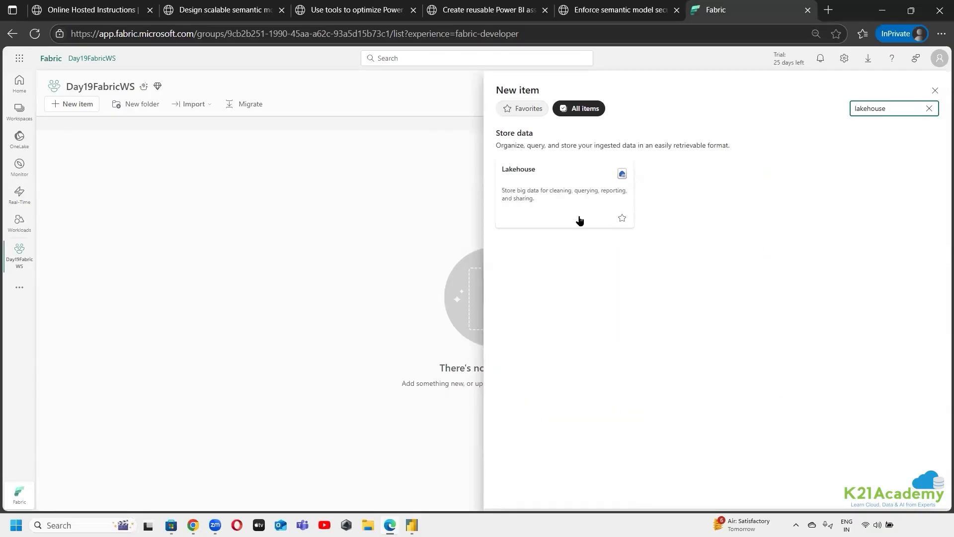
Create a new lakehouse named LKH01 without lakehouse schemas
left_click(536, 213)
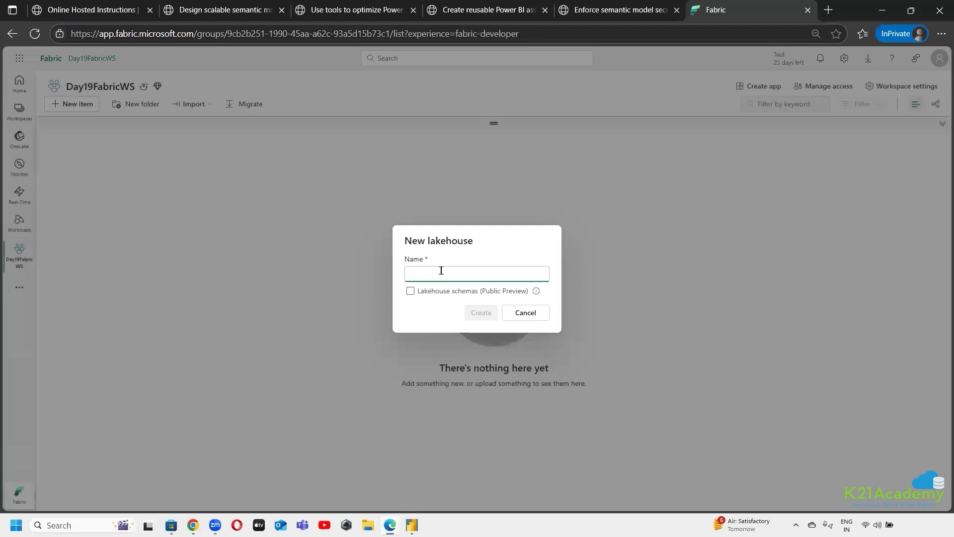
type("LKH01")
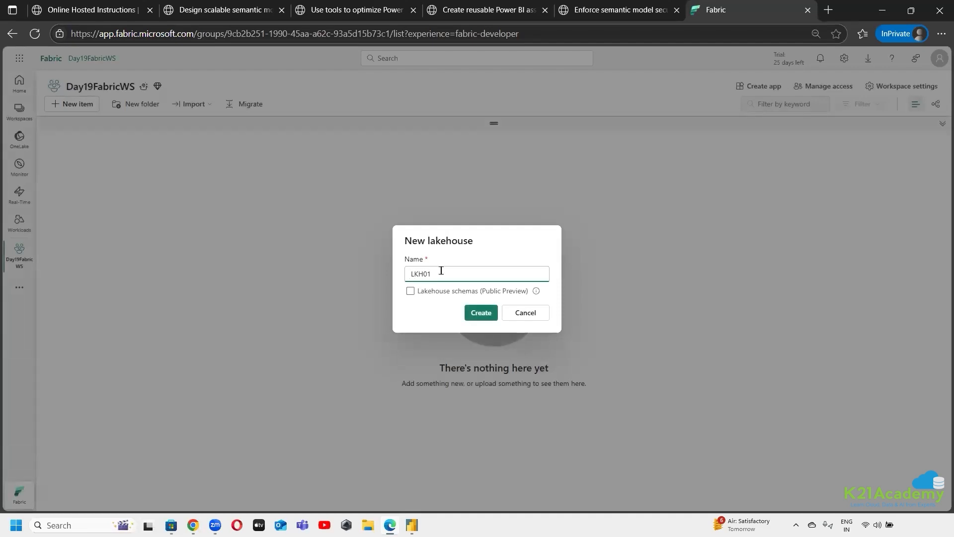
left_click(479, 313)
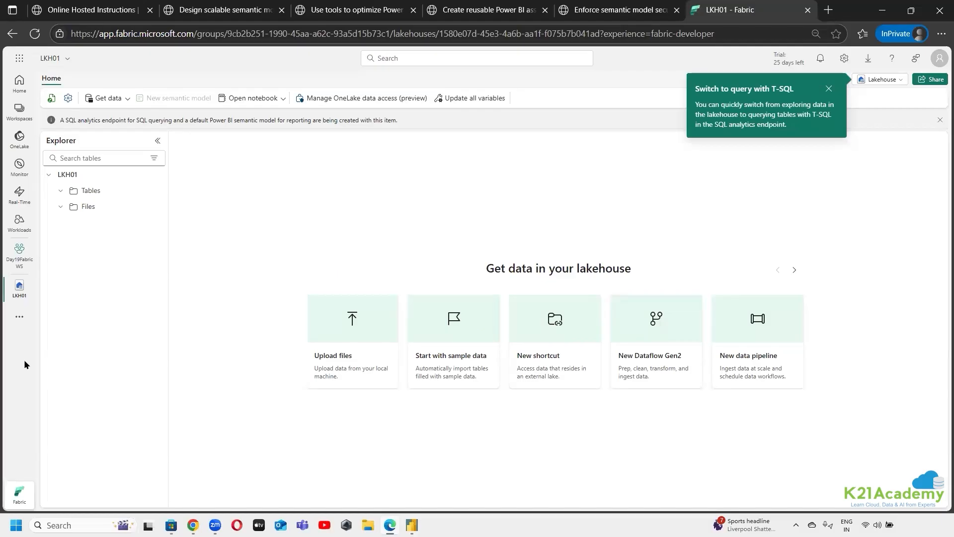
Dismiss the T-SQL query tip and look at the modes offered for the LKH01 lakehouse without switching
left_click(829, 89)
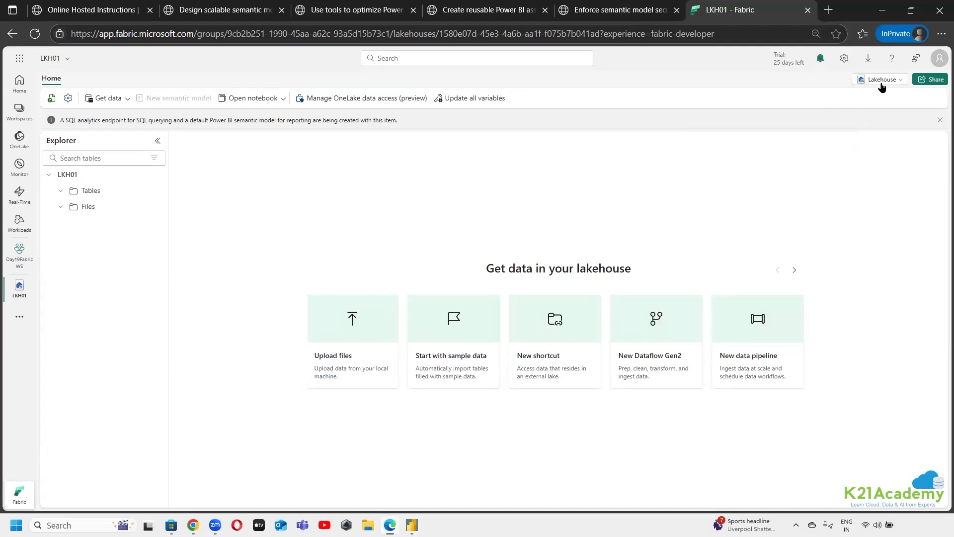
left_click(881, 87)
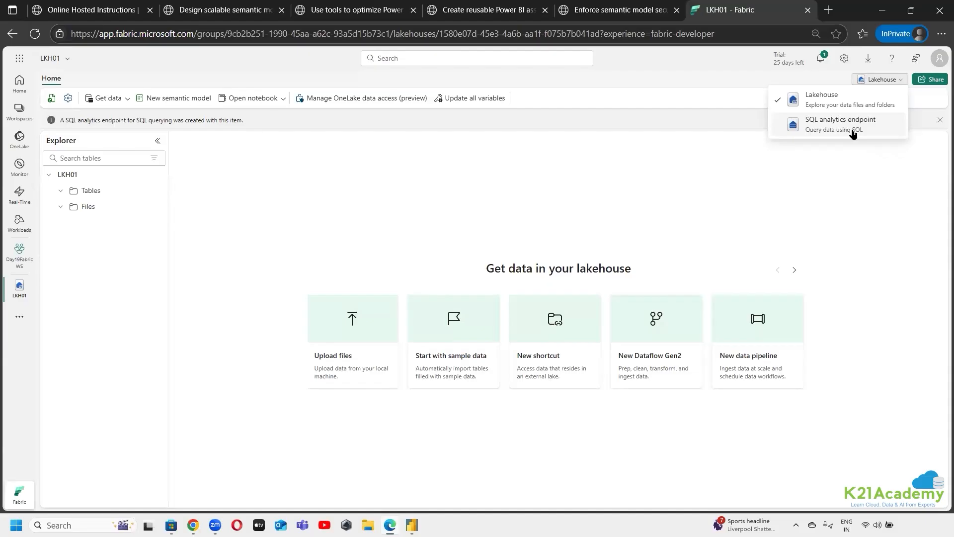
left_click(775, 201)
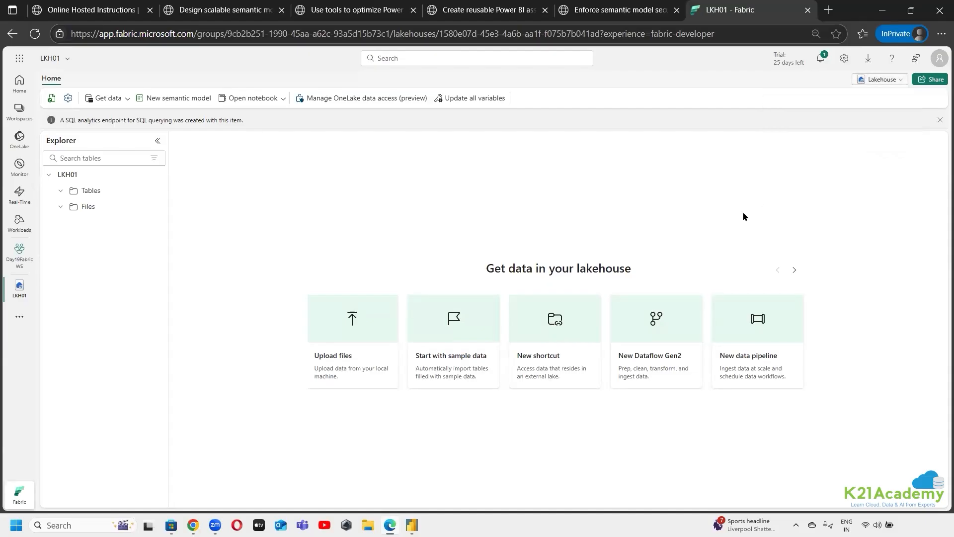
Return to the Day19FabricWS workspace and capture a screen snip of the LKH01 semantic model row
left_click(12, 261)
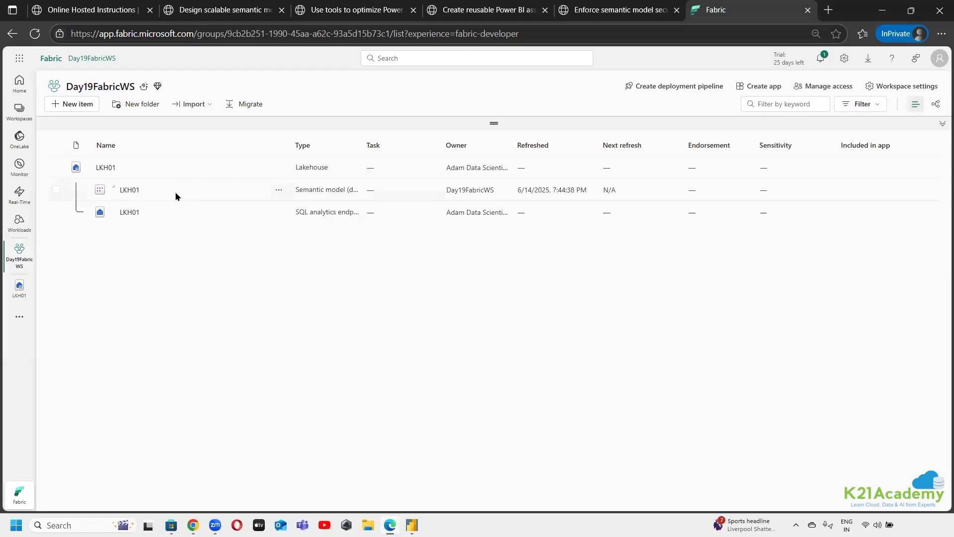
key("super+shift+s")
left_click_drag(47, 178, 597, 200)
left_click_drag(666, 198, 930, 200)
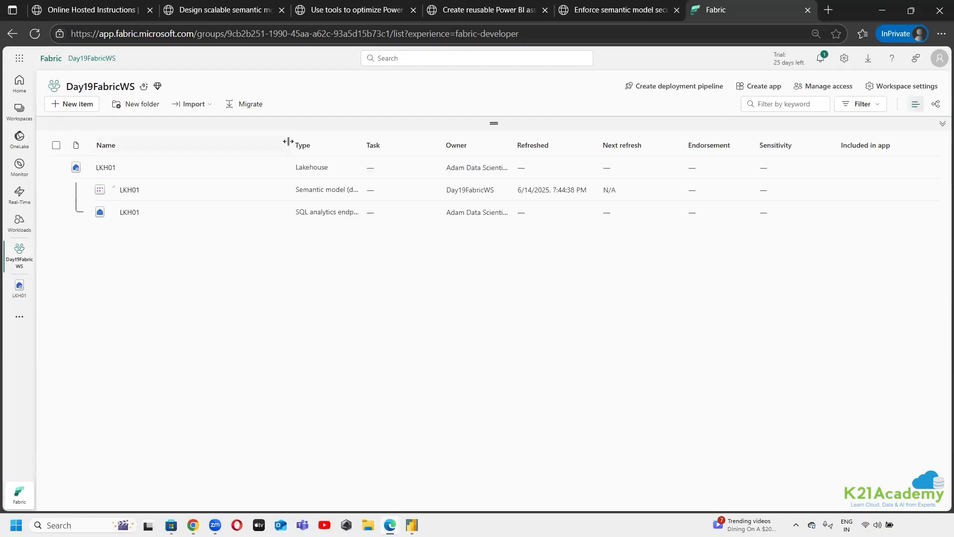
Widen the Type column of the workspace item list to read the full item types, including the SQL analytics endpoint
left_click_drag(288, 141, 197, 151)
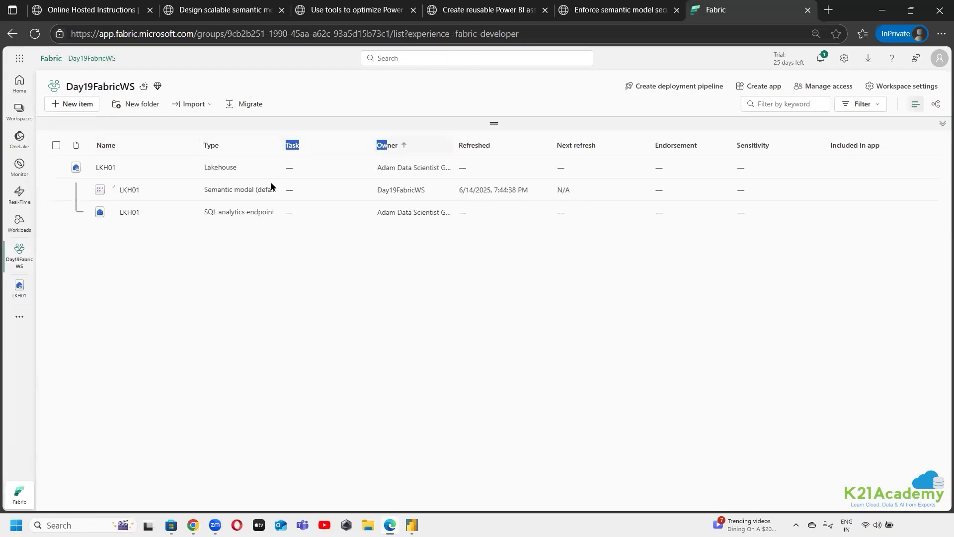
left_click_drag(278, 145, 369, 147)
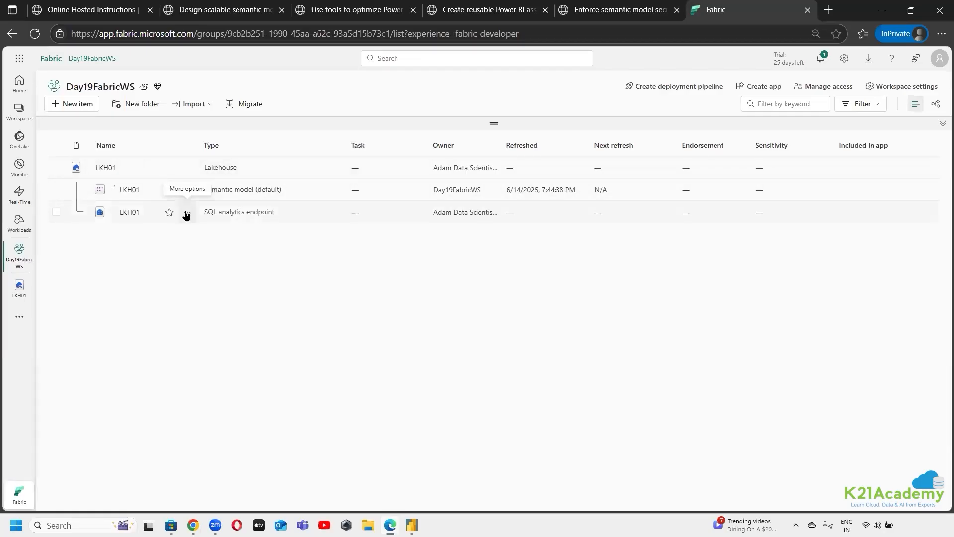
left_click_drag(276, 213, 203, 212)
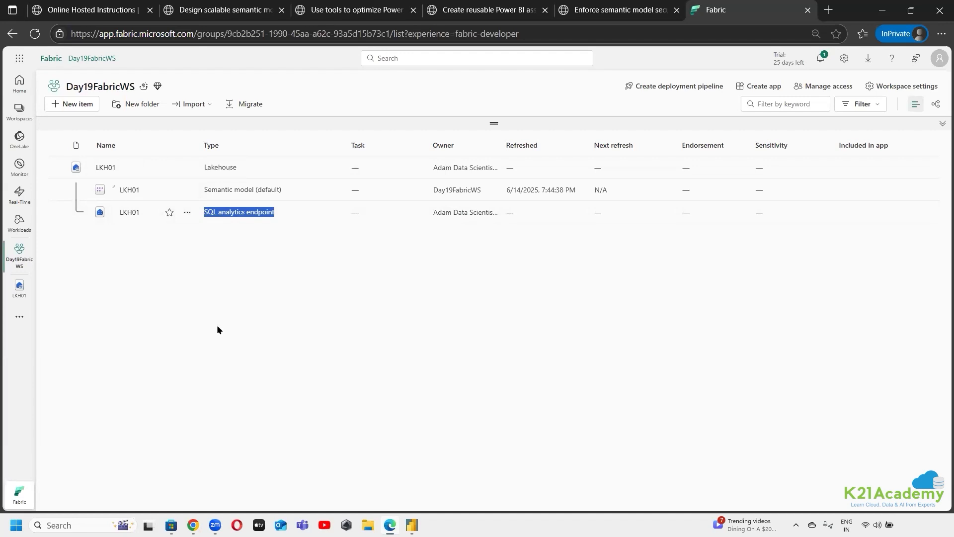
left_click(263, 274)
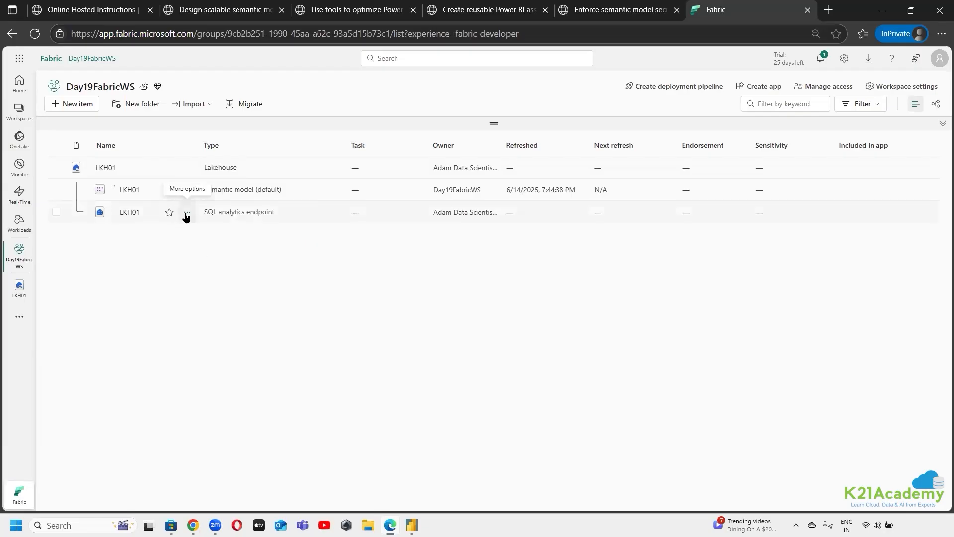
In the LKH01 SQL analytics endpoint's settings, try turning on sync for the default Power BI semantic model, and switch it back off
left_click(187, 213)
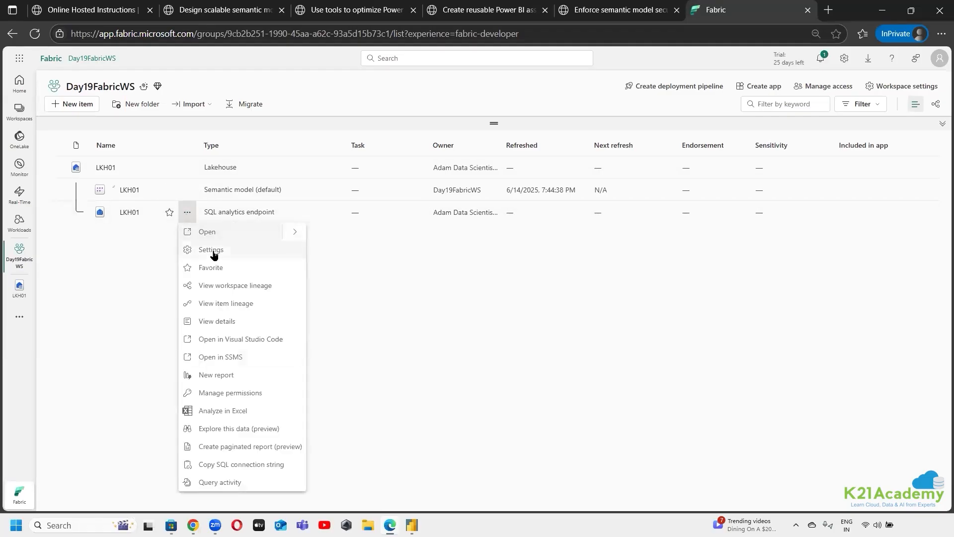
left_click(212, 249)
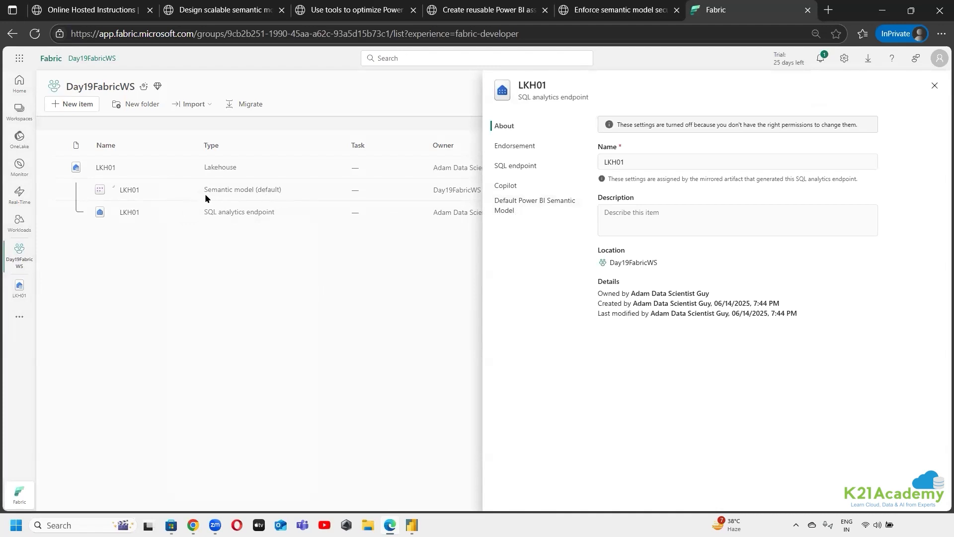
left_click(525, 213)
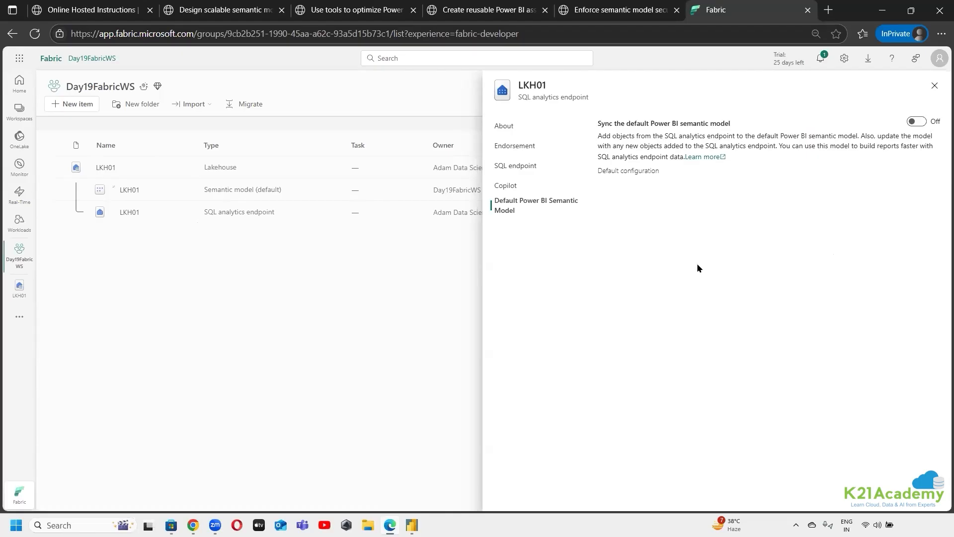
left_click(917, 121)
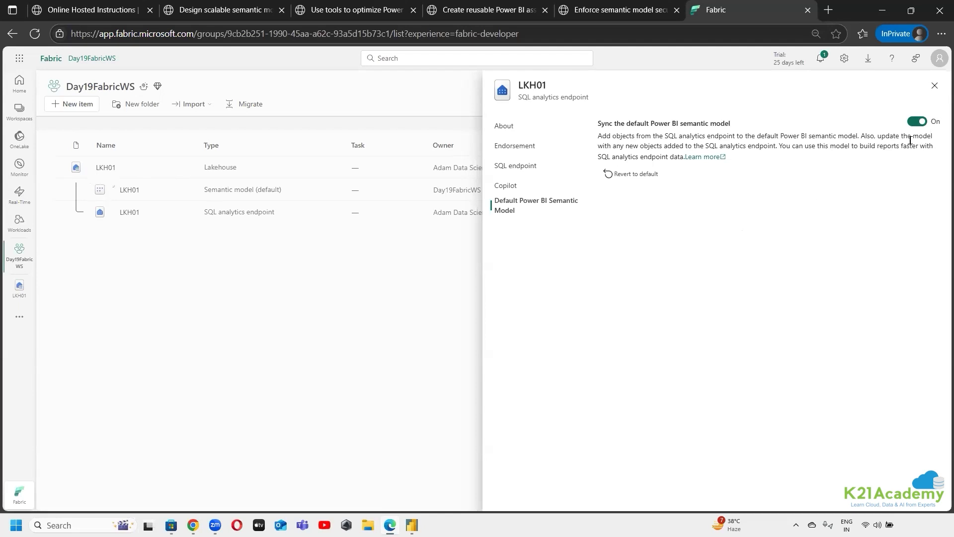
left_click(917, 122)
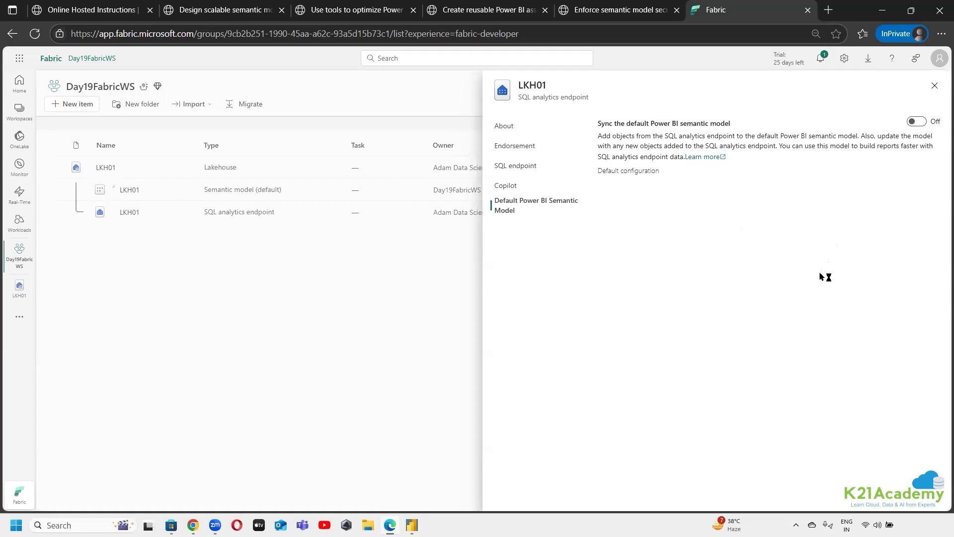
Capture a screen snip of the default Power BI semantic model sync setting and close the endpoint's settings
key("super+shift+s")
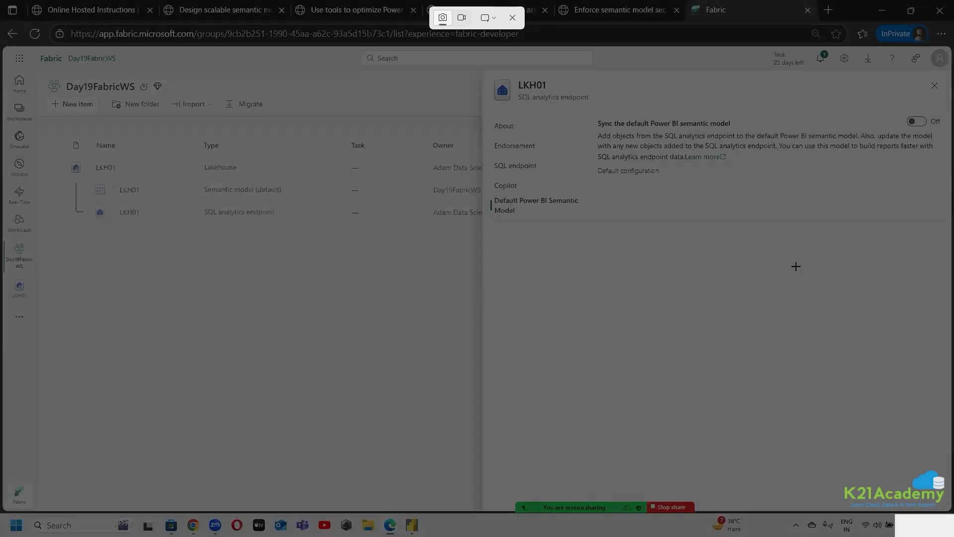
left_click_drag(595, 109, 939, 193)
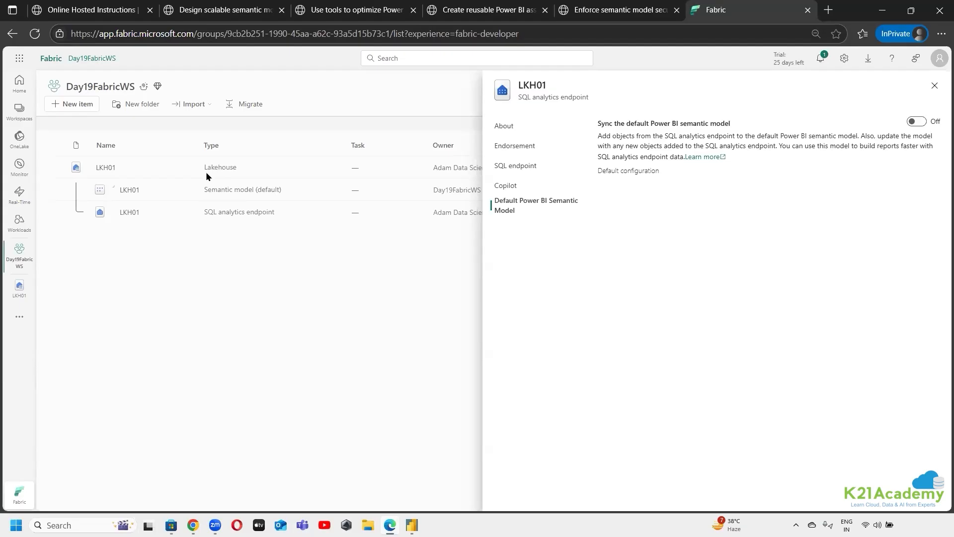
left_click(933, 87)
Reopen the LKH01 SQL analytics endpoint's settings to review the default Power BI semantic model option, and close them
left_click(187, 212)
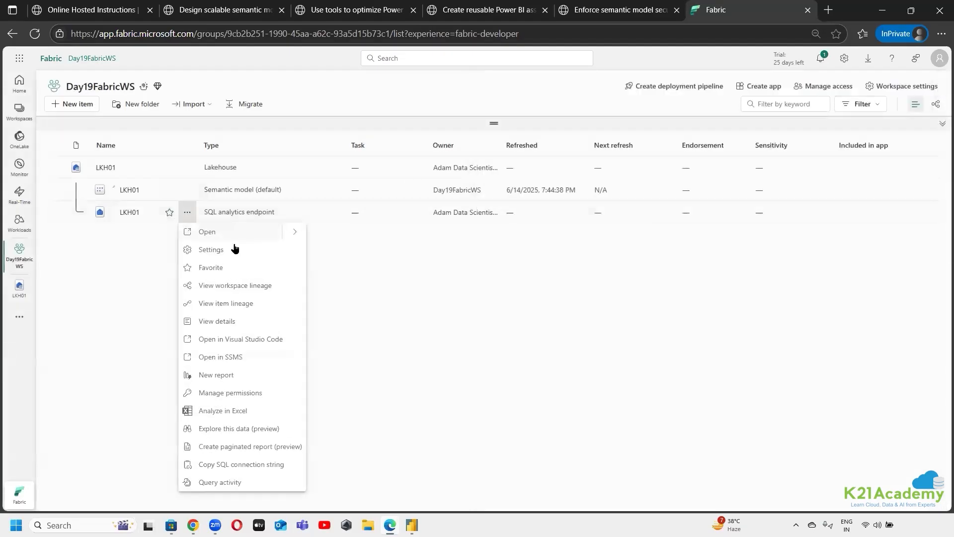
left_click(237, 252)
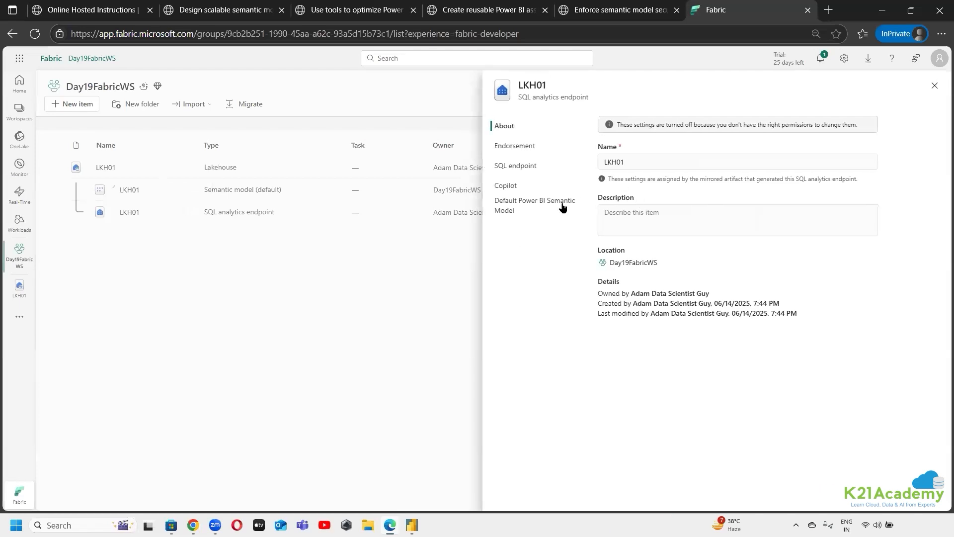
left_click(527, 207)
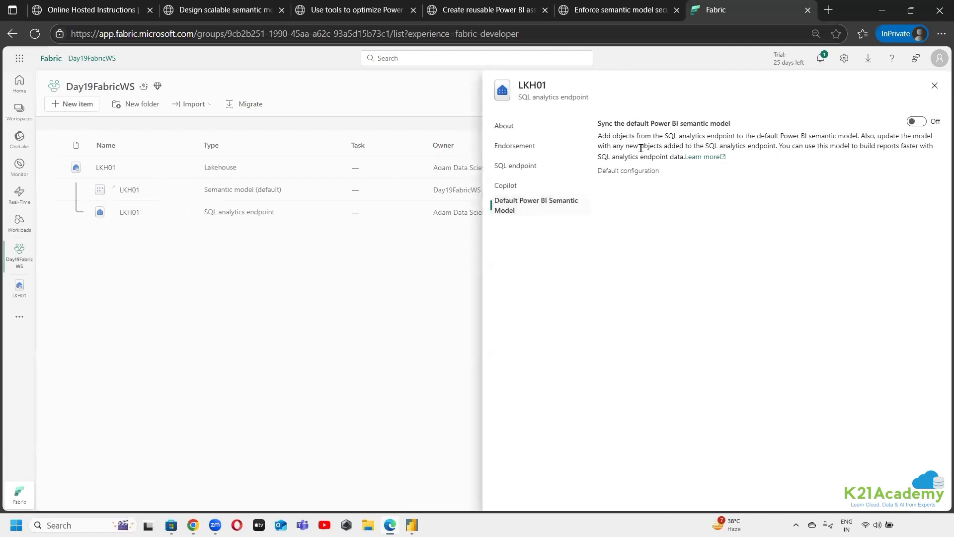
left_click(935, 86)
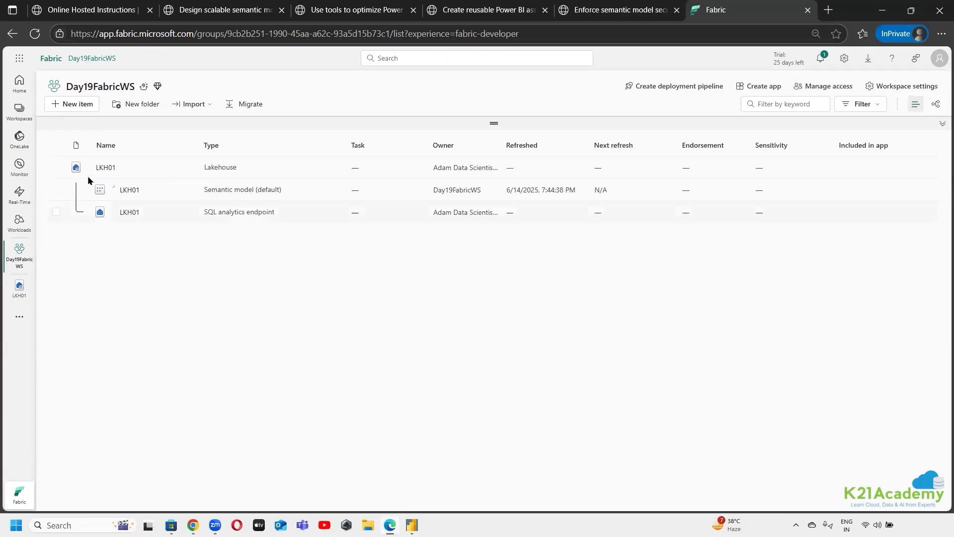
Open the LKH01 lakehouse, collapse its Files folder, and switch to the SQL analytics endpoint mode
left_click(105, 168)
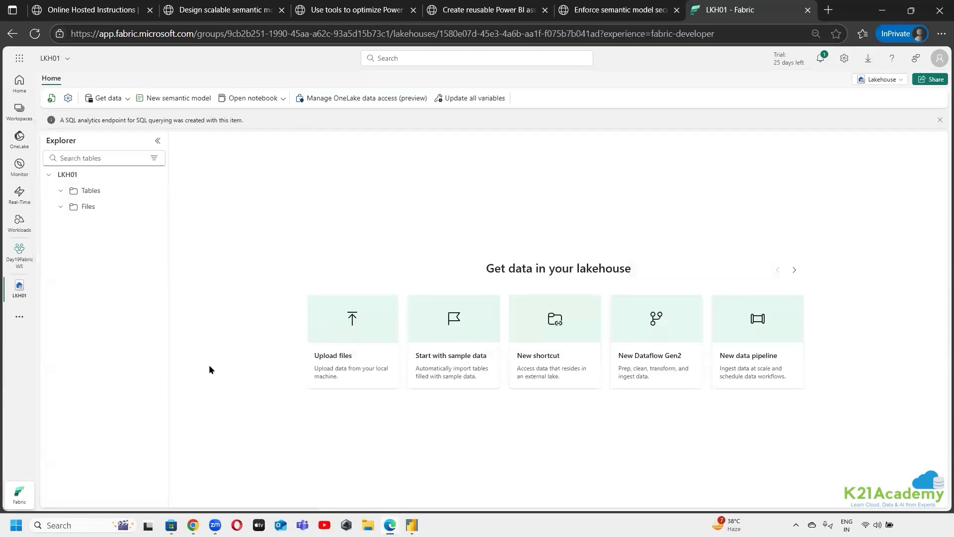
left_click(61, 206)
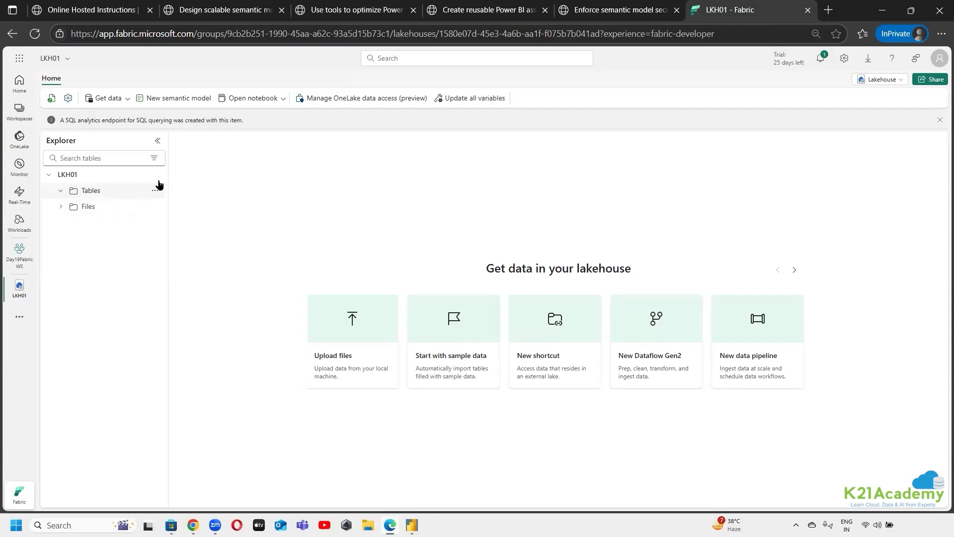
left_click(882, 79)
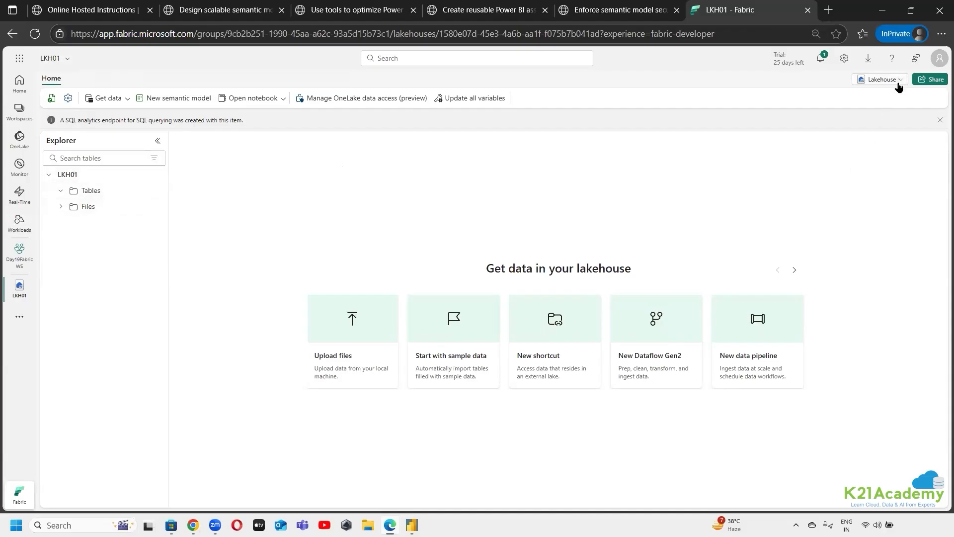
left_click(836, 127)
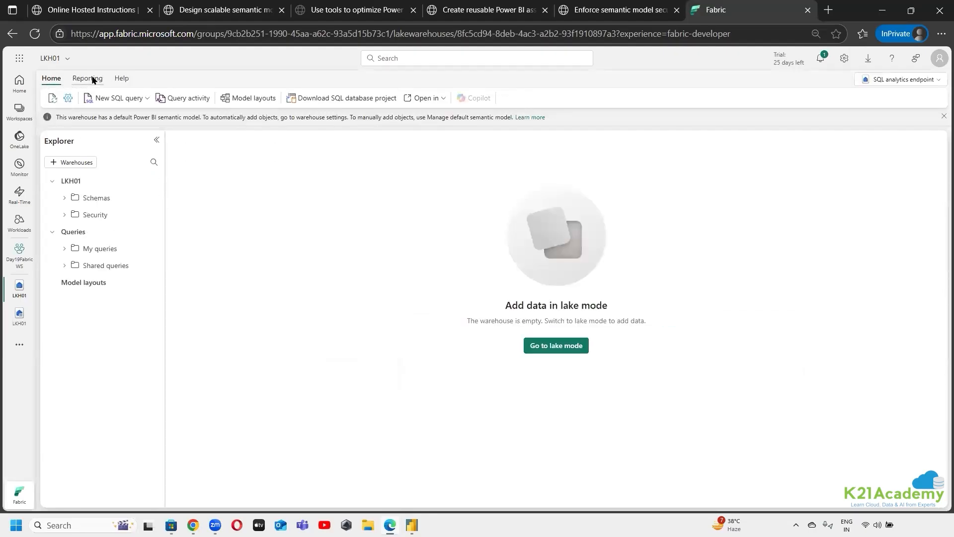
Examine the SQL analytics endpoint's reporting options and schemas, compare them with the LKH01 lakehouse view, and return to the endpoint
left_click(89, 79)
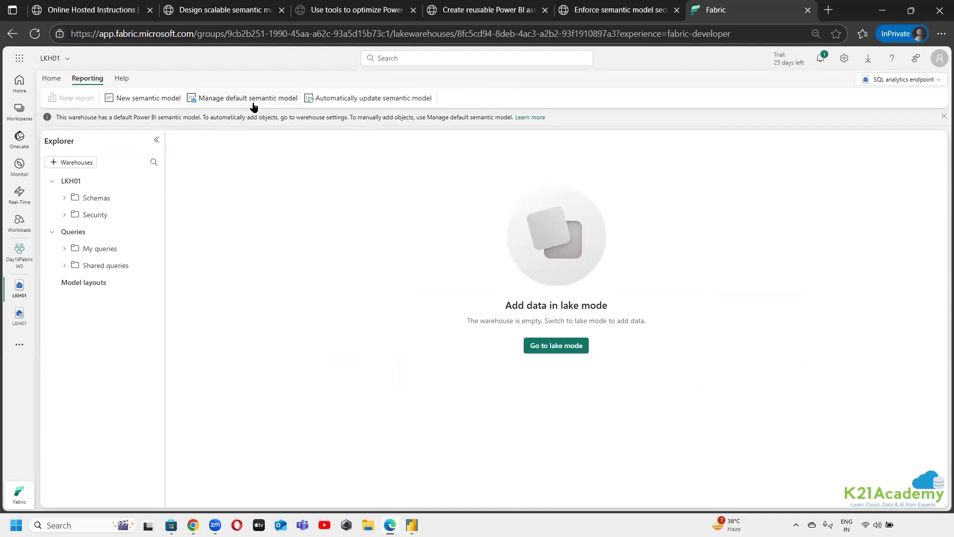
left_click(82, 201)
left_click(51, 78)
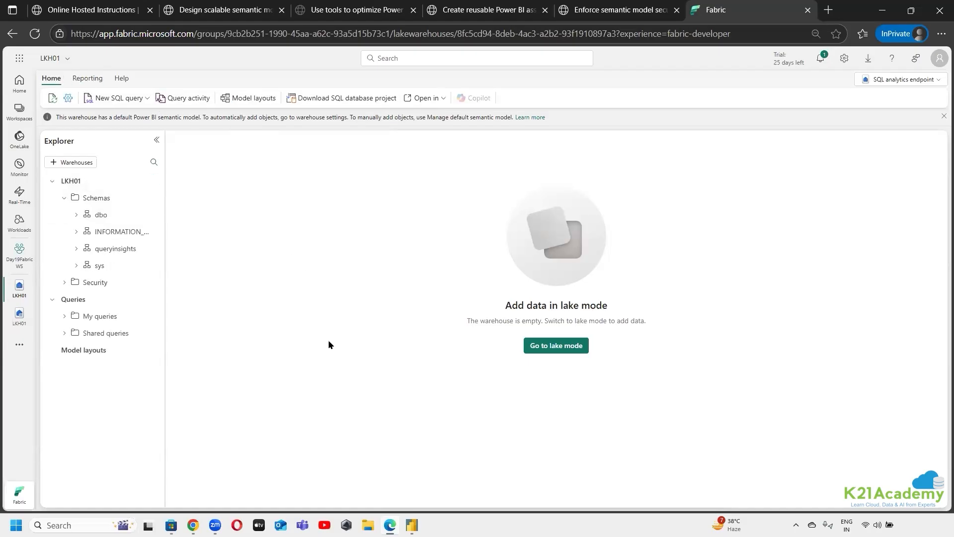
left_click(6, 323)
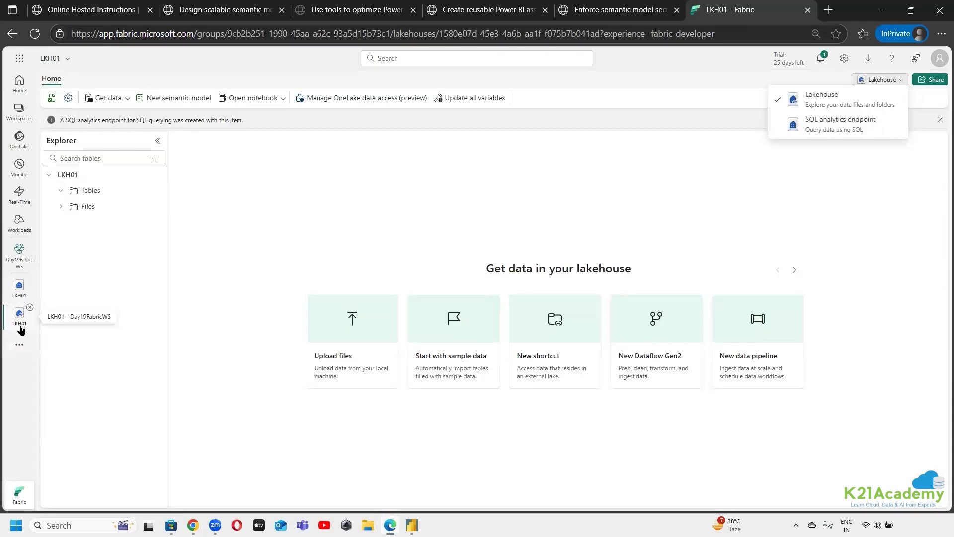
left_click(15, 297)
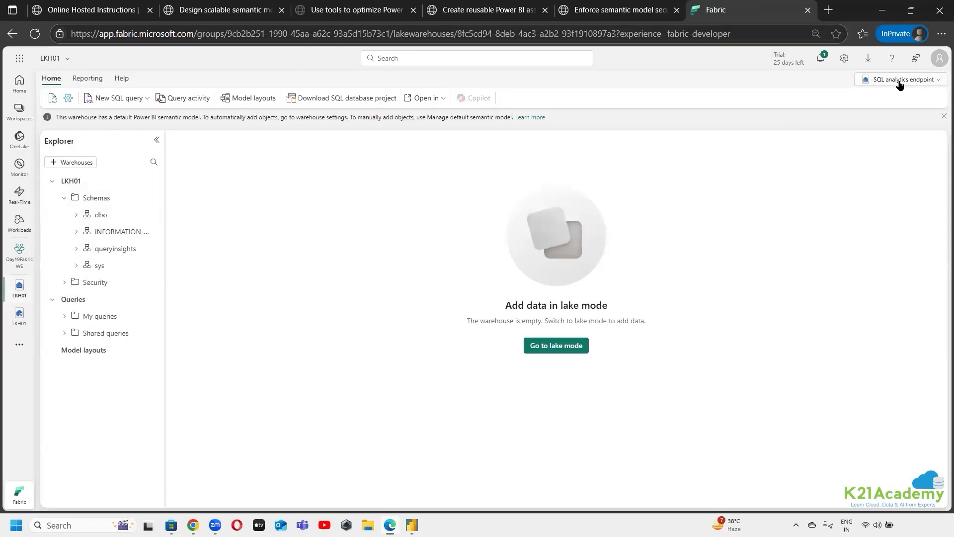
Return to the LKH01 lakehouse view, dismiss its mode list, and review the "Design scalable semantic models" lab instructions
left_click(18, 316)
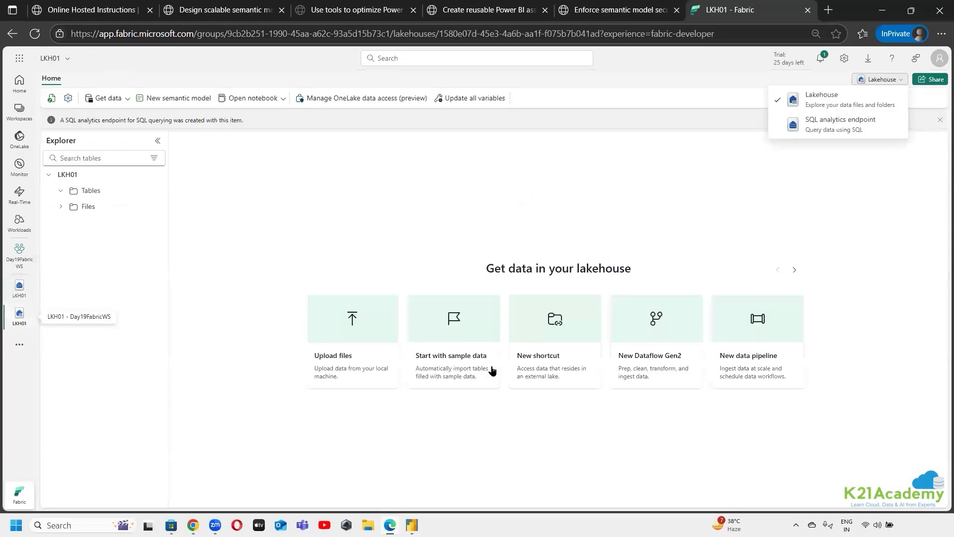
left_click(774, 227)
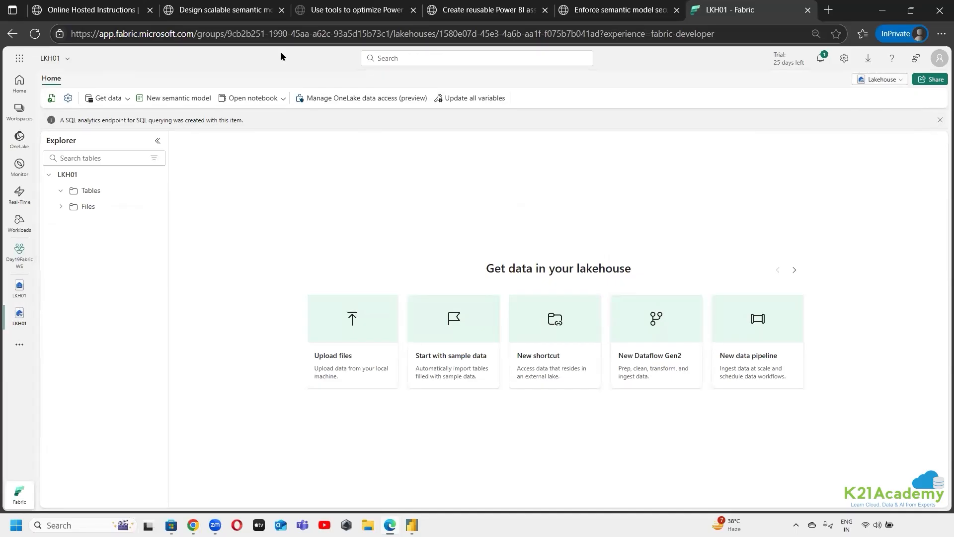
left_click(234, 15)
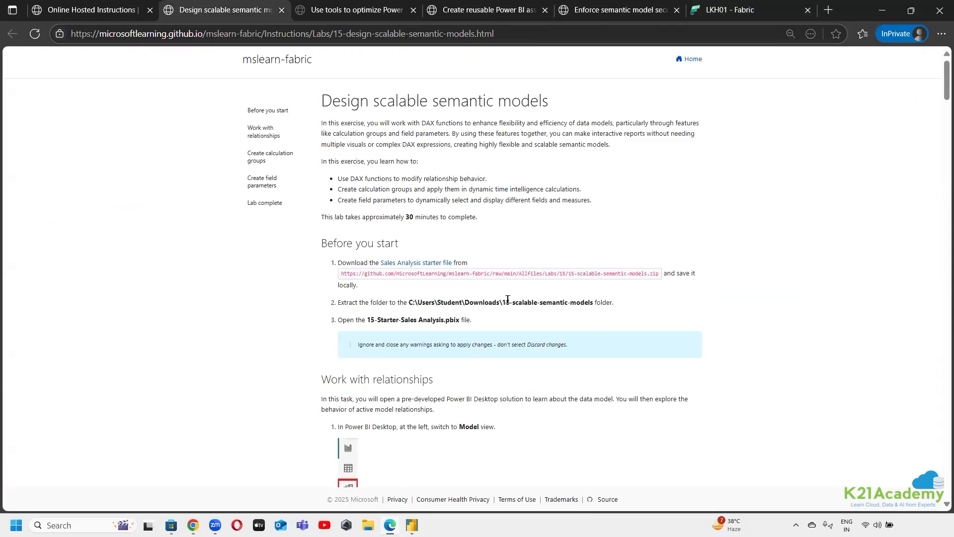
scroll(669, 348, "down", 5)
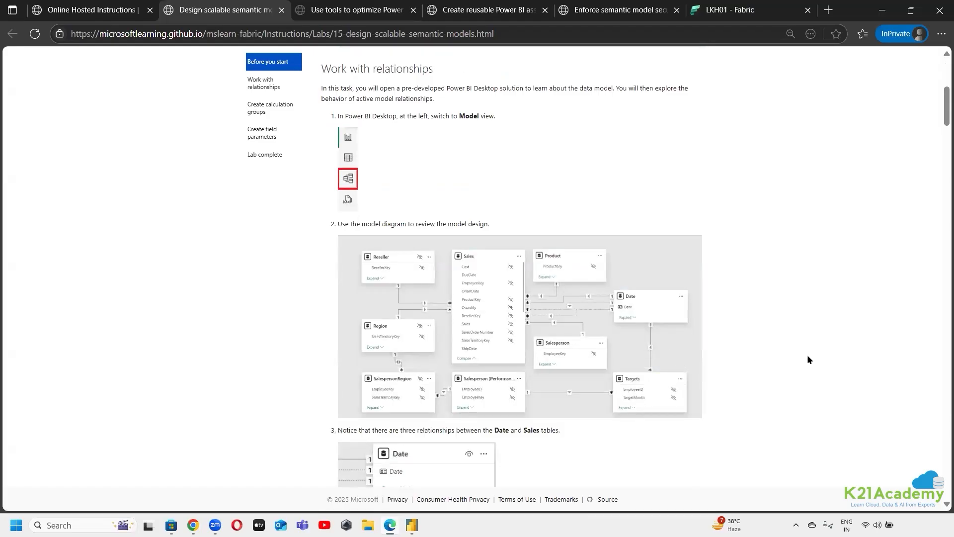
scroll(615, 441, "up", 5)
Download the lab's Sales Analysis starter file and show the 15-scalable-semantic-models zip in the Downloads folder
left_click(171, 525)
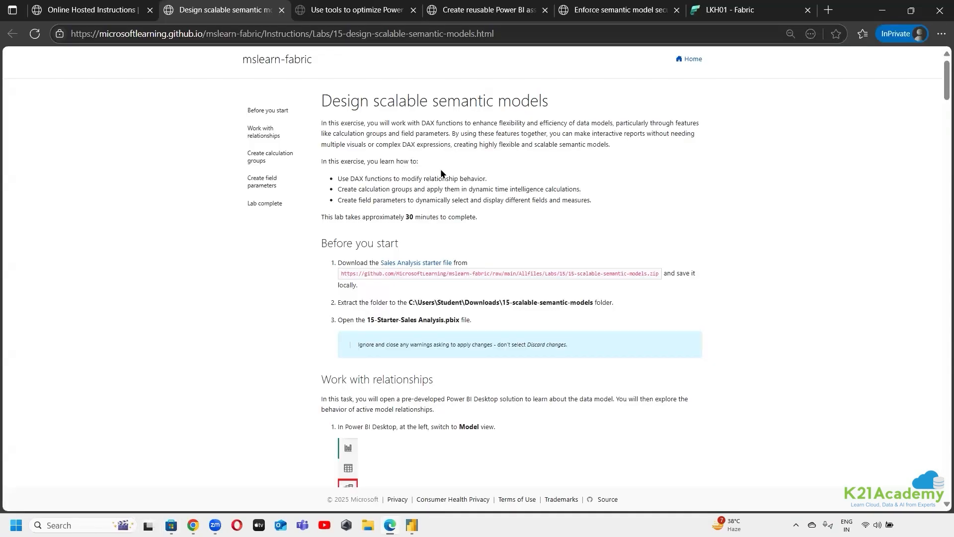
left_click(442, 264)
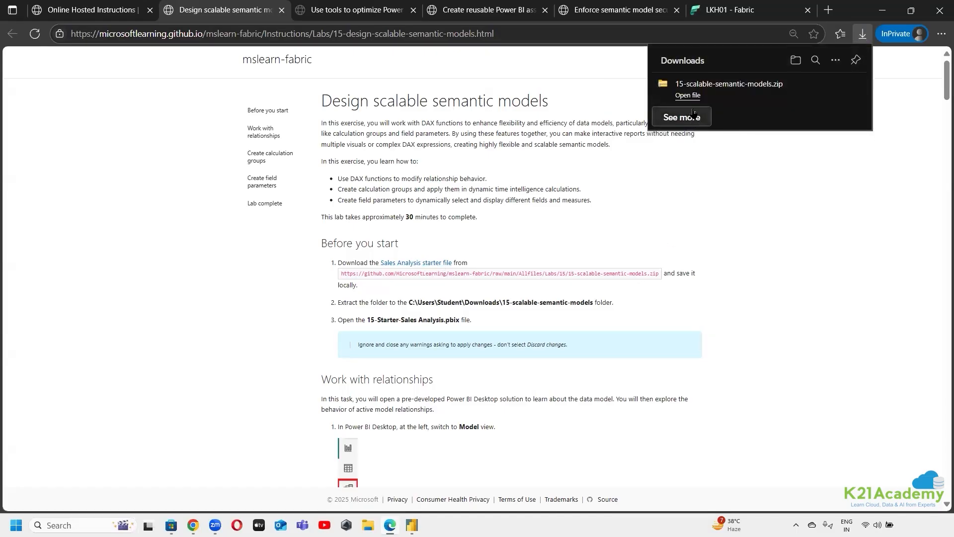
left_click(688, 95)
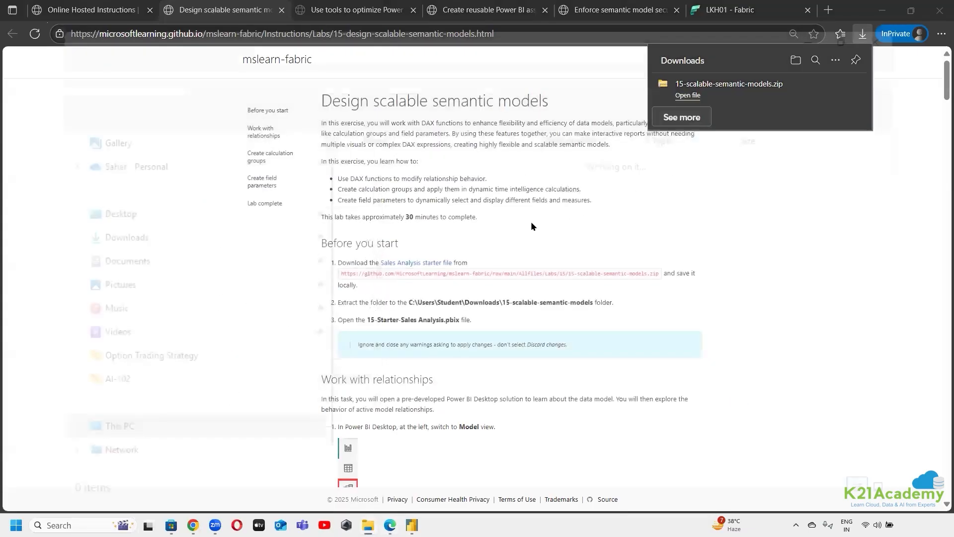
left_click(258, 299)
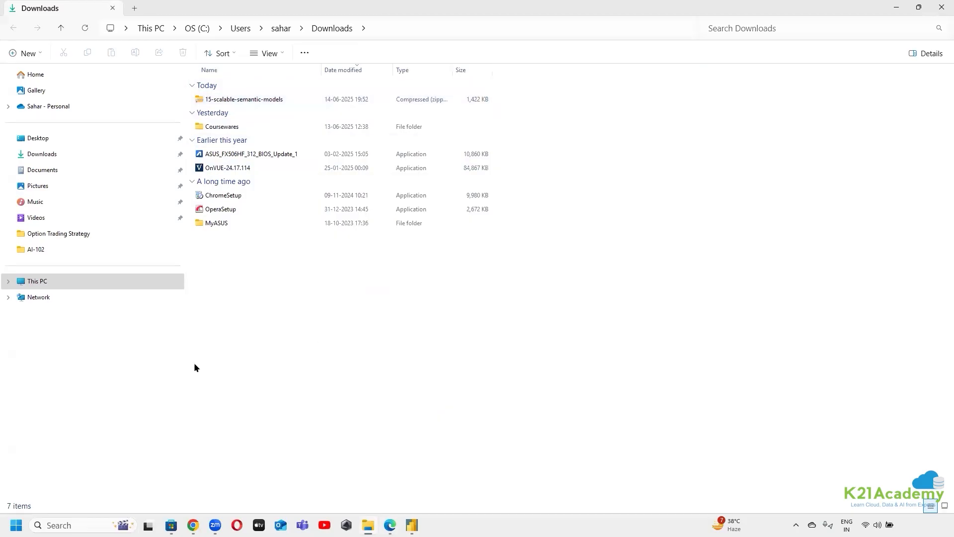
Extract the 15-scalable-semantic-models zip in Downloads and enlarge the file icons in the extracted folder
left_click(267, 99)
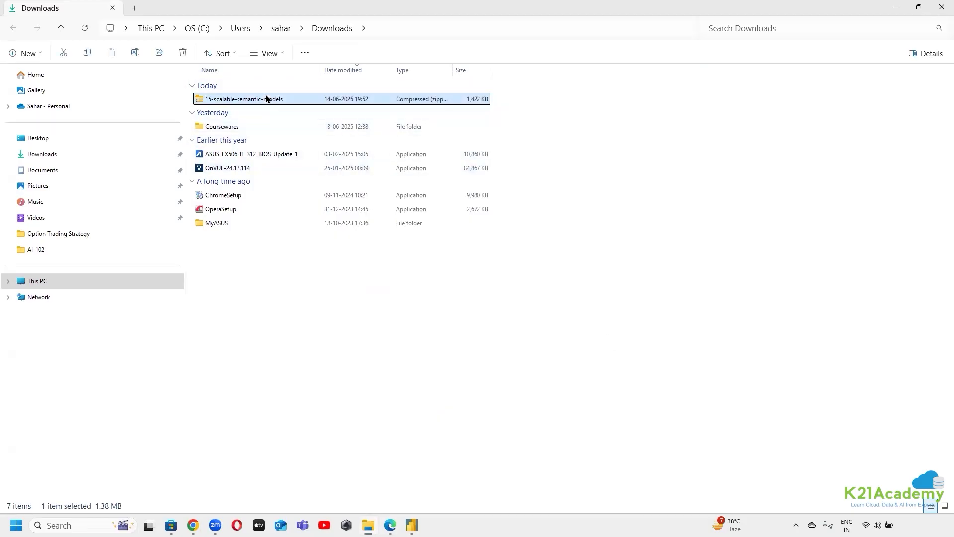
right_click(267, 99)
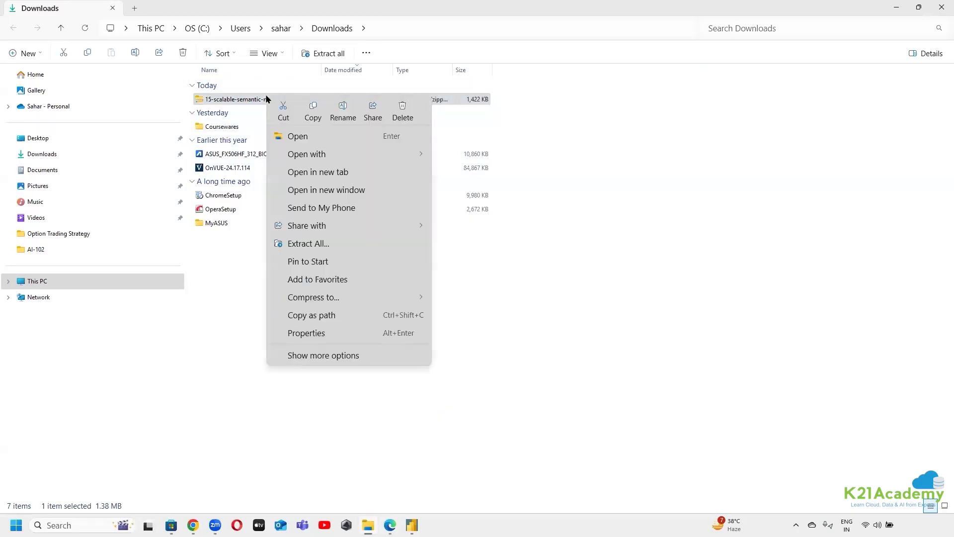
left_click(346, 245)
left_click(581, 383)
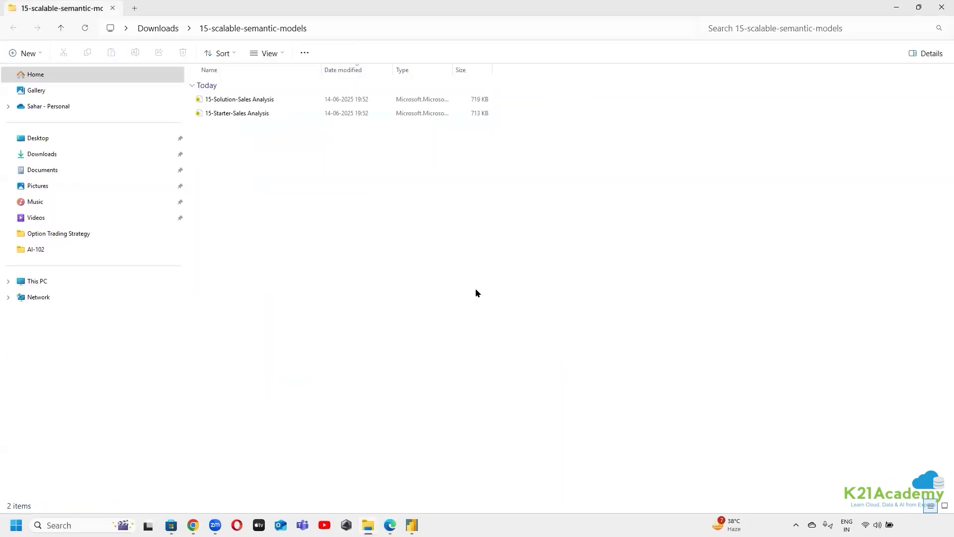
scroll(241, 139, "up", 3)
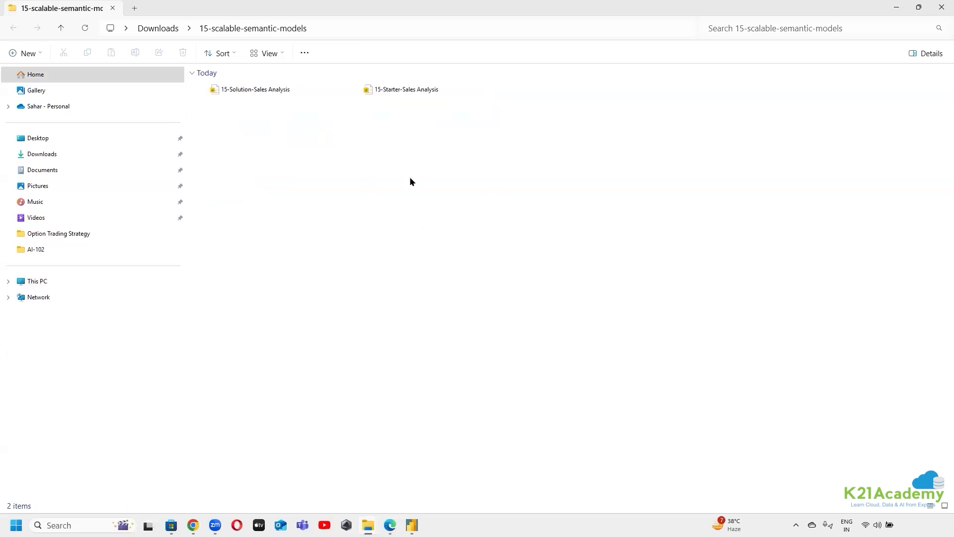
scroll(247, 229, "up", 2)
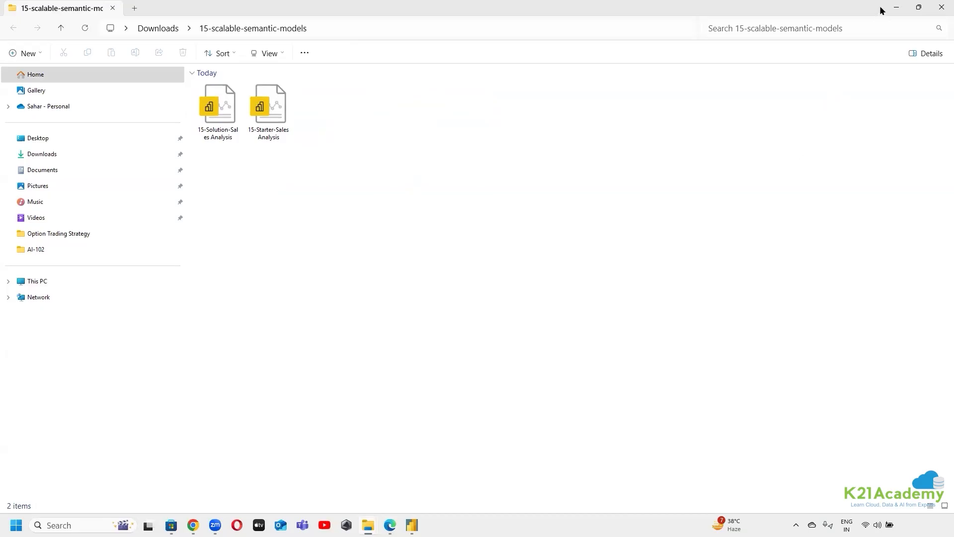
Check the lab's opening instructions, then open 15-Starter-Sales Analysis from the extracted folder in Power BI Desktop
left_click(898, 10)
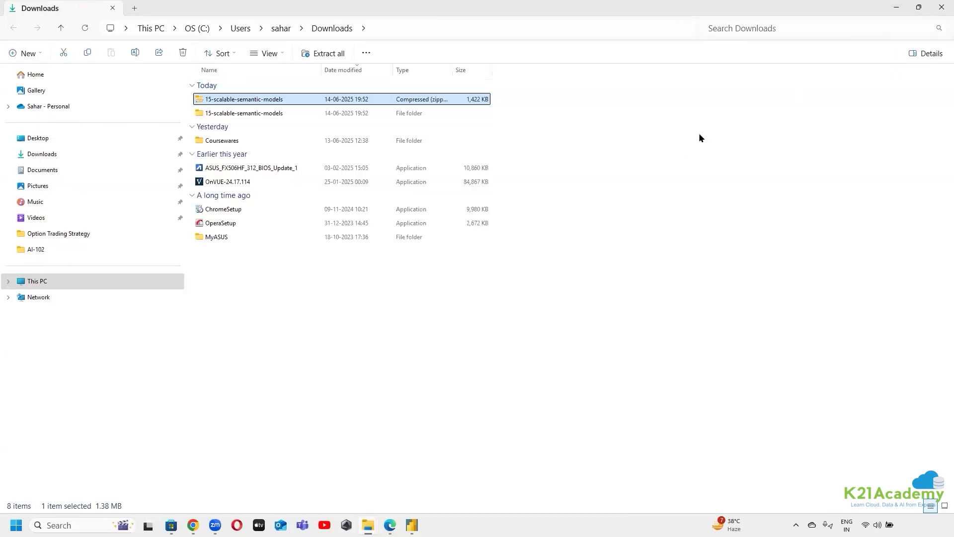
left_click(898, 9)
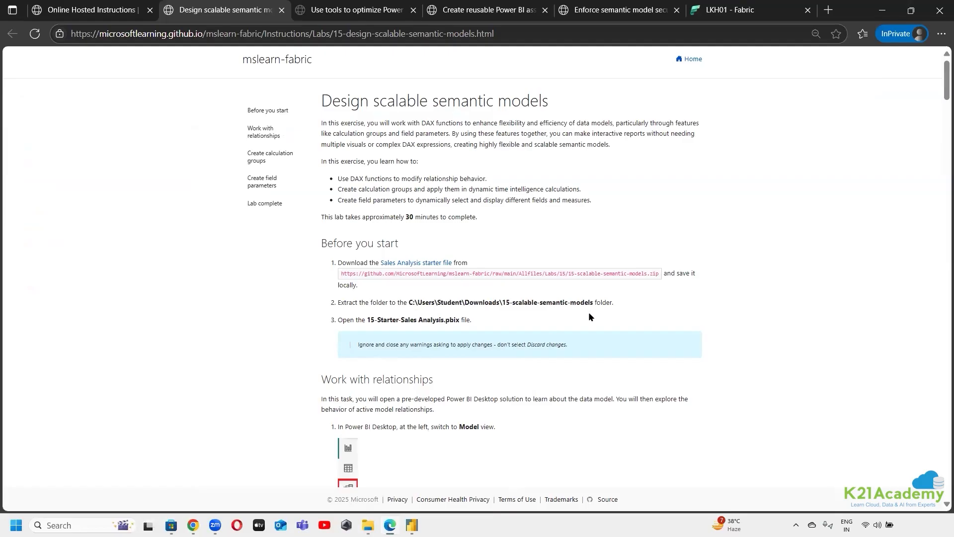
scroll(378, 282, "down", 1)
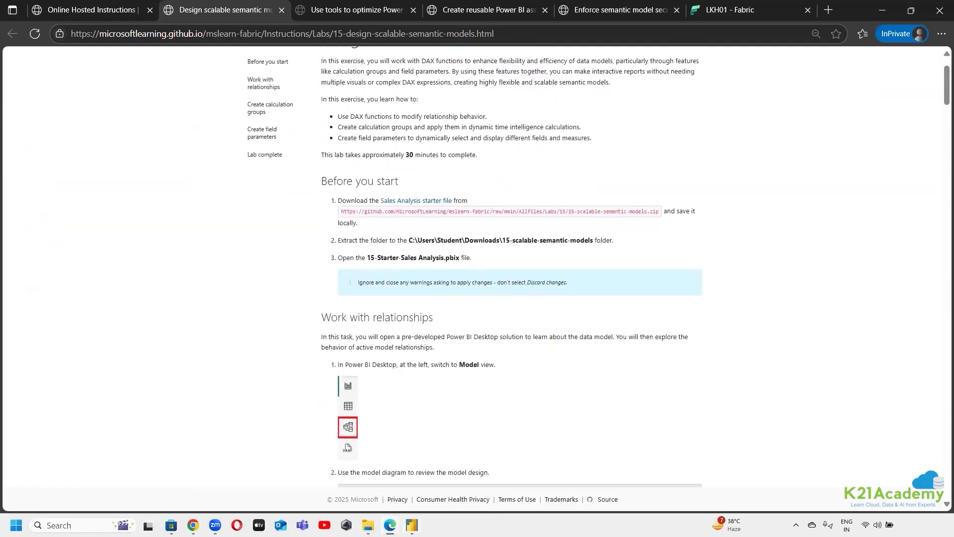
mouse_move(411, 525)
mouse_move(368, 525)
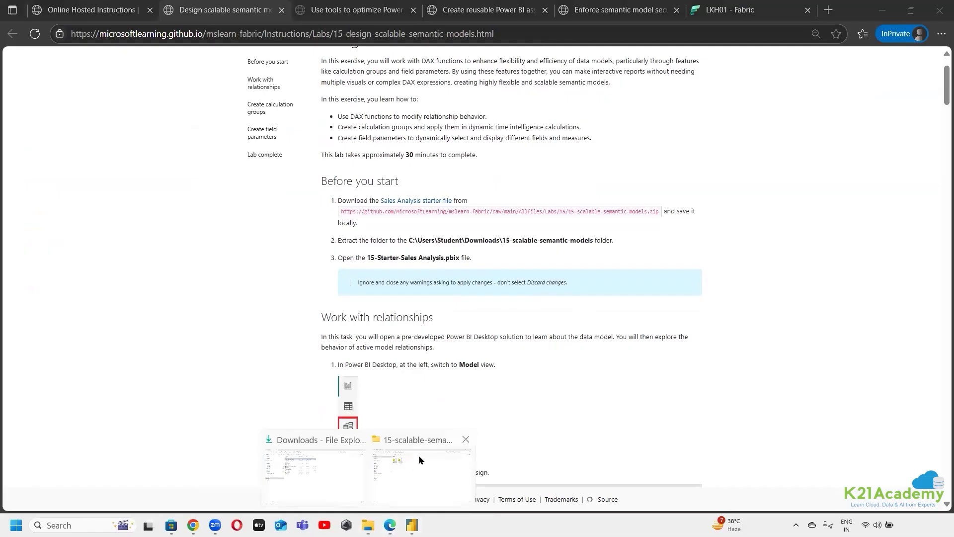
left_click(418, 455)
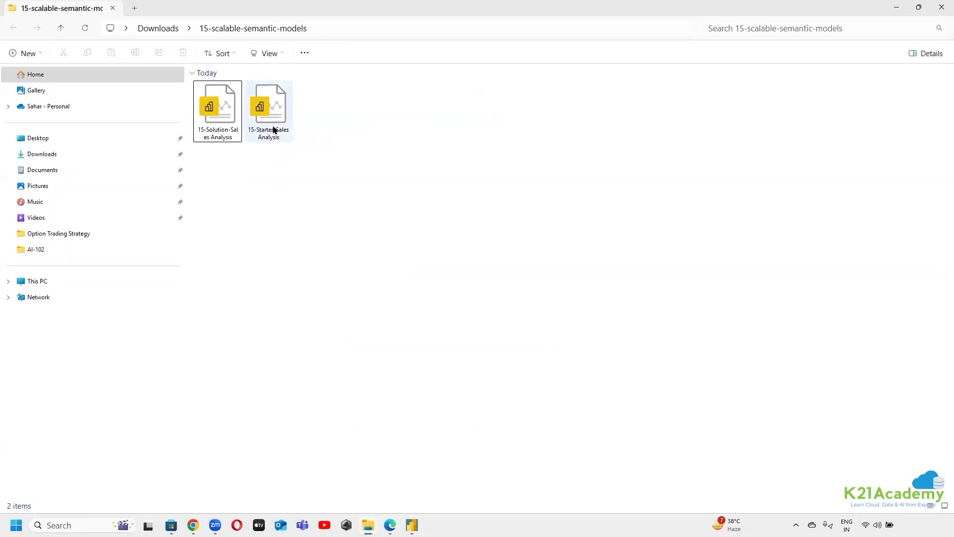
double_click(273, 130)
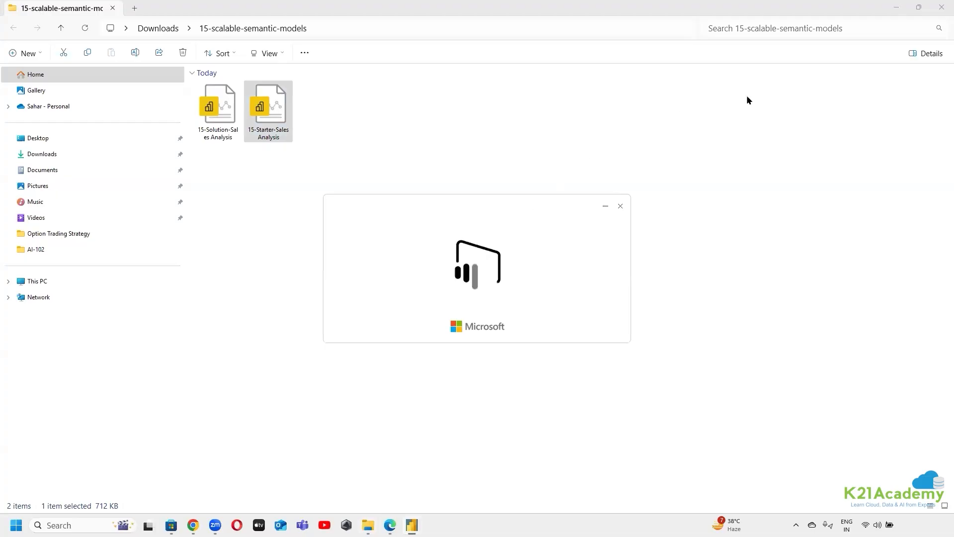
left_click(900, 11)
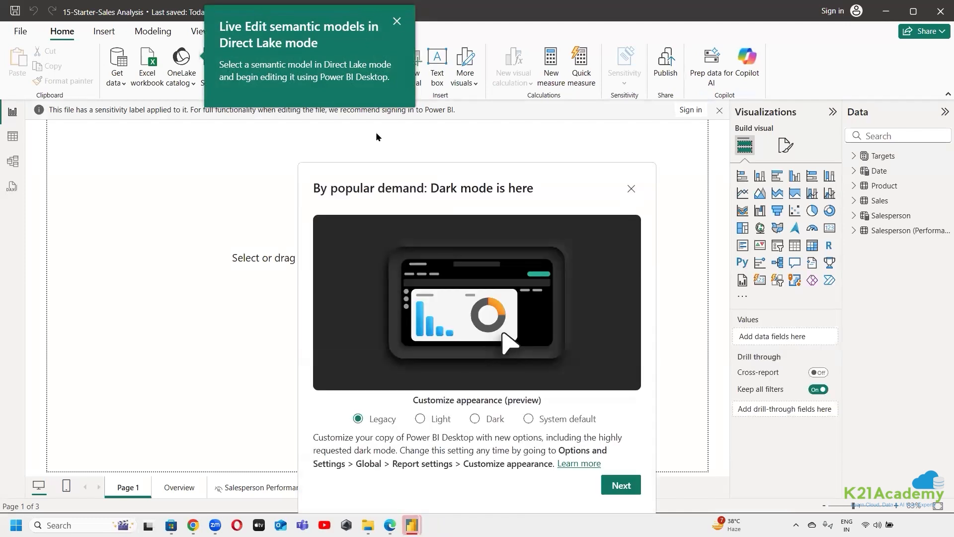
Dismiss the dark mode and Direct Lake live edit announcements, and widen the Data pane to show full table names
left_click(631, 189)
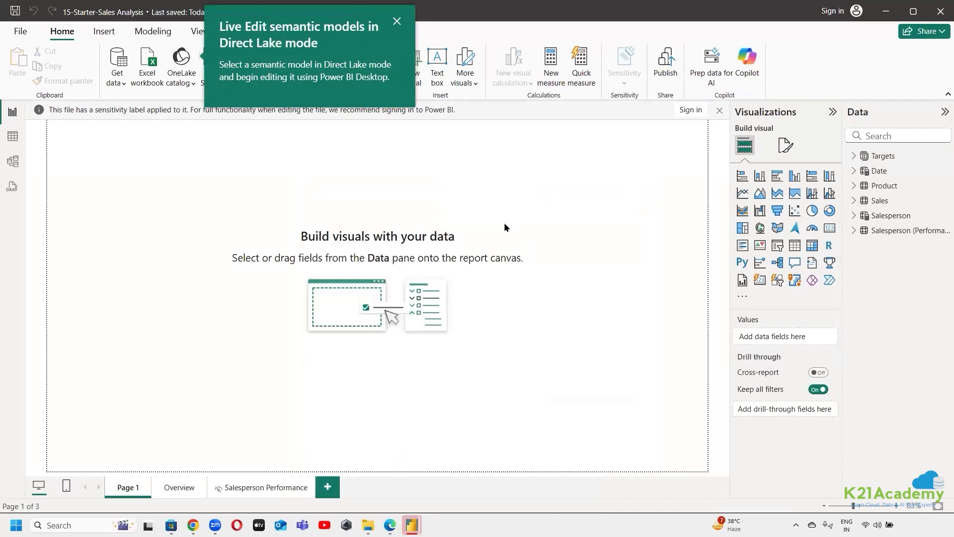
left_click(398, 21)
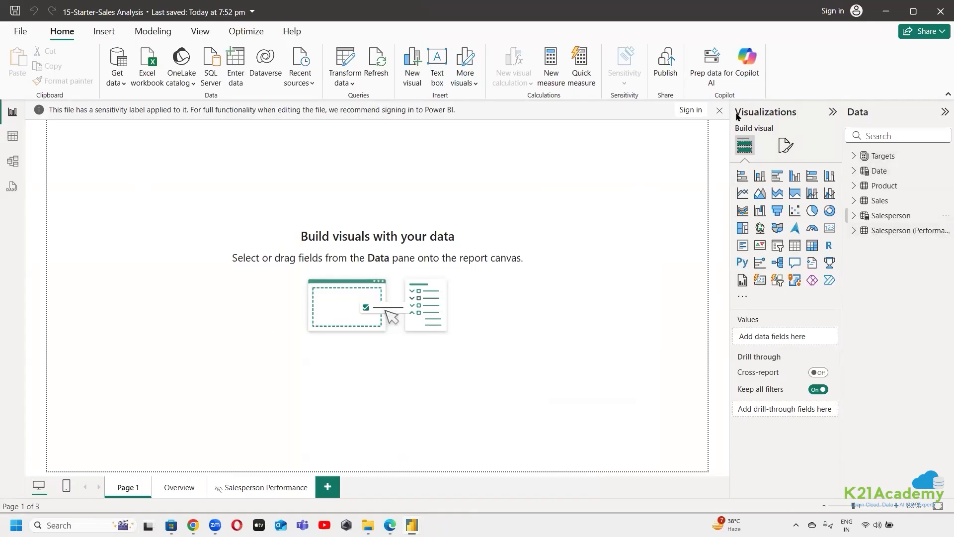
left_click(833, 112)
left_click(836, 111)
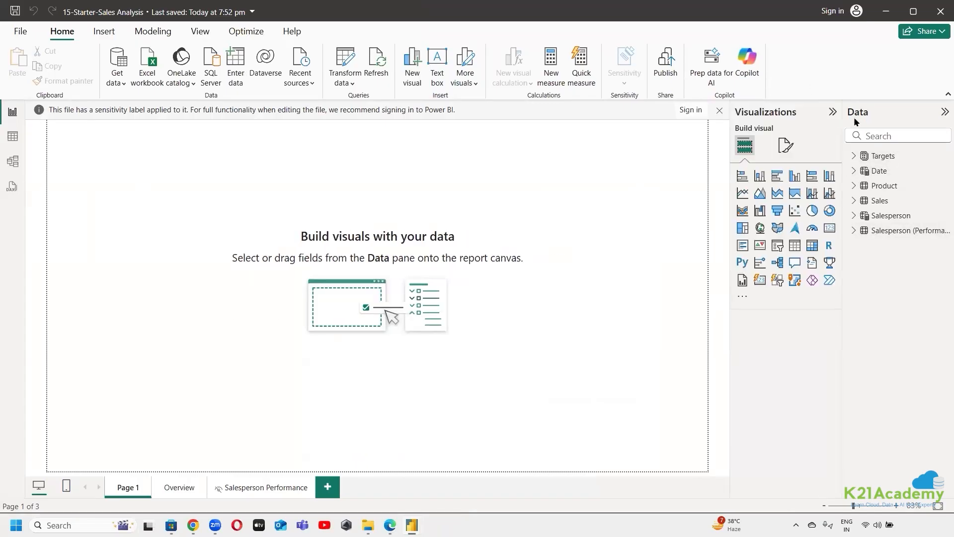
left_click_drag(842, 271, 703, 262)
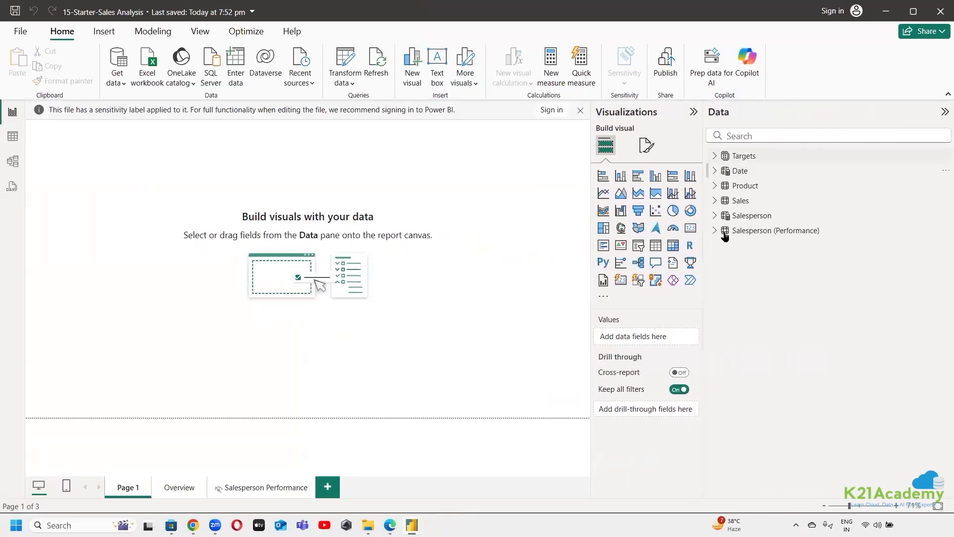
Examine the fields of the Sales, Product, Date, Targets, Salesperson and Salesperson (Performance) tables, including the Fiscal hierarchy, and collapse them all
left_click(715, 201)
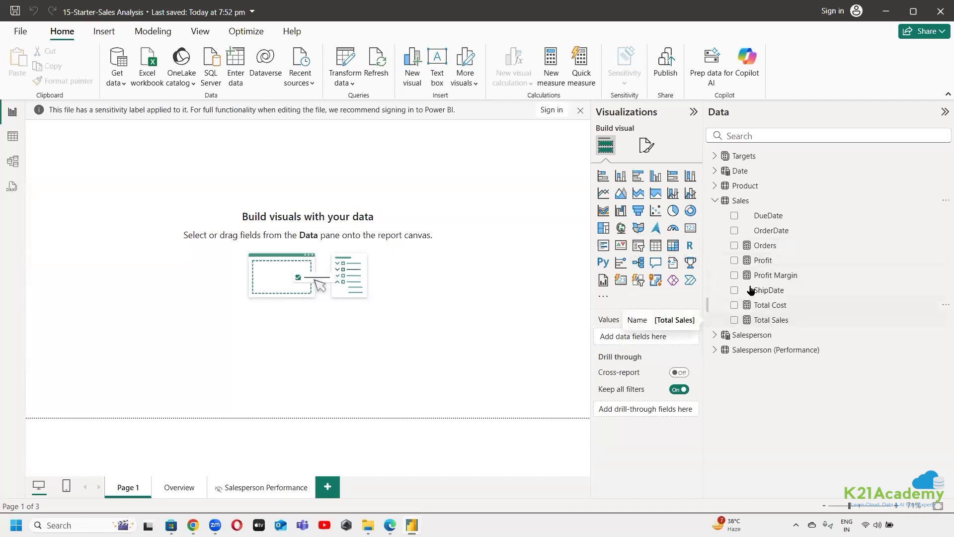
left_click(715, 187)
left_click(714, 186)
left_click(714, 171)
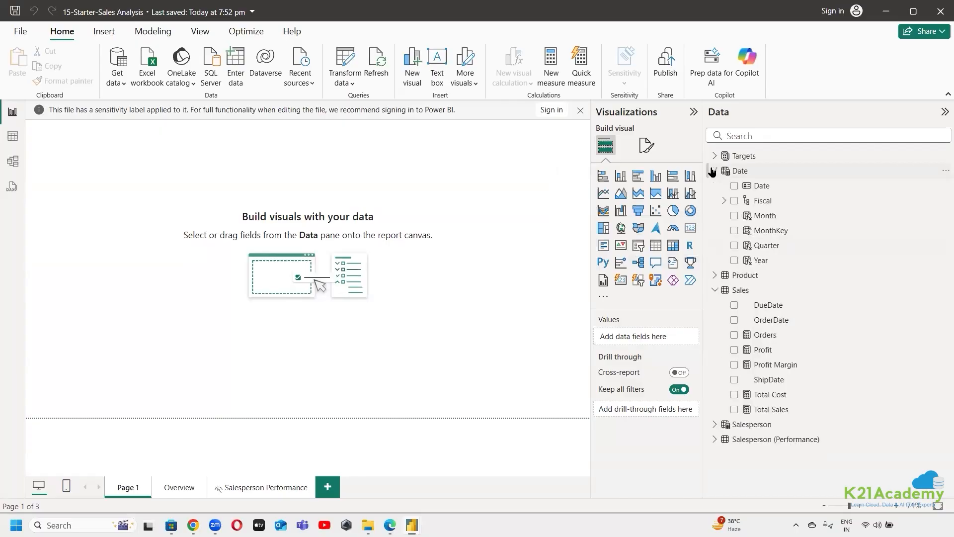
left_click(724, 202)
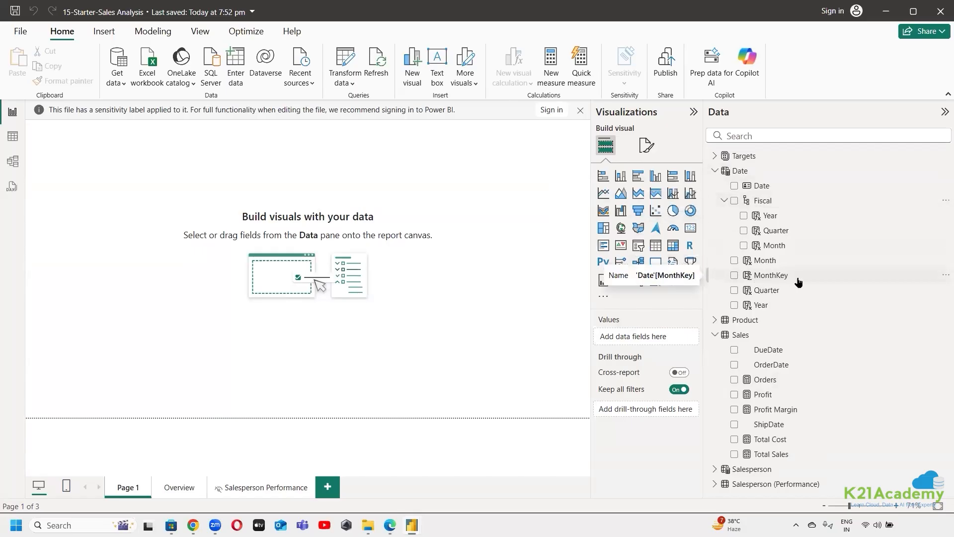
left_click(716, 172)
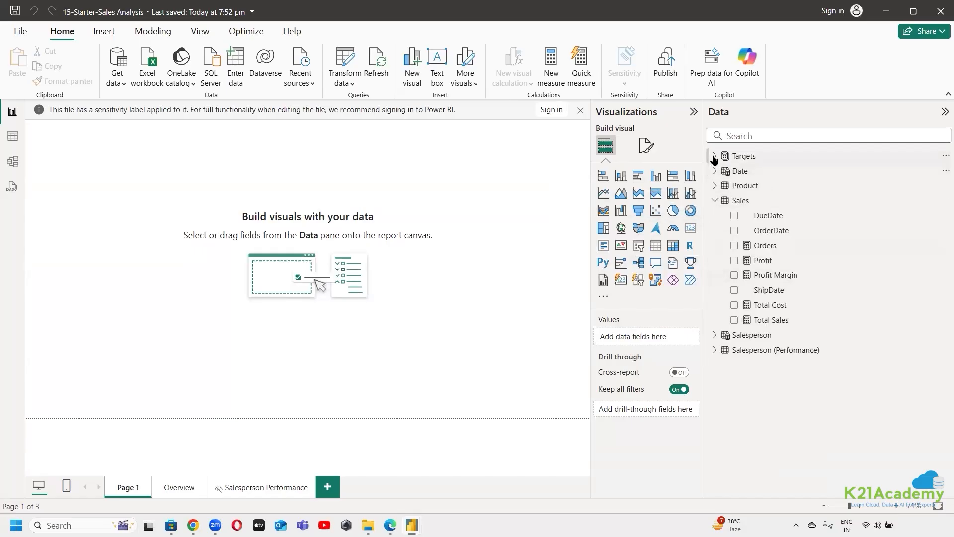
left_click(714, 156)
left_click(715, 156)
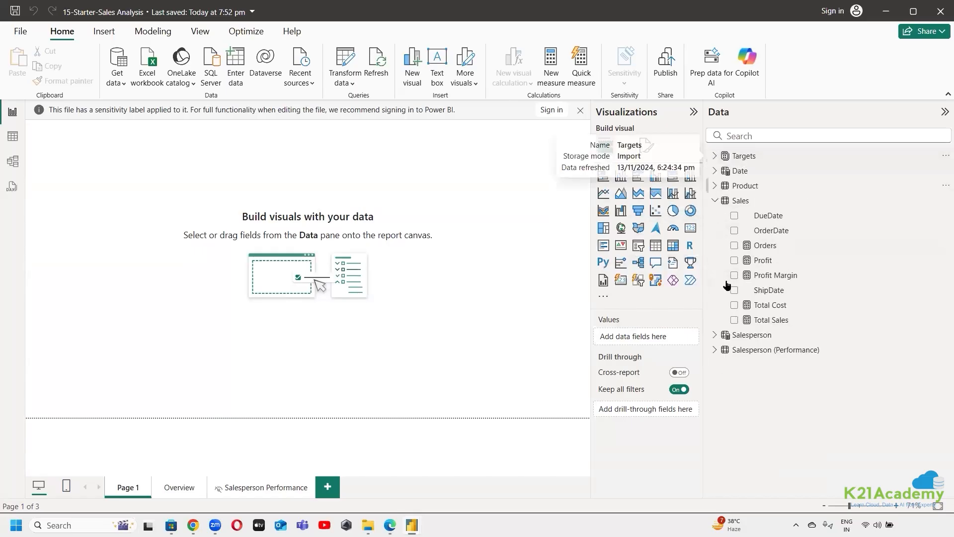
left_click(715, 200)
left_click(715, 216)
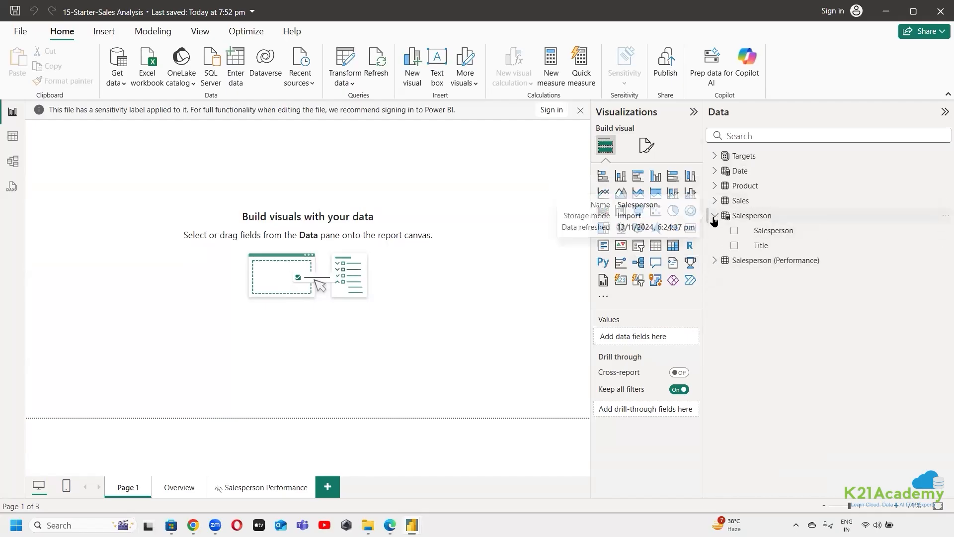
left_click(714, 216)
left_click(715, 231)
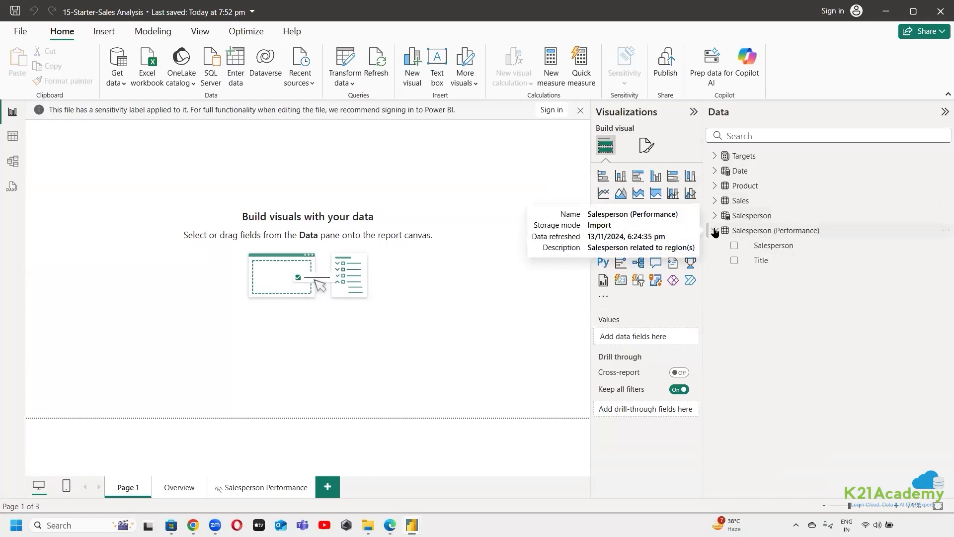
left_click(714, 231)
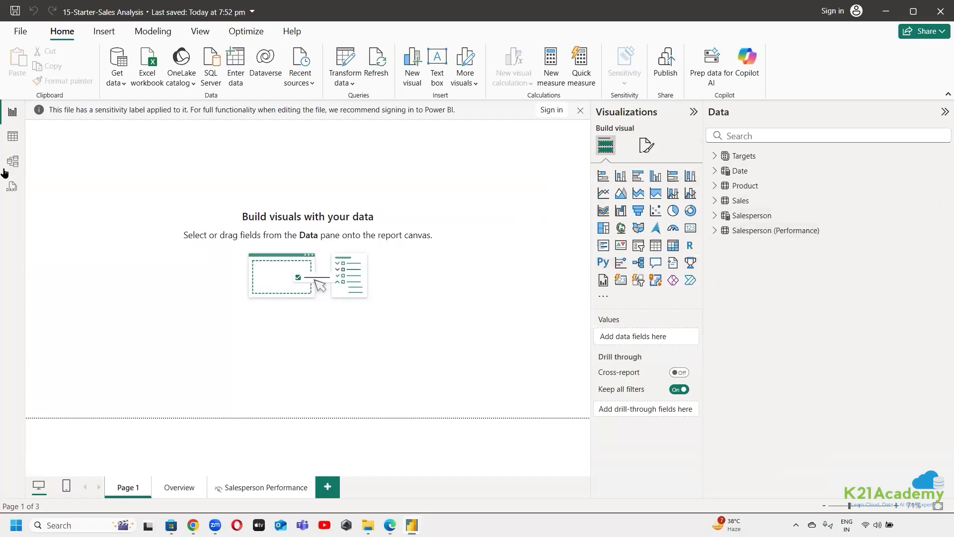
Switch to Table view and examine the Targets, Date and Product tables' data, including the Date table's DAX formula
left_click(12, 135)
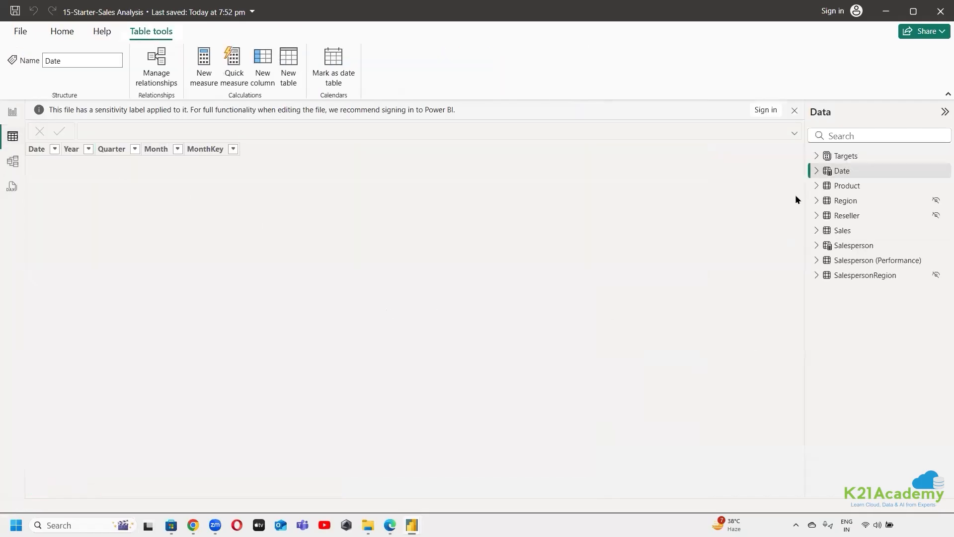
left_click(849, 156)
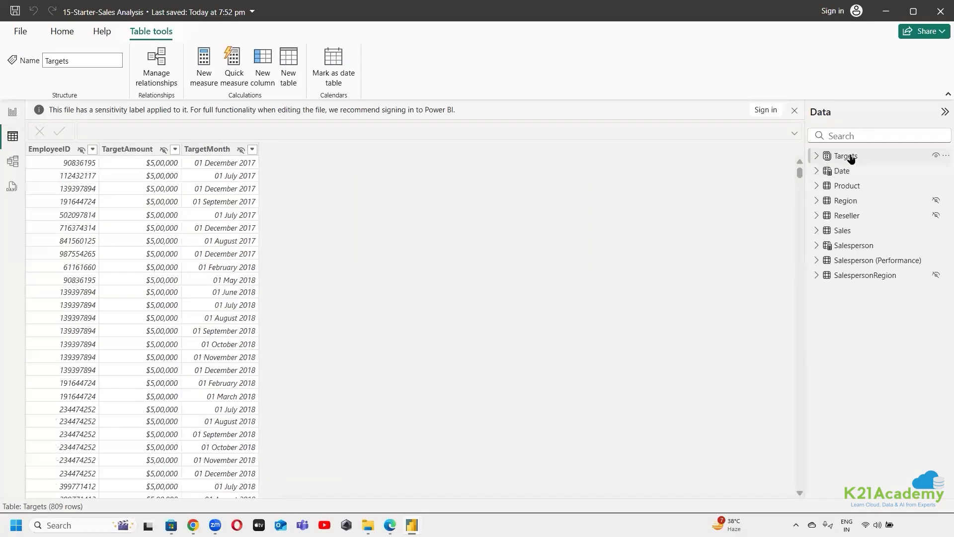
left_click(852, 171)
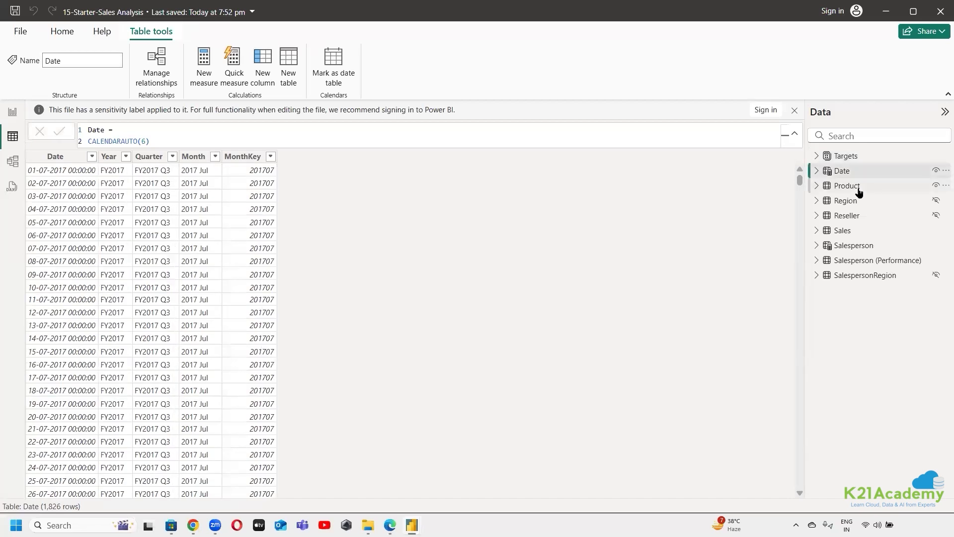
left_click(848, 186)
left_click(842, 171)
left_click(204, 132)
left_click(845, 185)
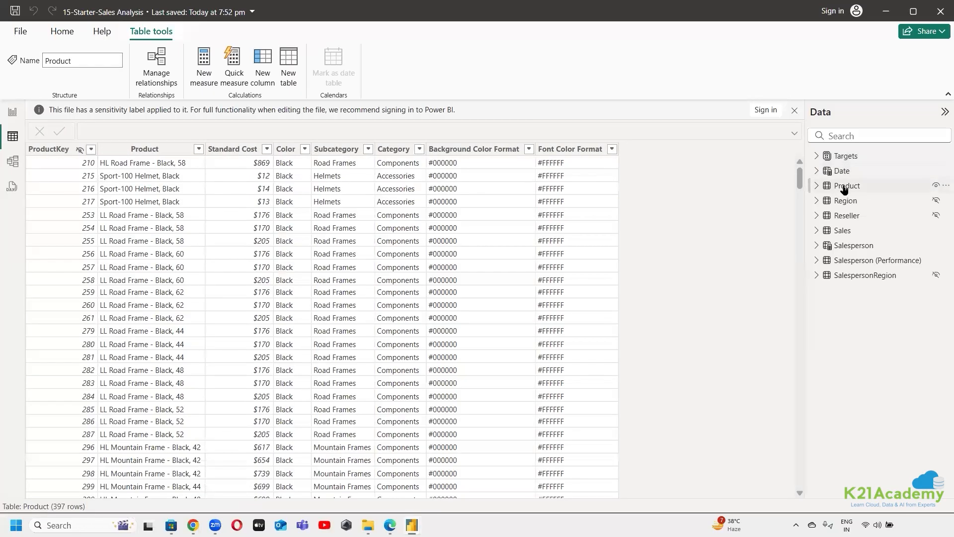
Examine the data of the Region, Reseller, Sales, Salesperson, Salesperson (Performance) and SalespersonRegion tables, and return to Report view
left_click(848, 201)
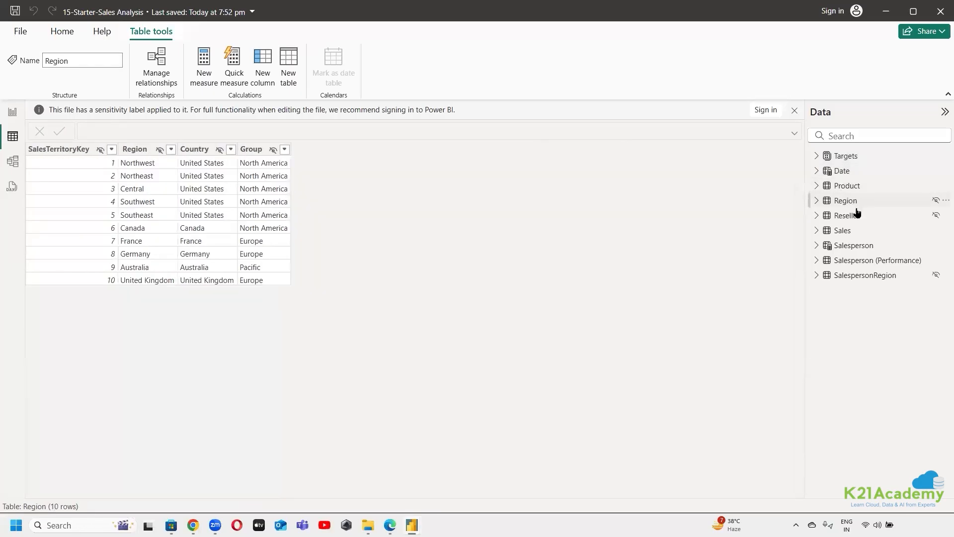
left_click(857, 218)
left_click(856, 231)
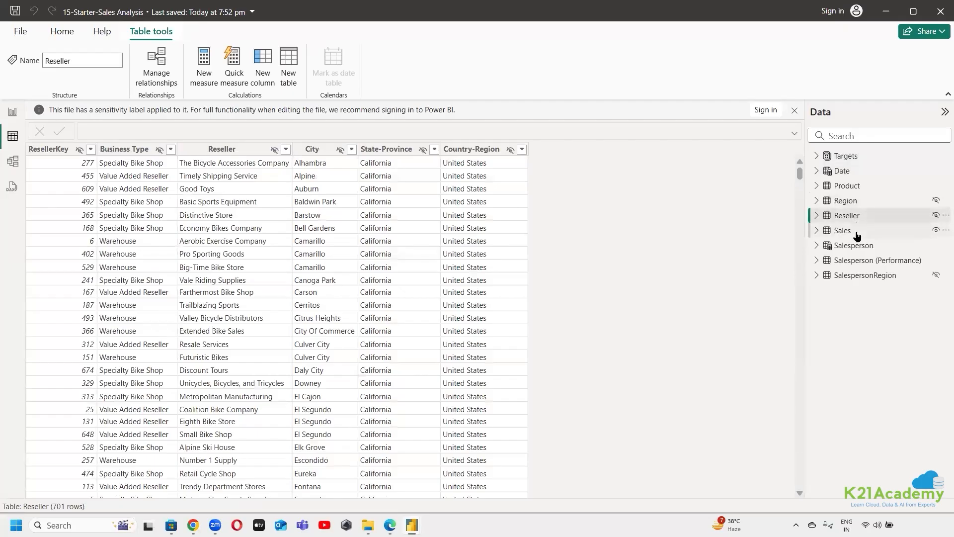
left_click(873, 247)
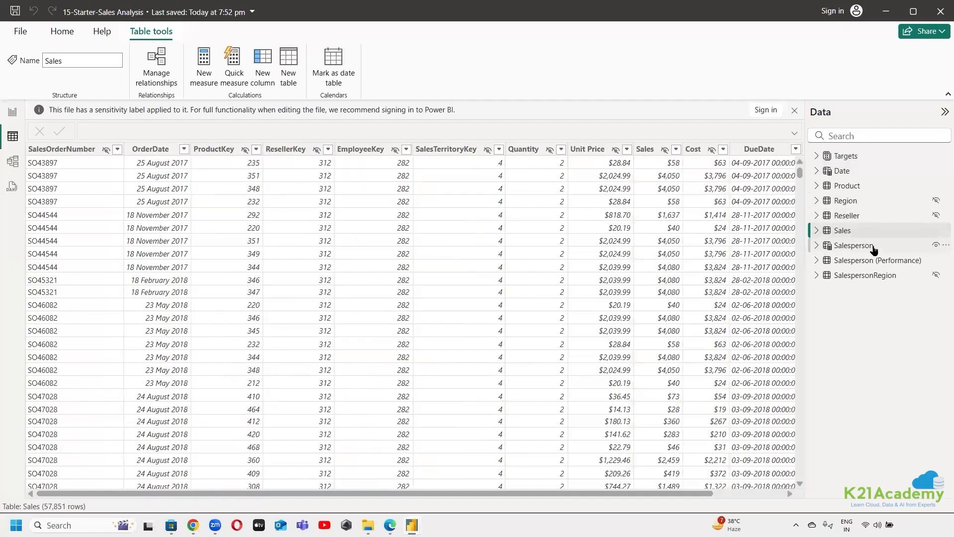
left_click(877, 261)
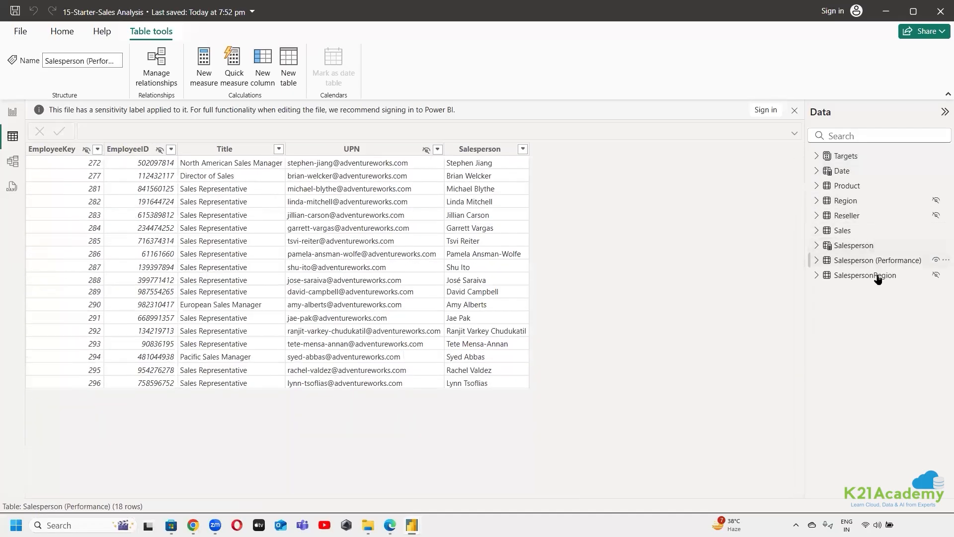
left_click(878, 276)
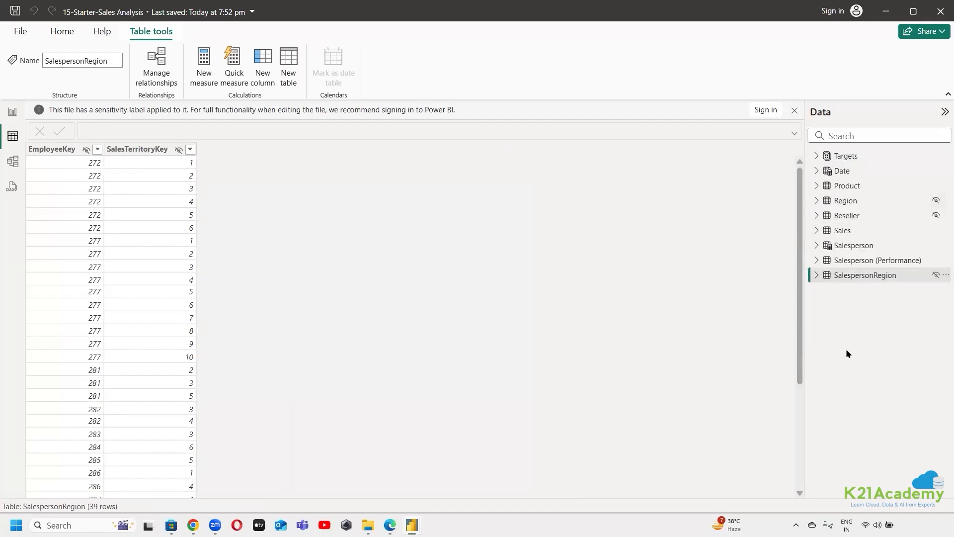
left_click(13, 112)
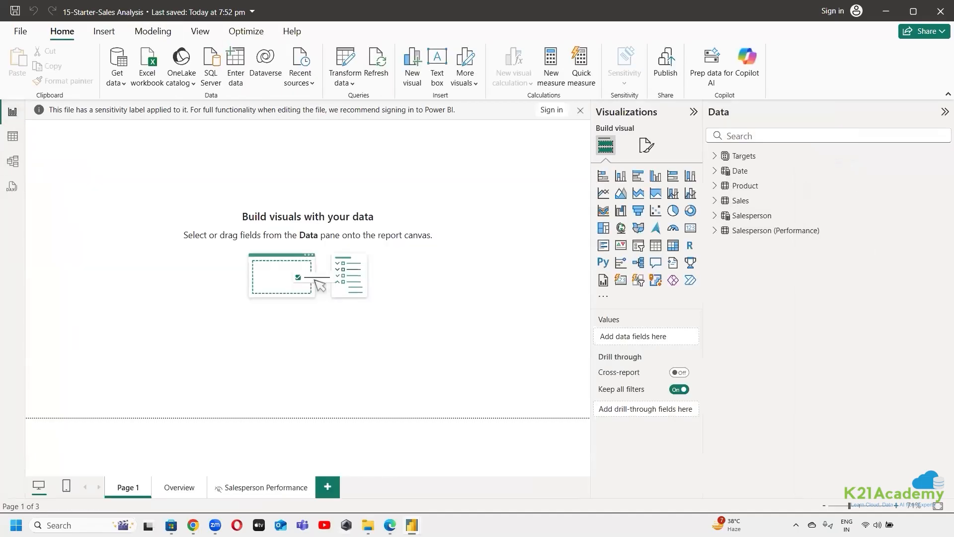
Switch to the lab page in Edge and read its learning objectives on relationships, calculation groups and field parameters
left_click(390, 525)
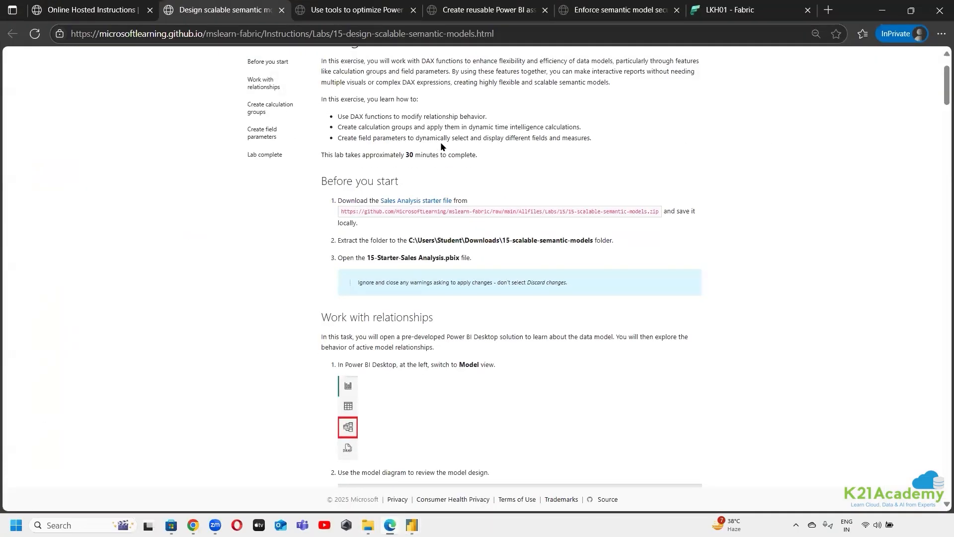
left_click_drag(357, 112, 463, 118)
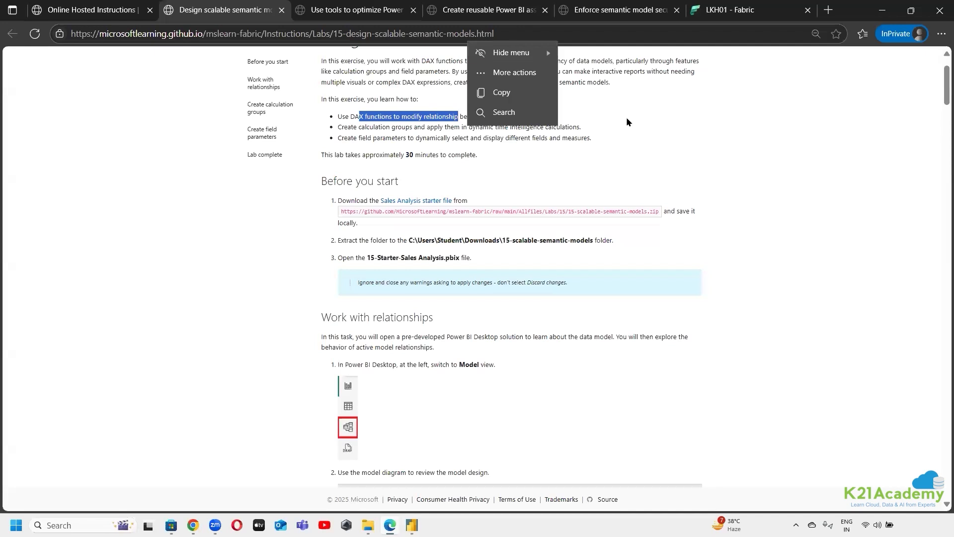
left_click(702, 154)
scroll(698, 184, "up", 2)
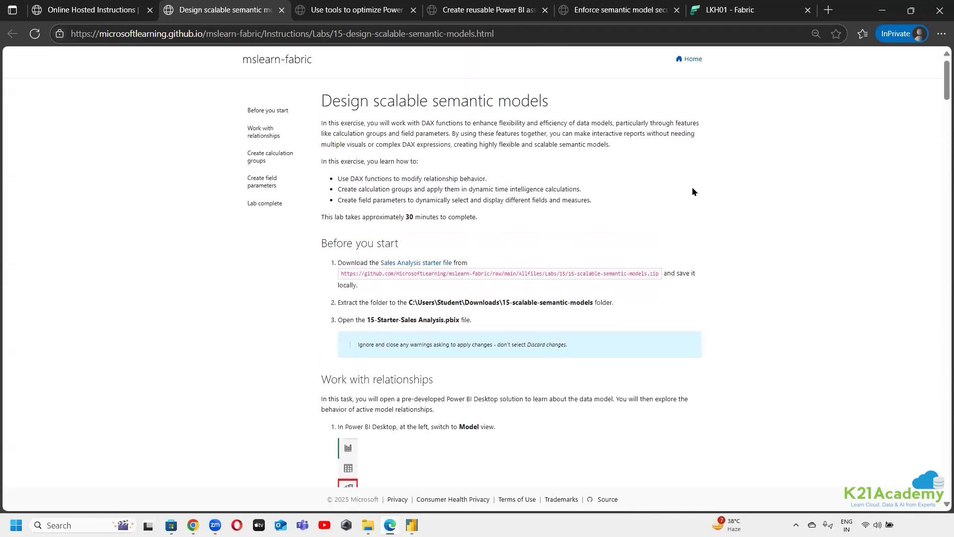
left_click_drag(358, 190, 583, 191)
left_click(606, 180)
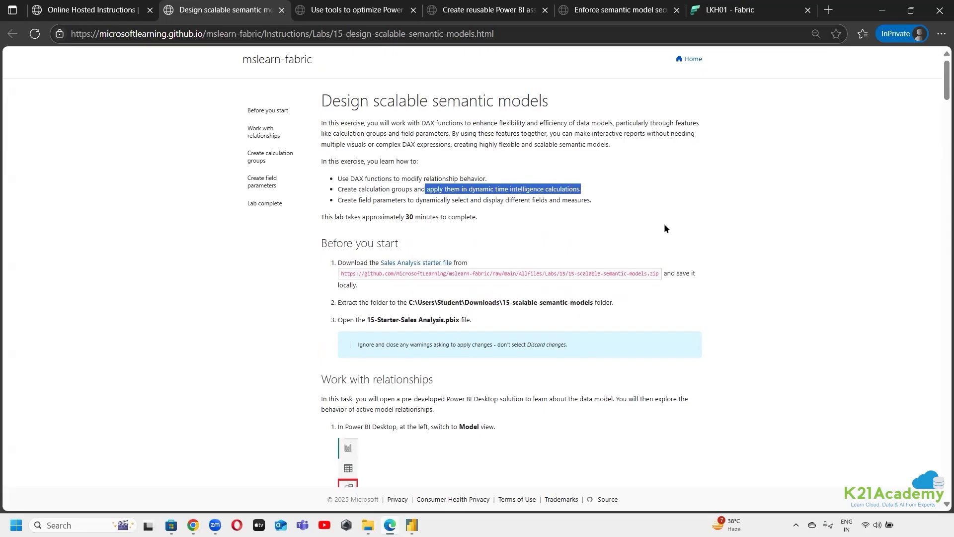
left_click(741, 216)
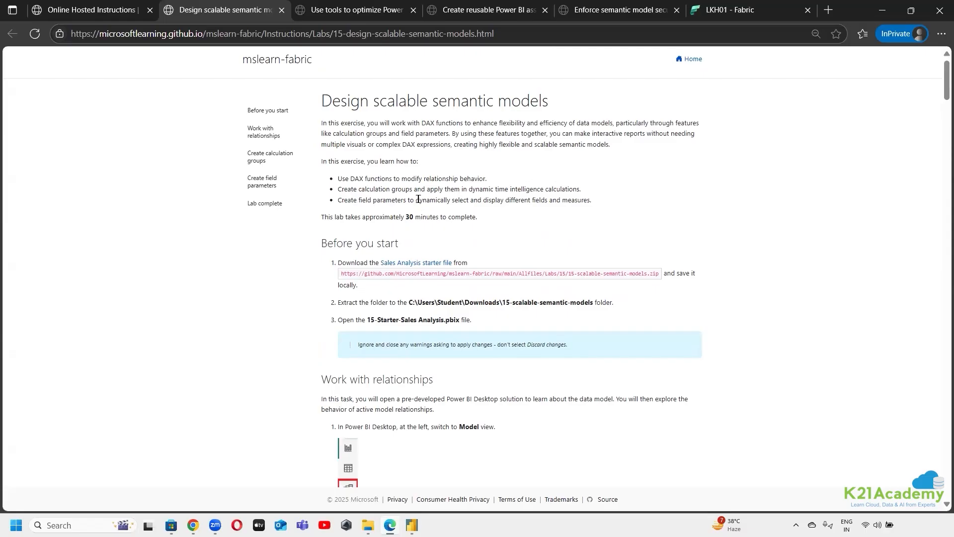
left_click_drag(418, 199, 592, 201)
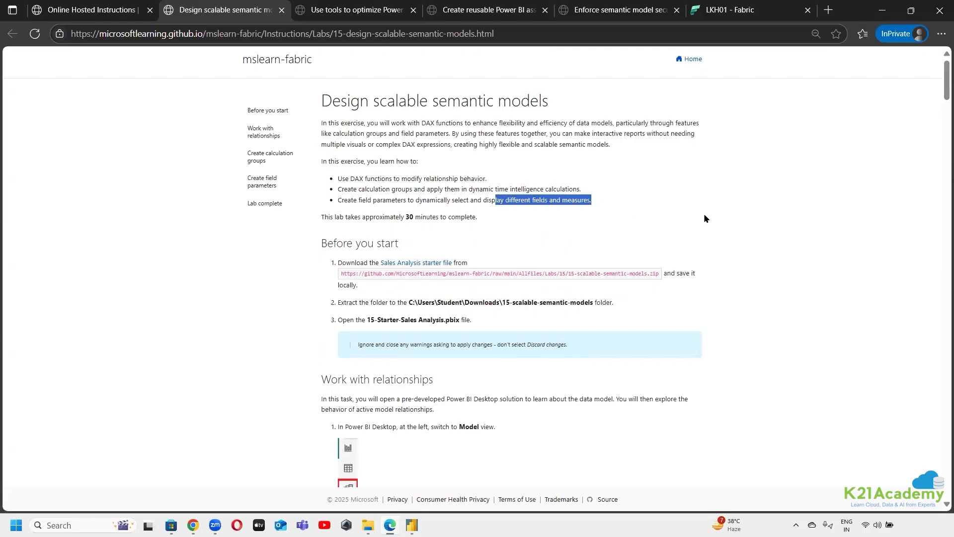
left_click(749, 225)
scroll(748, 228, "down", 2)
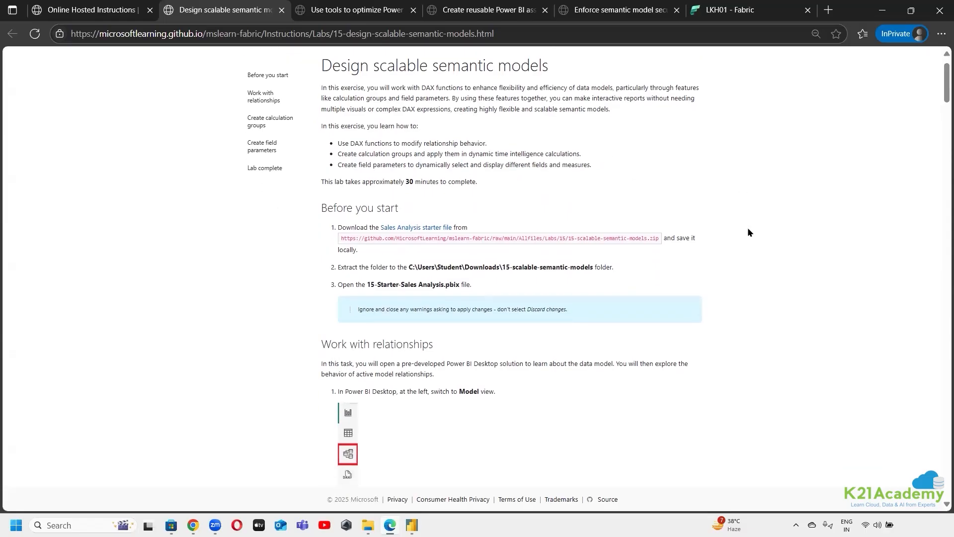
scroll(743, 240, "up", 2)
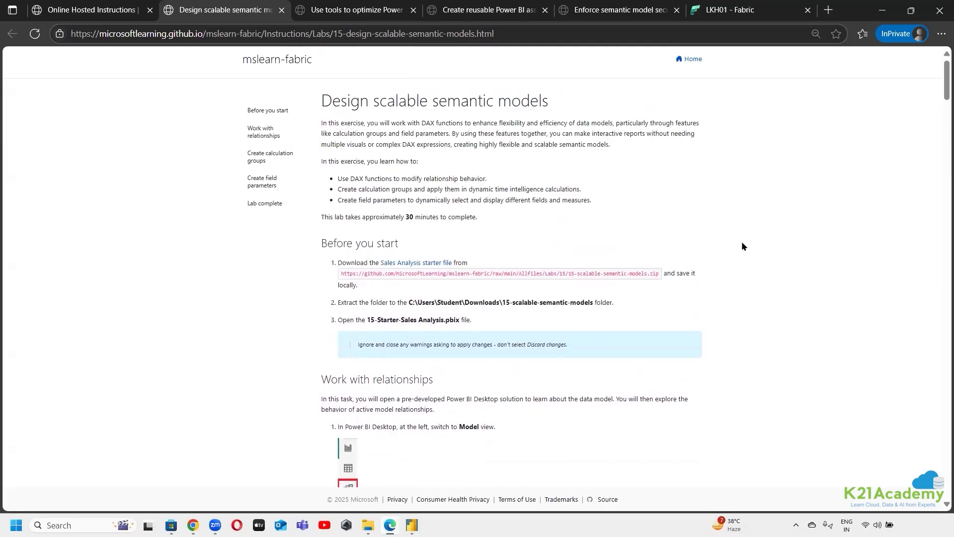
Read the introduction and first instructions of the lab's Work with relationships section
scroll(744, 249, "down", 4)
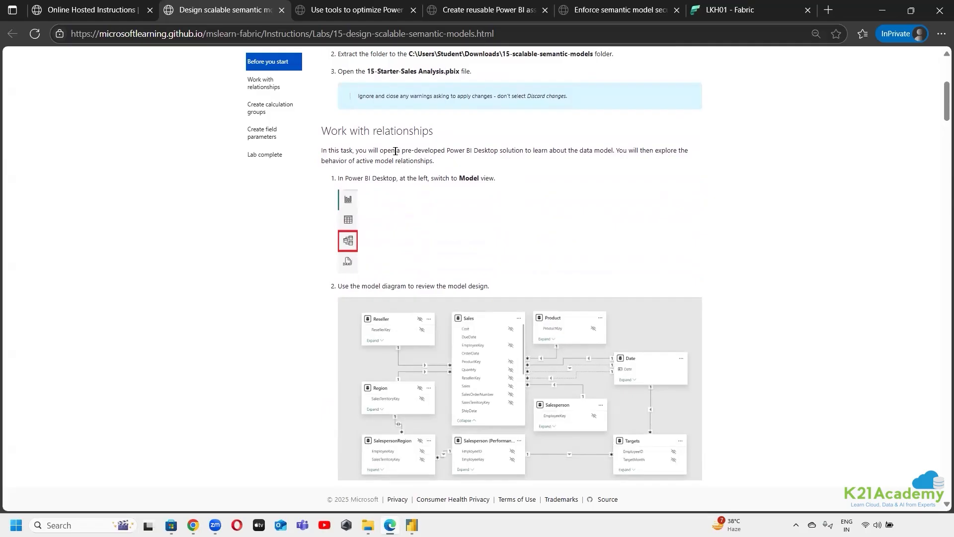
left_click_drag(395, 151, 498, 151)
left_click(499, 195)
scroll(407, 199, "down", 2)
scroll(369, 221, "up", 3)
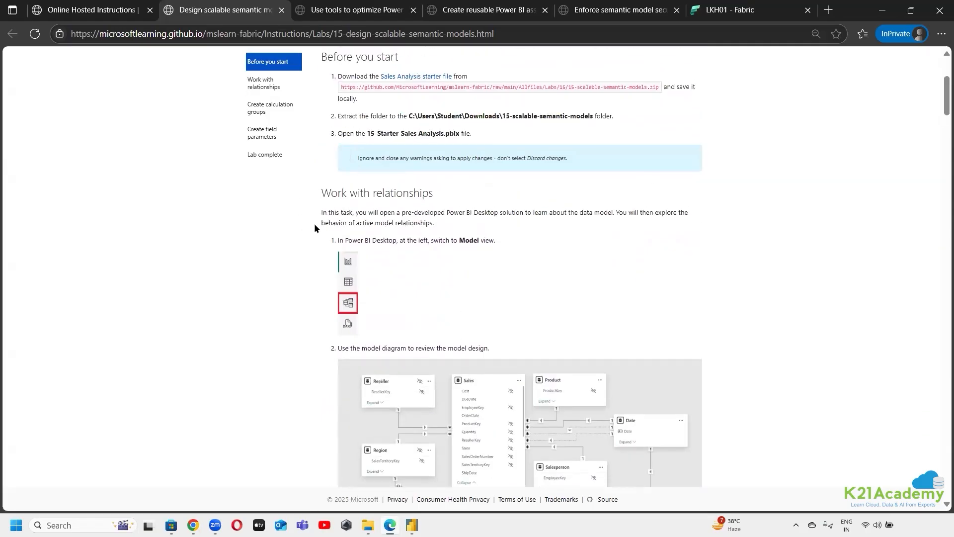
left_click_drag(331, 222, 446, 222)
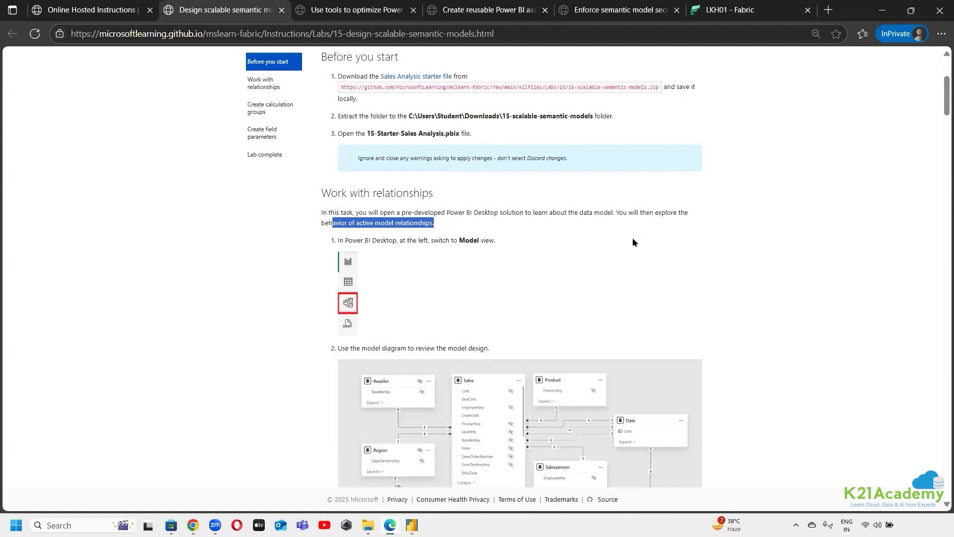
scroll(632, 237, "down", 2)
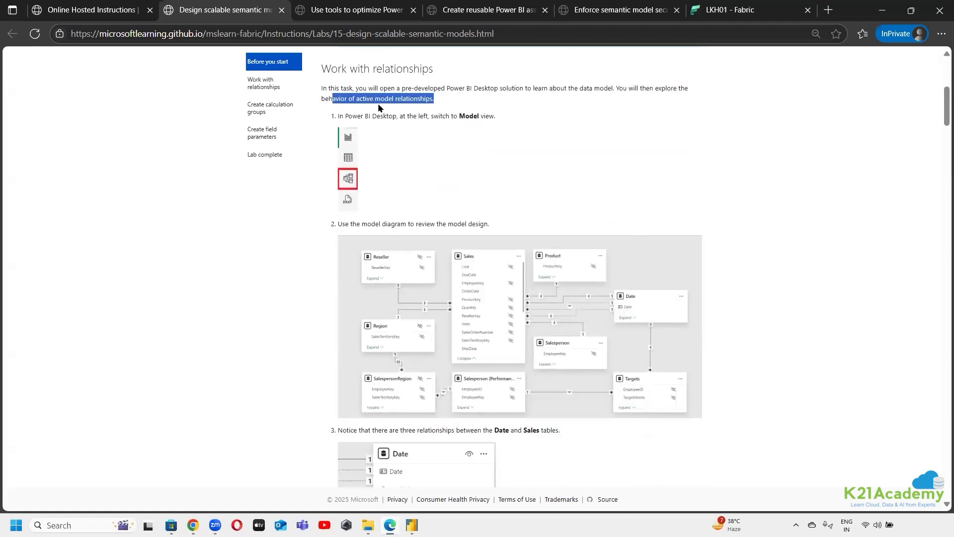
left_click_drag(356, 98, 462, 89)
left_click(465, 117)
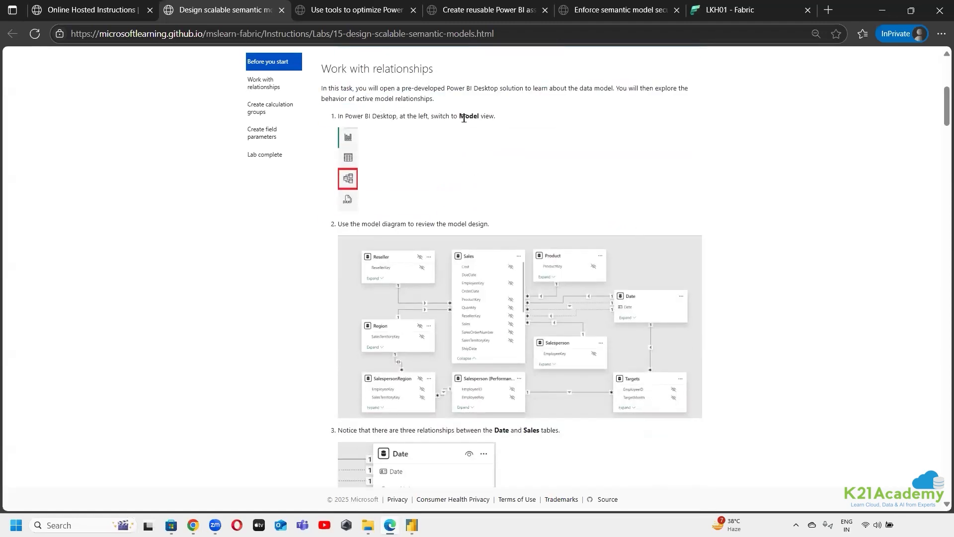
Return to 15-Starter-Sales Analysis in Power BI Desktop, show Model view, dismiss the sensitivity label notice, and collapse the Properties and Data panes
left_click(411, 525)
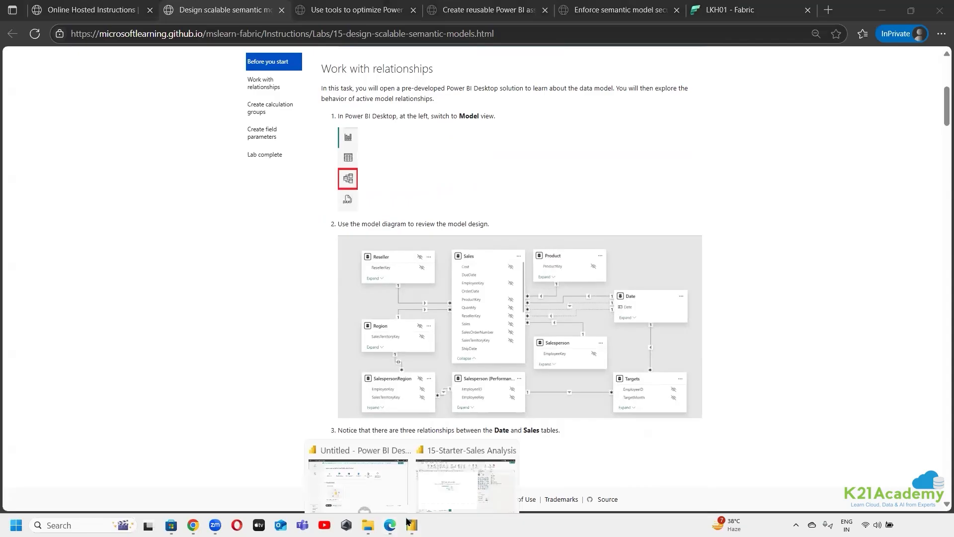
left_click(462, 442)
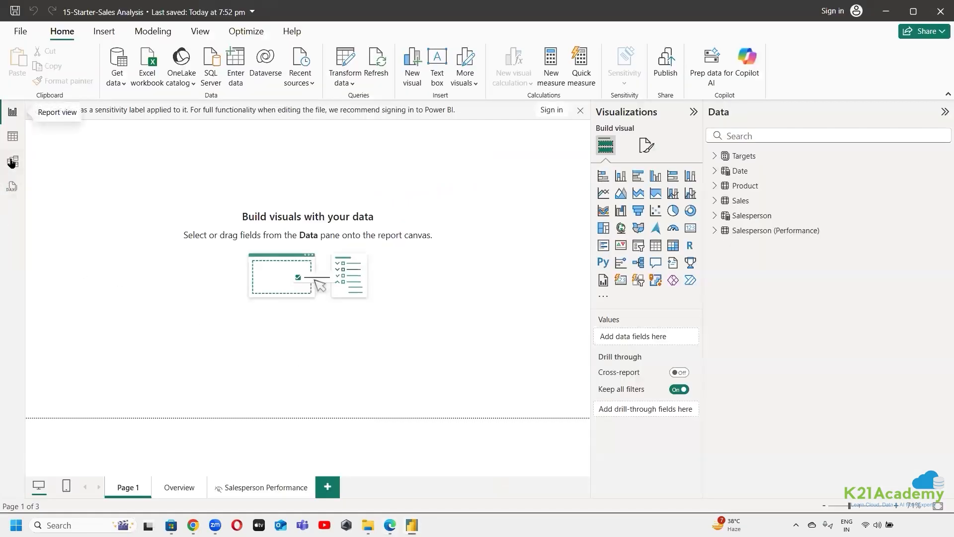
left_click(12, 160)
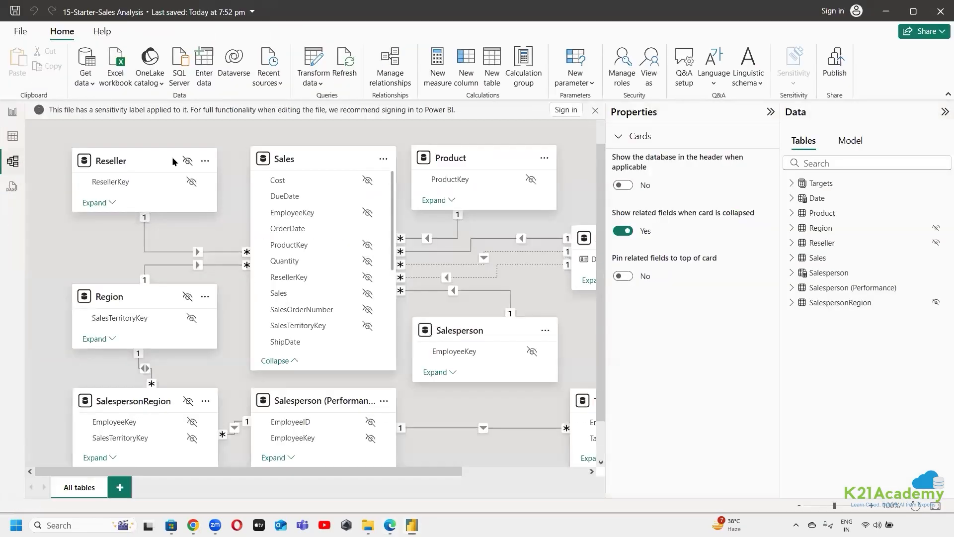
left_click(595, 110)
left_click(781, 113)
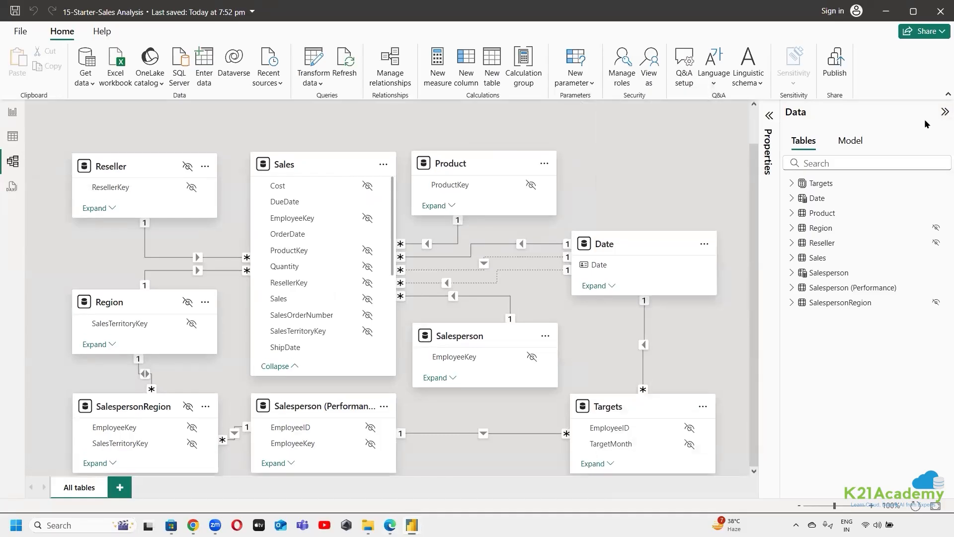
left_click(945, 112)
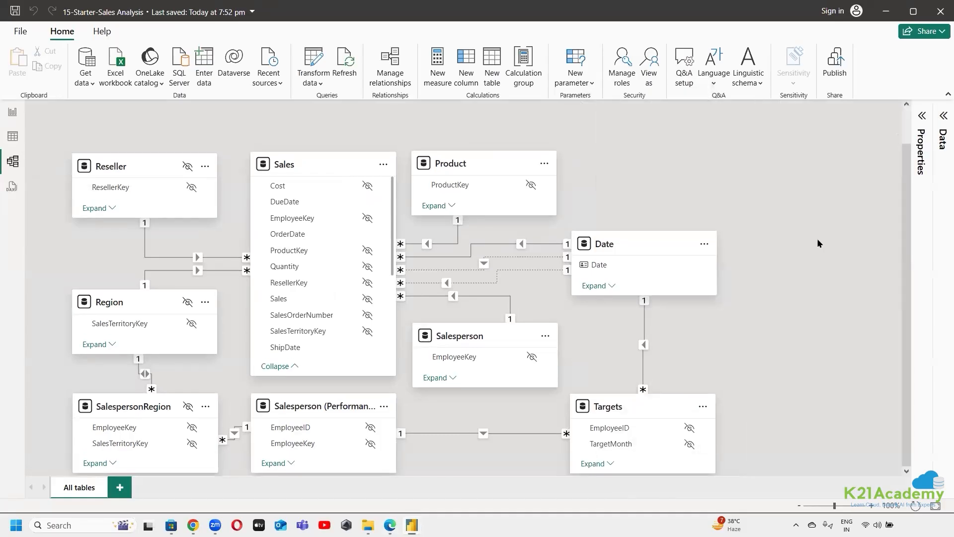
Spread out the Targets, Sales, Product and Date tables in the model diagram, with Product above Date to the right of Sales
mouse_move(487, 334)
mouse_move(323, 404)
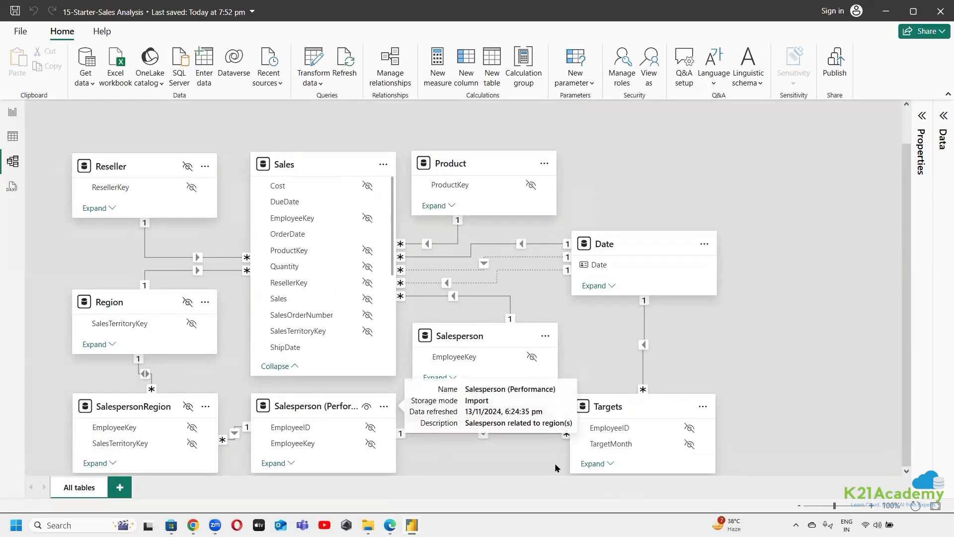
left_click_drag(904, 183, 794, 347)
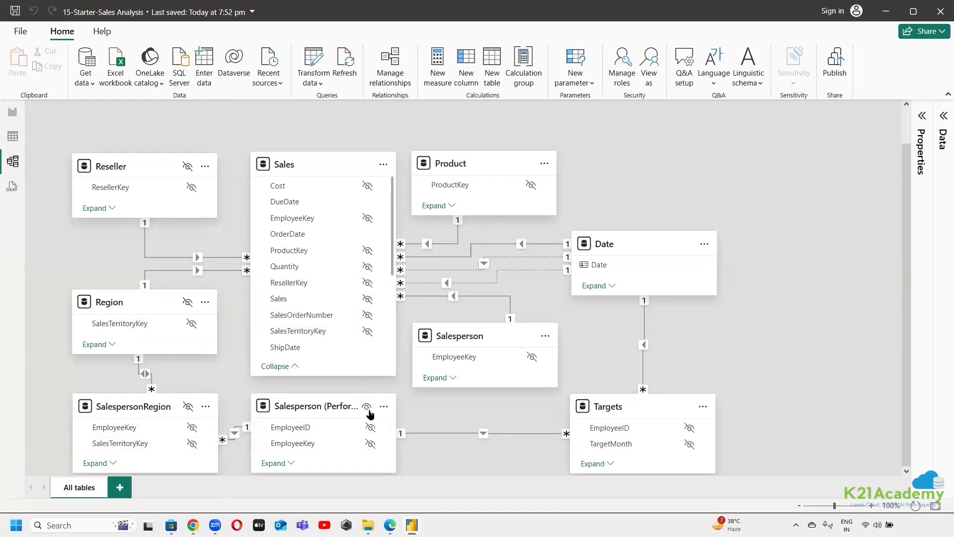
left_click_drag(649, 405, 701, 401)
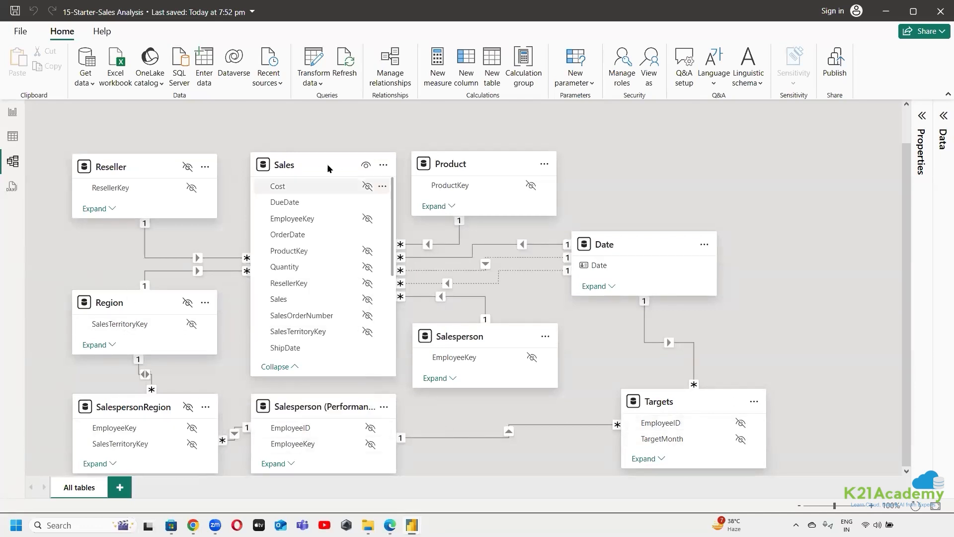
left_click_drag(363, 172, 371, 146)
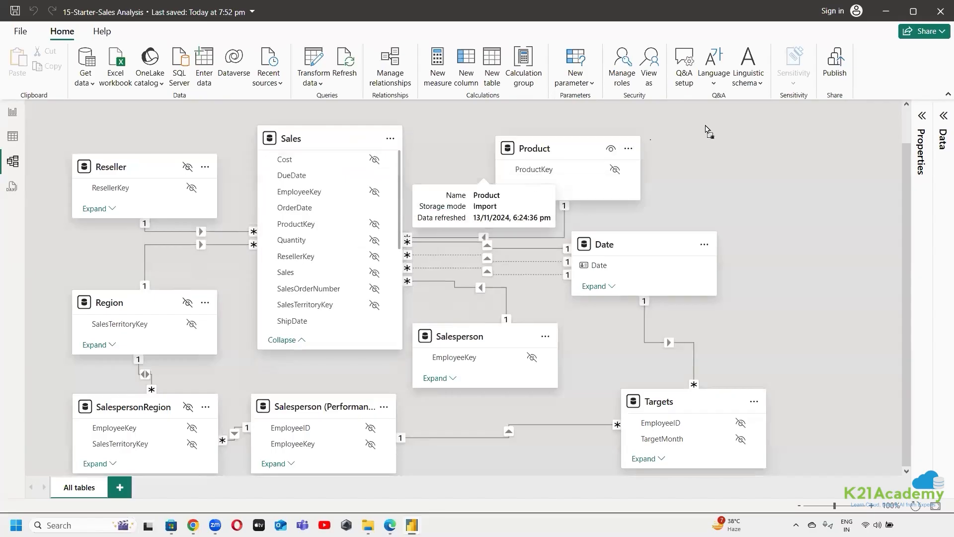
left_click_drag(524, 163, 727, 118)
left_click_drag(659, 238, 792, 225)
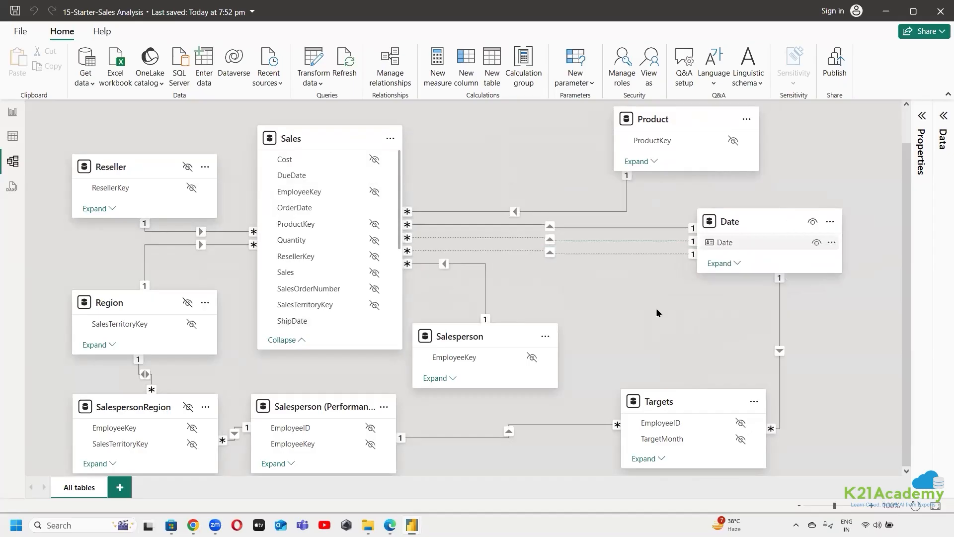
Place Salesperson beside Product, move Reseller, Region and SalespersonRegion upward, and bring Salesperson (Performance) and Targets closer together
left_click_drag(501, 330, 535, 115)
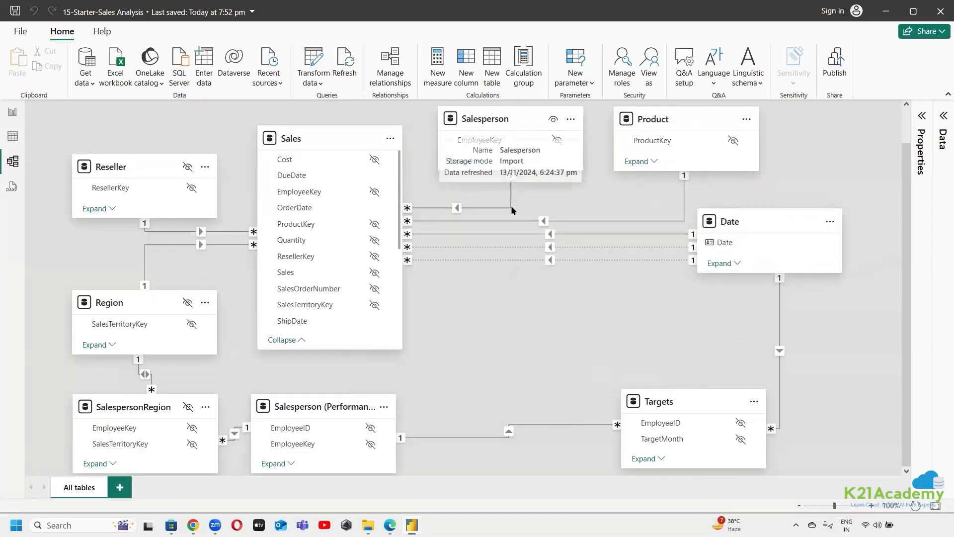
left_click_drag(155, 157, 156, 110)
left_click_drag(143, 303, 143, 281)
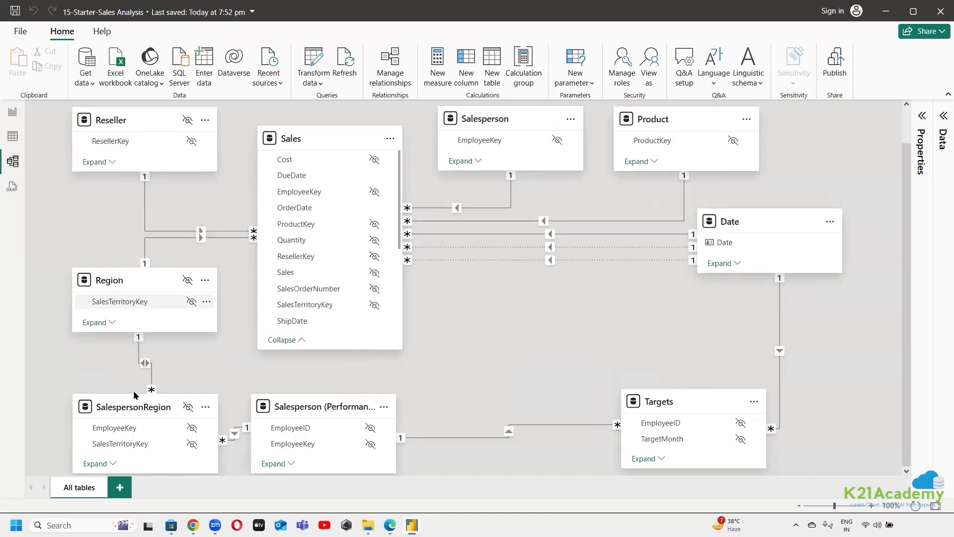
left_click_drag(108, 412, 108, 399)
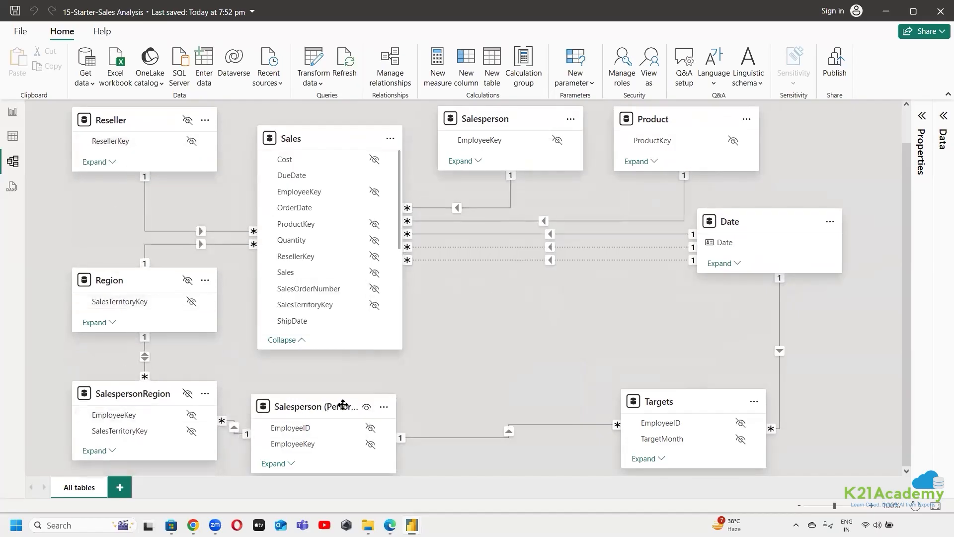
left_click_drag(322, 407, 352, 417)
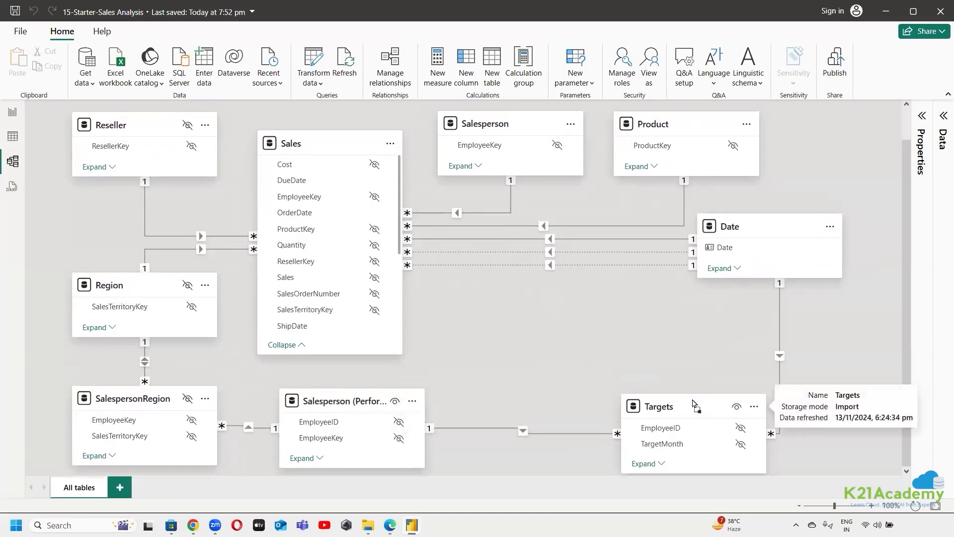
left_click_drag(703, 399, 661, 398)
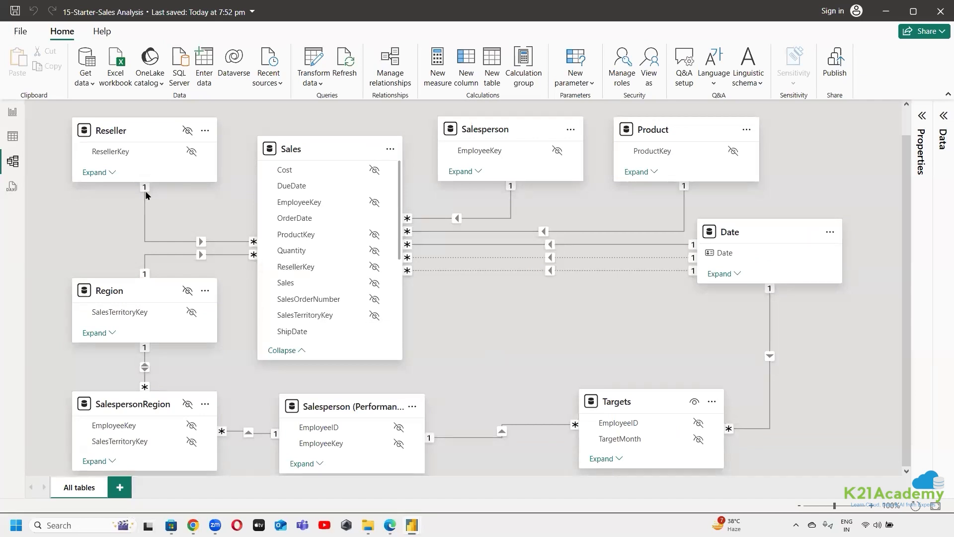
Review the settings of the relationship between Sales and Reseller, leaving them unchanged
double_click(218, 242)
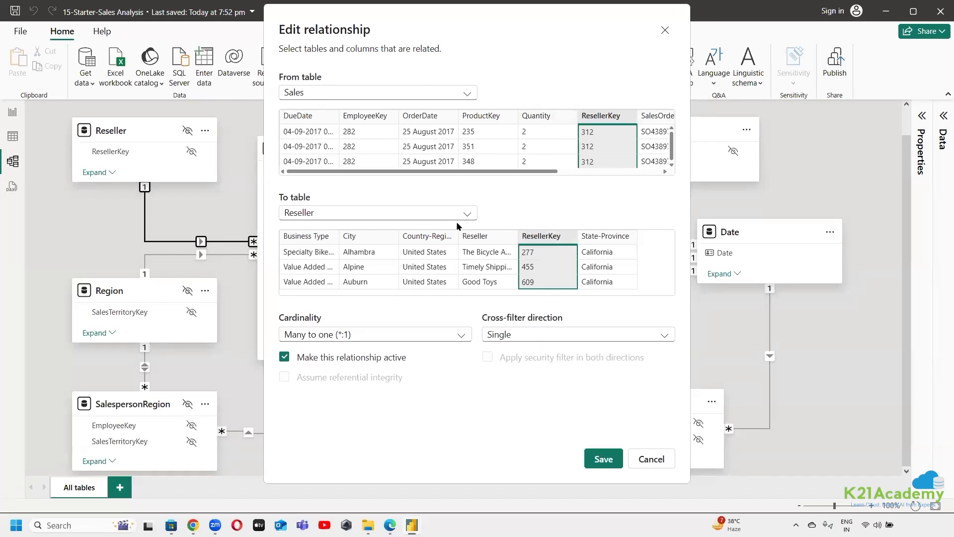
left_click(651, 459)
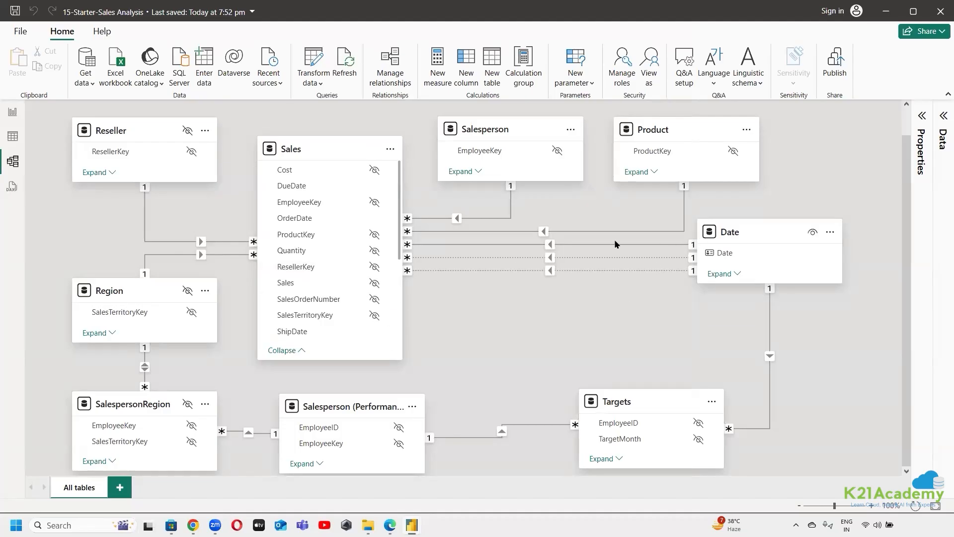
Expand the Date table in the model diagram and look through the fields of the Sales and Date tables
left_click(722, 274)
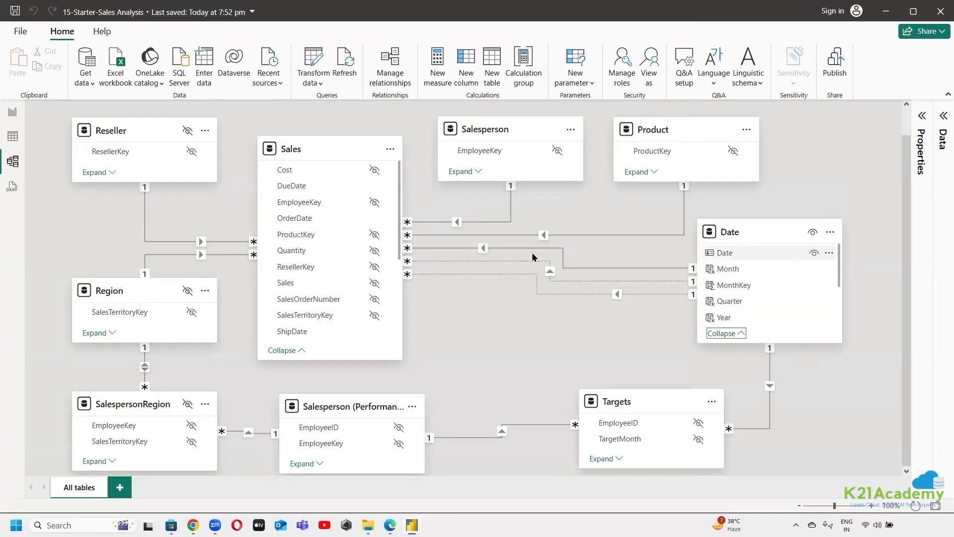
scroll(327, 216, "up", 1)
scroll(327, 216, "down", 5)
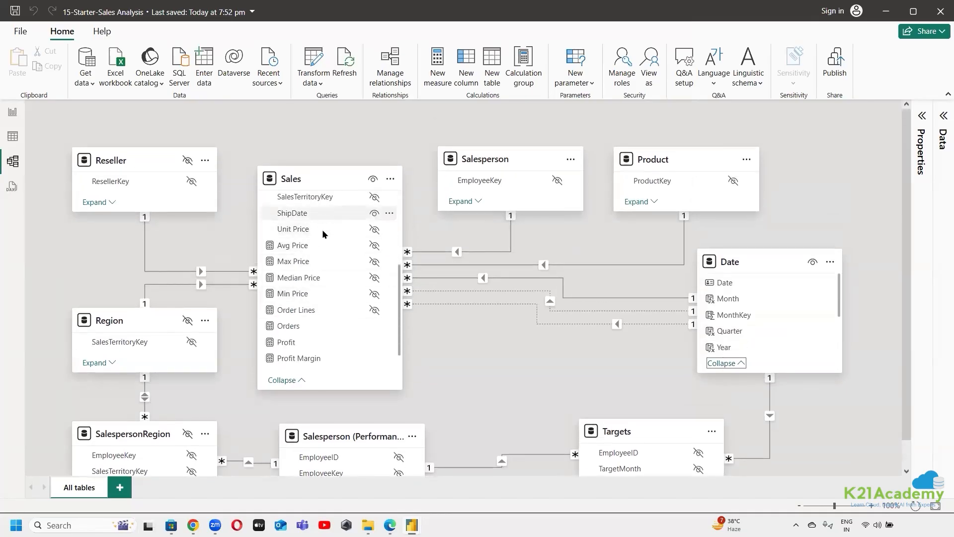
scroll(326, 234, "down", 1)
scroll(323, 308, "up", 6)
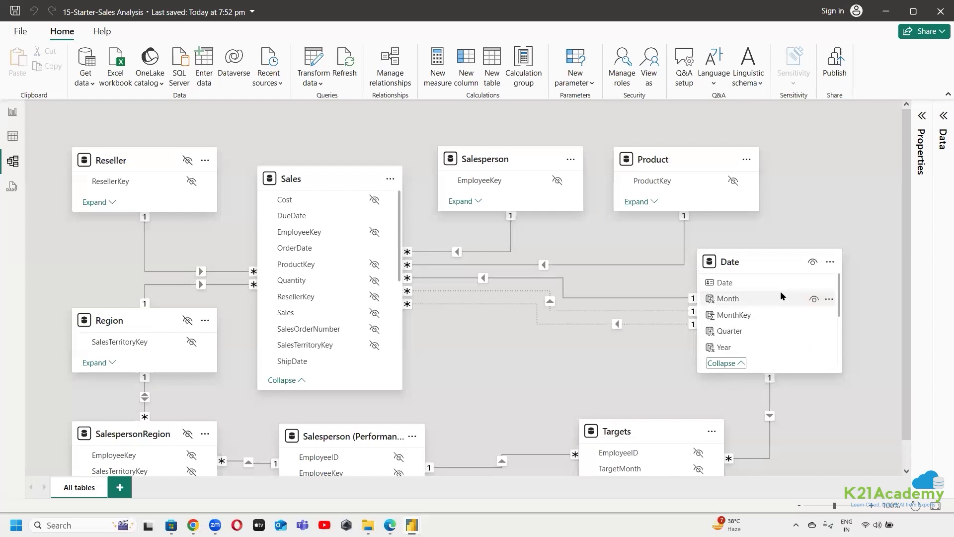
scroll(773, 325, "down", 1)
scroll(773, 328, "down", 2)
scroll(770, 331, "up", 5)
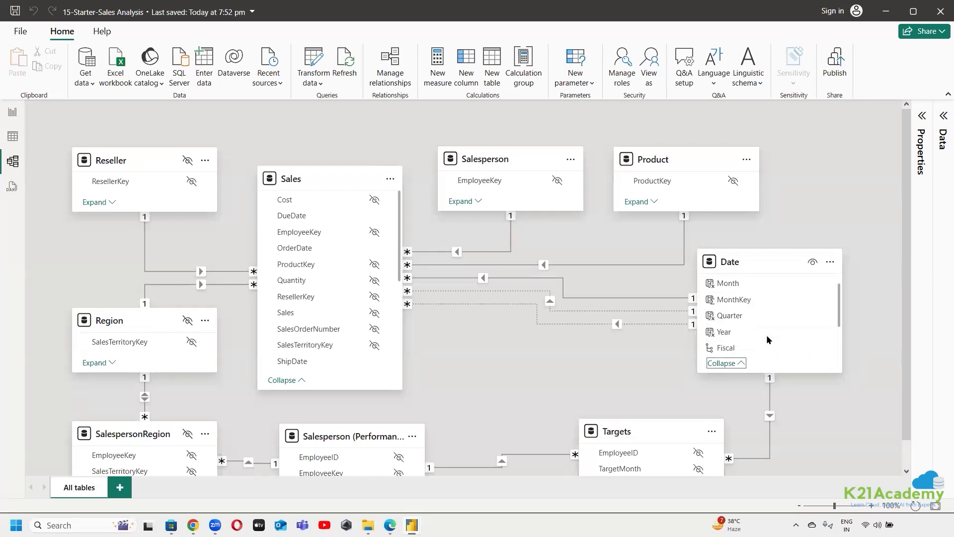
Review the settings of the OrderDate and DueDate relationships between Sales and Date, closing each without saving
mouse_move(761, 275)
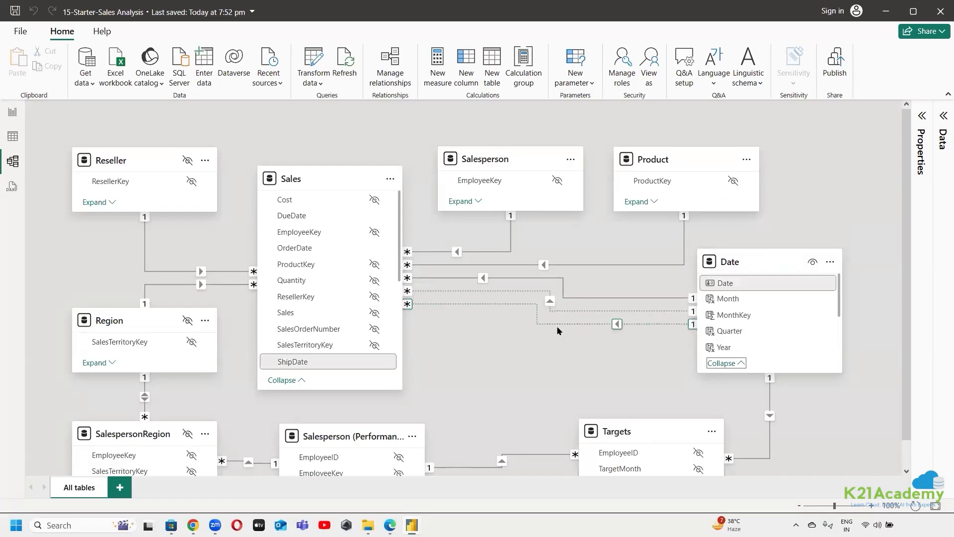
left_click(563, 282)
double_click(563, 282)
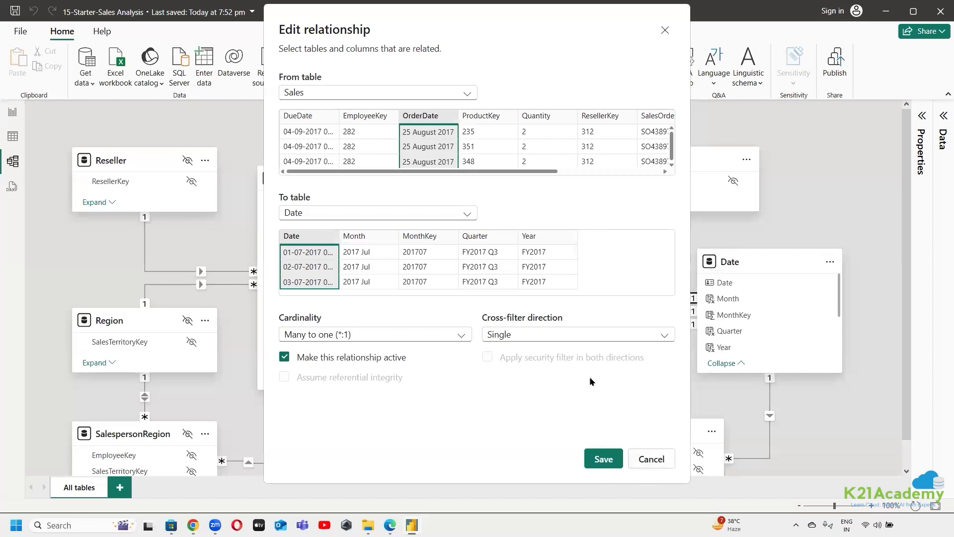
left_click(652, 460)
double_click(539, 294)
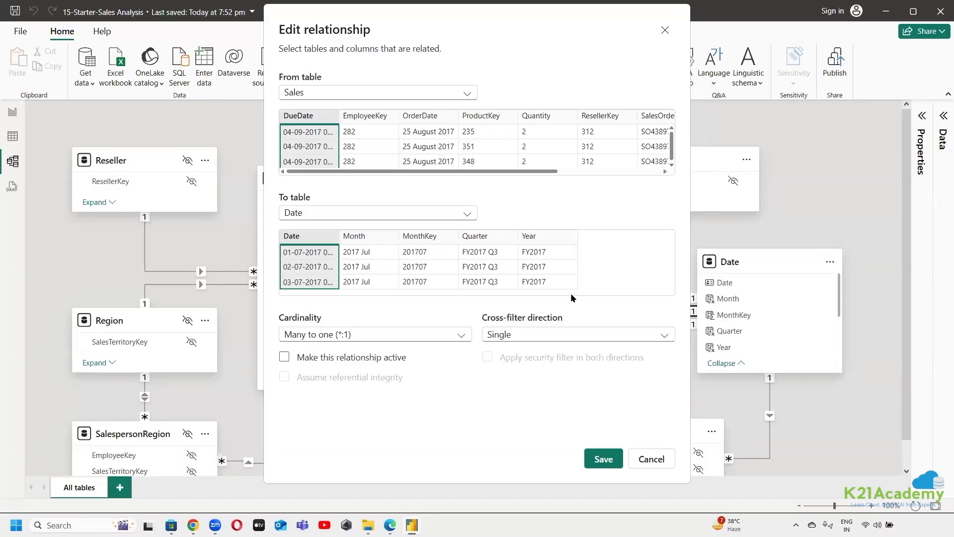
left_click(652, 461)
left_click(482, 371)
scroll(483, 372, "down", 1)
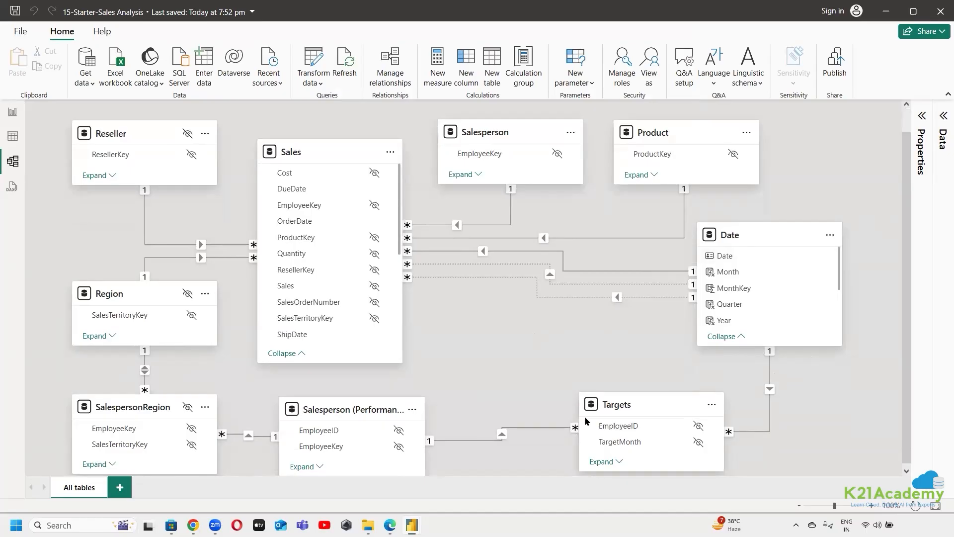
Switch to the lab page in the browser and read the instructions about the three relationships between the Date and Sales tables
key("alt+Tab")
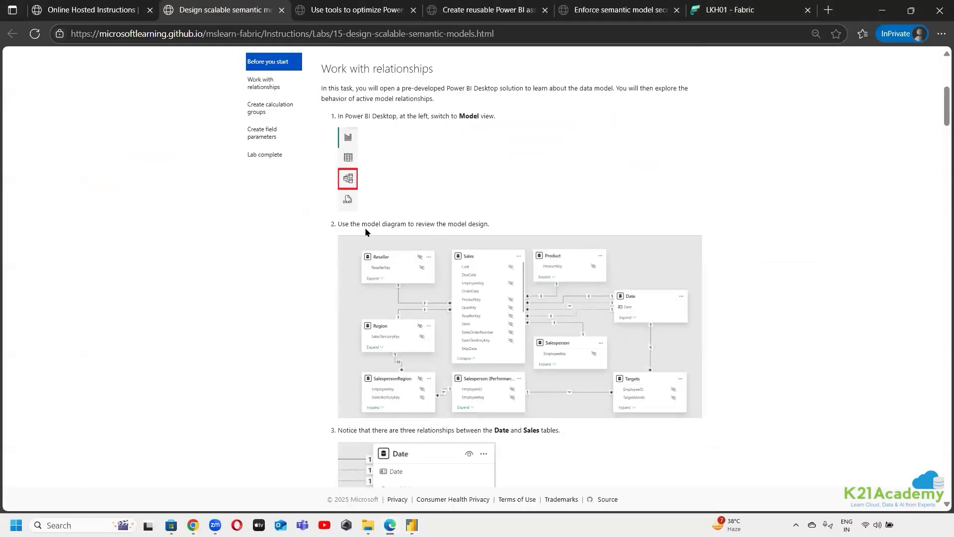
scroll(765, 335, "down", 3)
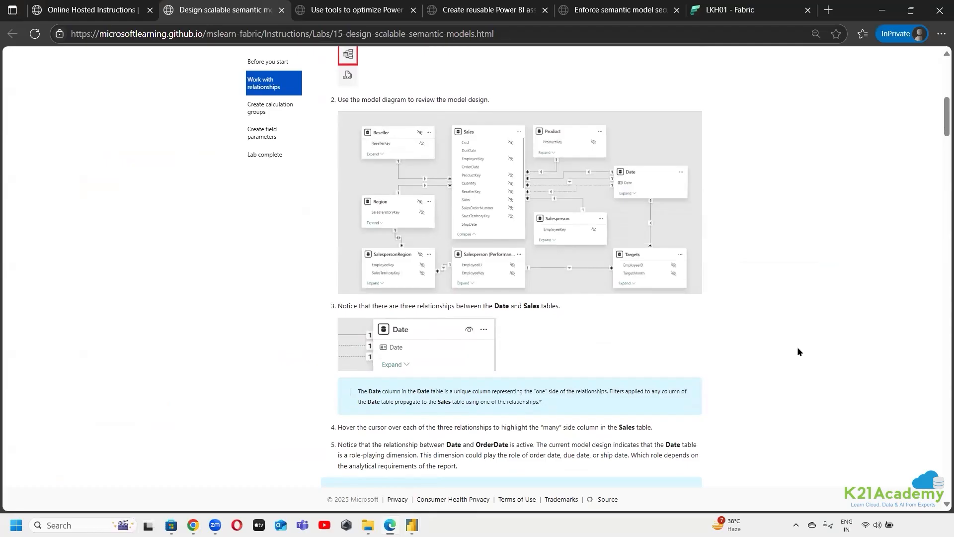
left_click_drag(478, 306, 747, 309)
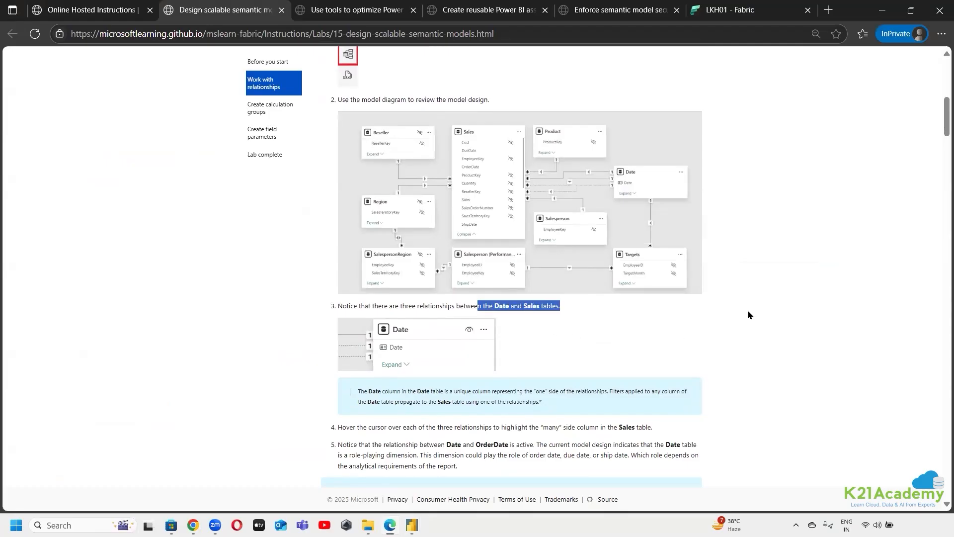
left_click(819, 316)
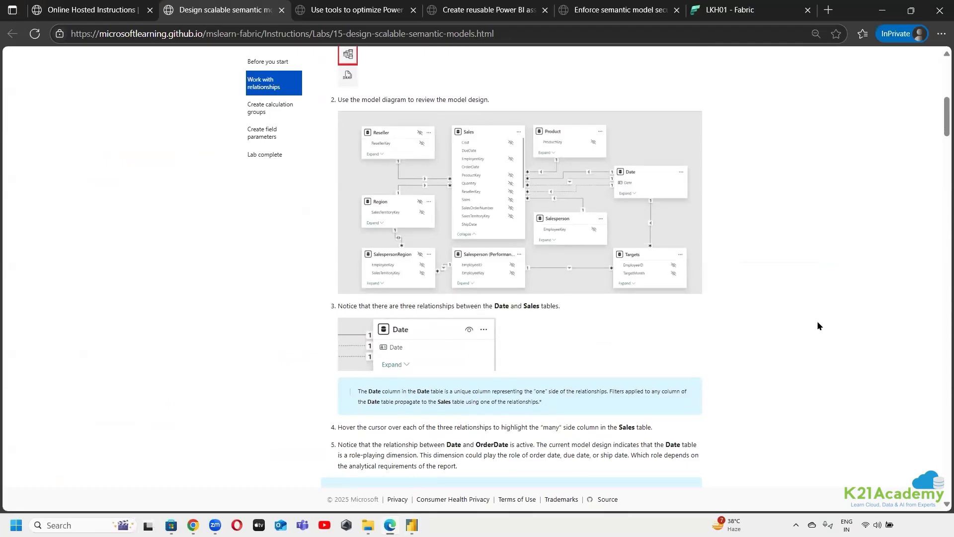
scroll(817, 320, "down", 1)
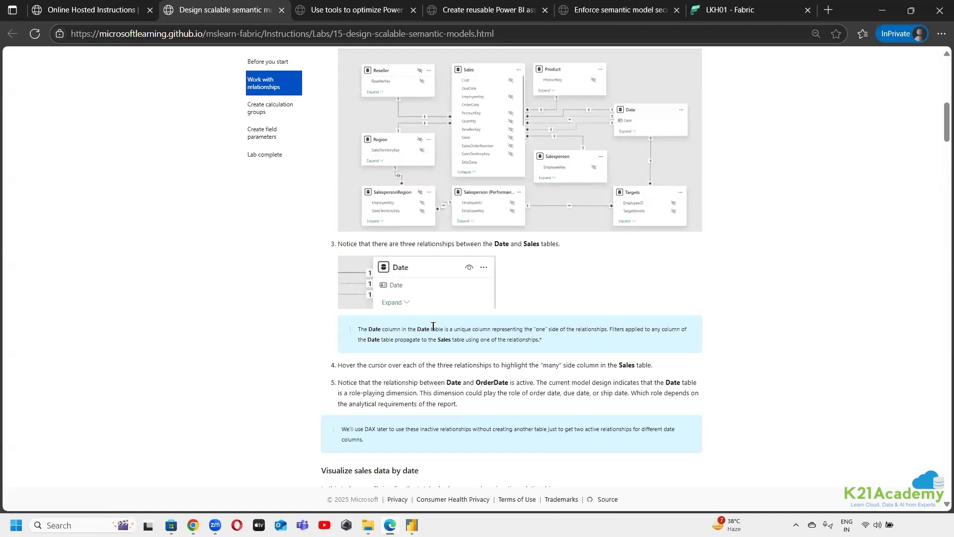
left_click_drag(610, 329, 535, 330)
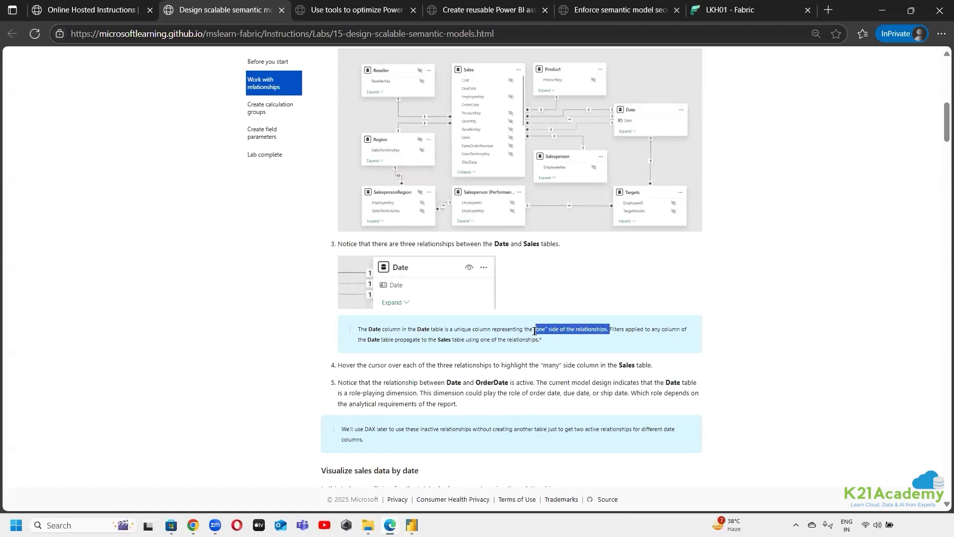
left_click(841, 322)
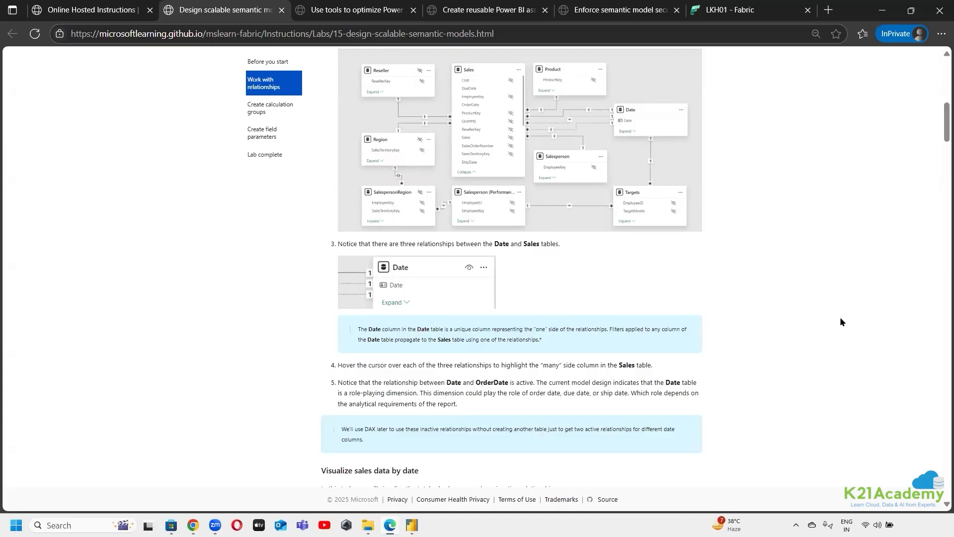
scroll(541, 246, "down", 3)
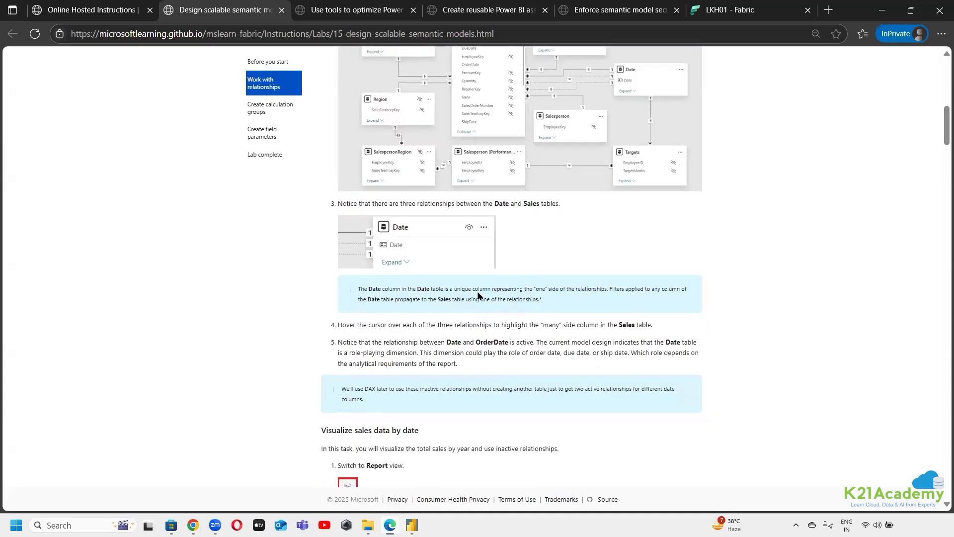
left_click_drag(562, 237, 338, 241)
left_click(773, 236)
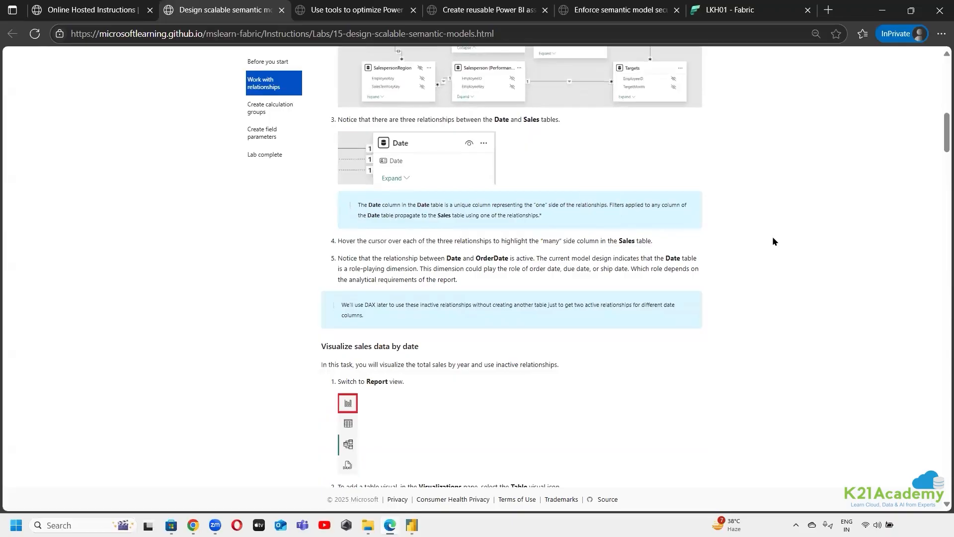
scroll(772, 242, "down", 3)
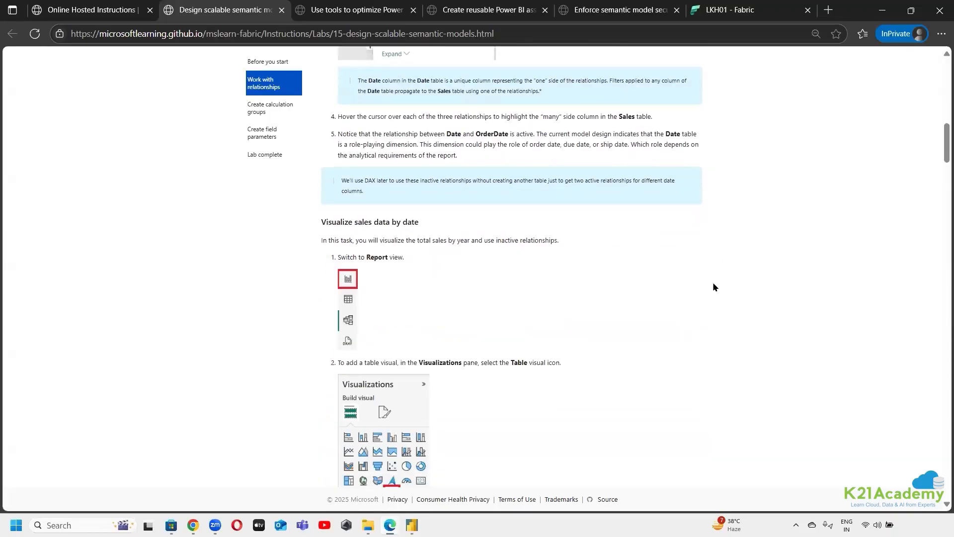
scroll(713, 285, "up", 1)
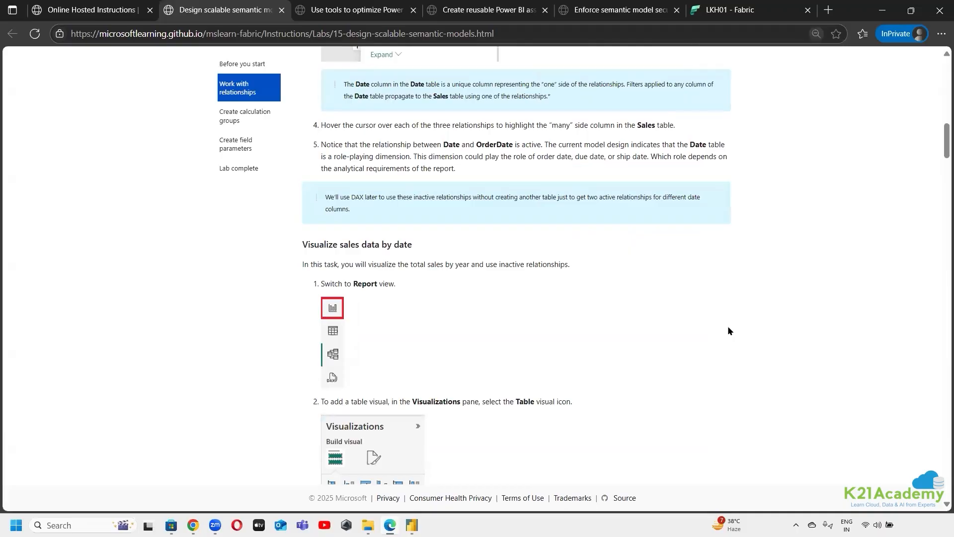
Return to 15-Starter-Sales Analysis in Power BI Desktop and recheck the settings of the relationship between Sales OrderDate and Date
mouse_move(412, 525)
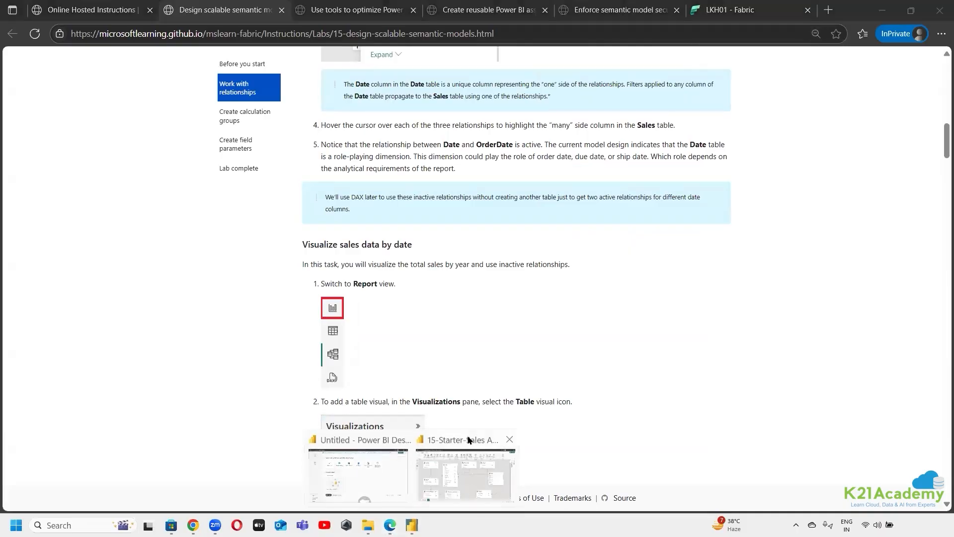
left_click(467, 481)
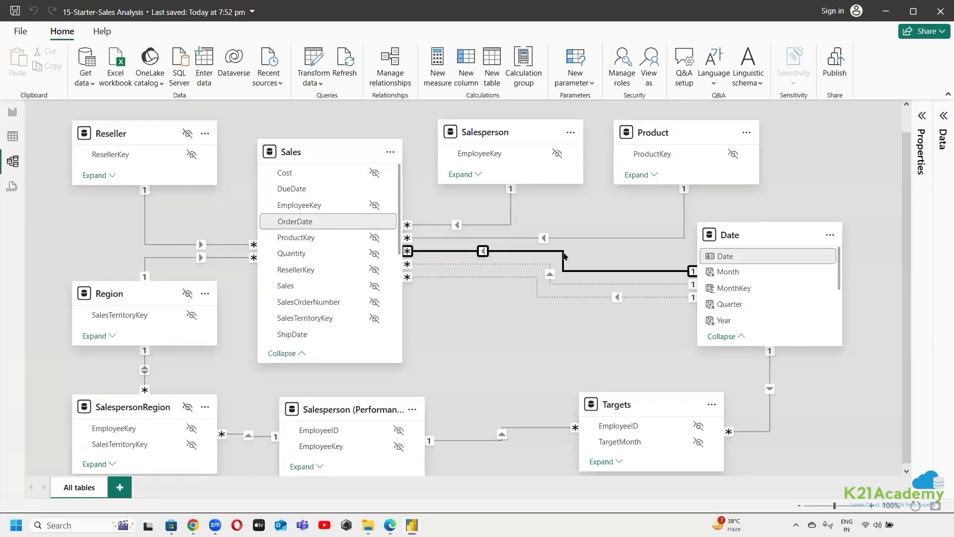
double_click(564, 254)
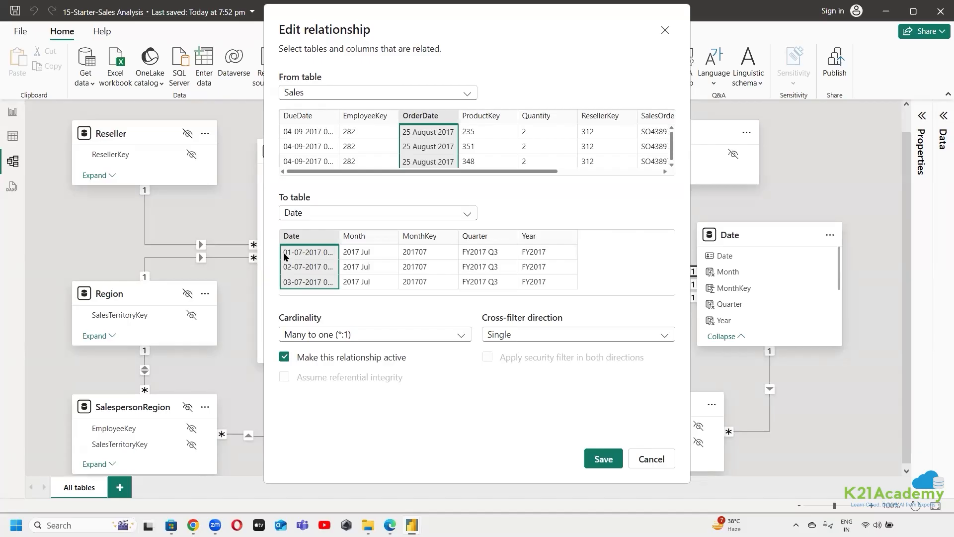
left_click(655, 459)
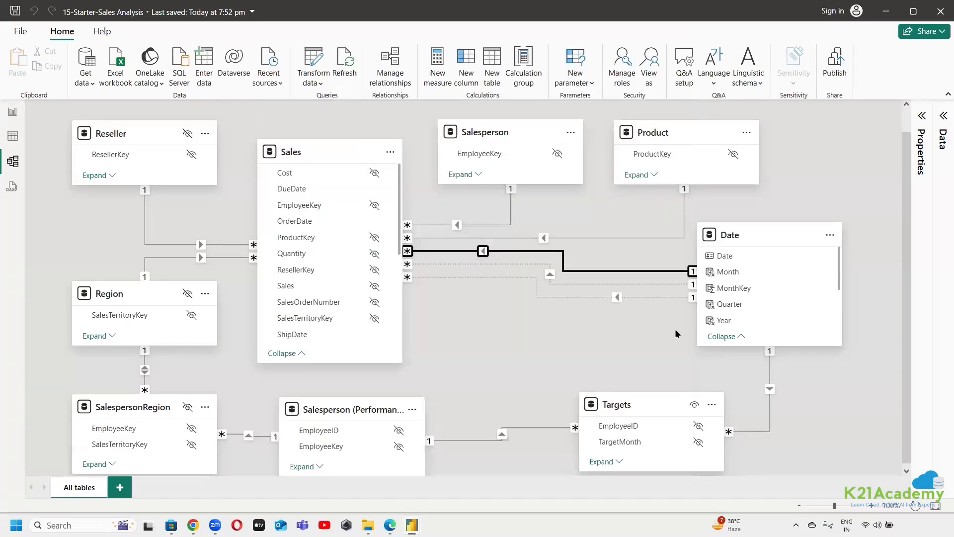
left_click(533, 330)
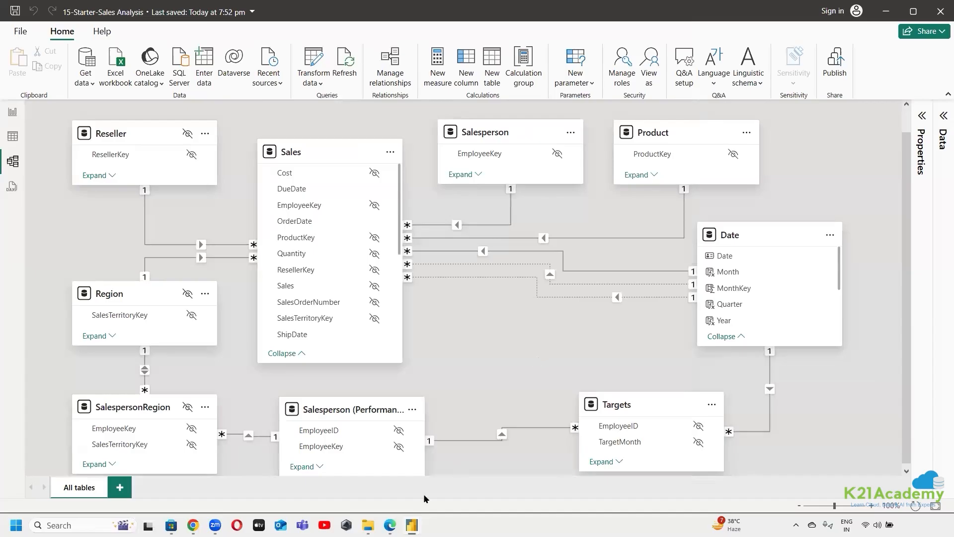
Go back to the lab page and read about the role-playing Date dimension and the Visualize sales data by date instructions
left_click(389, 525)
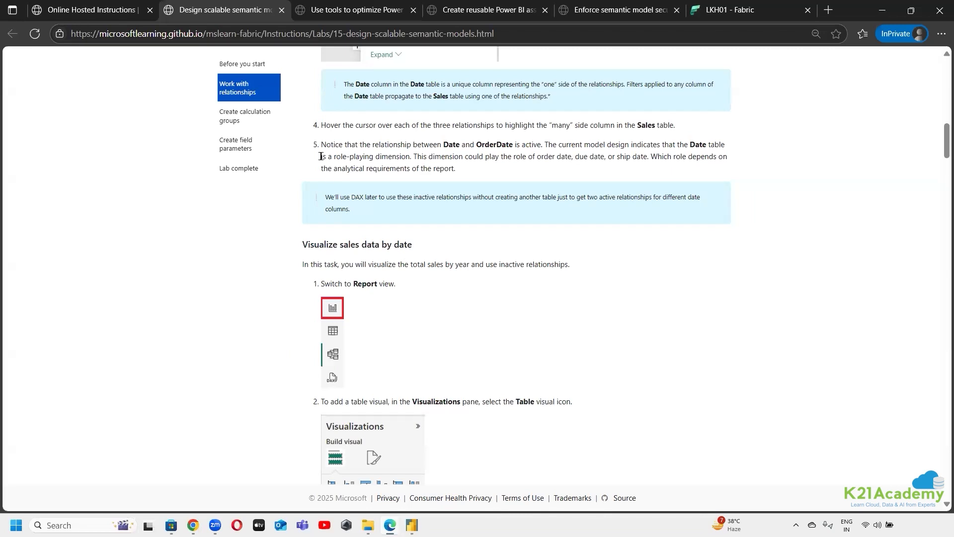
left_click_drag(320, 155, 412, 162)
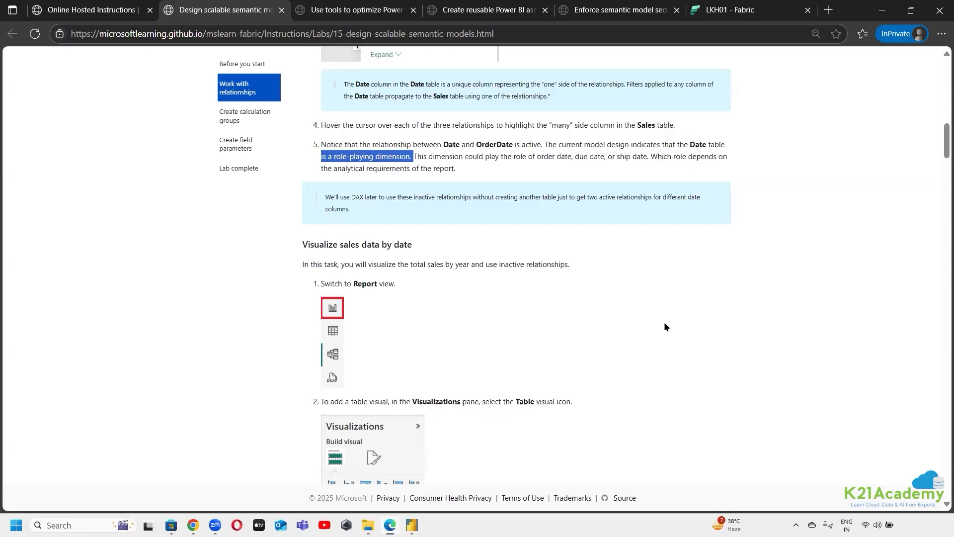
left_click(692, 313)
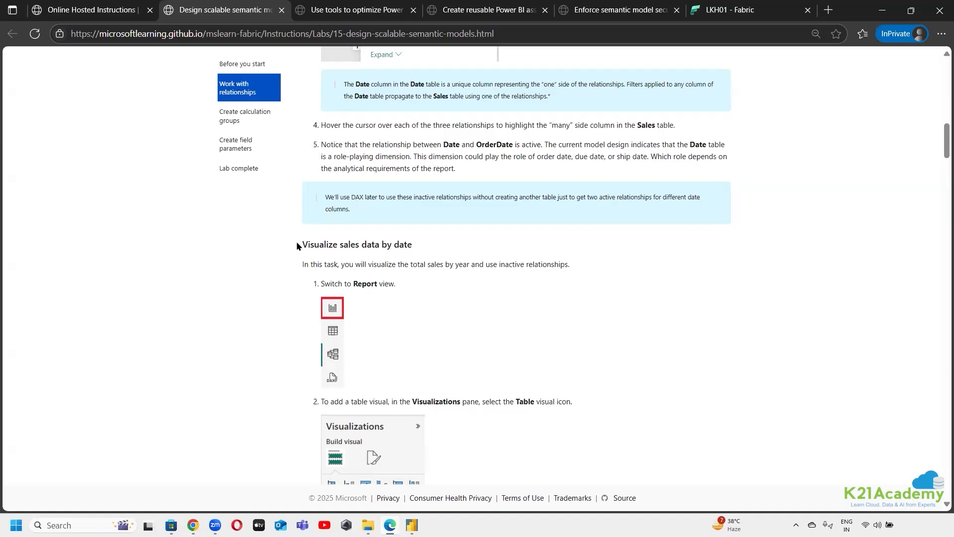
left_click_drag(297, 243, 423, 243)
left_click(655, 298)
scroll(512, 307, "down", 3)
scroll(583, 341, "down", 3)
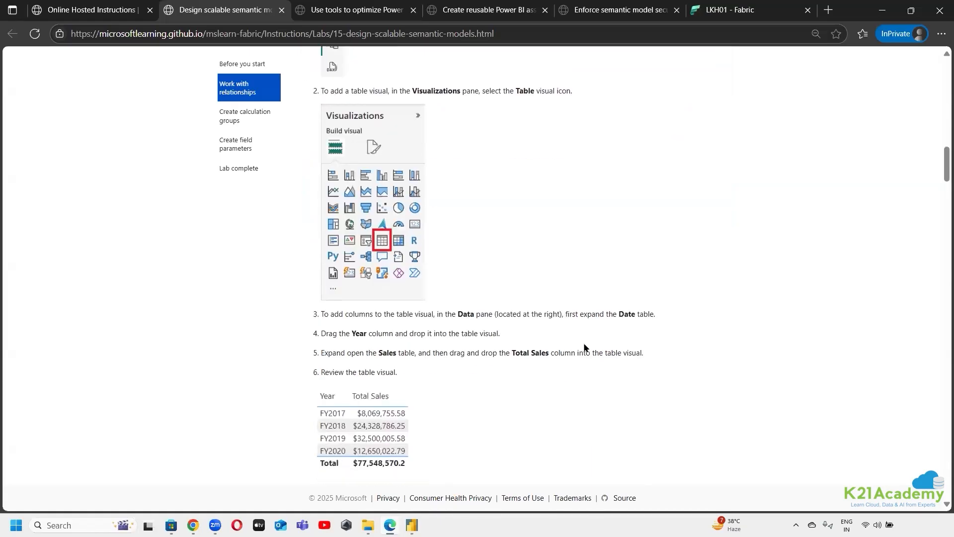
scroll(583, 343, "up", 3)
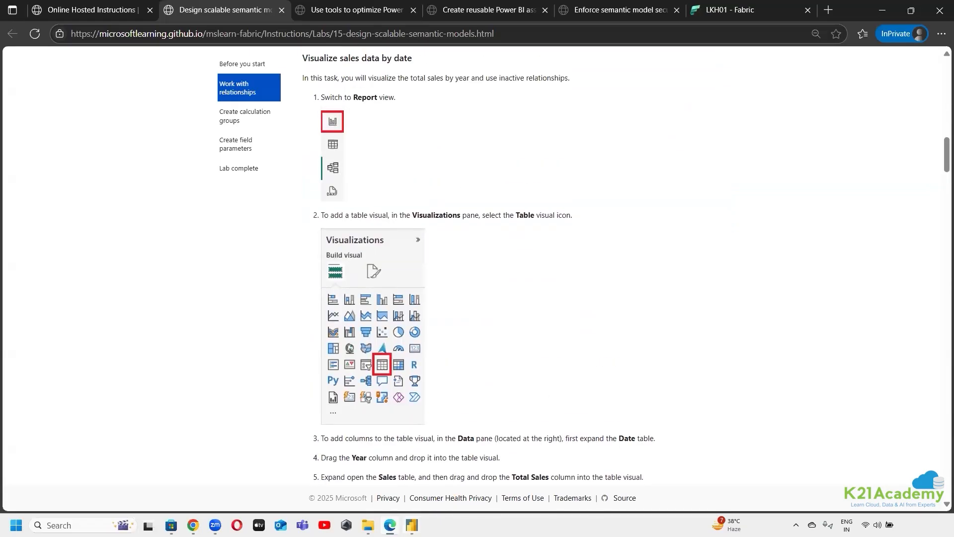
Return to 15-Starter-Sales Analysis in Power BI Desktop, show Report view, and add a table visual on Page 1, enlarged to nearly the page height
left_click(412, 525)
left_click(451, 440)
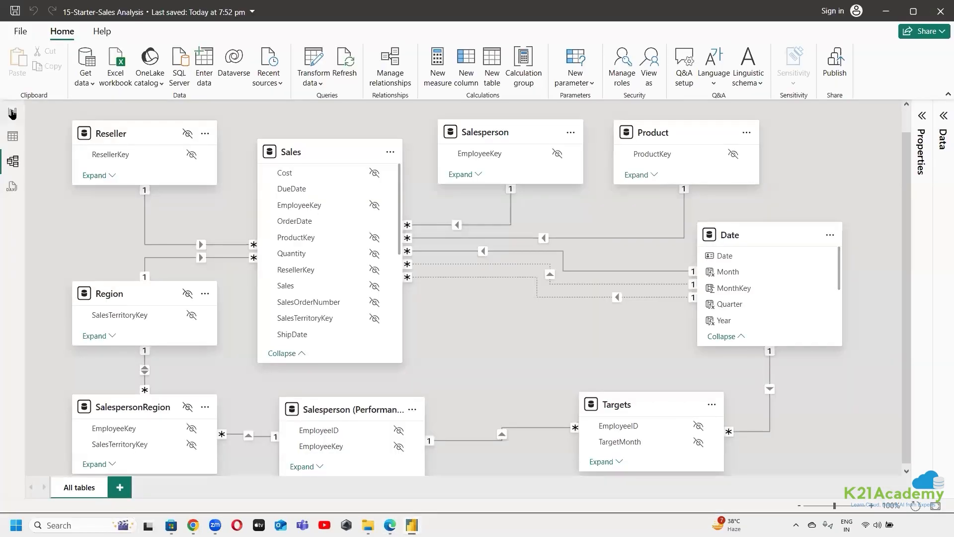
left_click(12, 111)
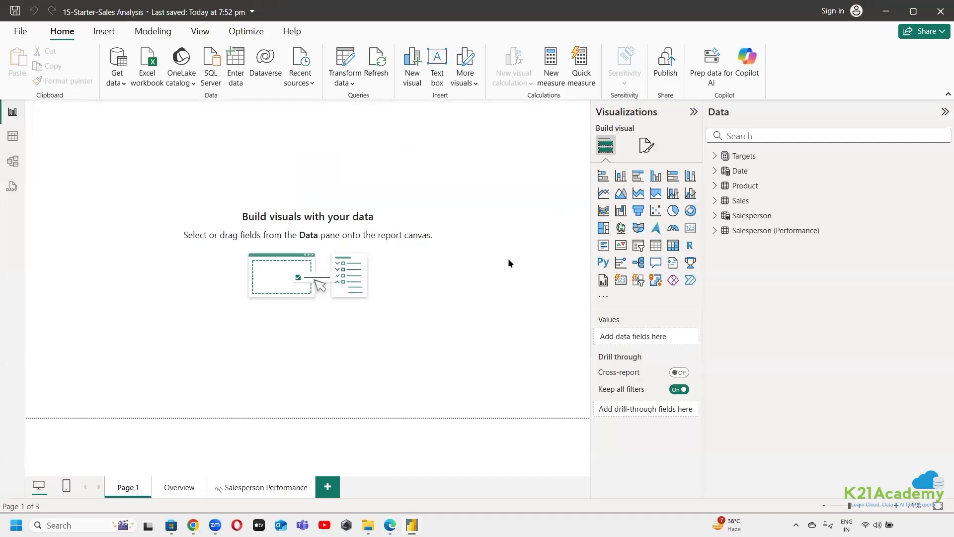
left_click(655, 245)
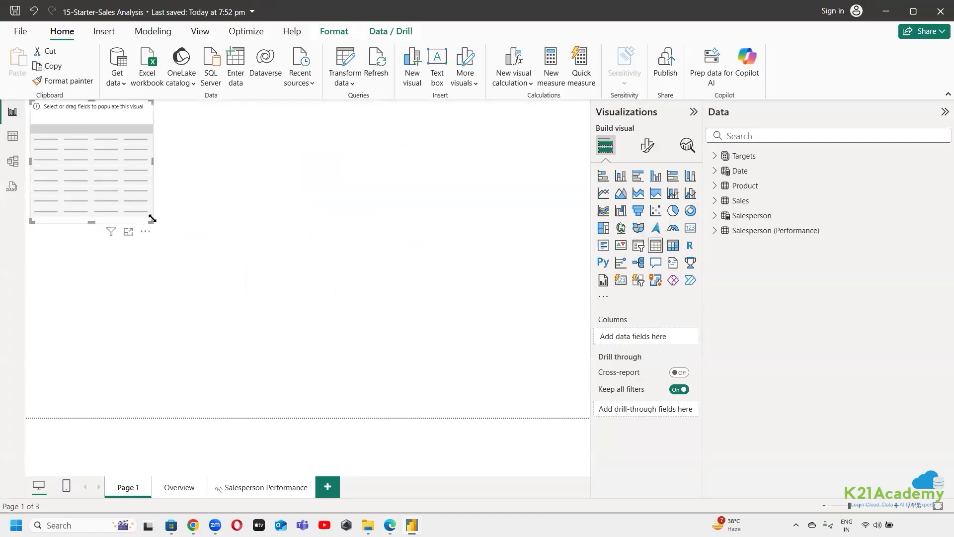
left_click_drag(152, 219, 362, 436)
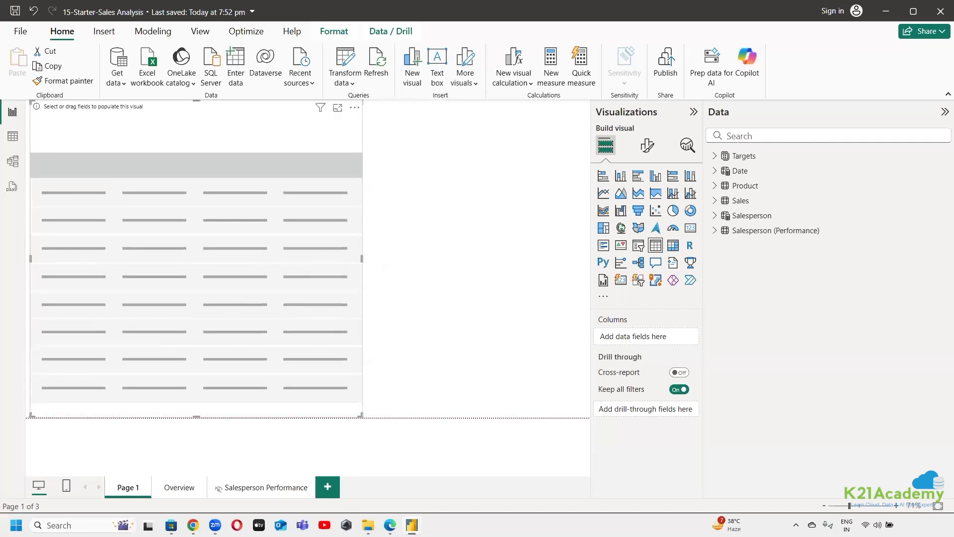
Switch to the lab page, read the instructions for adding columns to the table visual, and return to 15-Starter-Sales Analysis in Power BI Desktop
left_click(390, 525)
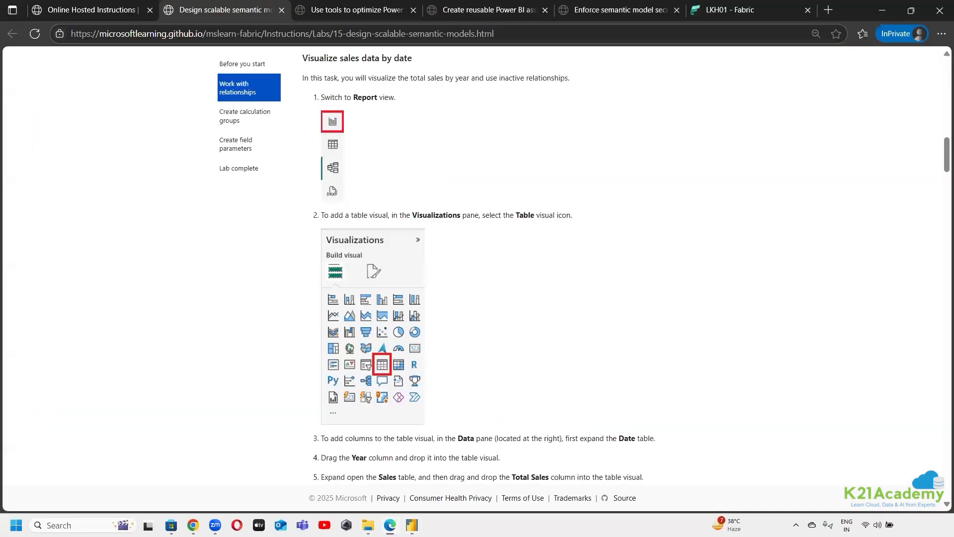
scroll(483, 220, "down", 5)
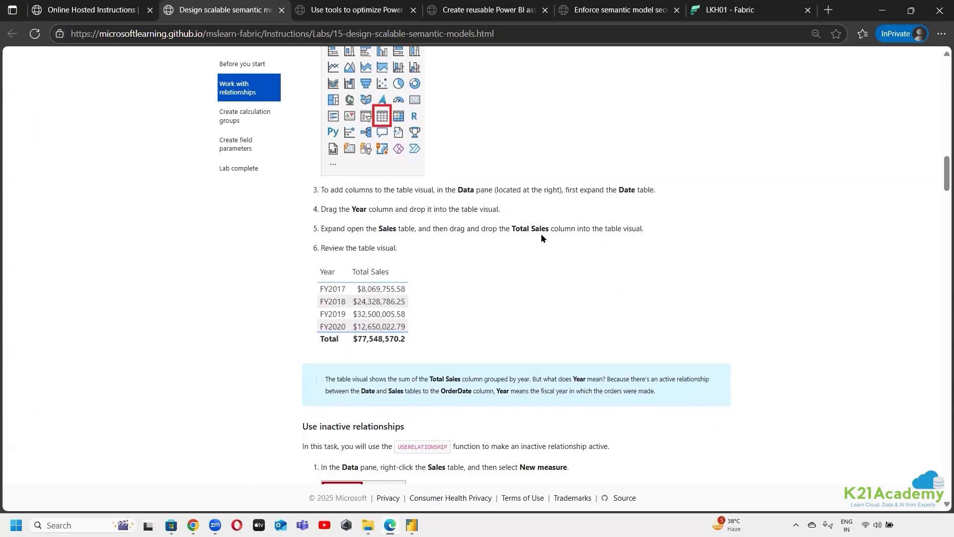
mouse_move(412, 525)
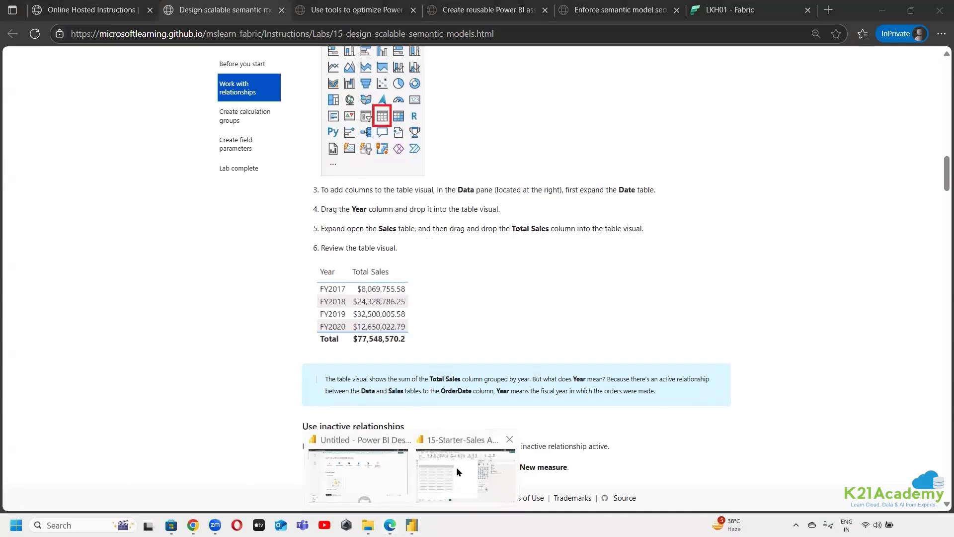
left_click(457, 467)
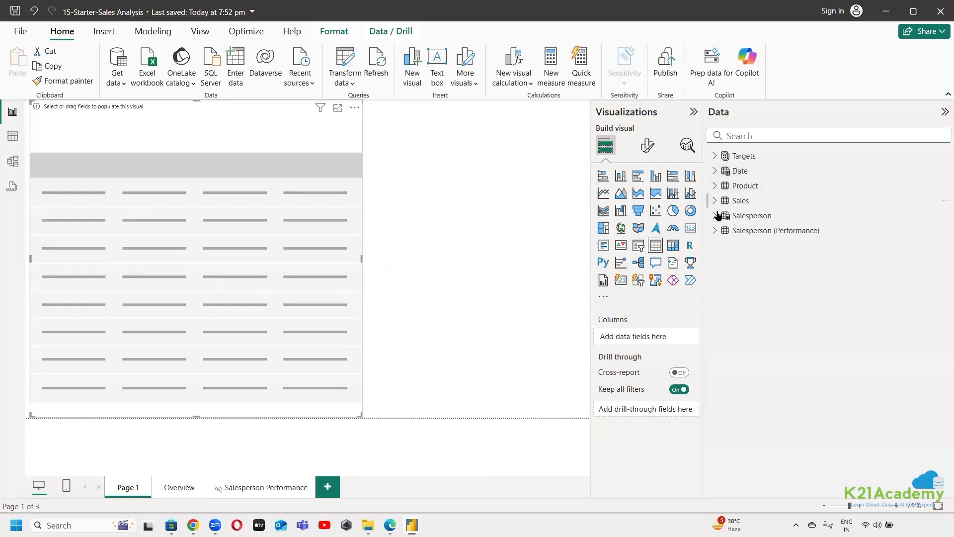
Add Year from the Date table and Total Sales from the Sales table to the table visual, and widen the visual slightly
left_click(733, 171)
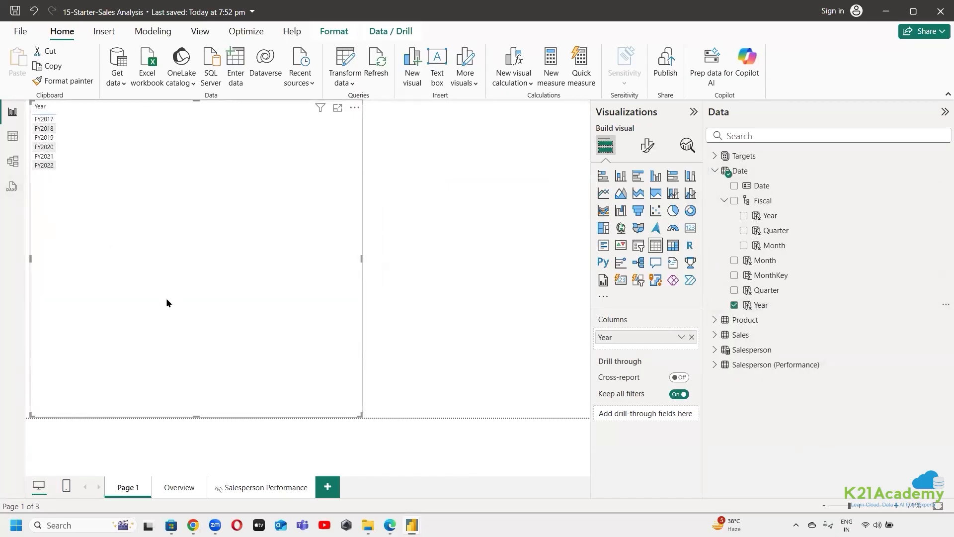
left_click(715, 336)
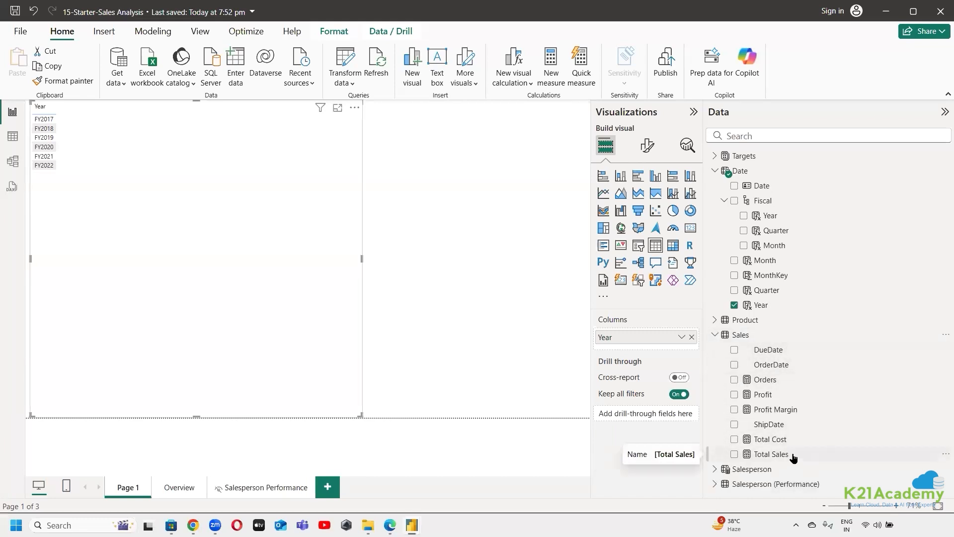
left_click_drag(791, 458, 649, 352)
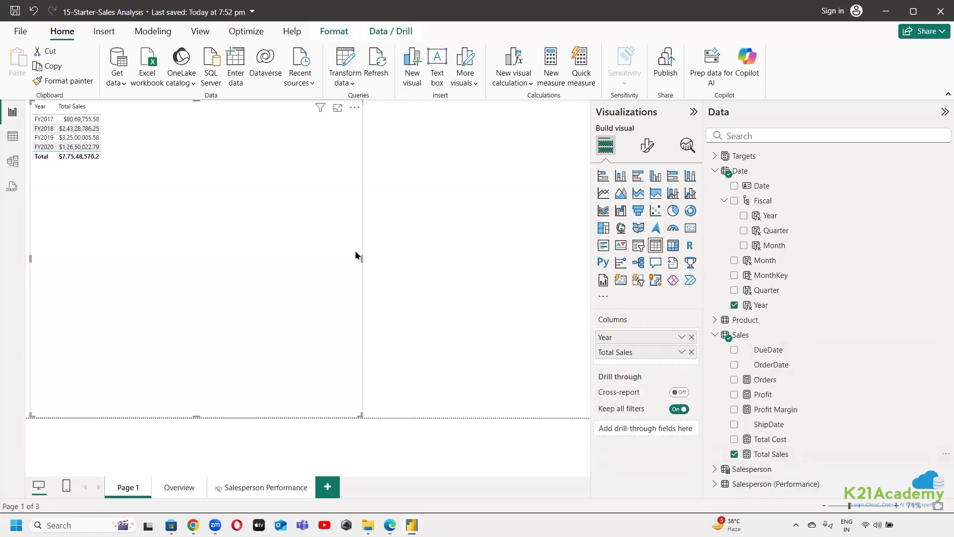
mouse_move(364, 258)
left_mouse_down()
mouse_move(391, 264)
mouse_move(376, 263)
left_mouse_up()
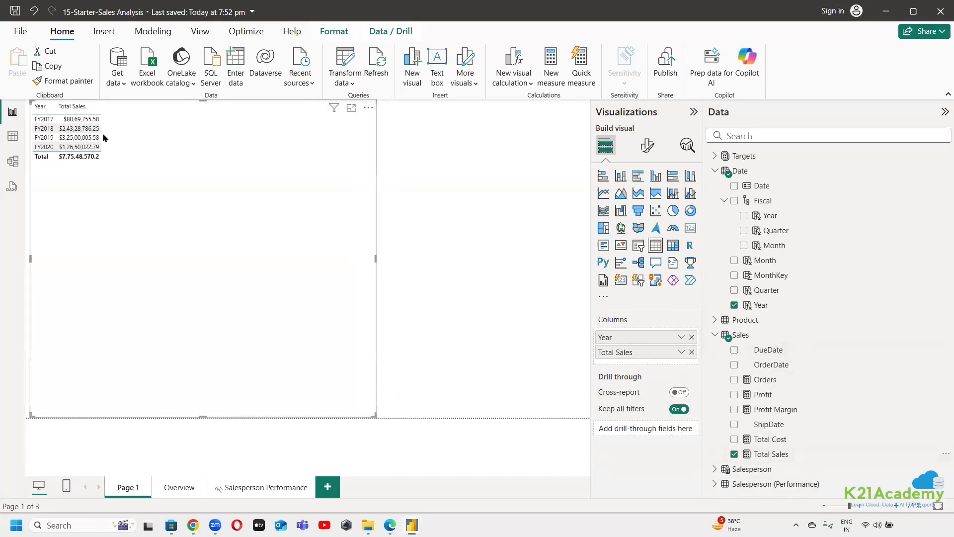
Enlarge the text of the table visual's headers, values and totals through its formatting, and collapse the visualization options
left_click(647, 145)
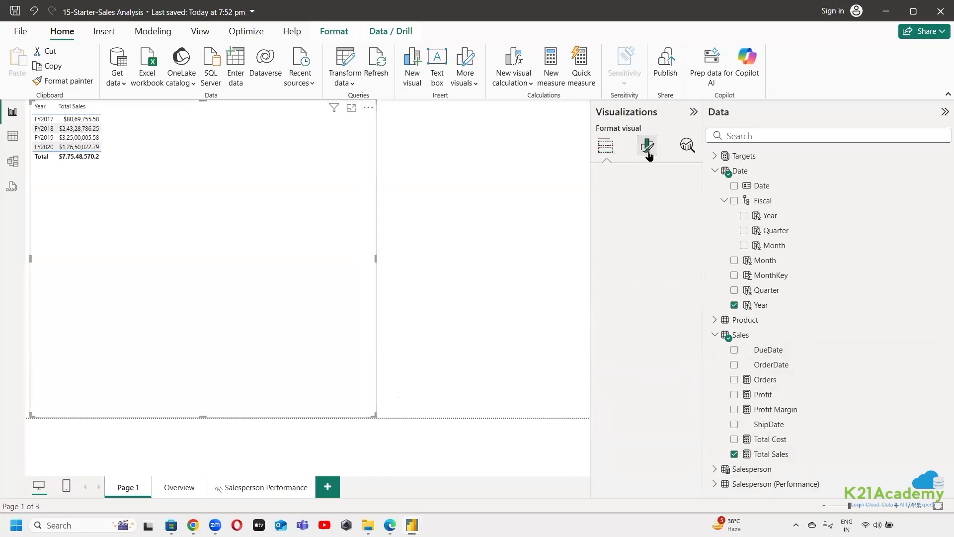
left_click(647, 202)
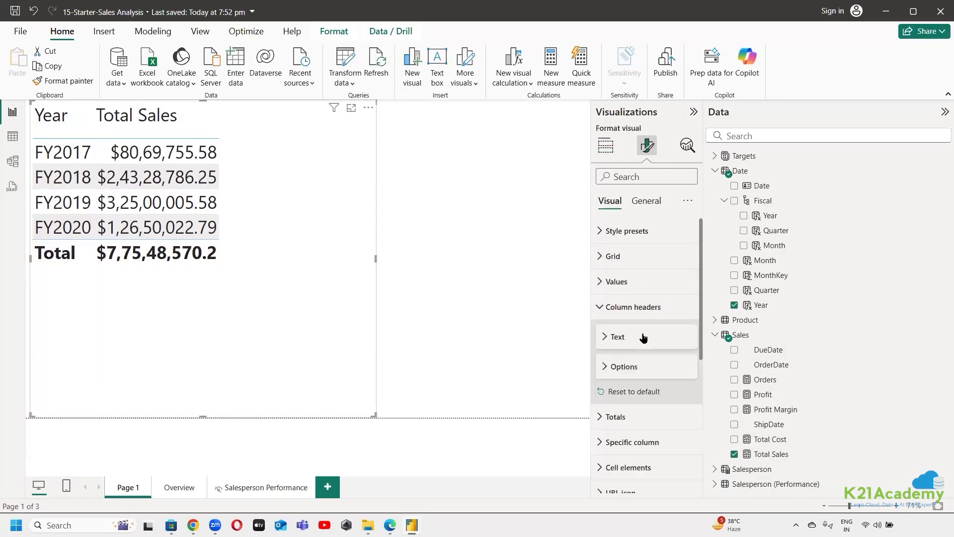
left_click(454, 289)
left_click(694, 111)
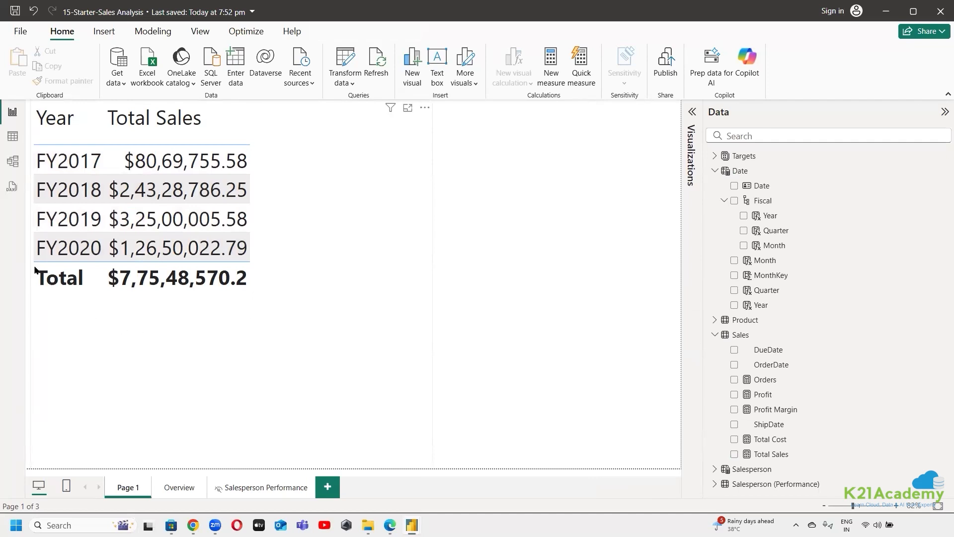
Show Model view, read the lab page's note on what Year means in the table visual, and return to 15-Starter-Sales Analysis
left_click(12, 137)
left_click(12, 164)
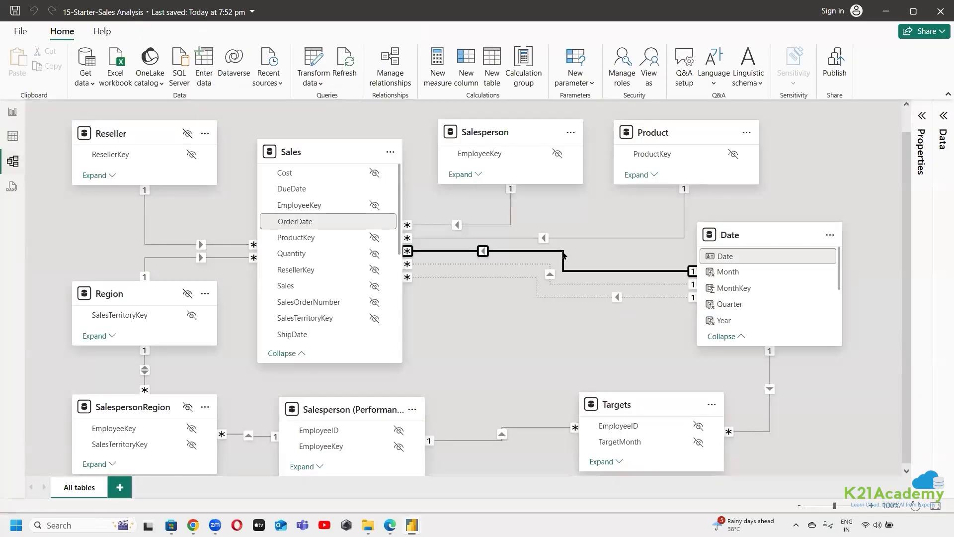
left_click(391, 525)
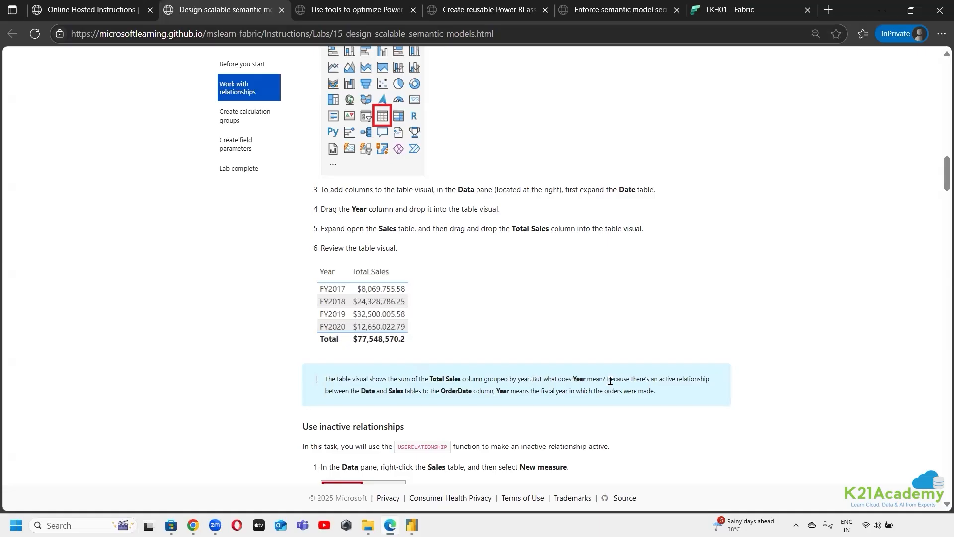
mouse_move(411, 524)
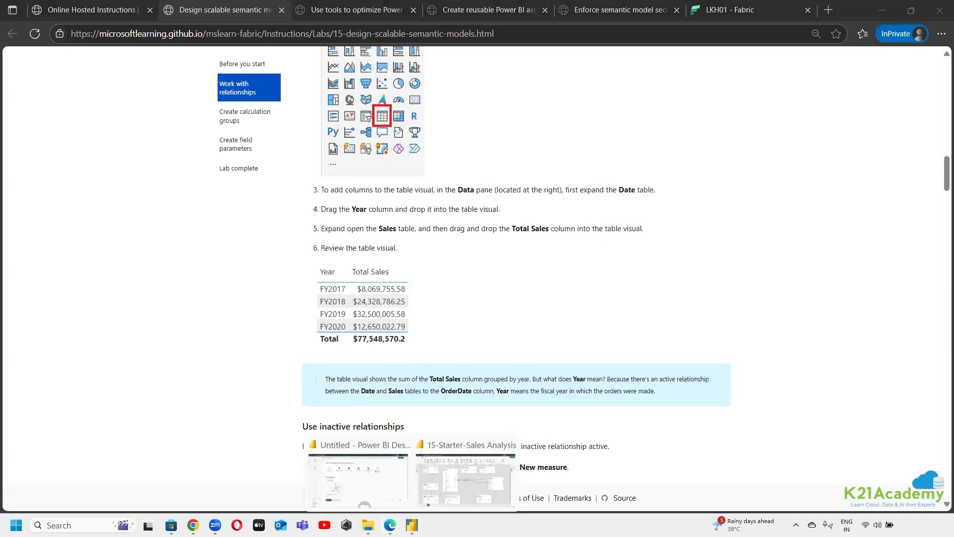
left_click(461, 437)
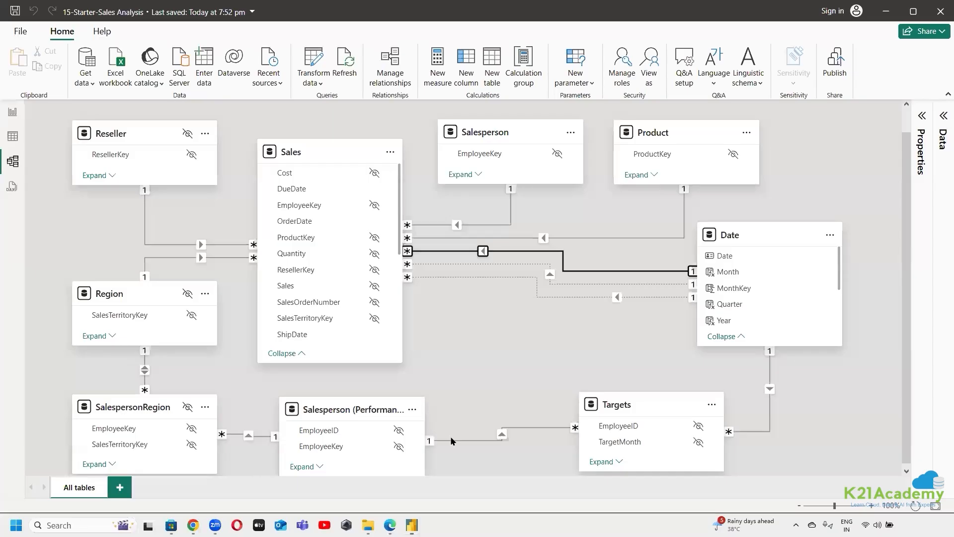
Deactivate the relationship between Sales OrderDate and Date, and save it
double_click(563, 255)
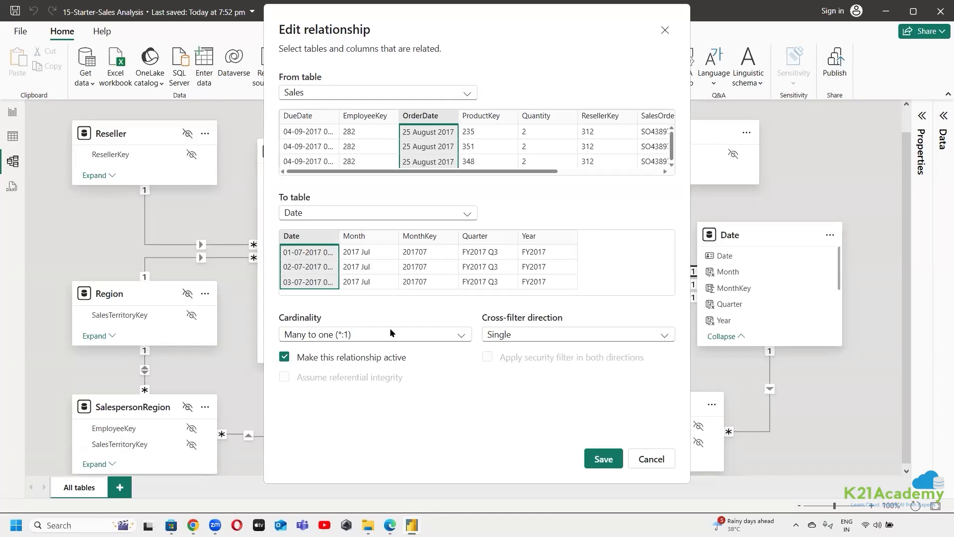
left_click(284, 356)
left_click(604, 459)
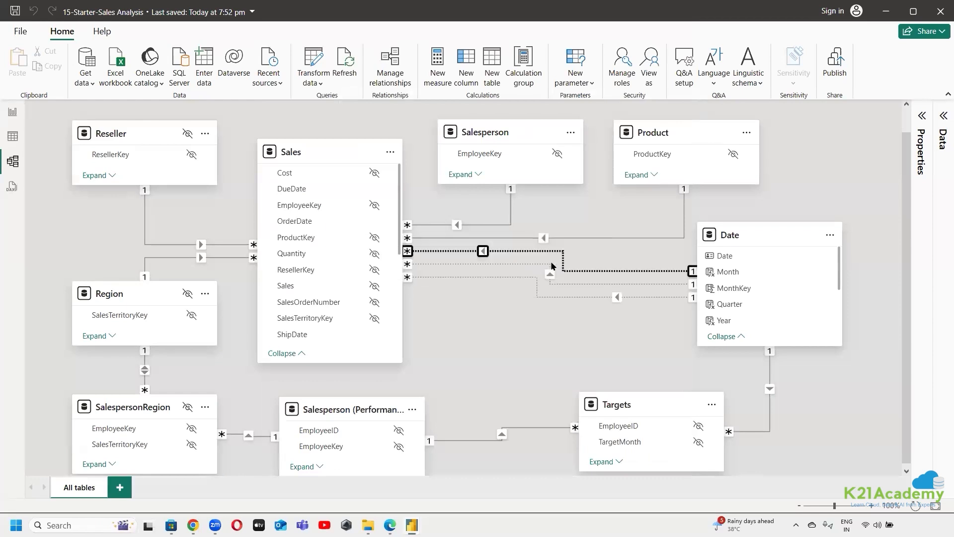
Make the relationship between Sales DueDate and Date active, keeping many-to-one cardinality
double_click(548, 268)
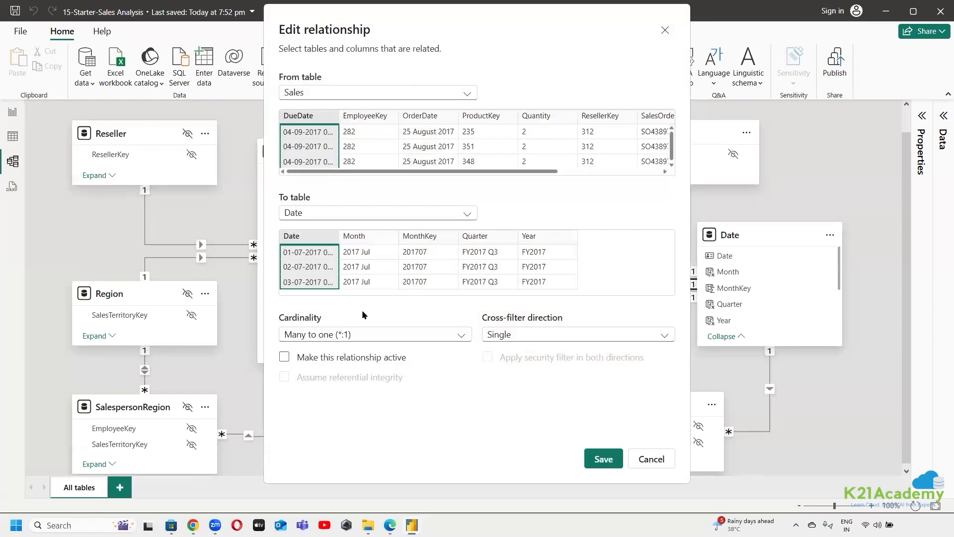
left_click(338, 335)
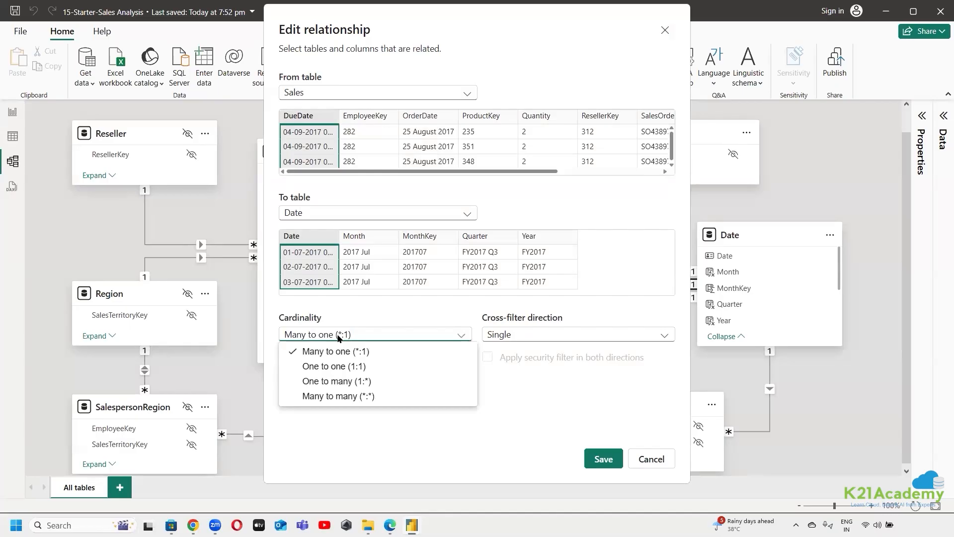
left_click(529, 452)
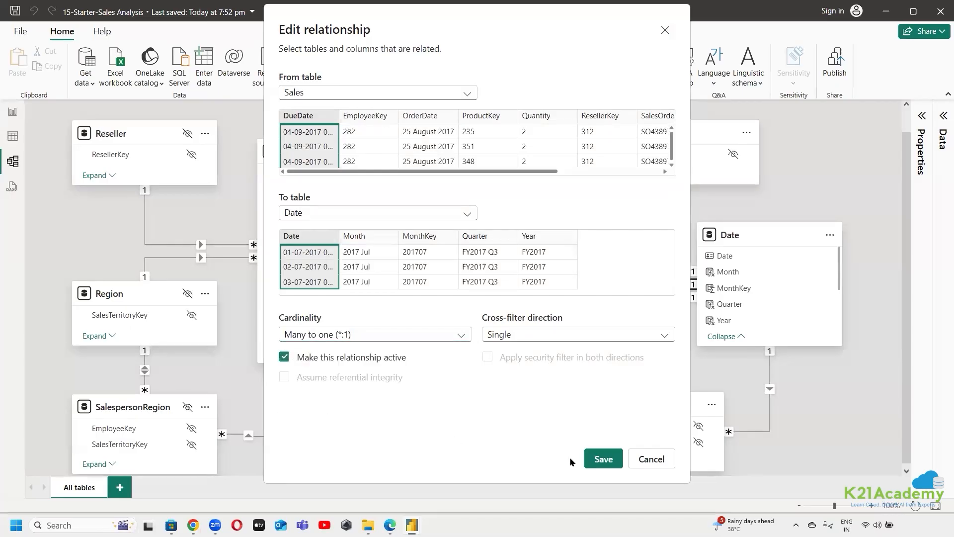
left_click(652, 455)
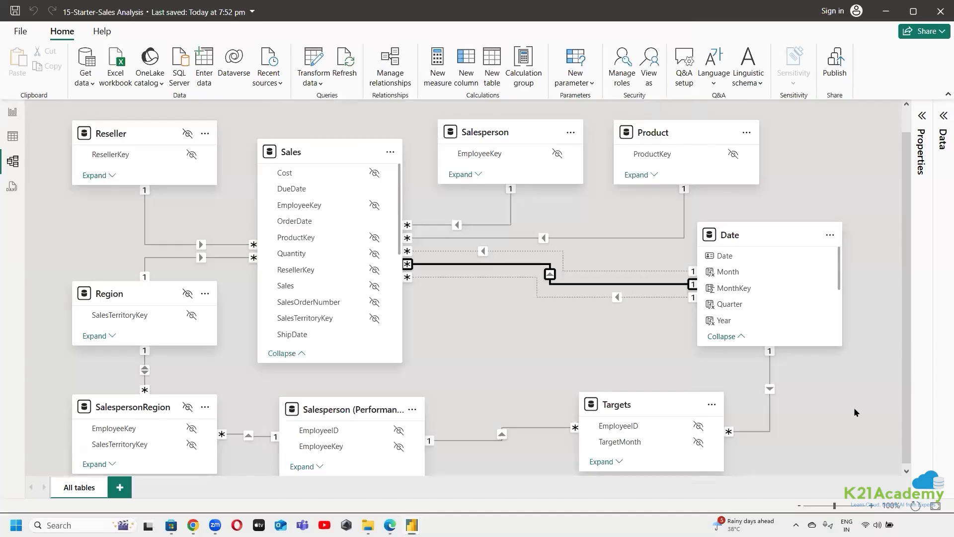
left_click(854, 408)
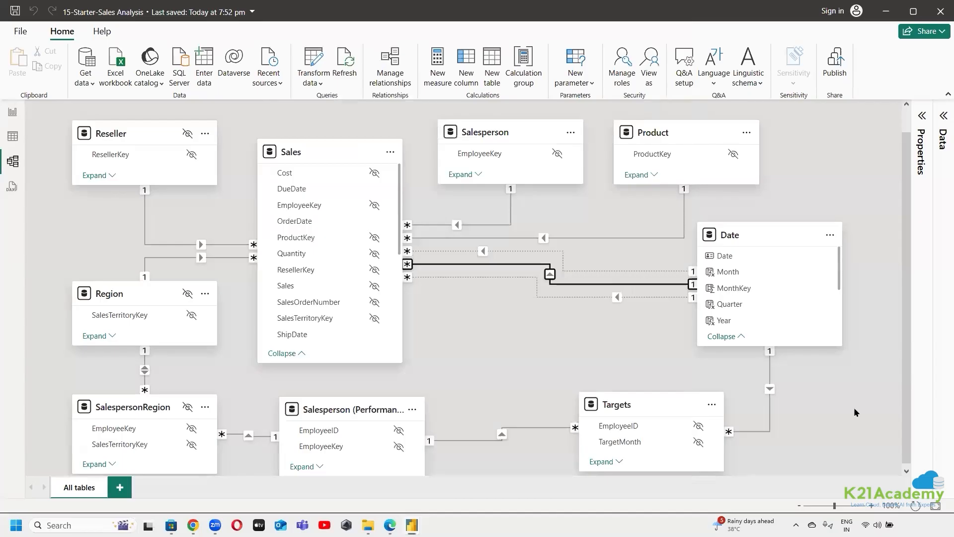
Show Report view and narrow the table visual on Page 1 to just fit its Year and Total Sales columns
left_click(14, 114)
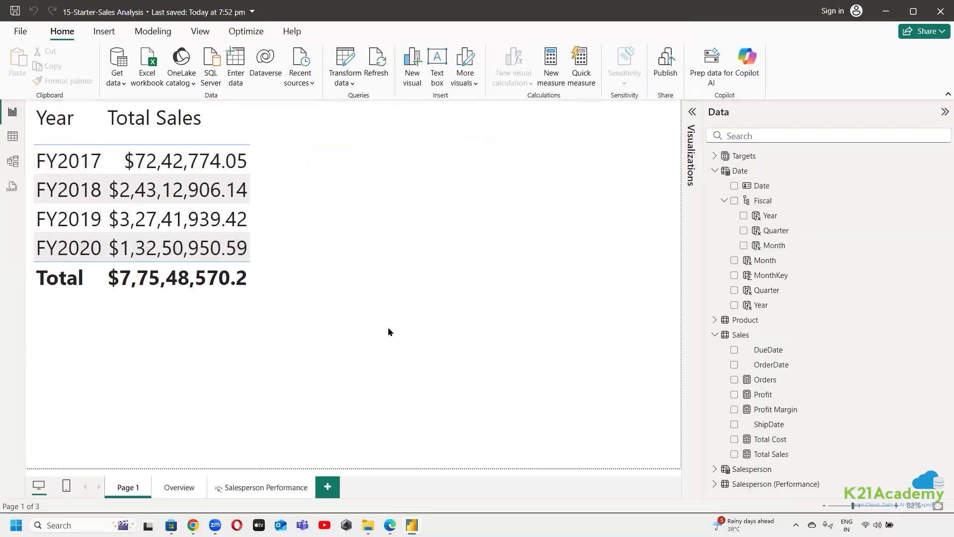
left_click(417, 222)
left_click_drag(432, 281, 257, 226)
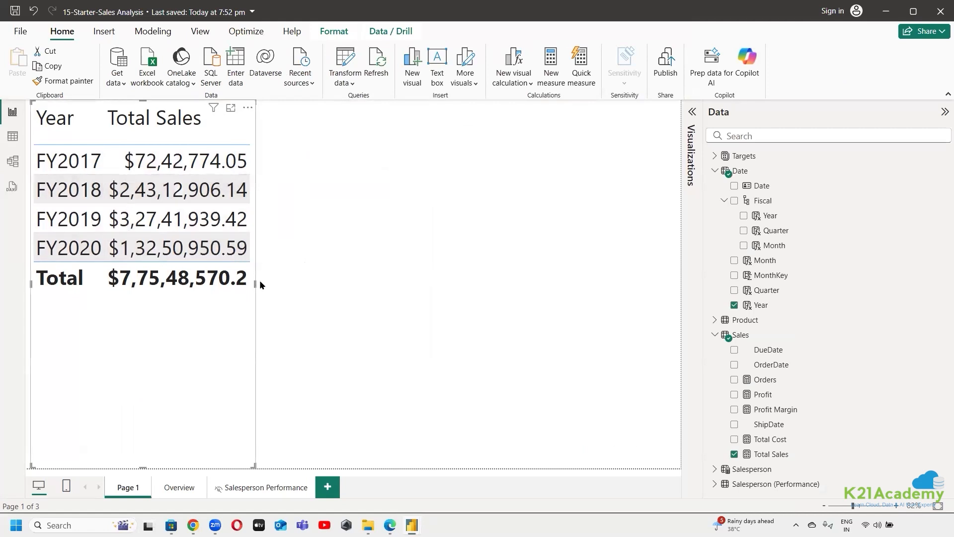
left_click_drag(254, 282, 259, 283)
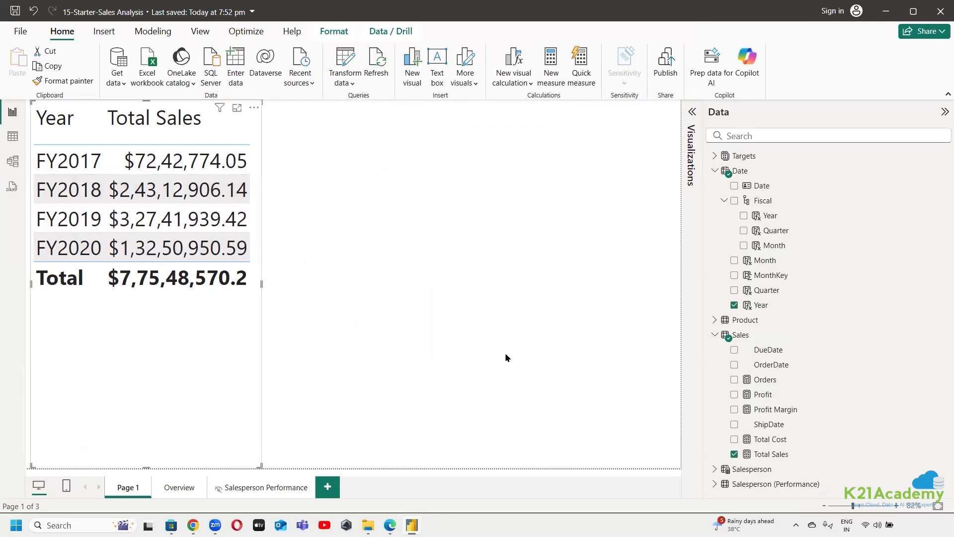
Return to Model view and deactivate the relationship between Sales DueDate and Date, keeping its cardinality
left_click(11, 162)
double_click(557, 281)
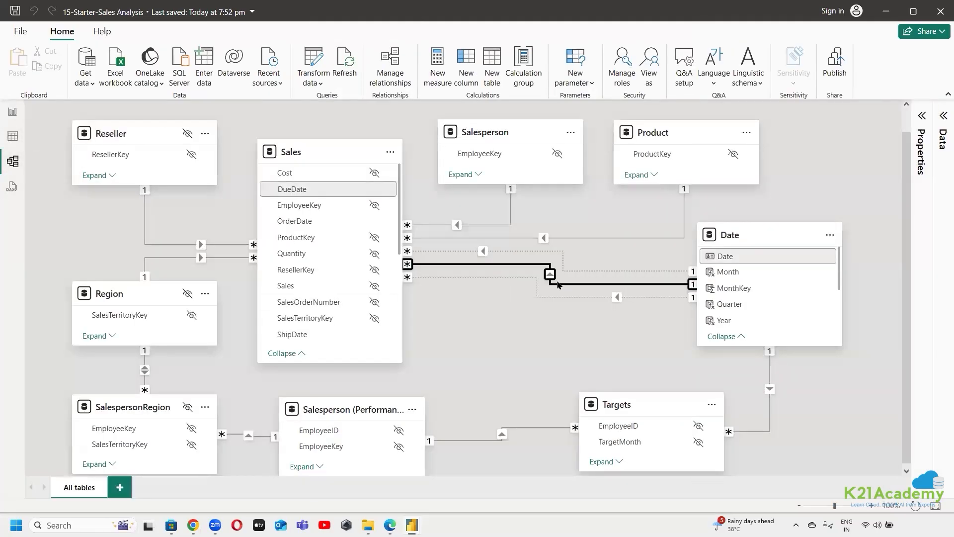
left_click(304, 332)
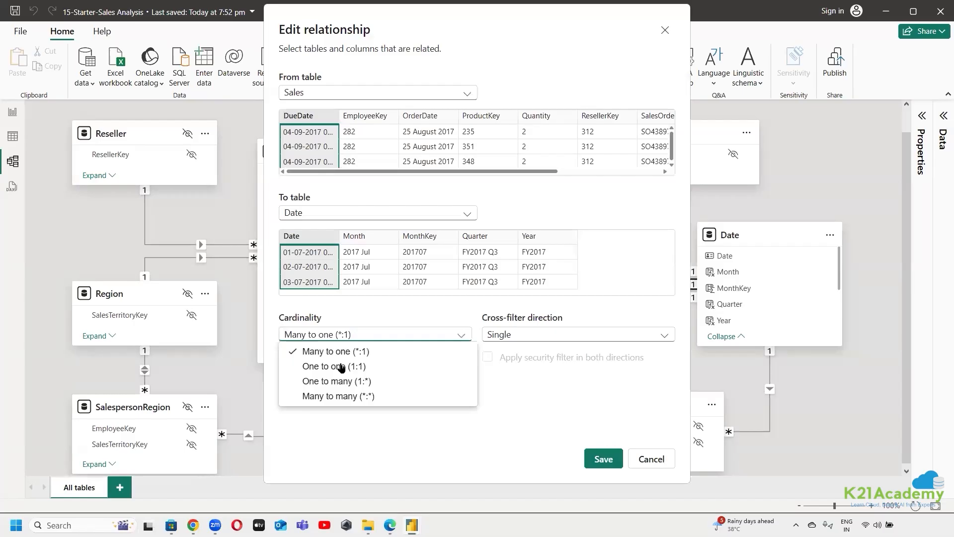
left_click(491, 407)
left_click(282, 359)
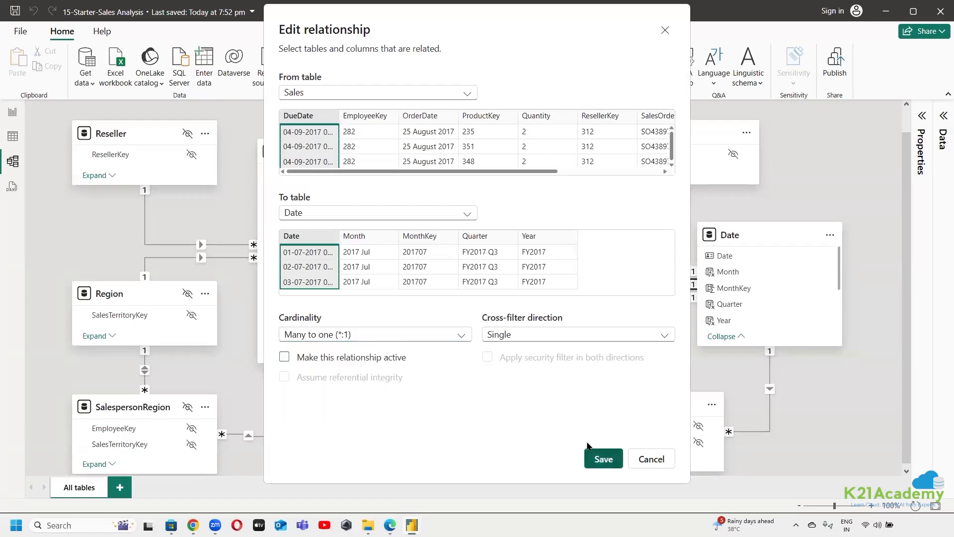
left_click(603, 459)
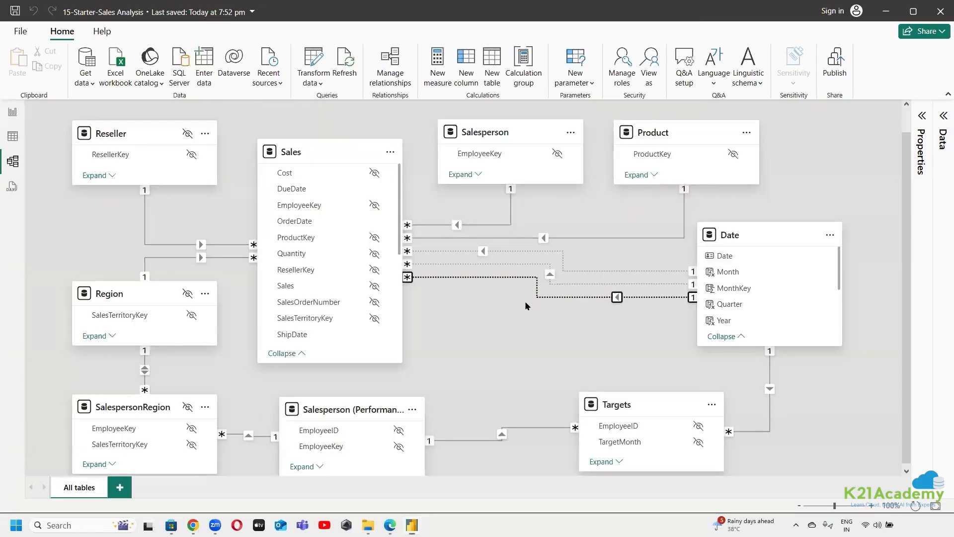
Make the relationship between Sales ShipDate and Date active, and show the table visual in Report view to review total sales by year
double_click(545, 297)
left_click(368, 358)
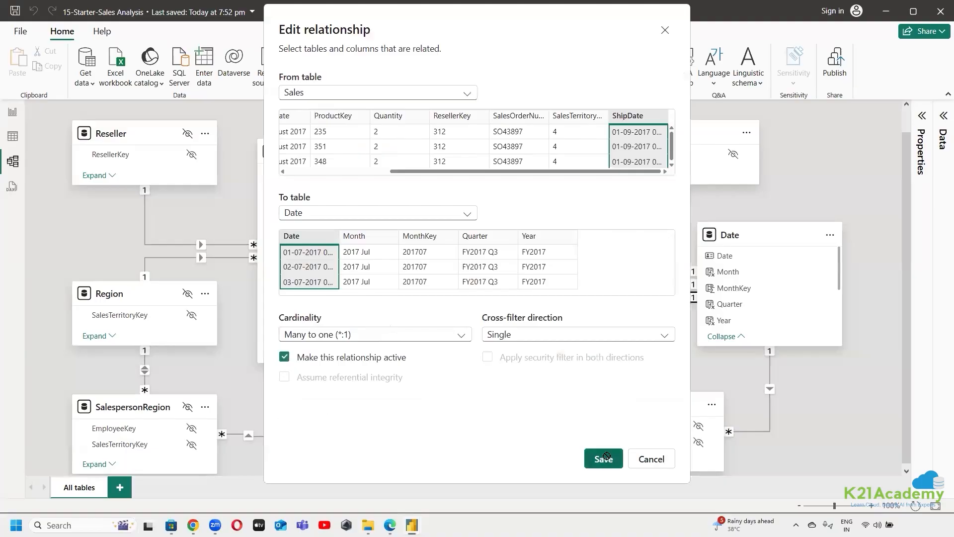
left_click(604, 459)
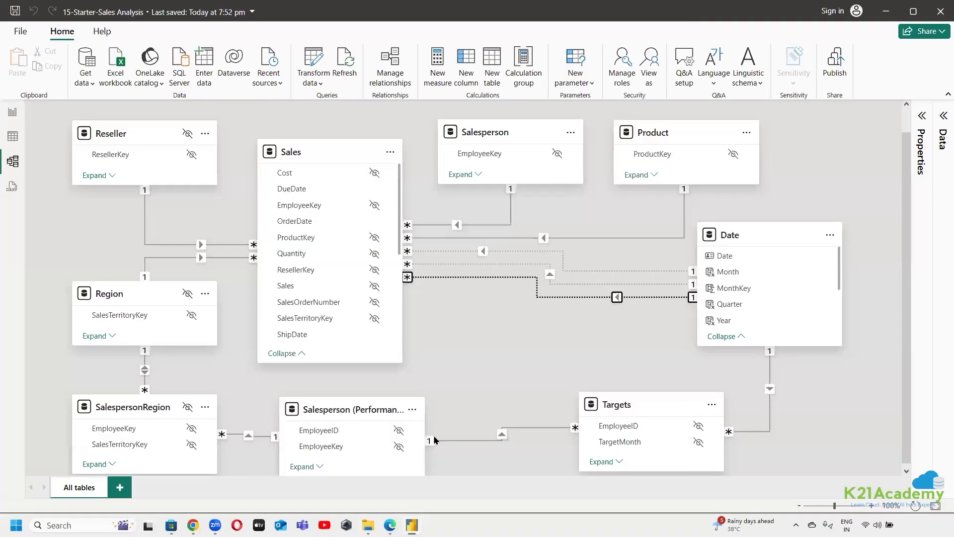
left_click(12, 112)
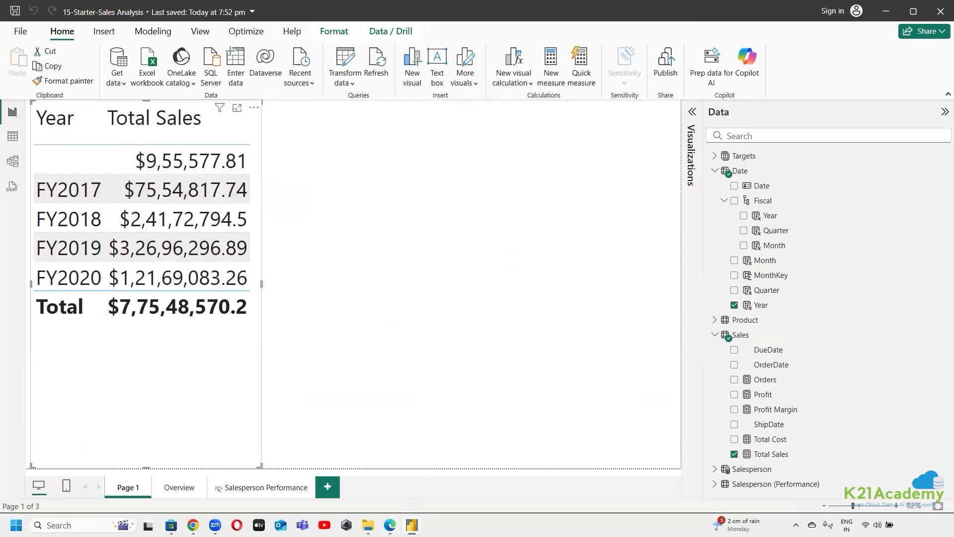
Check the lab page's expected table of total sales by year, and return to Model view in 15-Starter-Sales Analysis
left_click(390, 525)
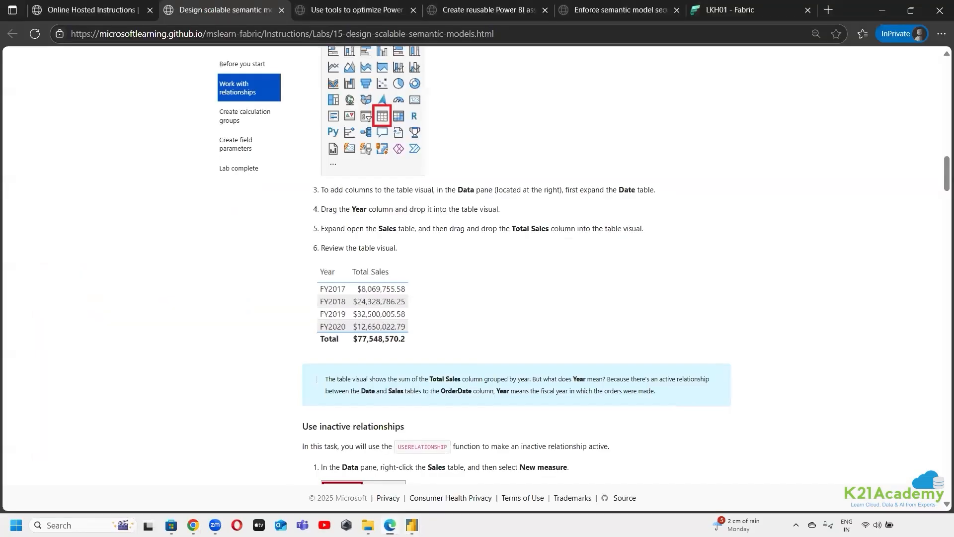
left_click(389, 525)
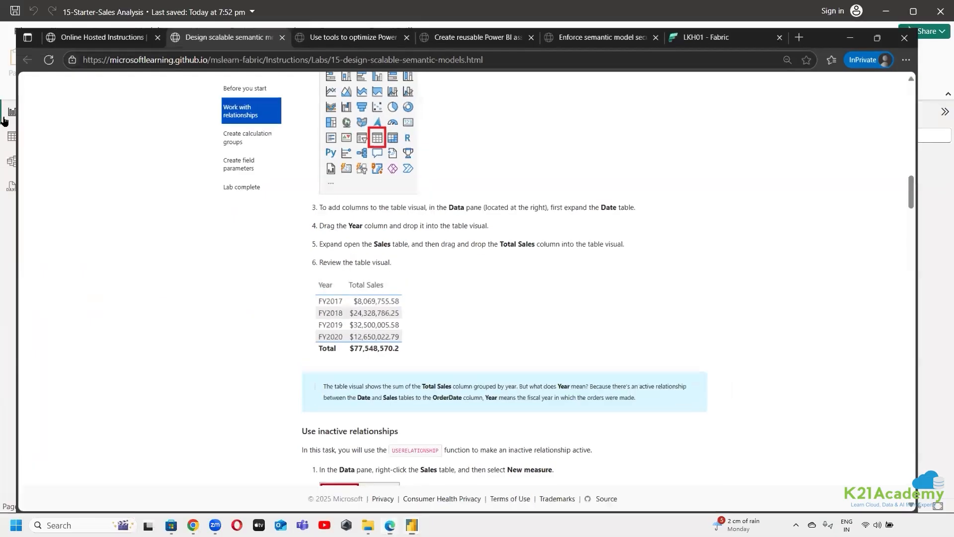
left_click(12, 161)
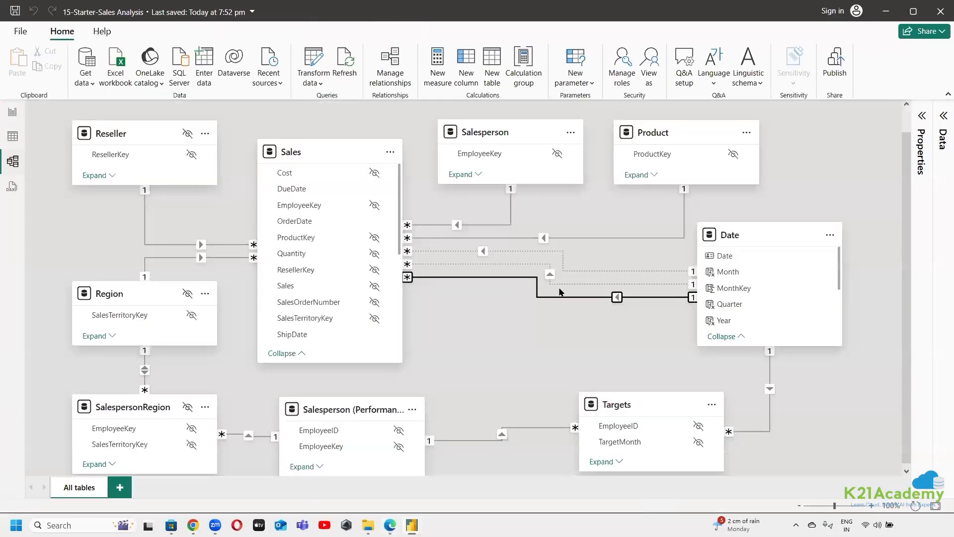
Deactivate the relationship between Sales ShipDate and Date and save the change
double_click(554, 256)
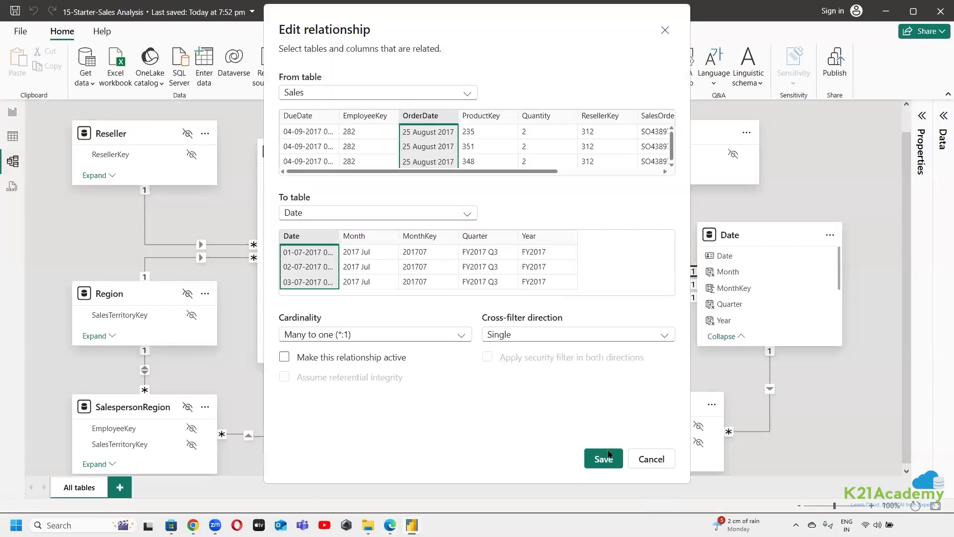
left_click(647, 458)
double_click(499, 279)
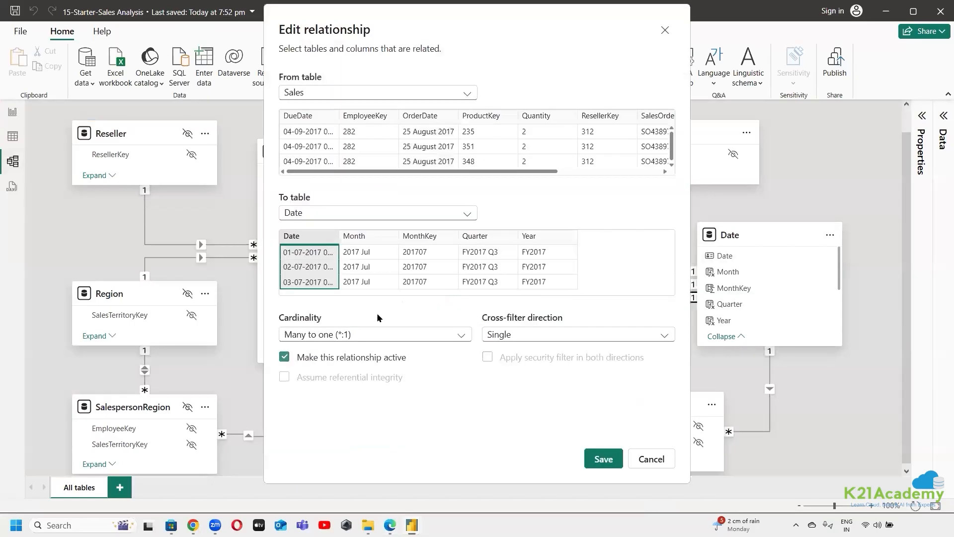
left_click(341, 358)
left_click(604, 459)
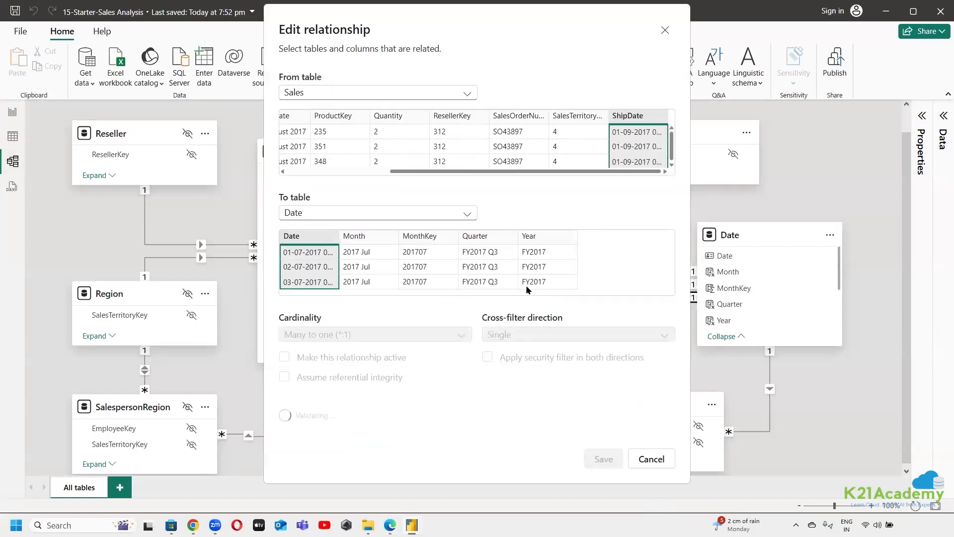
Make the relationship between Sales OrderDate and Date active, and review total sales by year in Report view
double_click(542, 252)
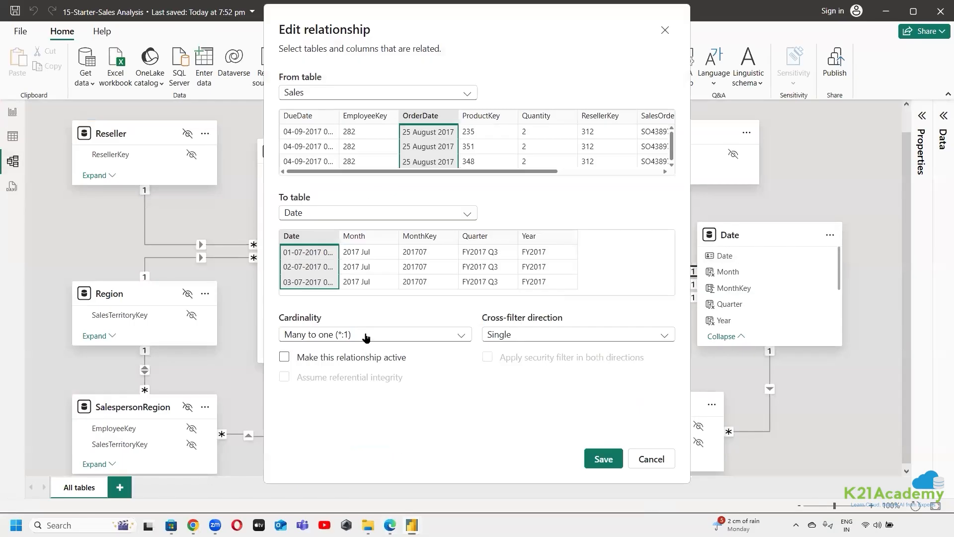
left_click(354, 359)
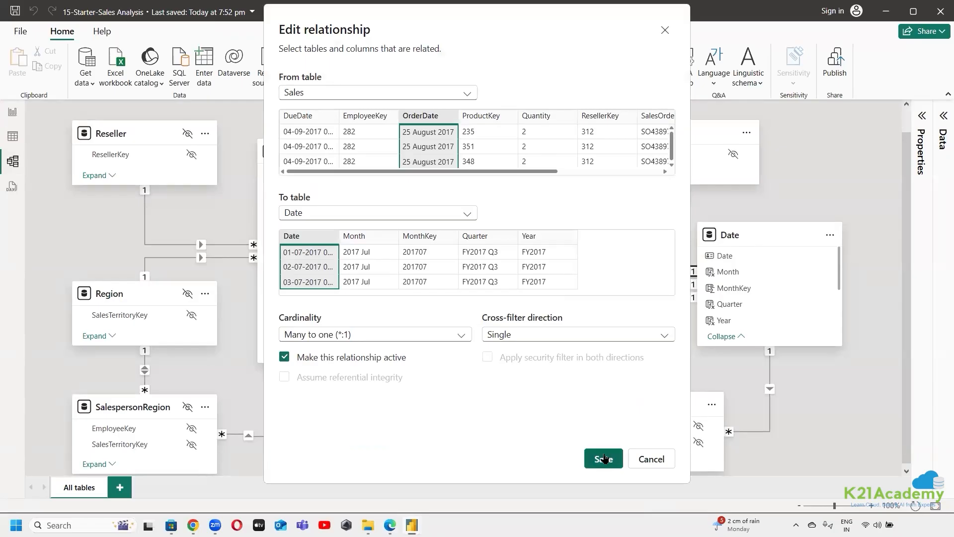
left_click(604, 458)
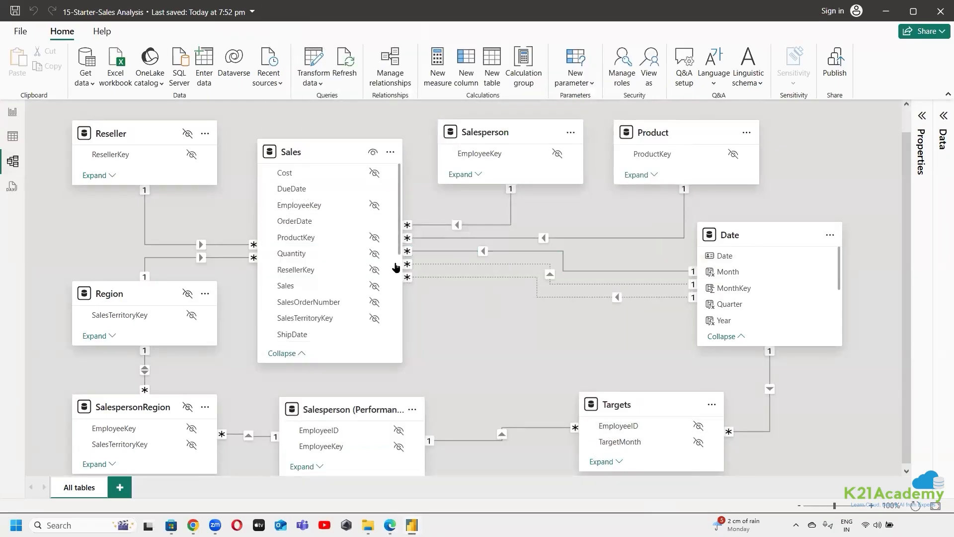
left_click(12, 111)
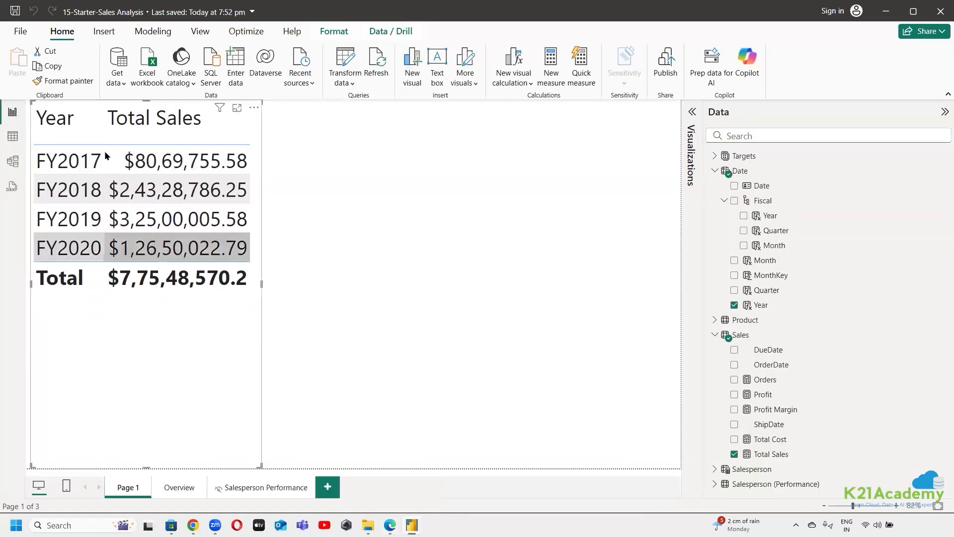
left_click(302, 303)
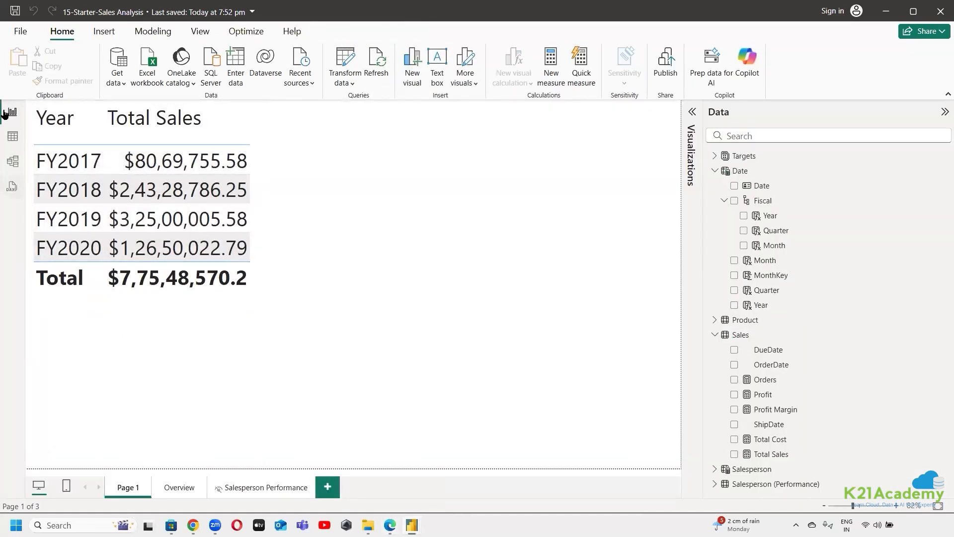
In Model view, try to make the Sales DueDate relationship to Date active alongside the OrderDate one, then restore its inactive setting
left_click(11, 163)
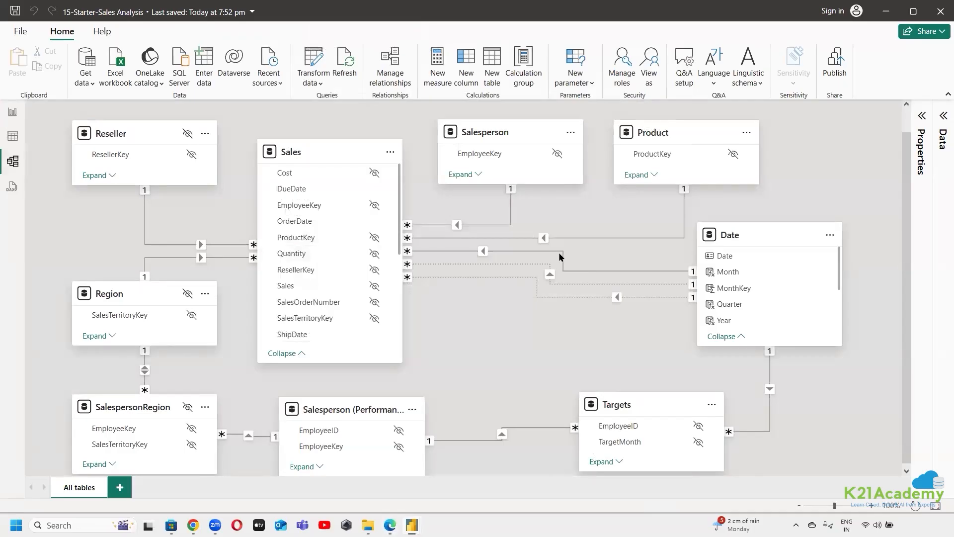
left_click(560, 255)
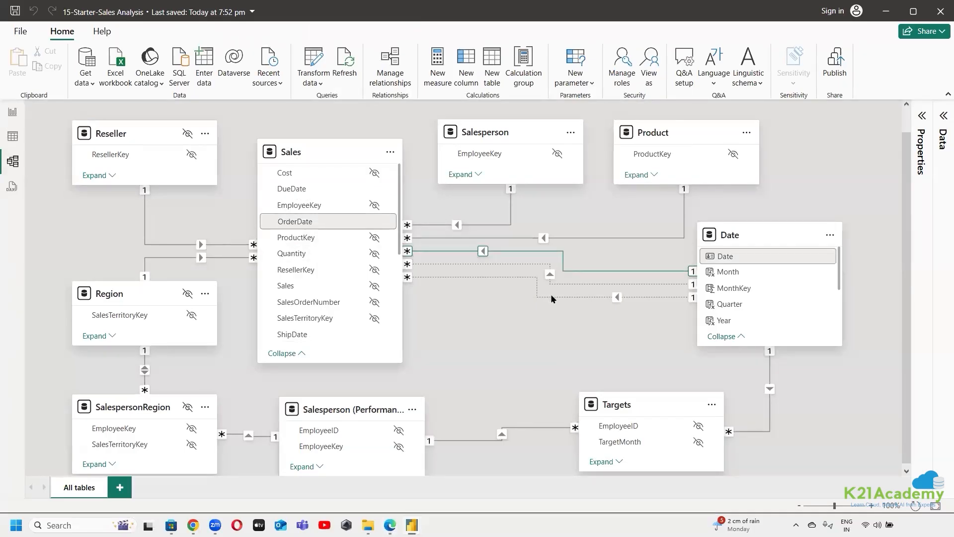
left_click(560, 284)
double_click(561, 284)
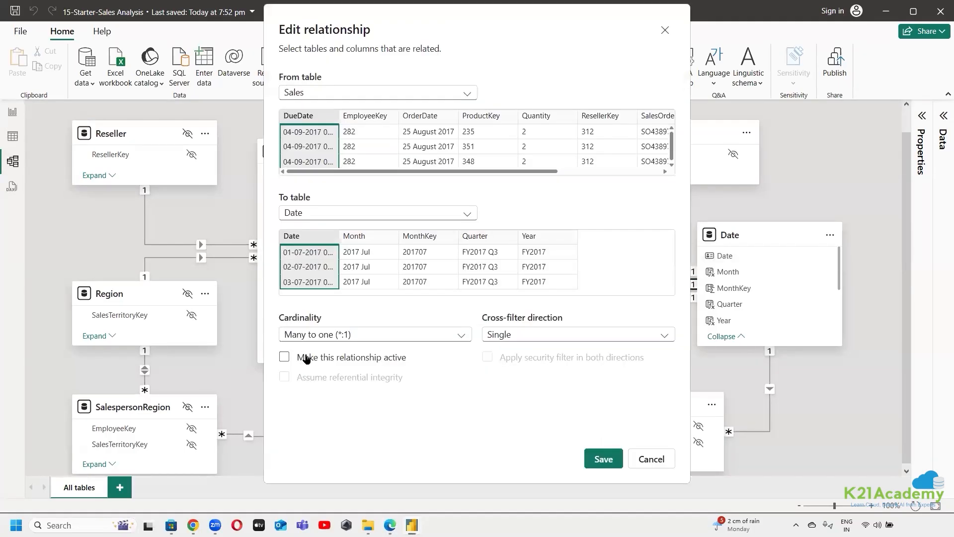
left_click(304, 356)
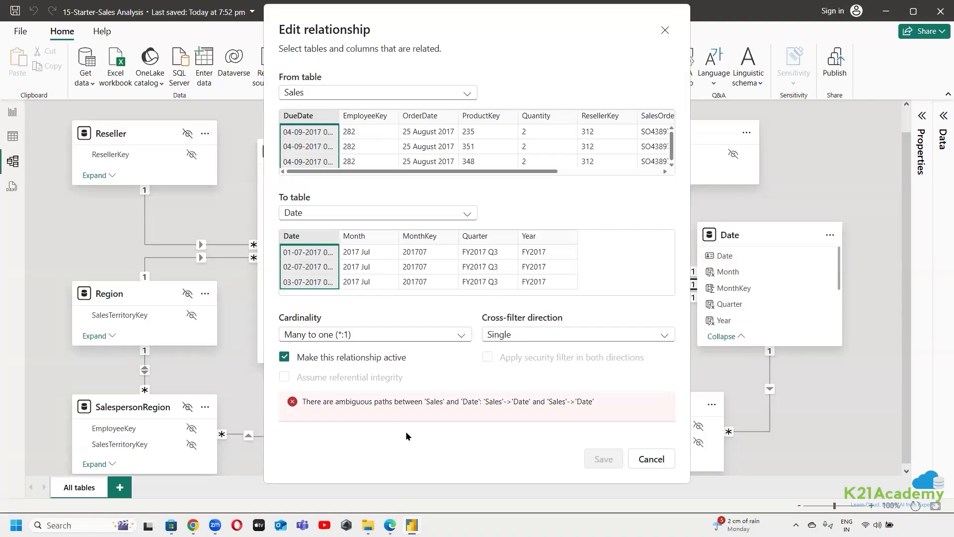
left_click(284, 357)
left_click(604, 459)
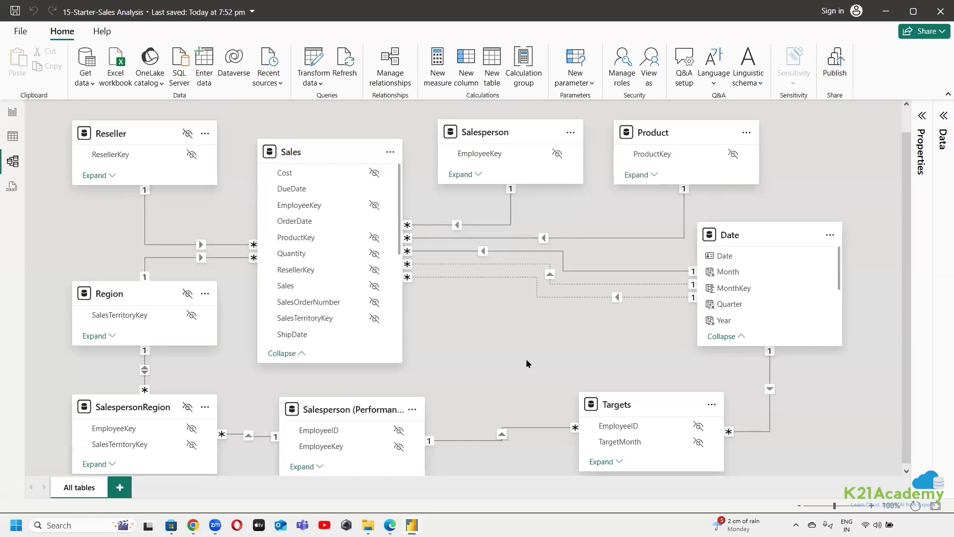
Select the inactive DueDate relationship, then switch to the lab page in Edge and read the Use inactive relationships task
left_click(549, 272)
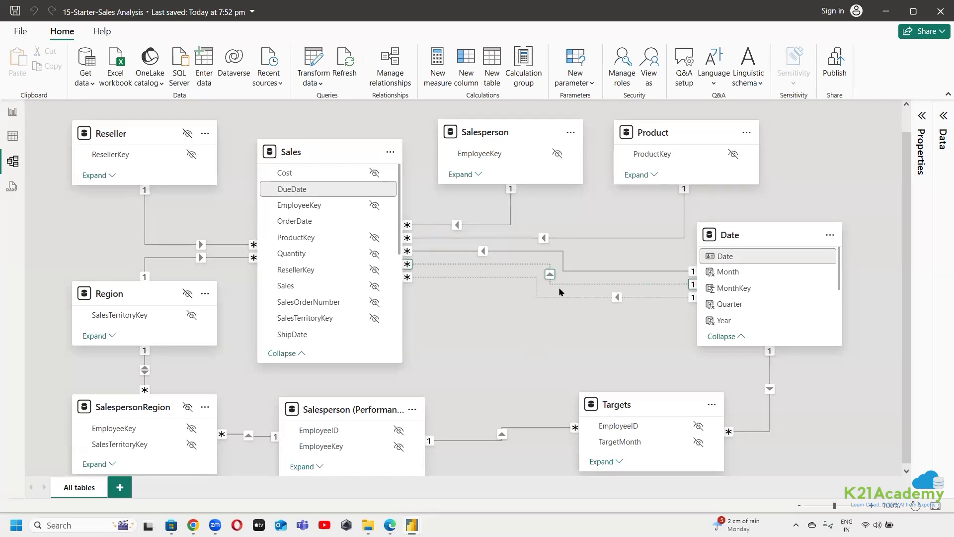
left_click(563, 282)
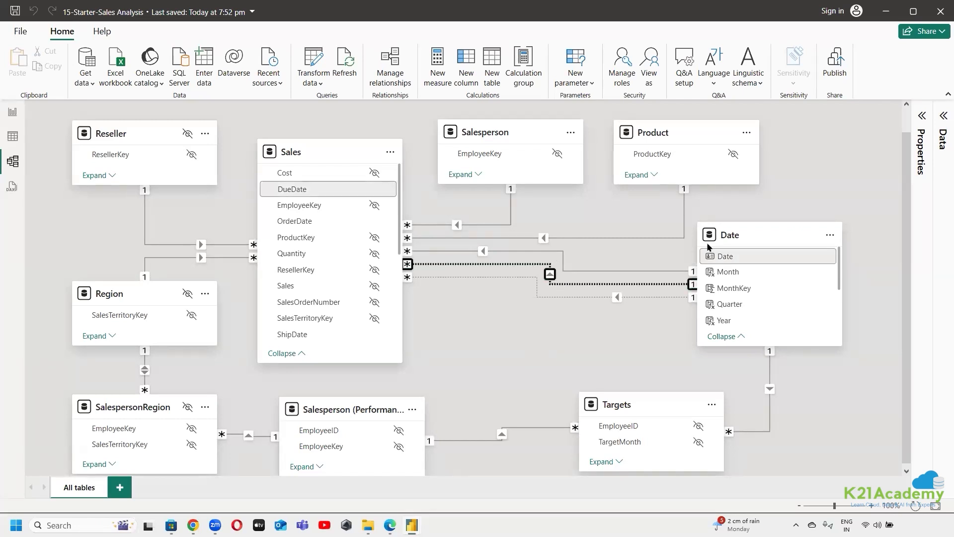
left_click(888, 14)
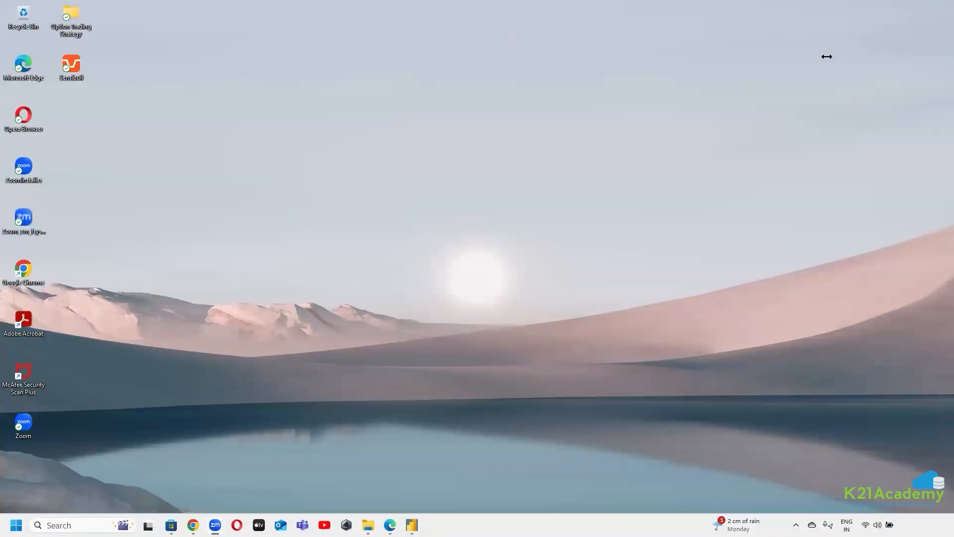
left_click(389, 525)
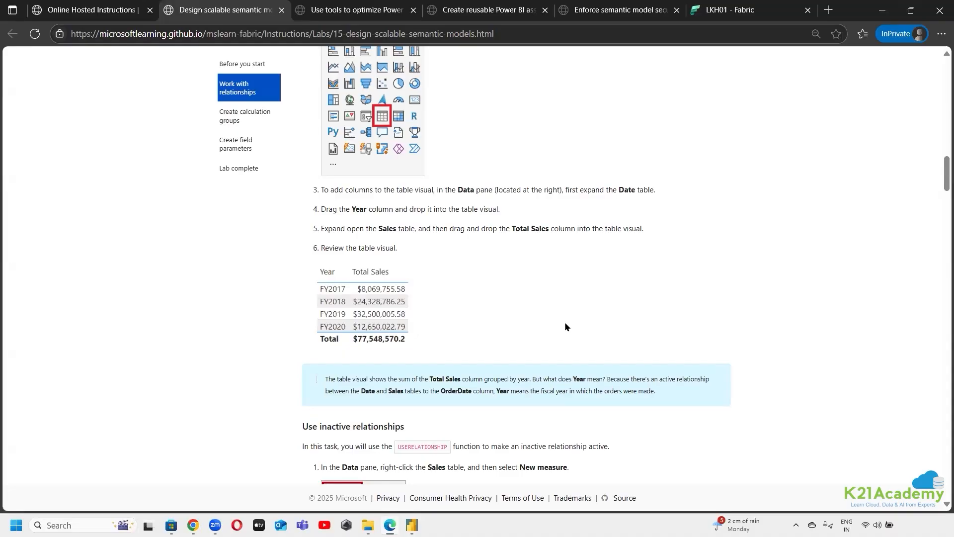
scroll(565, 327, "down", 5)
left_click_drag(316, 114, 452, 119)
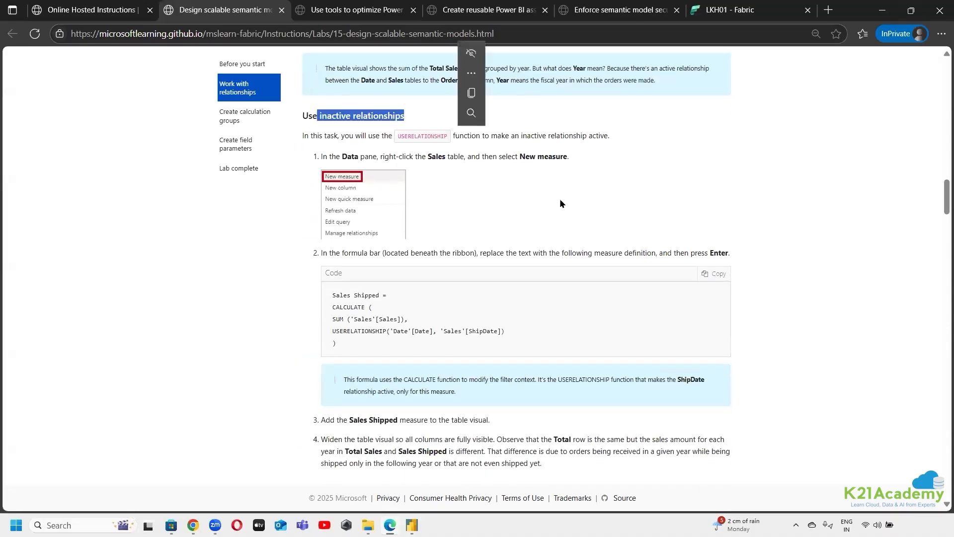
left_click(524, 199)
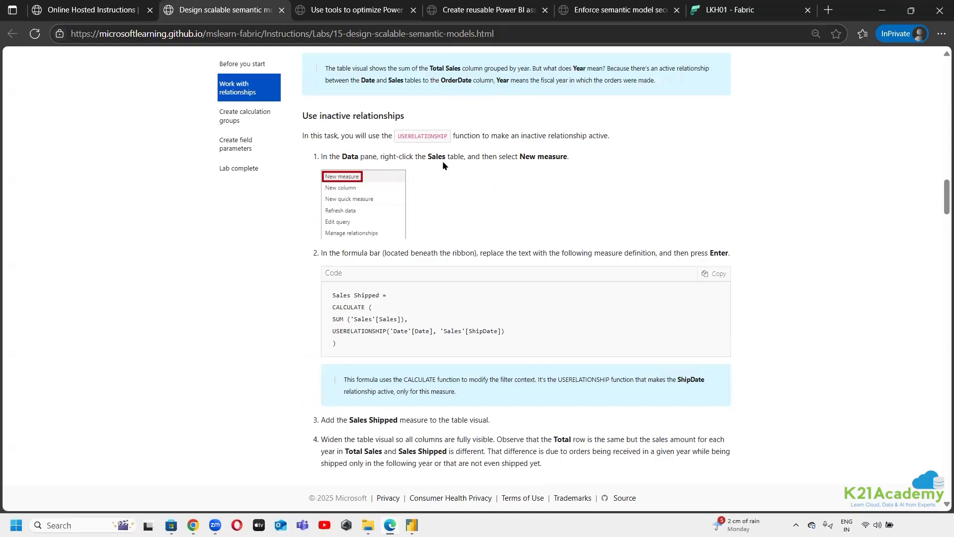
Switch to 15-Starter-Sales Analysis in Power BI Desktop, open the Sales table in Table view and start a new measure in it
left_click(412, 525)
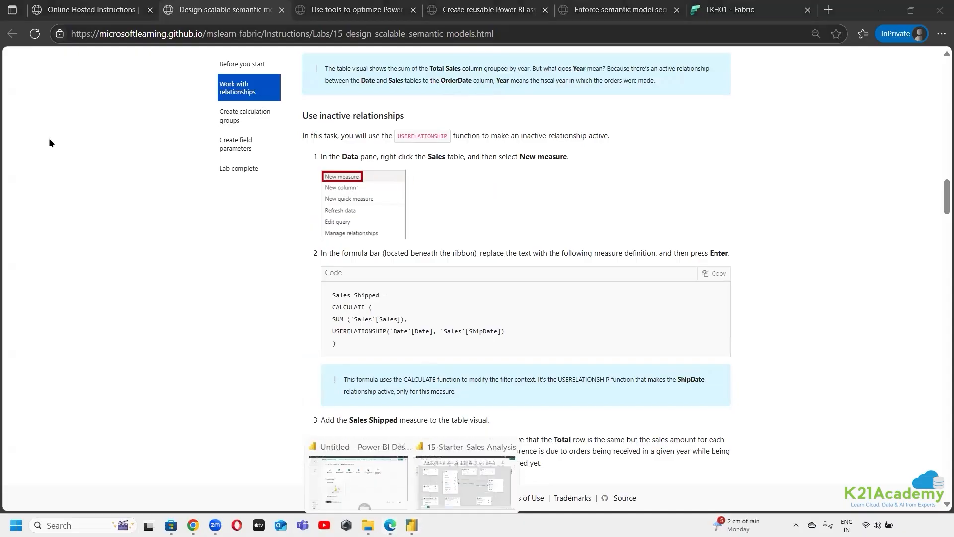
left_click(465, 475)
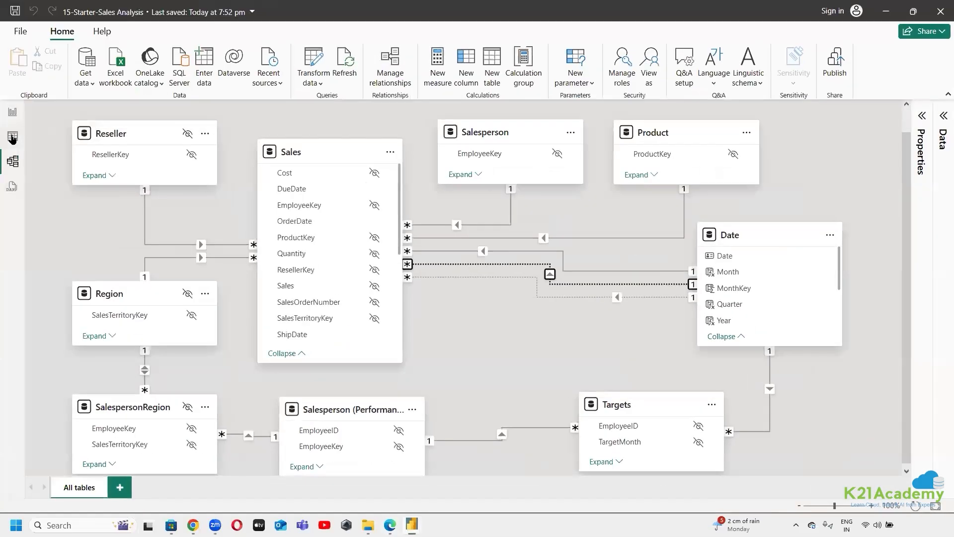
left_click(12, 138)
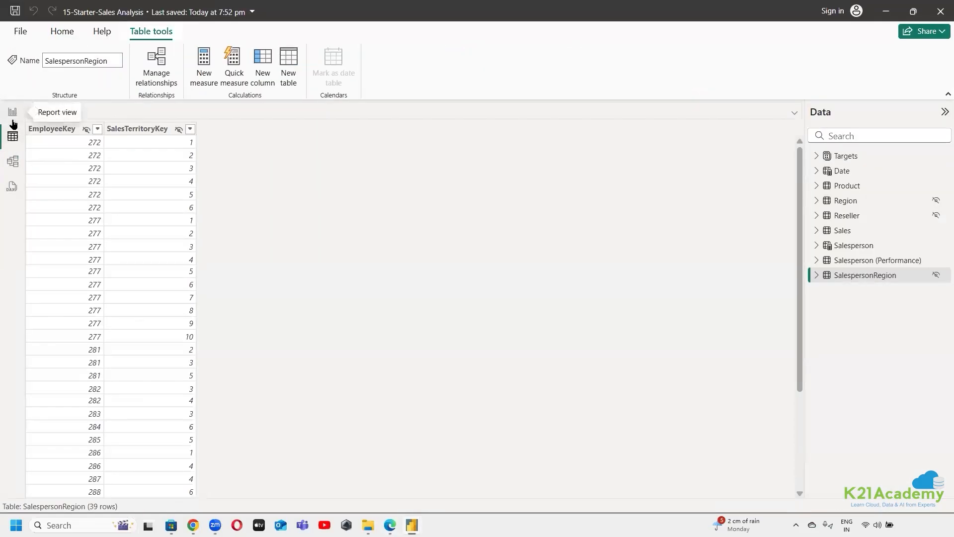
left_click(851, 232)
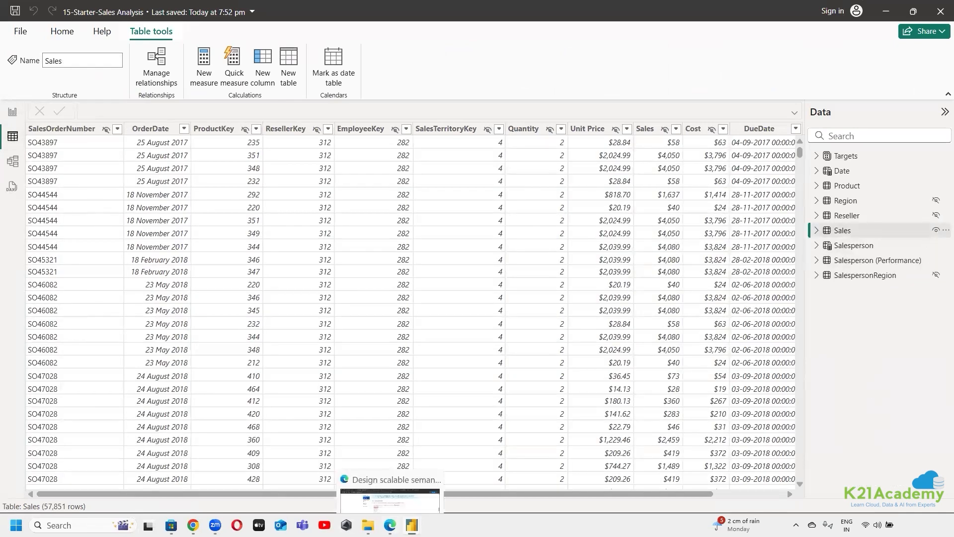
left_click(390, 525)
left_click(390, 525)
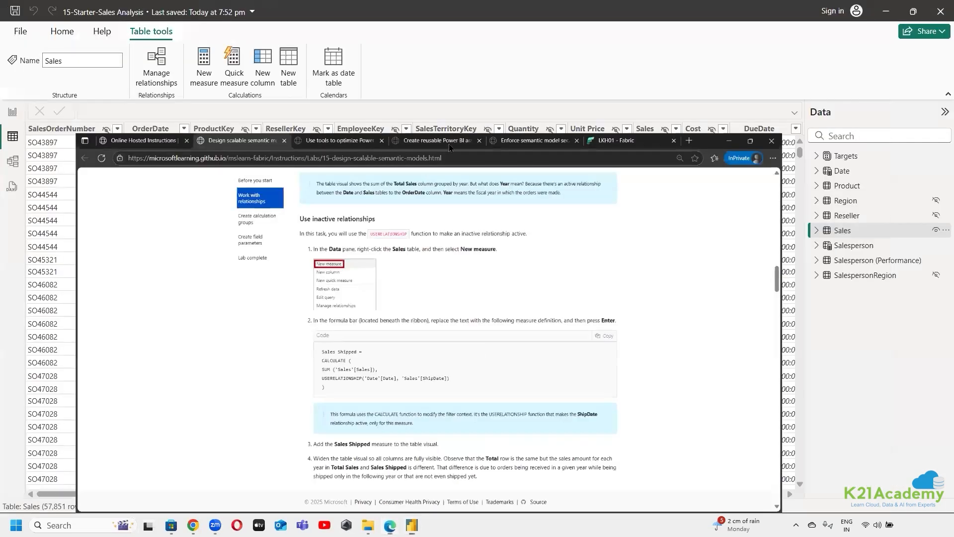
left_click(196, 78)
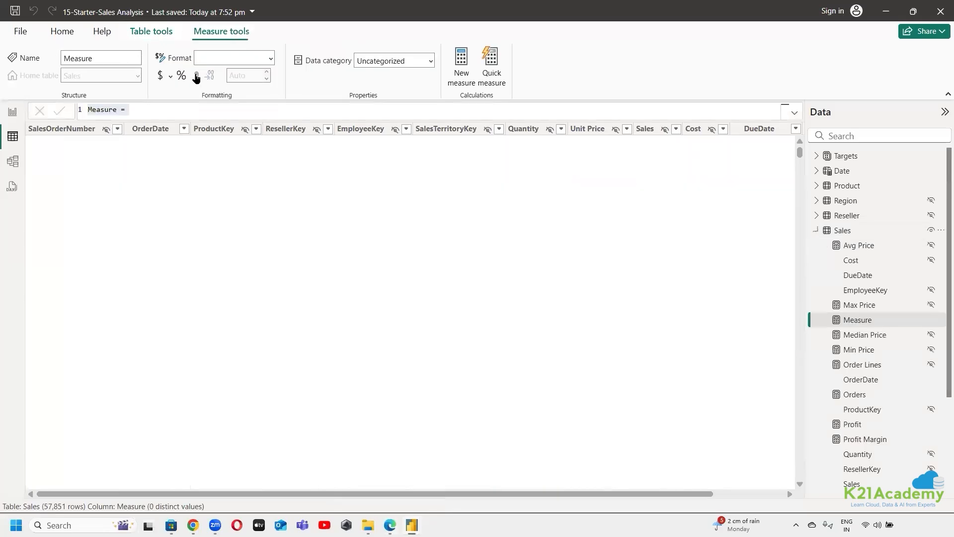
Define the new measure with the lab page's code: Sales Shipped = CALCULATE(SUM('Sales'[Sales]), USERELATIONSHIP('Date'[Date], 'Sales'[ShipDate]))
left_click(390, 525)
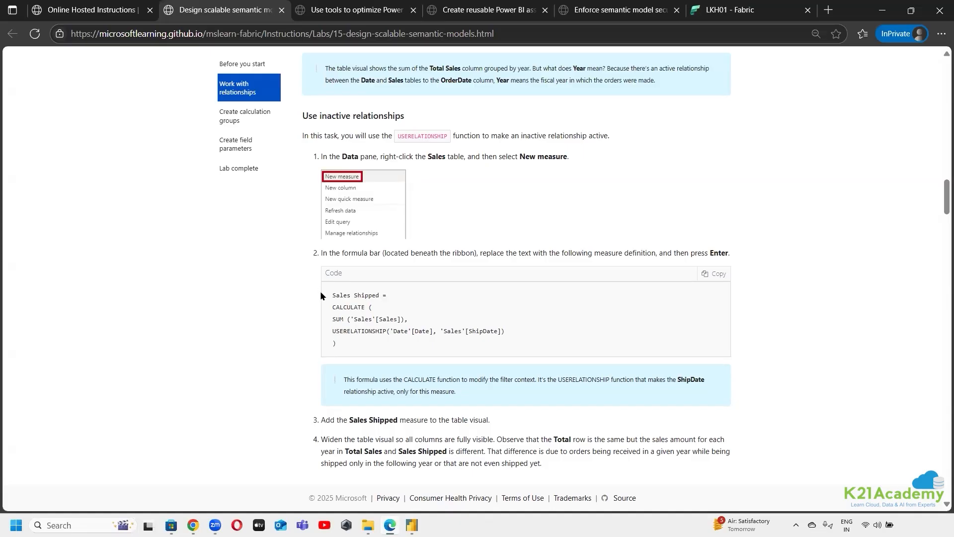
left_click(715, 273)
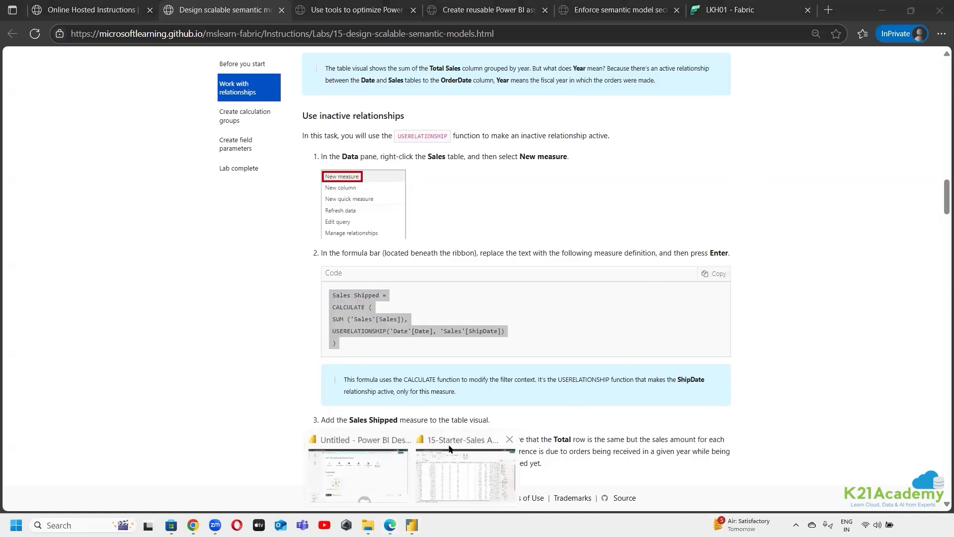
left_click(443, 445)
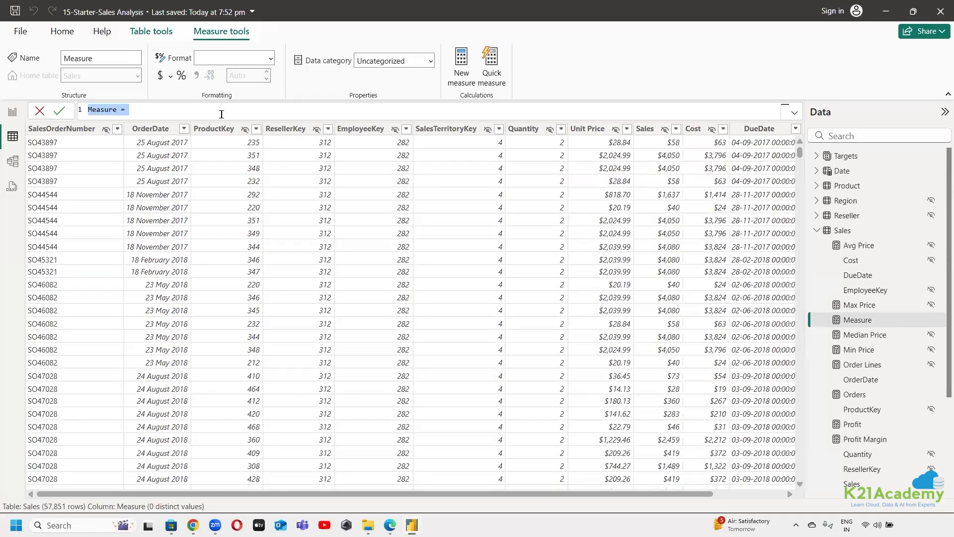
key("ctrl+v")
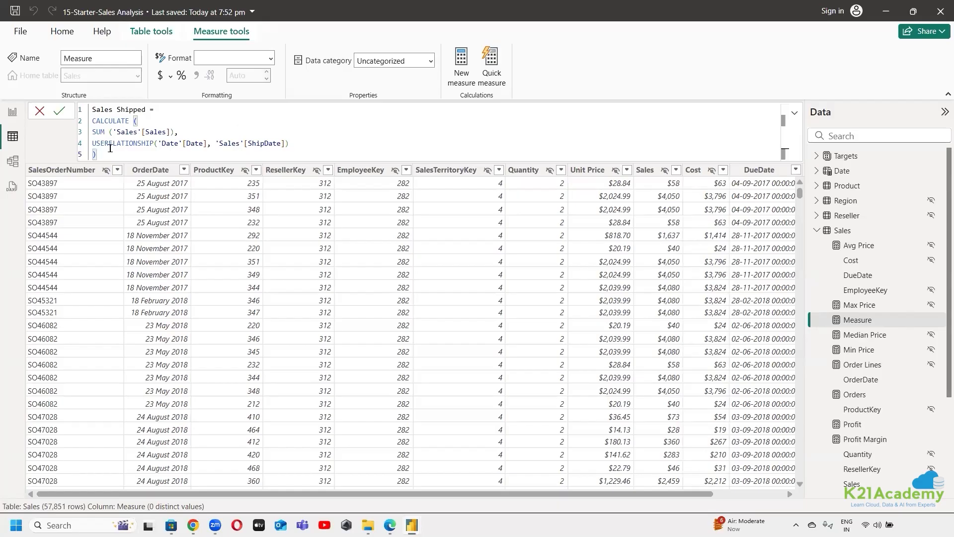
left_click(62, 111)
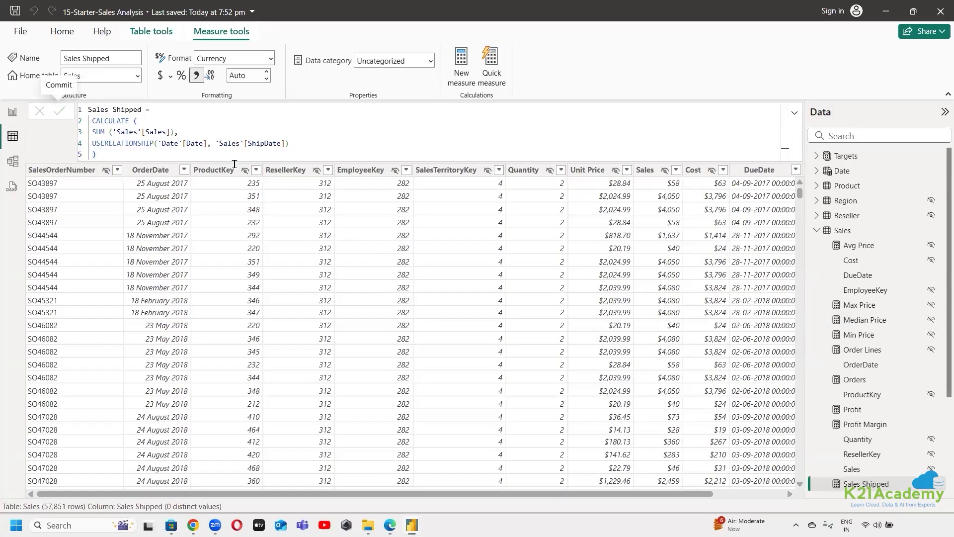
scroll(877, 368, "down", 3)
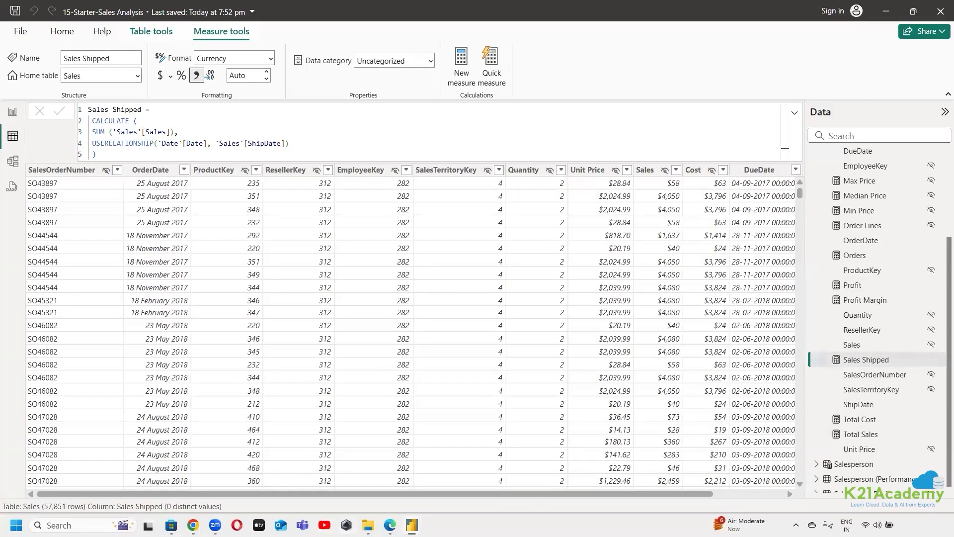
Copy the Sales Shipped measure code from the lab page in Edge and switch back to 15-Starter-Sales Analysis in Power BI Desktop
left_click(390, 525)
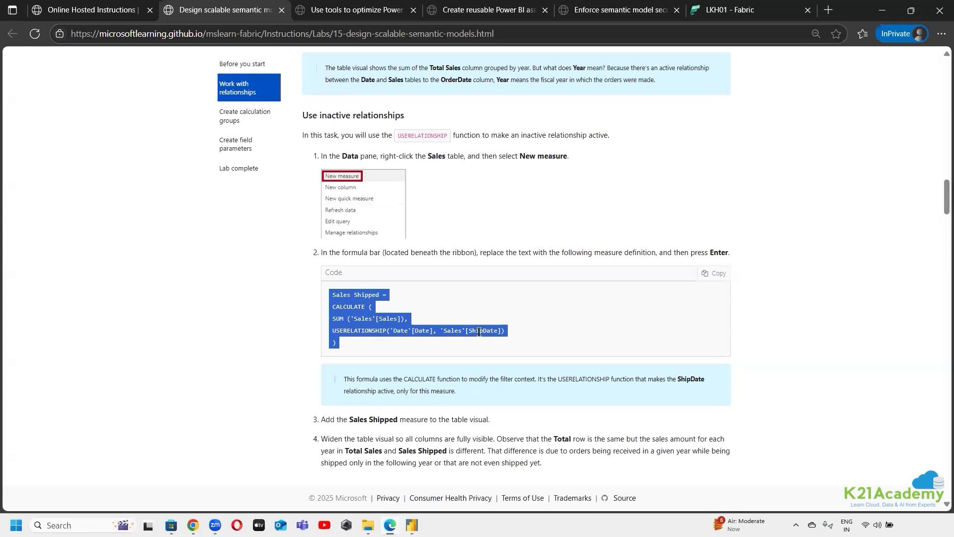
scroll(477, 350, "down", 4)
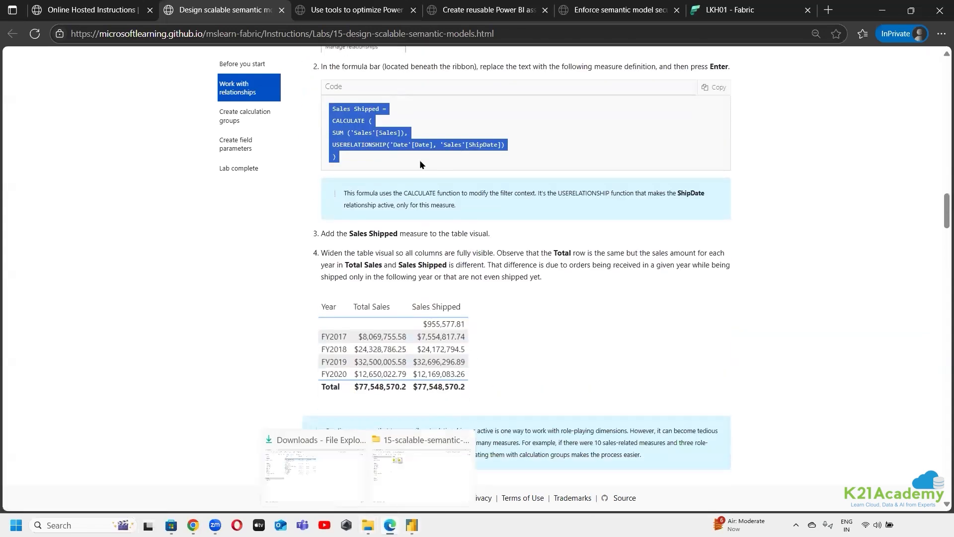
scroll(451, 224, "up", 1)
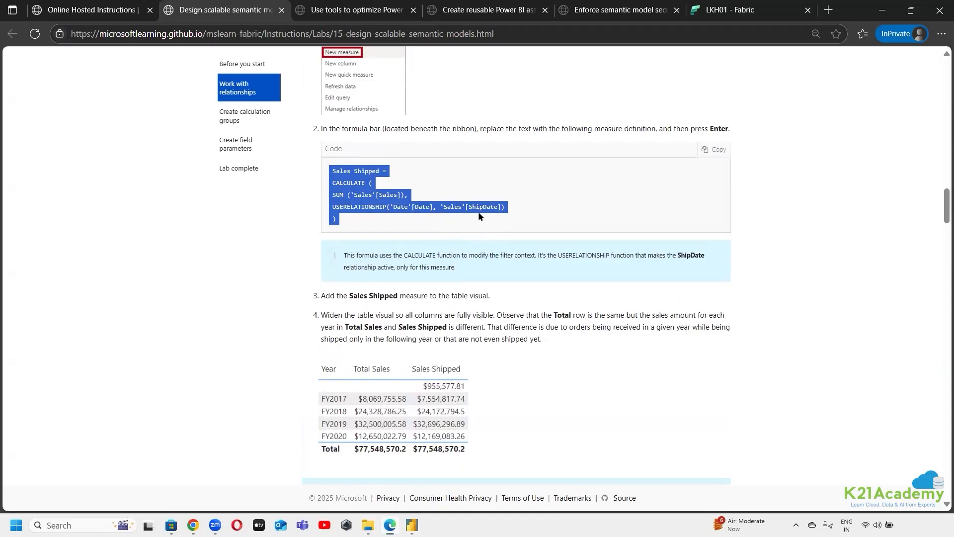
left_click(708, 150)
mouse_move(412, 525)
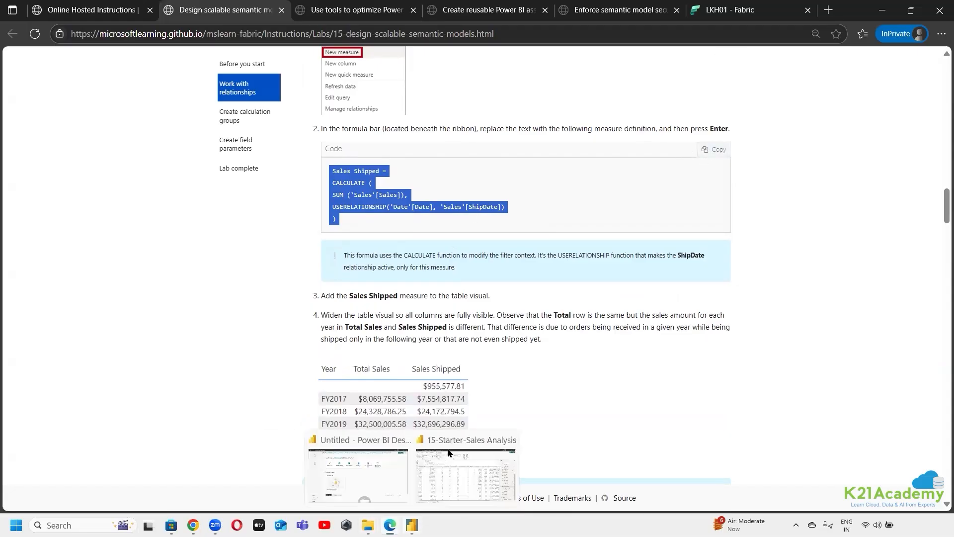
left_click(457, 442)
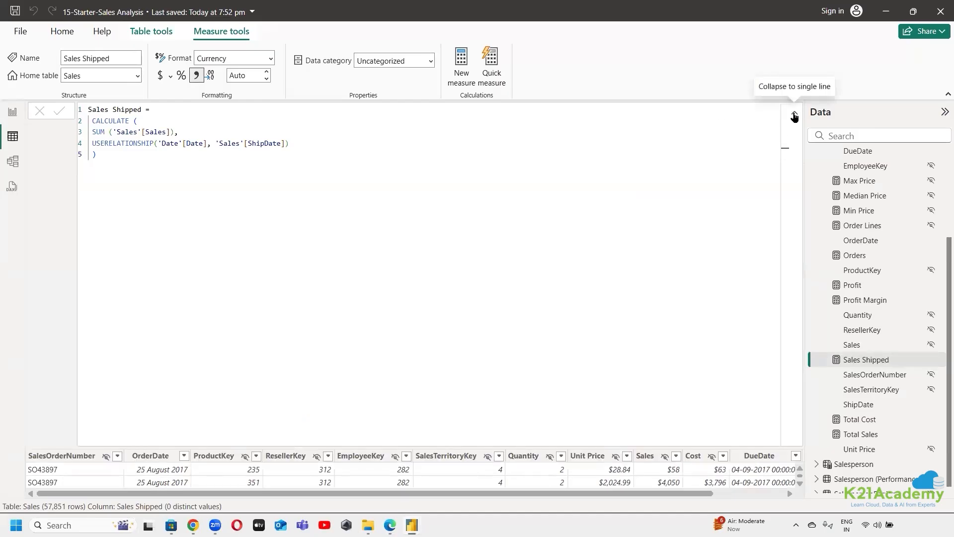
Start another new measure in the Sales table and fill its formula with the copied Sales Shipped code
left_click(795, 115)
scroll(876, 292, "up", 1)
scroll(875, 292, "up", 3)
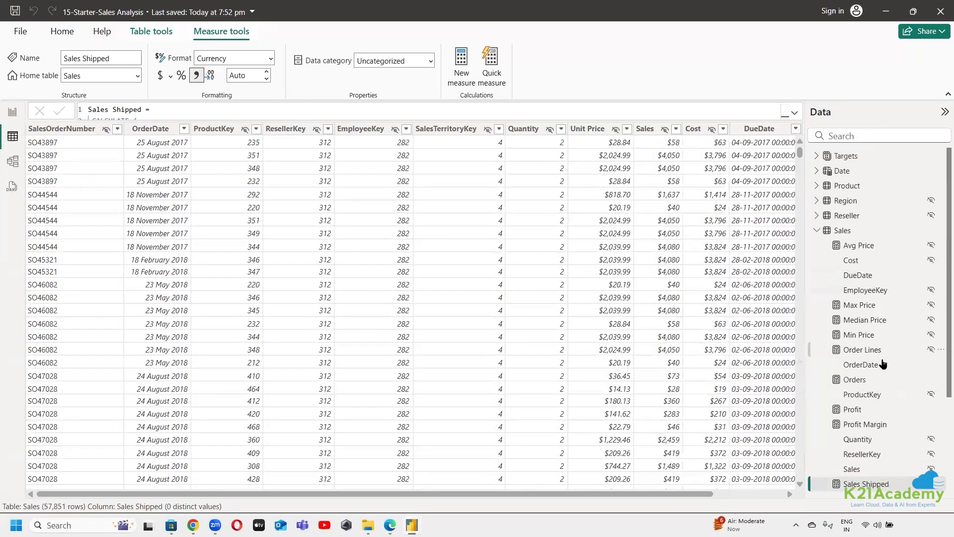
scroll(830, 362, "down", 3)
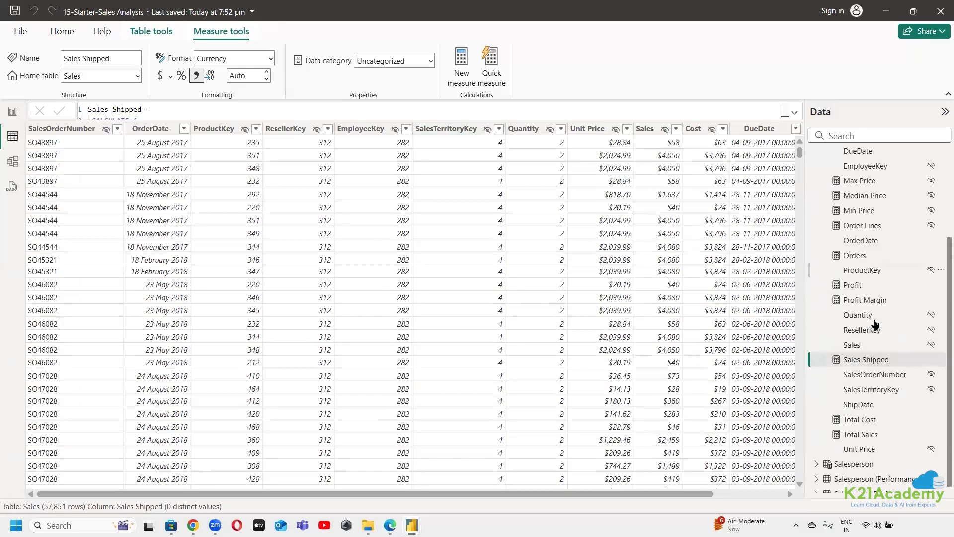
scroll(874, 294, "up", 3)
left_click(880, 232)
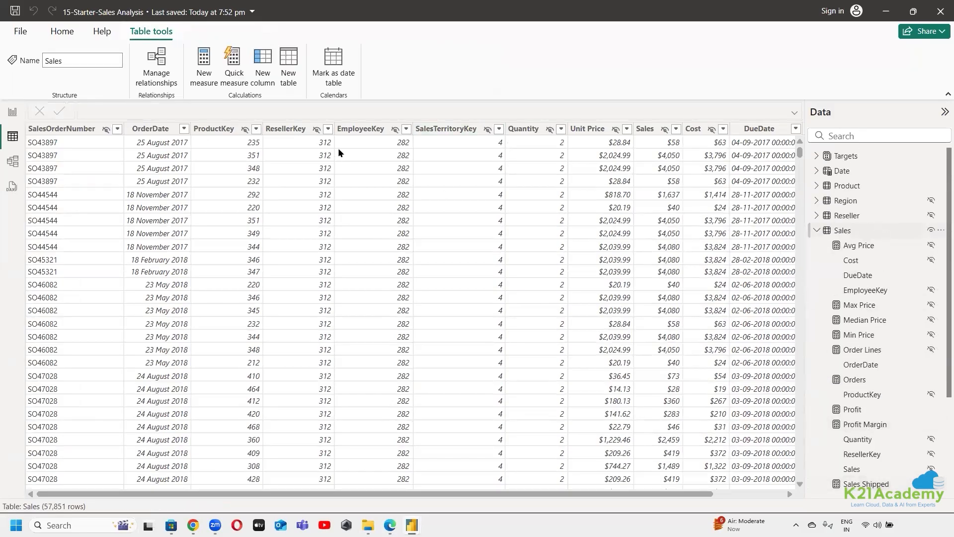
left_click(204, 64)
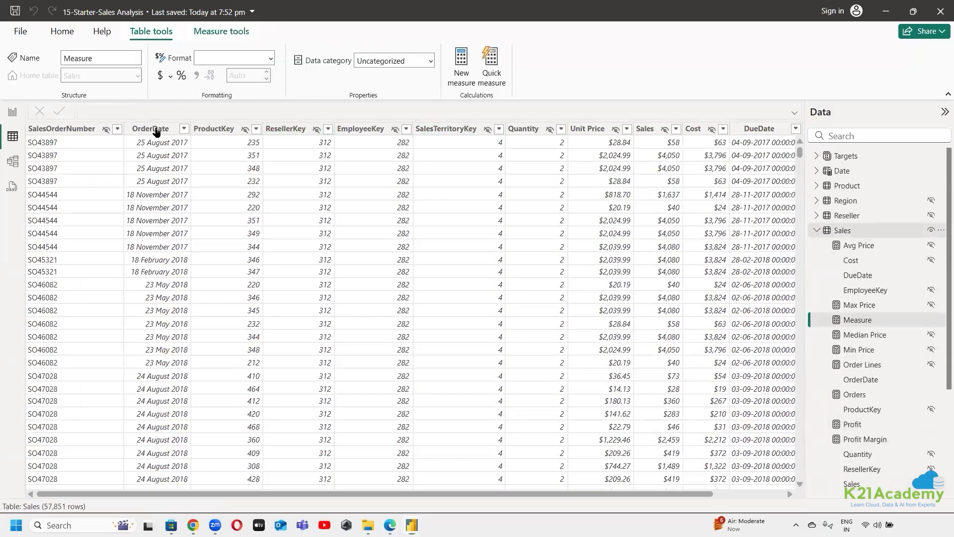
key("ctrl+v")
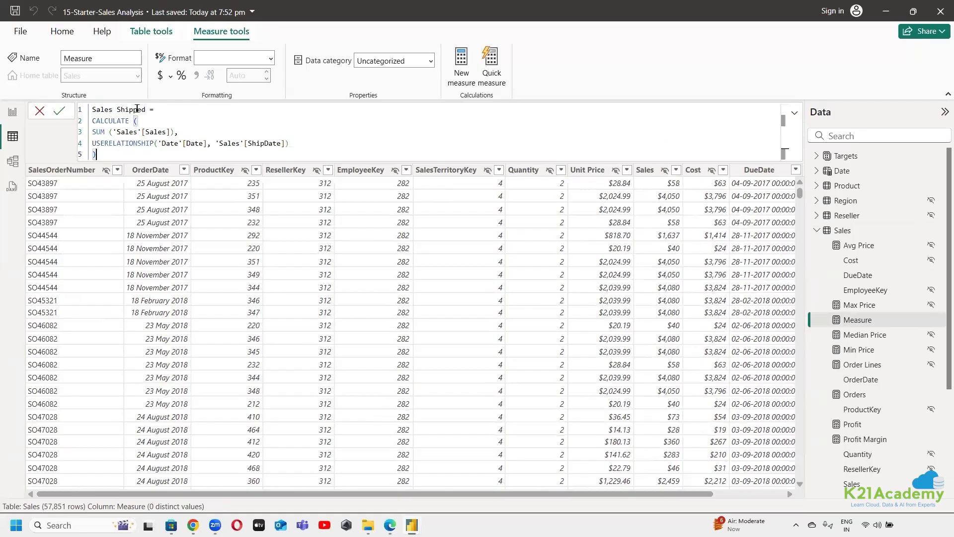
Change the measure's name in the formula to Sales Due
double_click(106, 109)
double_click(122, 110)
key("BackSpace")
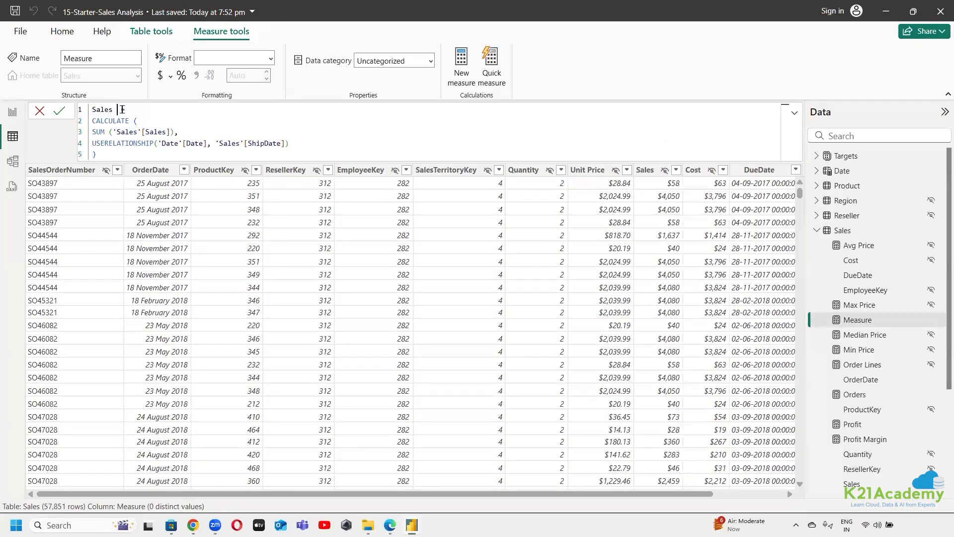
type("Due =")
Point the measure's USERELATIONSHIP at 'Sales'[DueDate] instead of ShipDate, commit the formula and collapse the formula bar
double_click(265, 143)
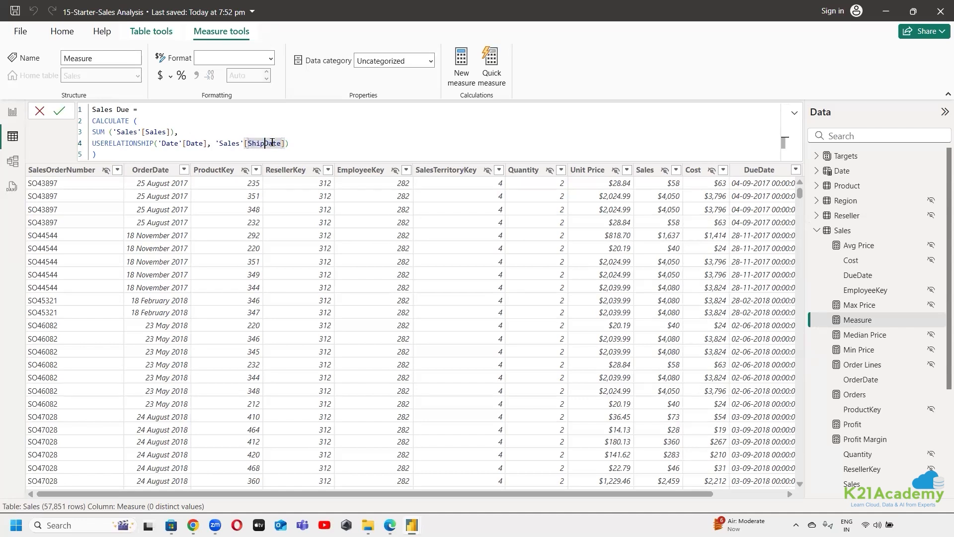
key("BackSpace")
key("BackSpace")
key("BackSpace")
key("BackSpace")
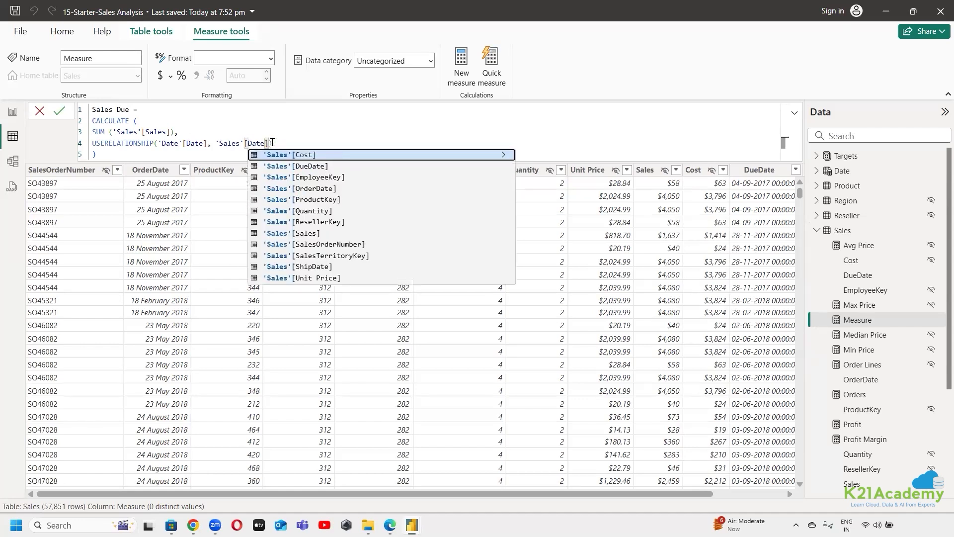
type("Due")
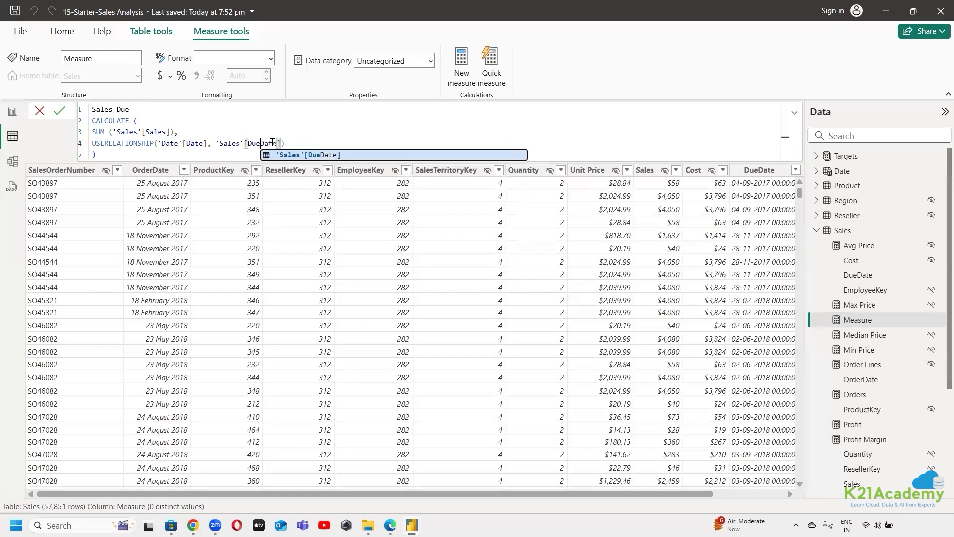
left_click(350, 131)
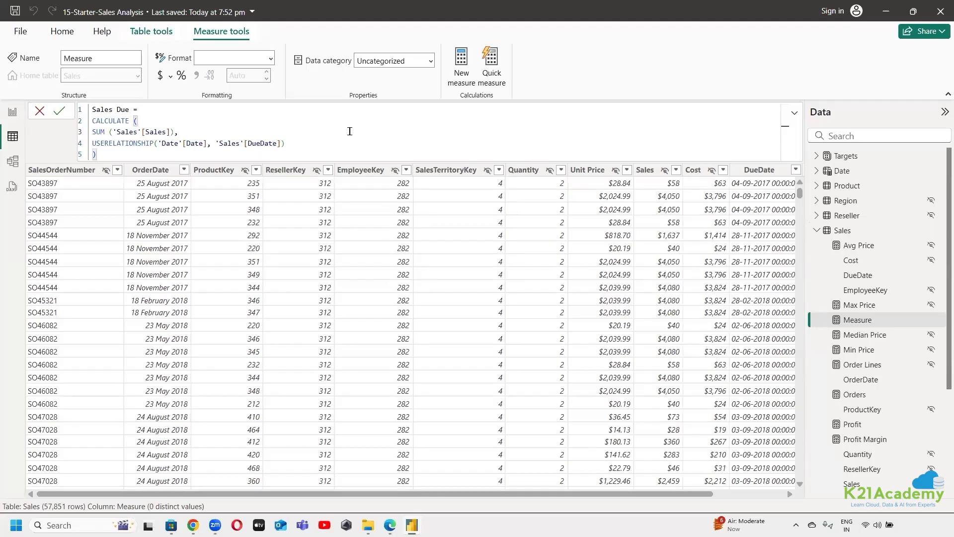
left_click(60, 112)
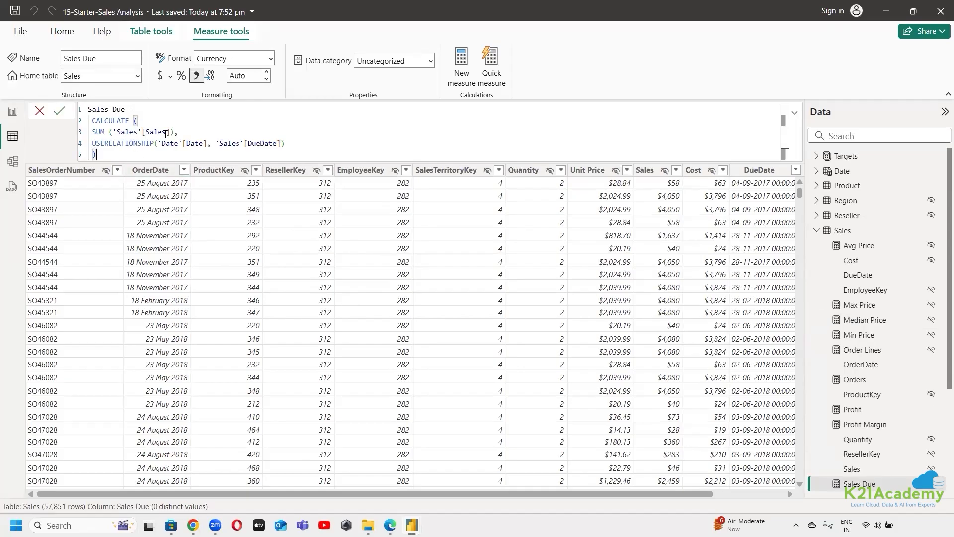
left_click(36, 112)
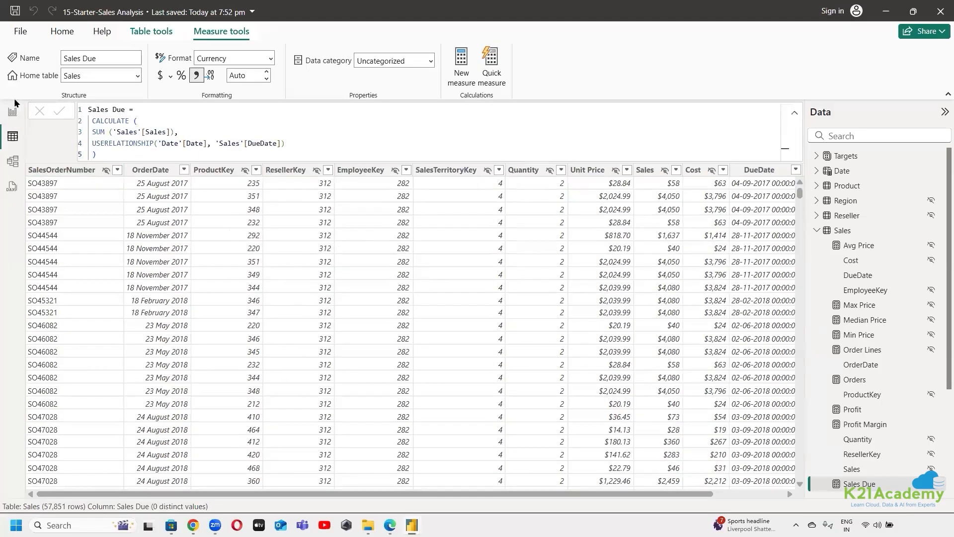
left_click(796, 117)
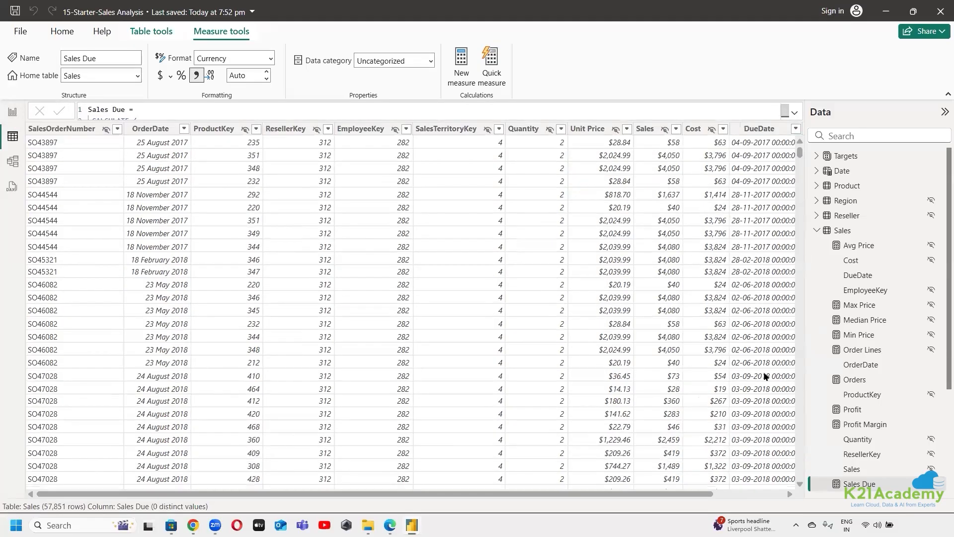
Review the measures in the Sales table, and examine the relationships between Sales and Date in Model view
scroll(874, 358, "down", 3)
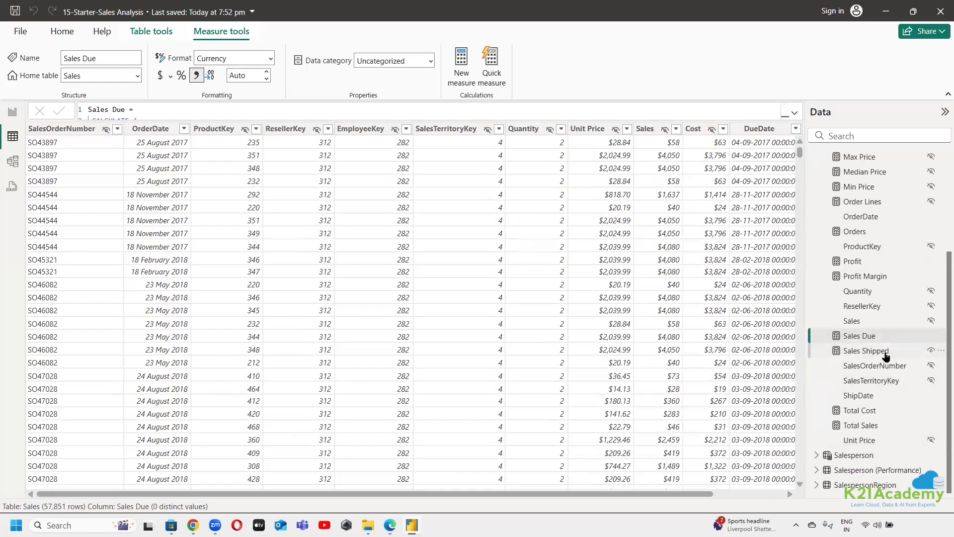
scroll(867, 423, "up", 3)
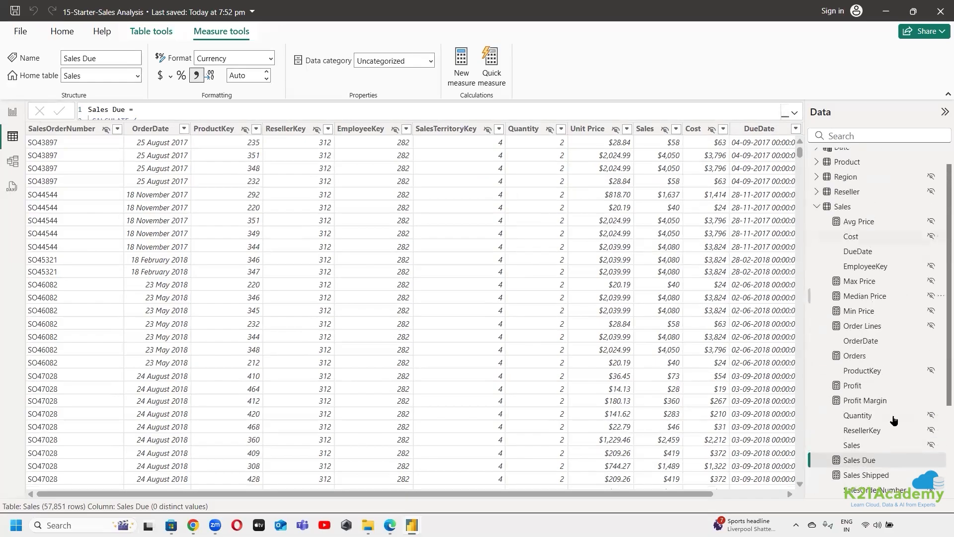
scroll(890, 423, "down", 3)
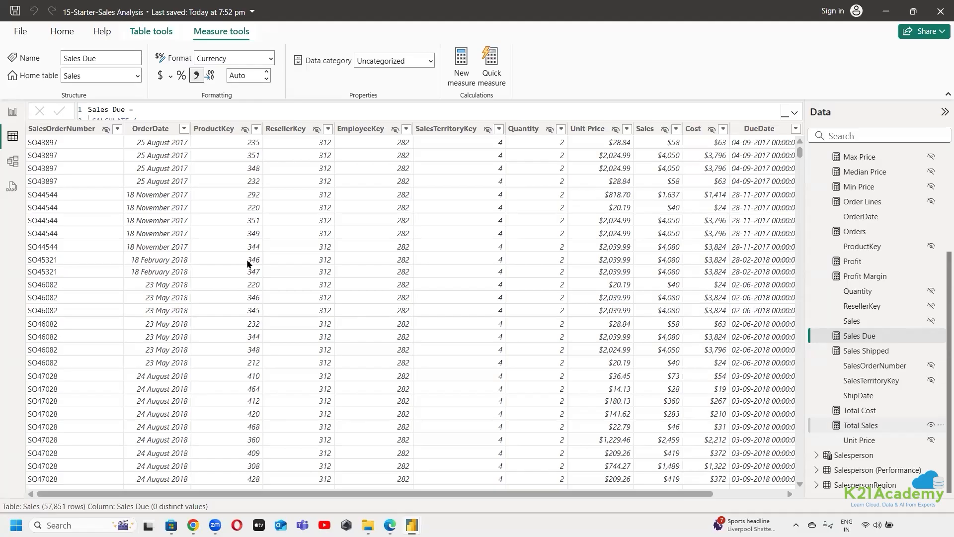
left_click(13, 161)
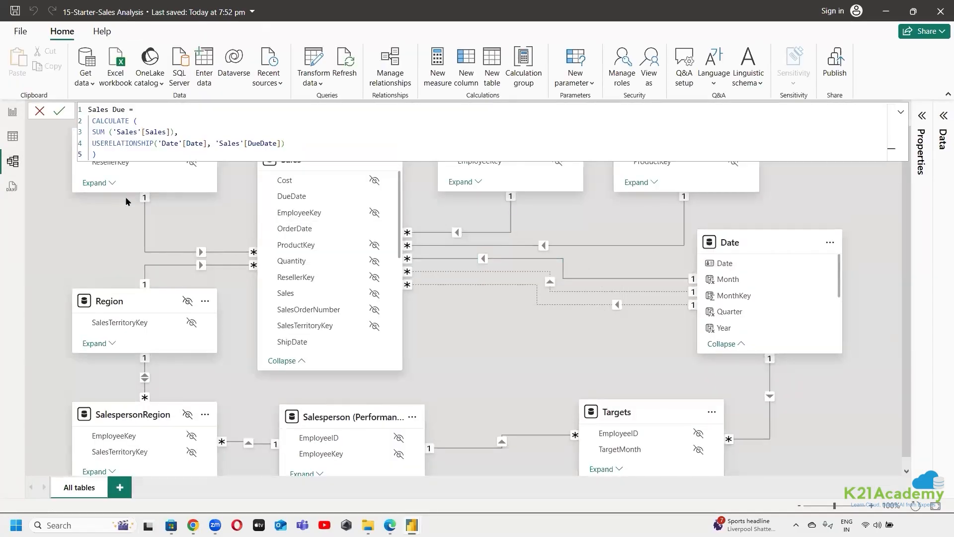
left_click(38, 246)
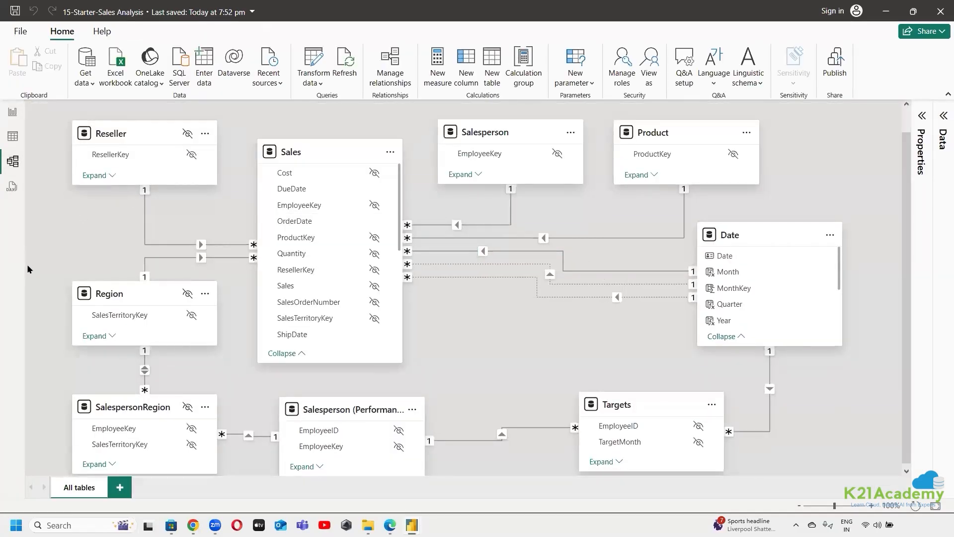
In Report view, add the Sales Shipped measure to the yearly table visual on Page 1 and widen the visual to fit its columns
left_click(12, 112)
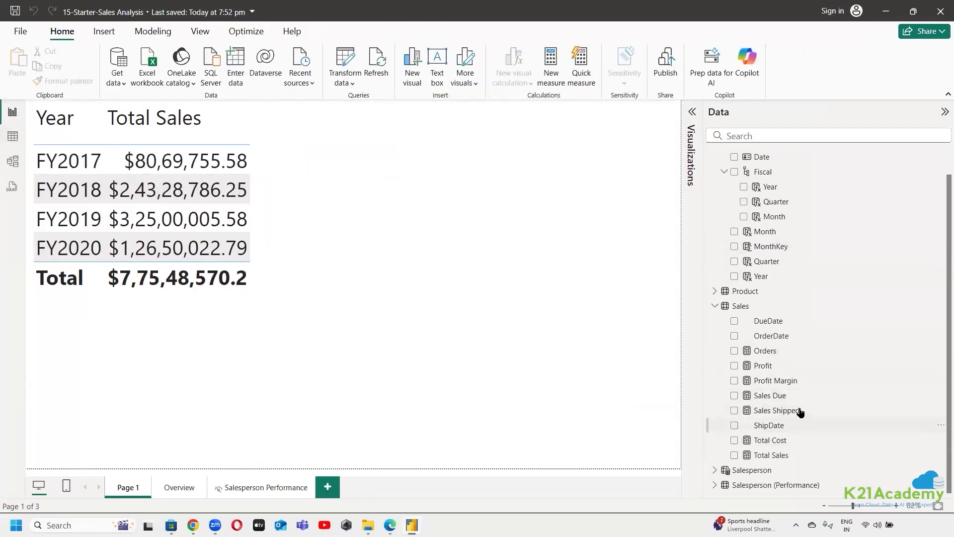
left_click_drag(800, 411, 234, 149)
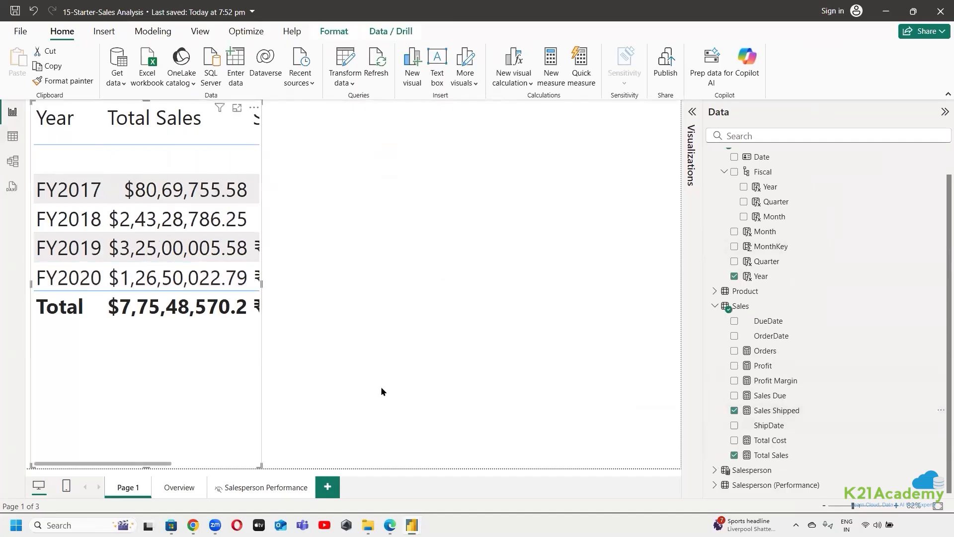
mouse_move(431, 292)
left_mouse_down()
mouse_move(466, 290)
mouse_move(424, 285)
mouse_move(432, 297)
left_mouse_up()
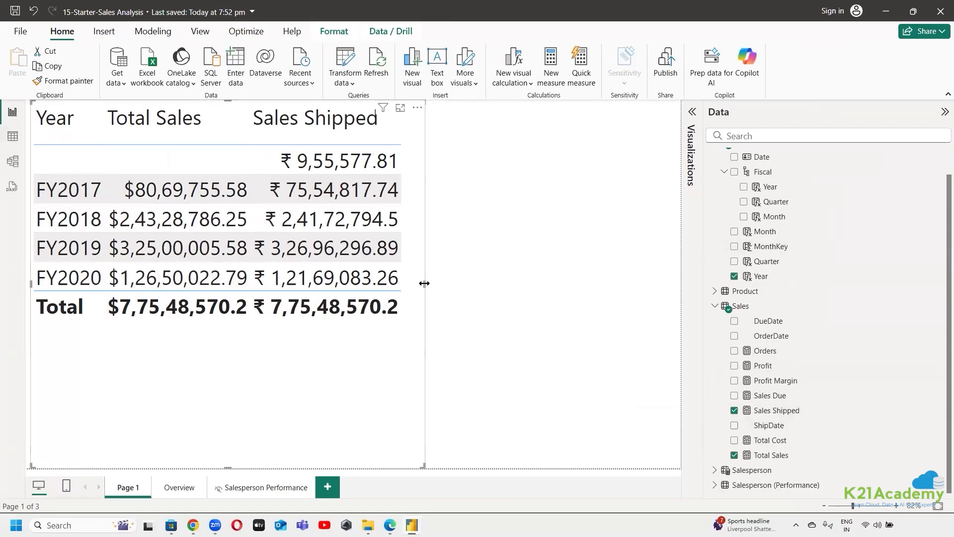
left_click_drag(554, 293, 583, 299)
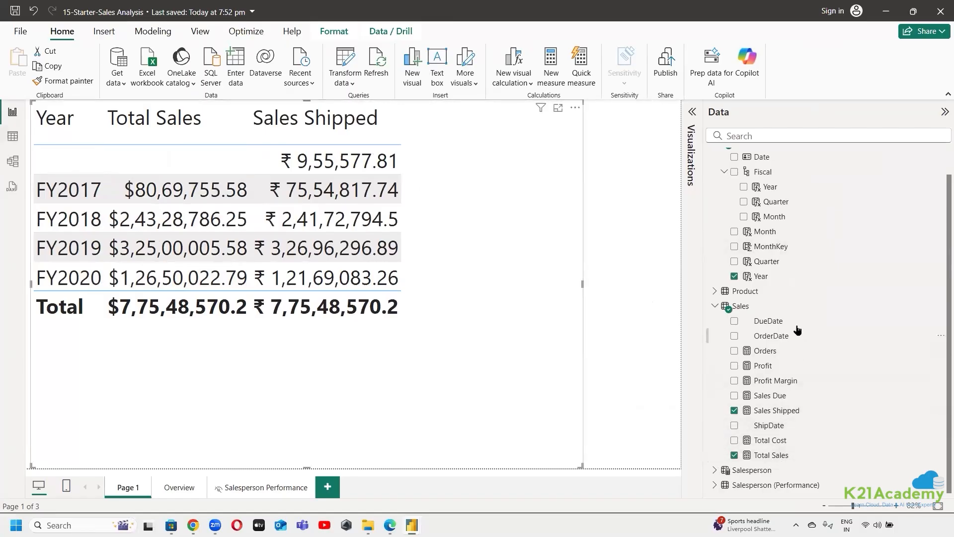
Try the DueDate field as a column in the table visual, widen the visual across the page, and remove DueDate again
left_click_drag(795, 322, 424, 240)
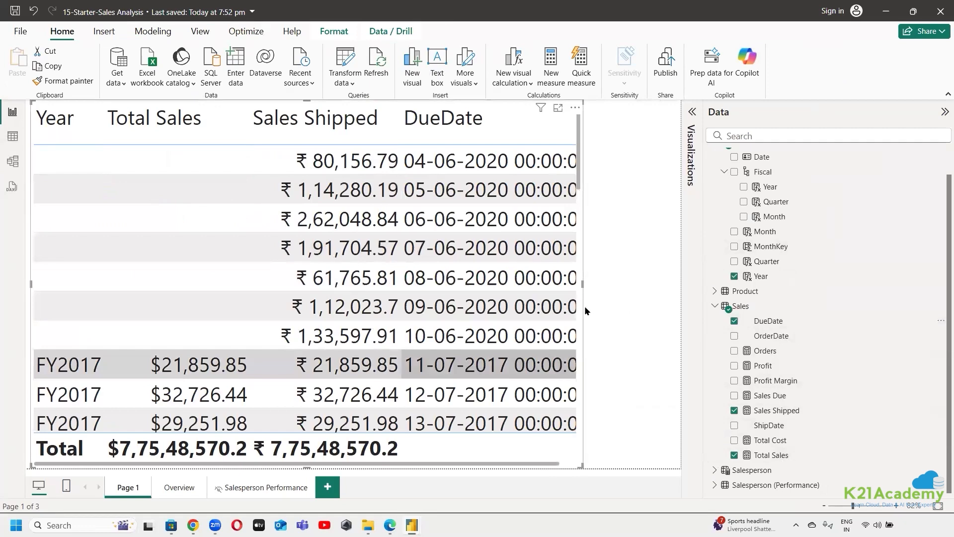
left_click_drag(582, 285, 652, 294)
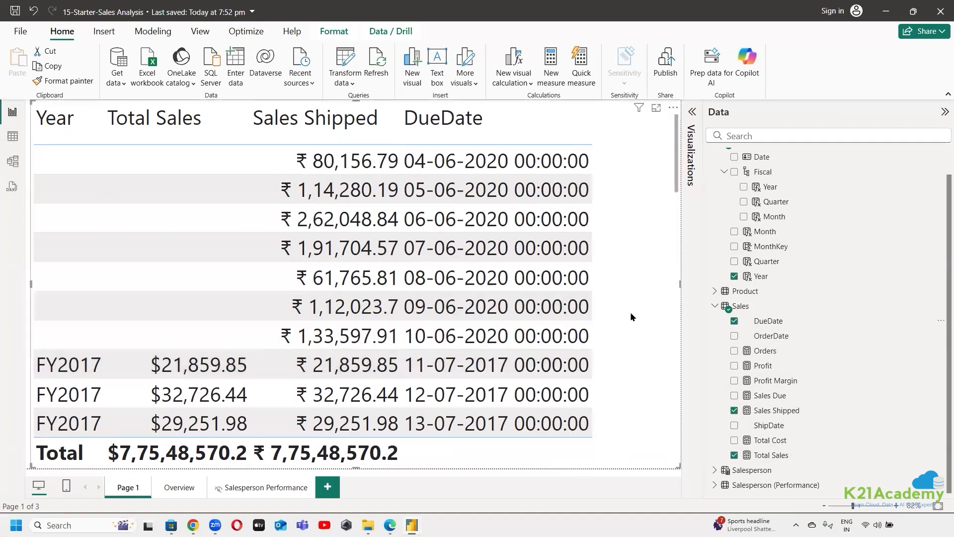
scroll(636, 328, "down", 2)
scroll(647, 368, "down", 5)
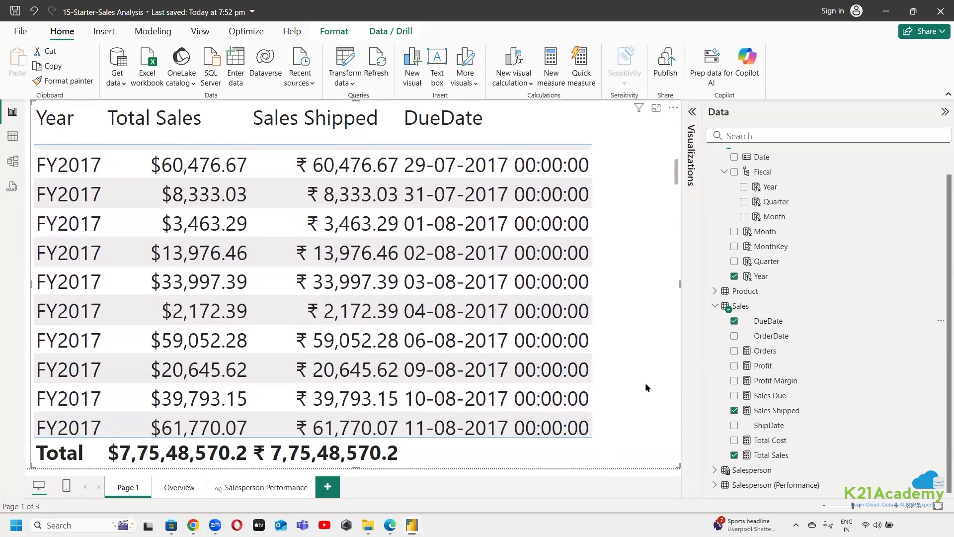
scroll(646, 382, "up", 3)
left_click(735, 320)
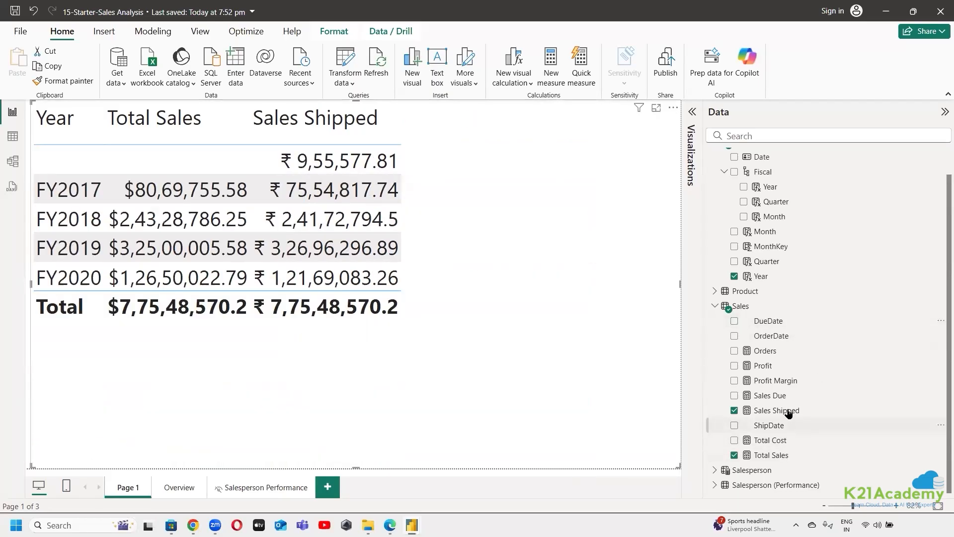
Add Sales Due to the table visual after Sales Shipped, and re-add Total Sales as the last column
left_click(734, 455)
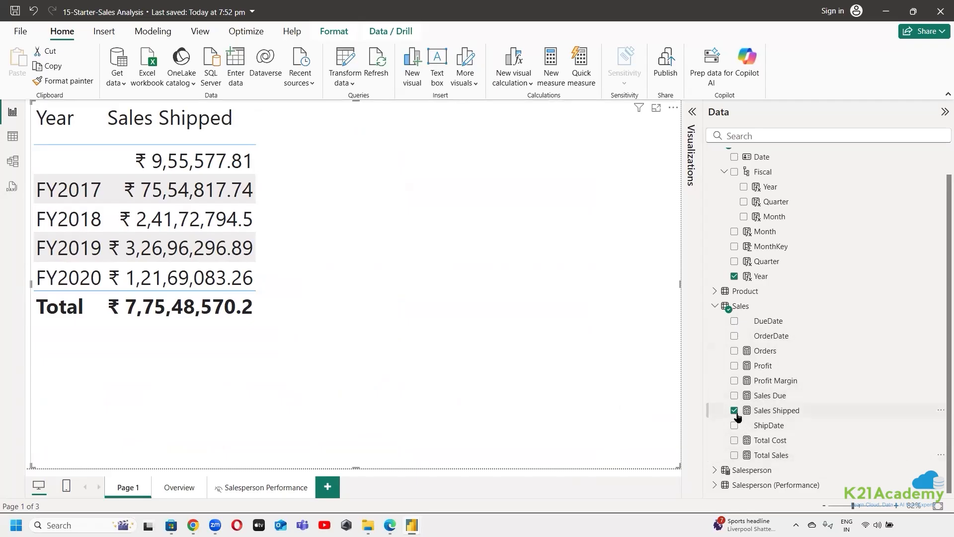
left_click(734, 396)
left_click(734, 455)
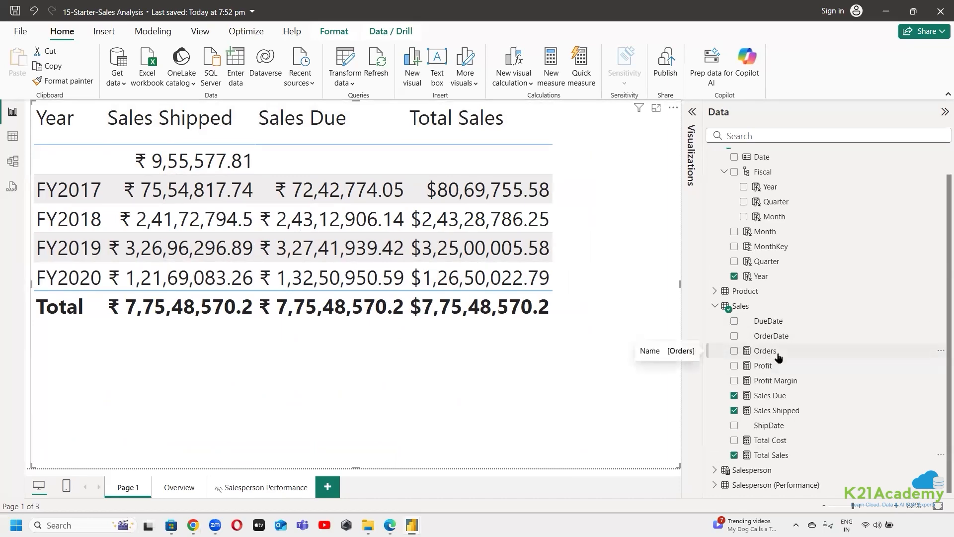
left_click(15, 138)
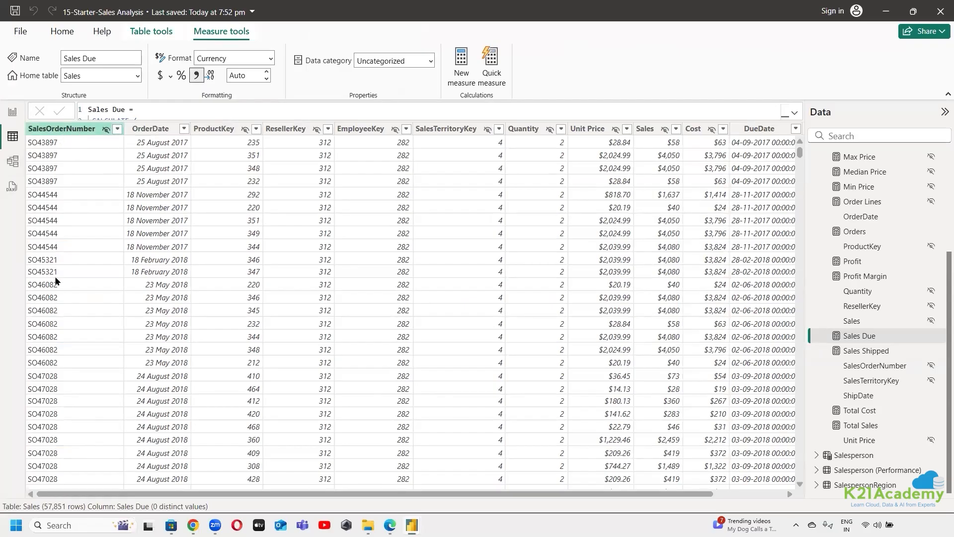
left_click(13, 114)
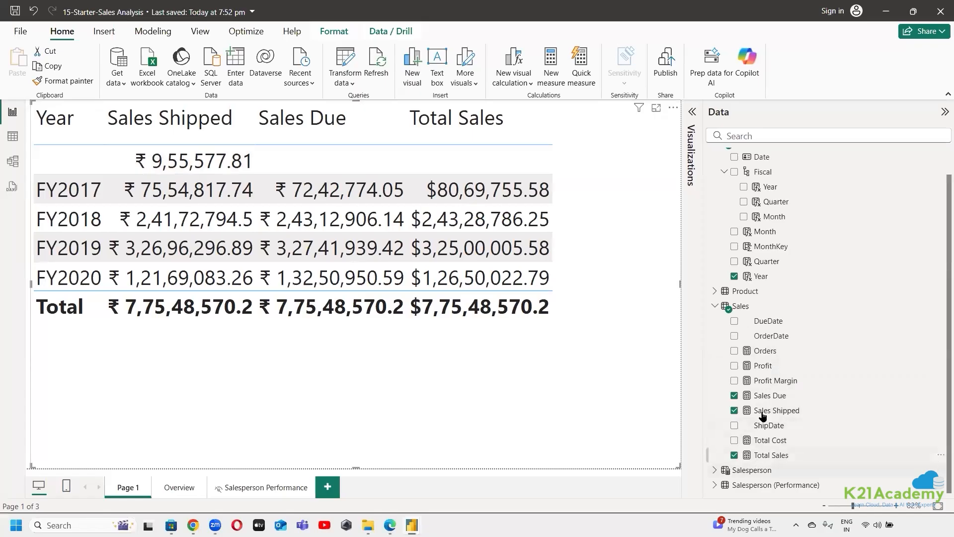
scroll(779, 407, "up", 1)
scroll(780, 422, "down", 1)
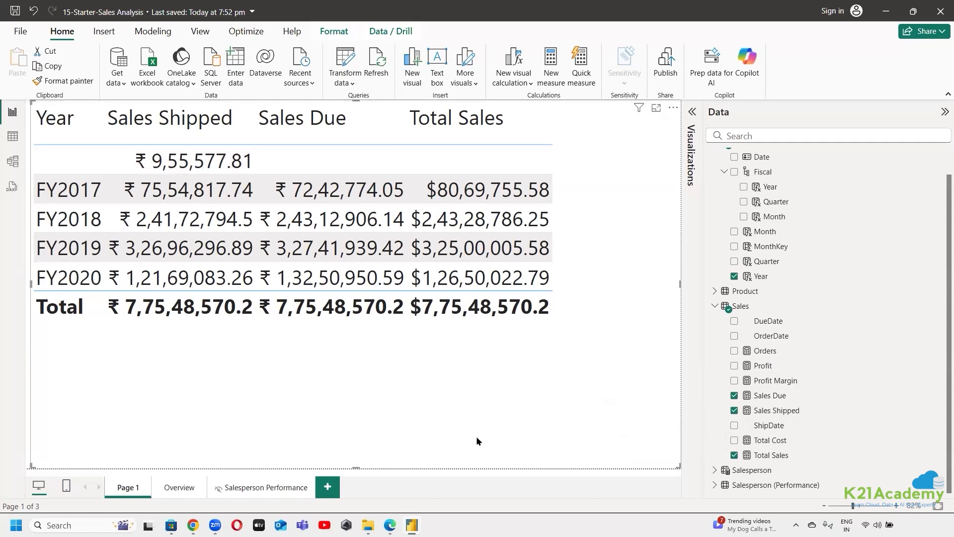
In Table view, examine the full formula of the Sales Due measure, especially its USERELATIONSHIP function
left_click(11, 137)
left_click(860, 335)
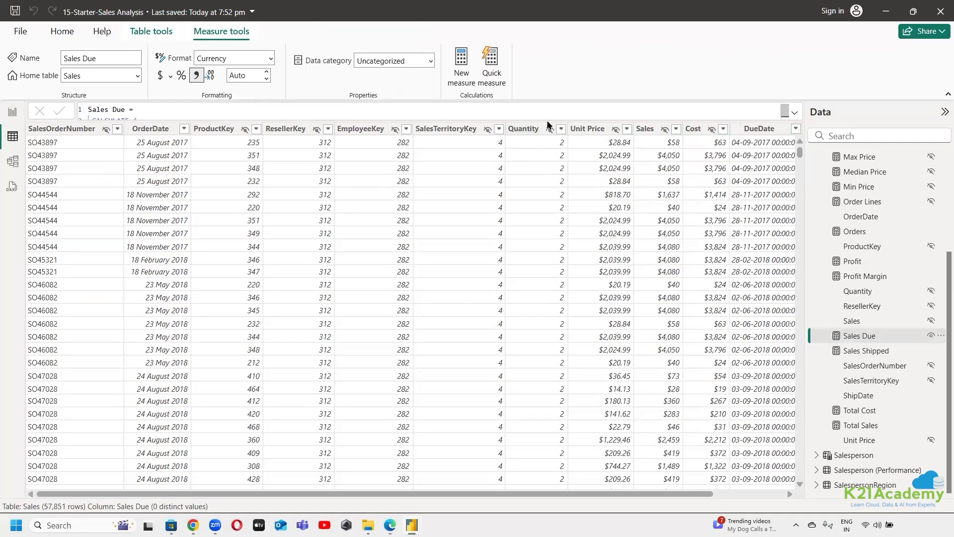
left_click(795, 112)
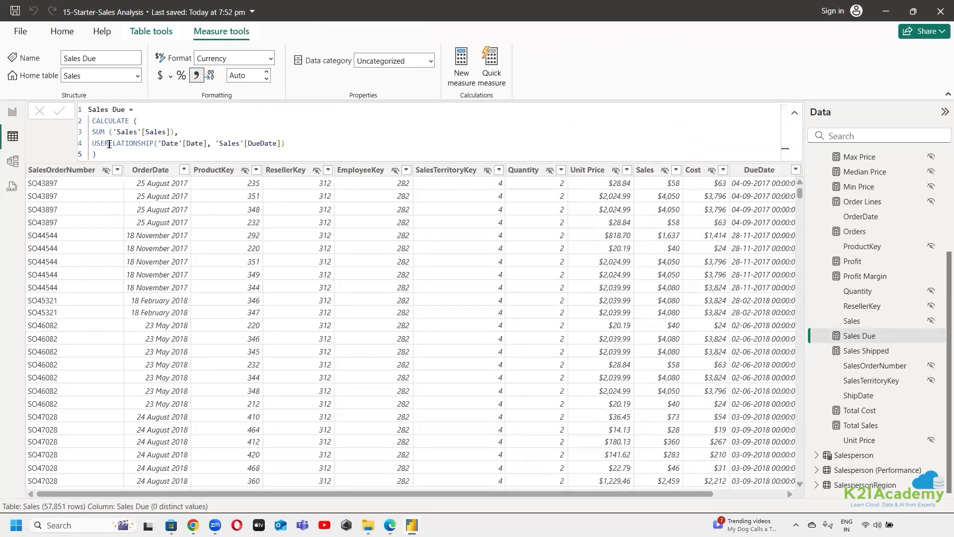
double_click(123, 144)
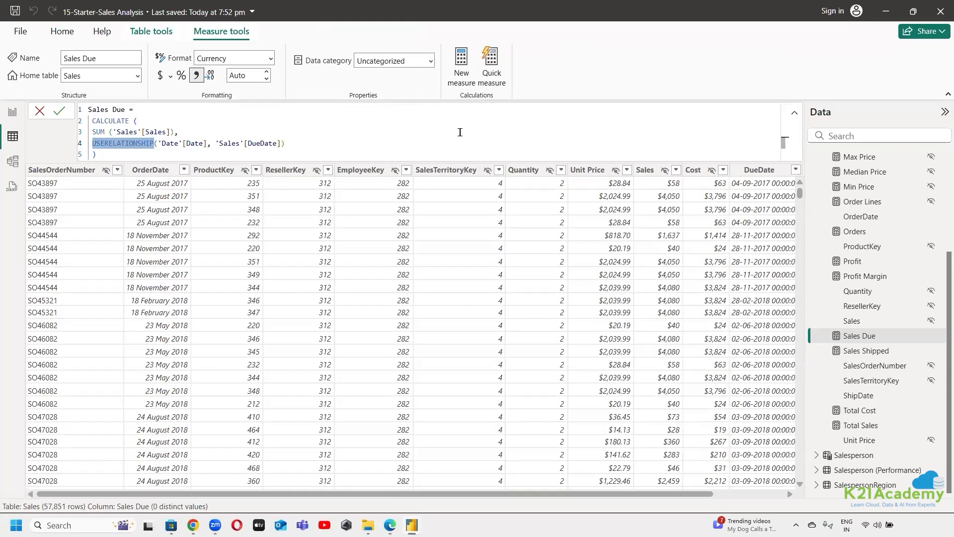
left_click(460, 132)
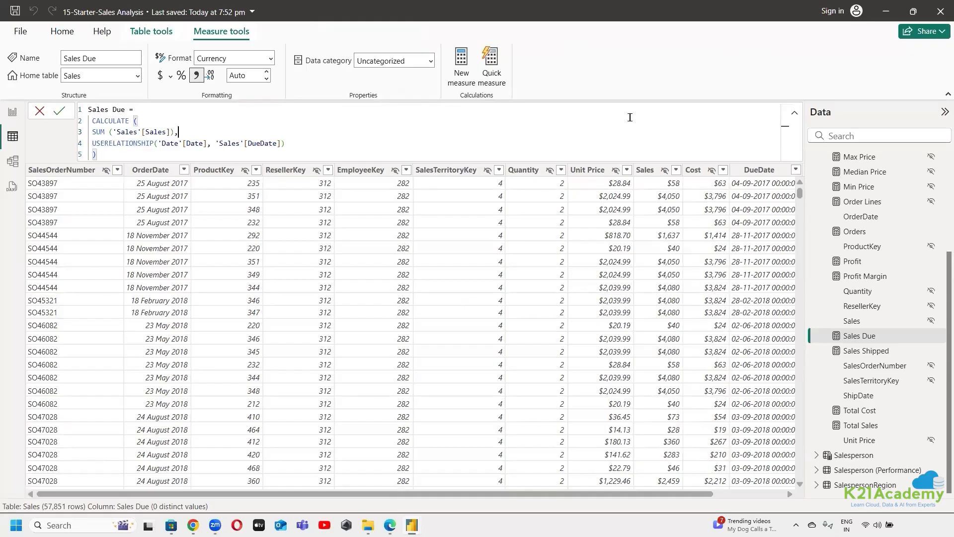
left_click(795, 112)
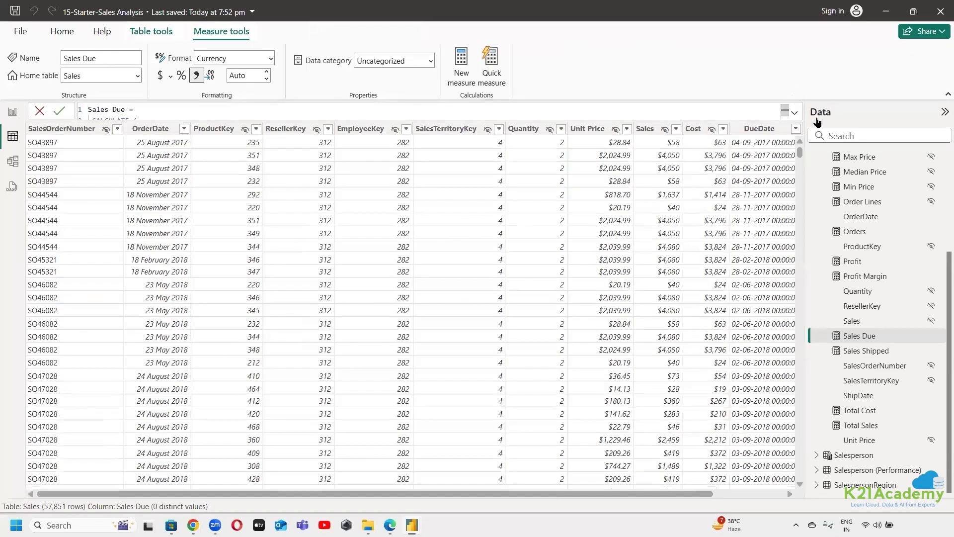
left_click(820, 172)
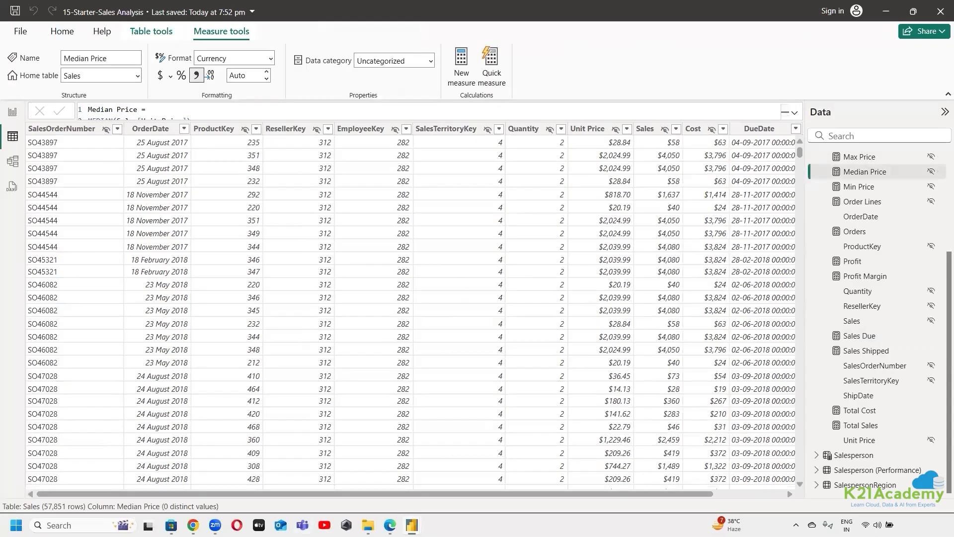
Switch to the lab instructions in Edge and read the note on role-playing dimensions and its example of 10 sales-related measures
key("alt+Tab")
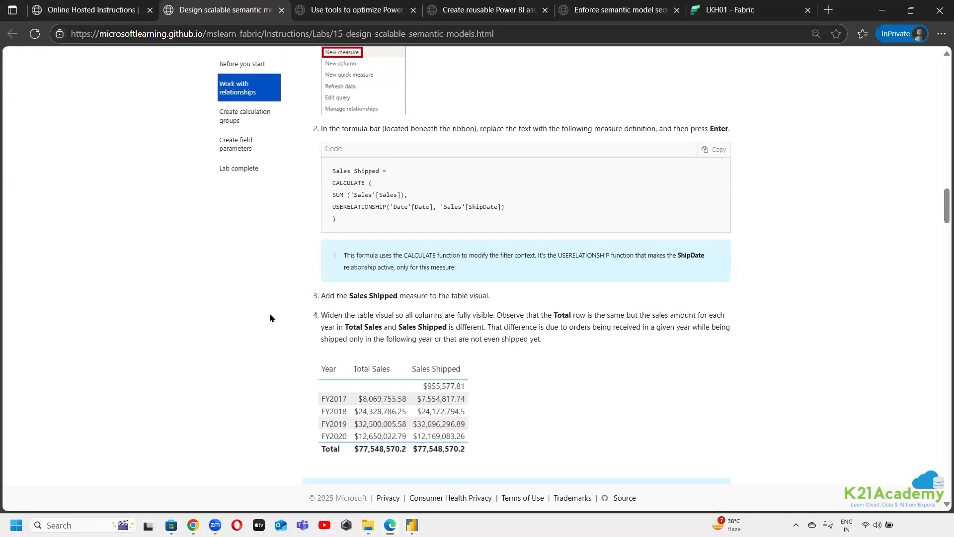
scroll(380, 211, "down", 4)
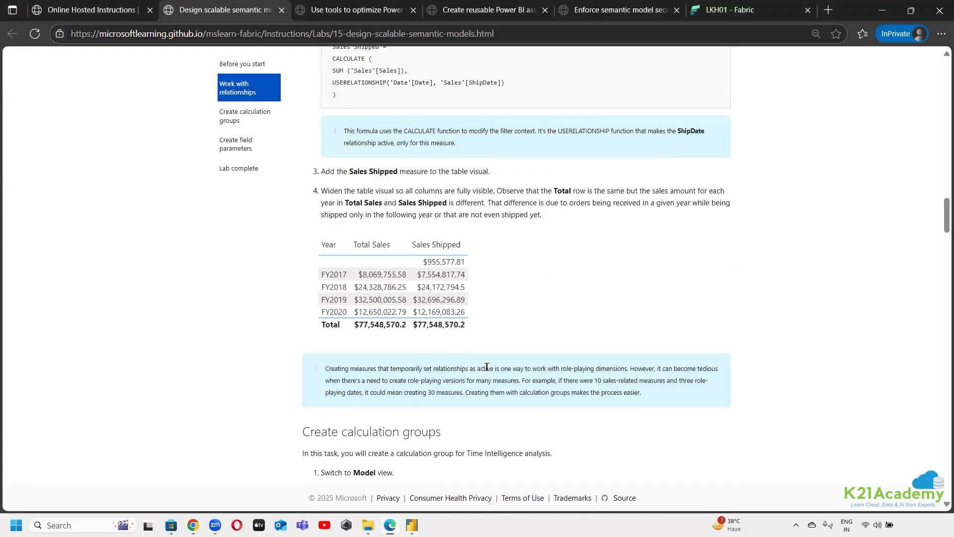
left_click_drag(501, 369, 628, 371)
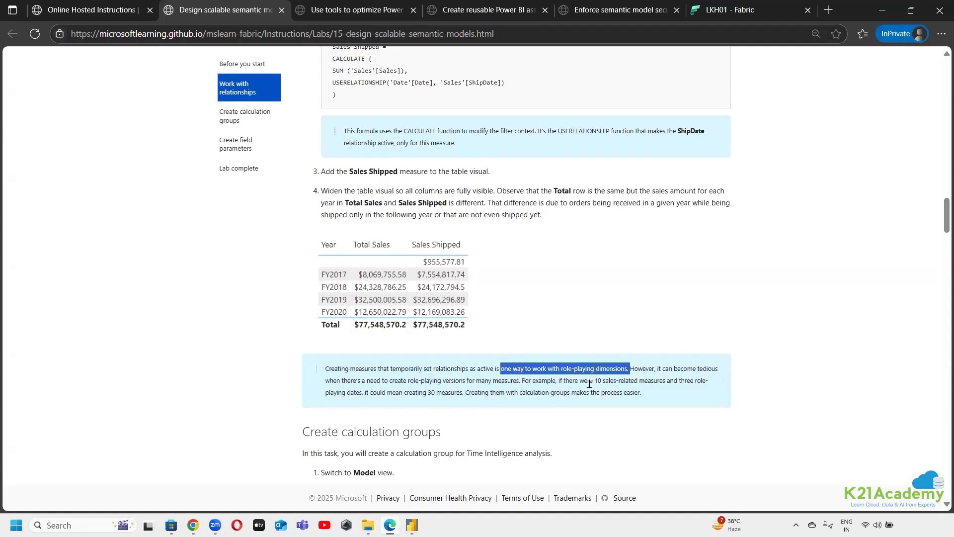
left_click_drag(590, 380, 666, 381)
left_click(824, 380)
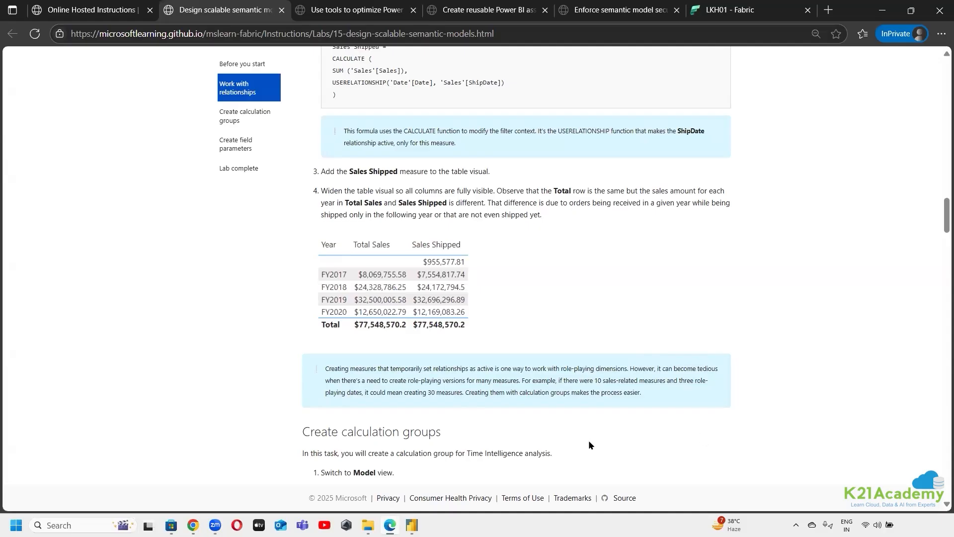
left_click_drag(583, 381, 662, 384)
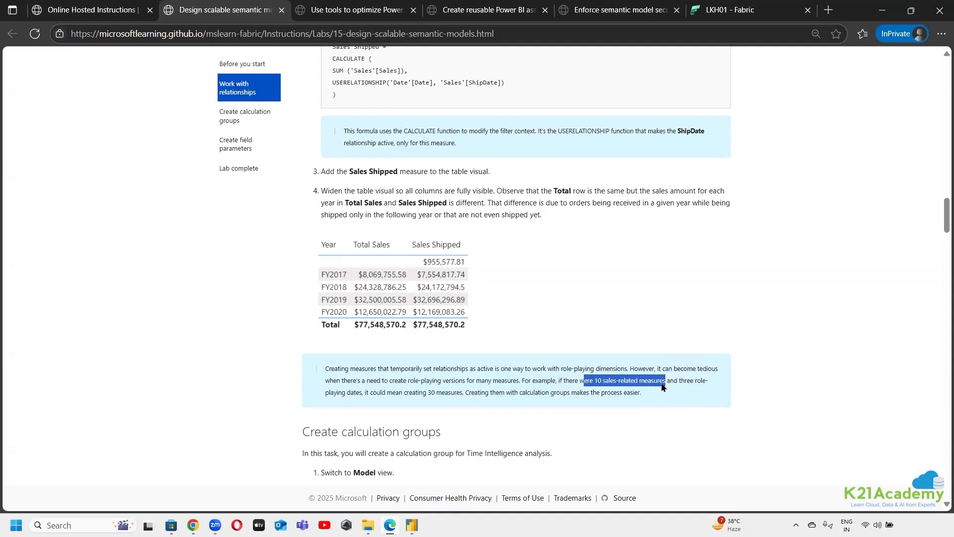
left_click(883, 10)
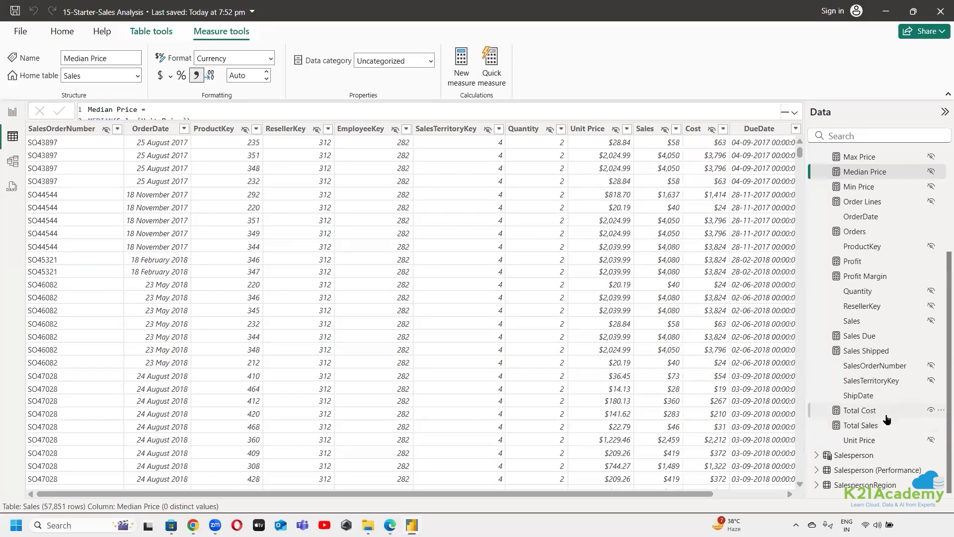
In Power BI Desktop, look through the measures and columns of the Sales table, and minimize the window
scroll(879, 271, "up", 3)
scroll(879, 271, "up", 1)
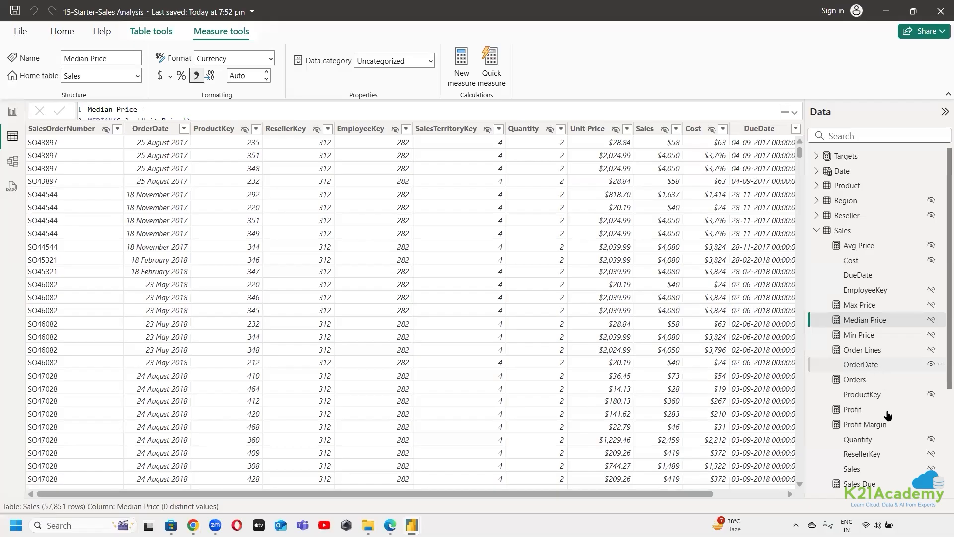
scroll(889, 415, "down", 3)
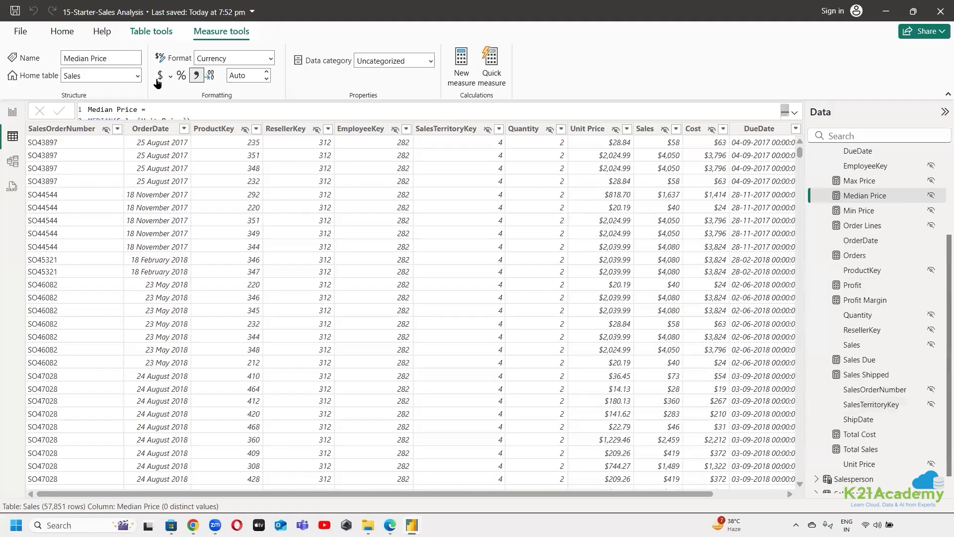
left_click(205, 108)
left_click(890, 11)
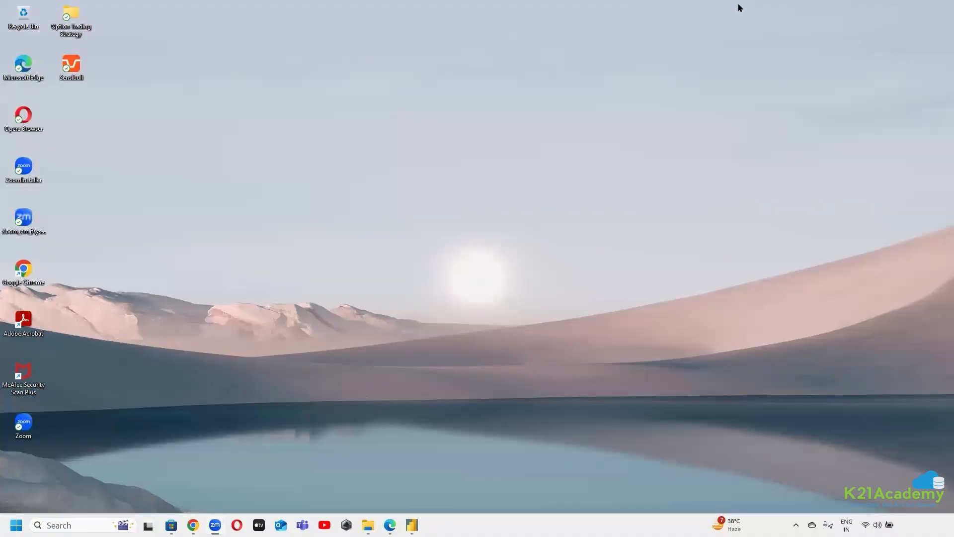
Return to the lab instructions in Edge and read the example on creating 30 measures for three role-playing dates
left_click(391, 526)
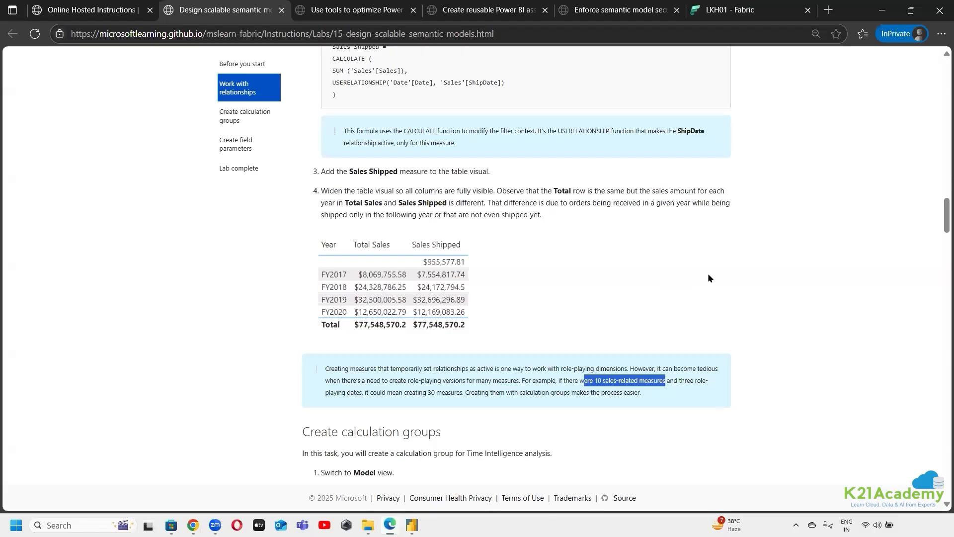
scroll(710, 288, "down", 1)
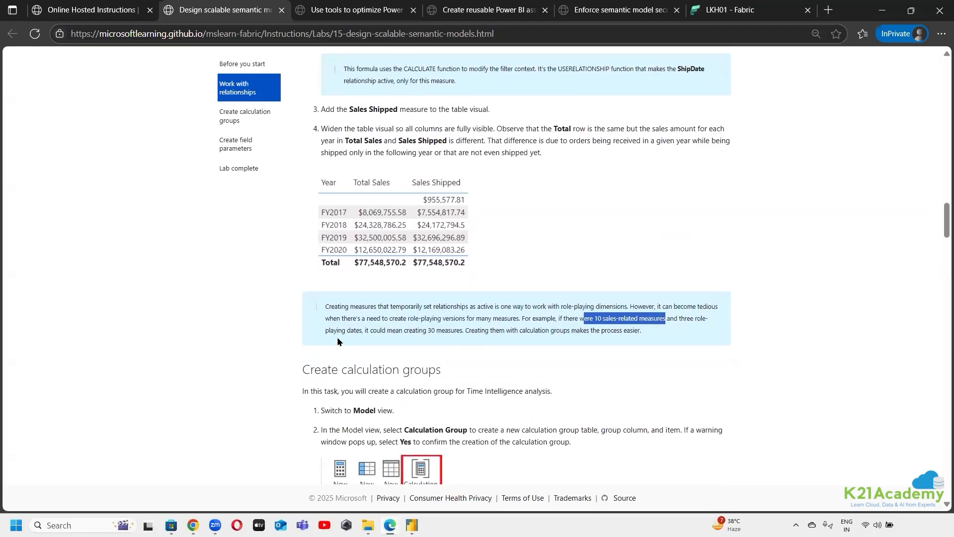
left_click_drag(337, 336, 482, 331)
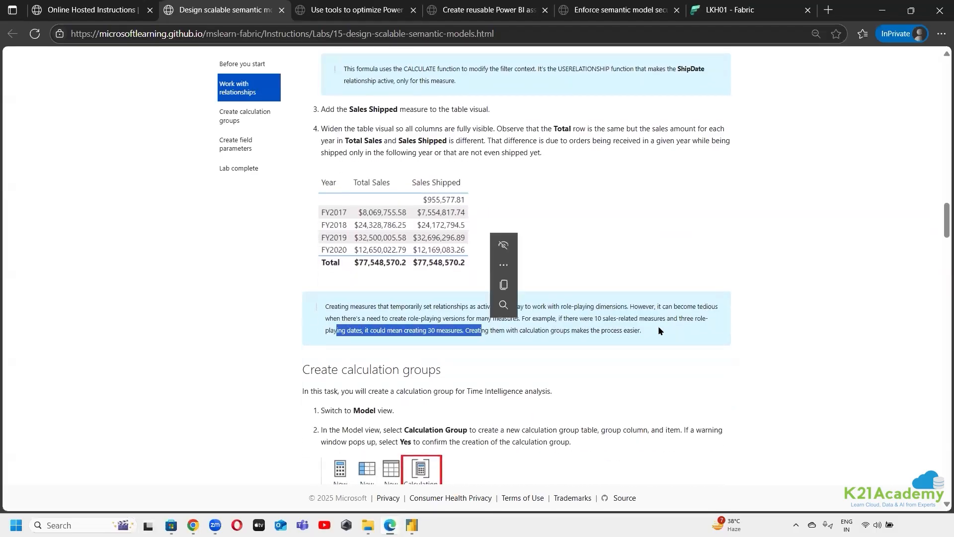
left_click(809, 314)
scroll(468, 287, "up", 7)
scroll(402, 332, "down", 4)
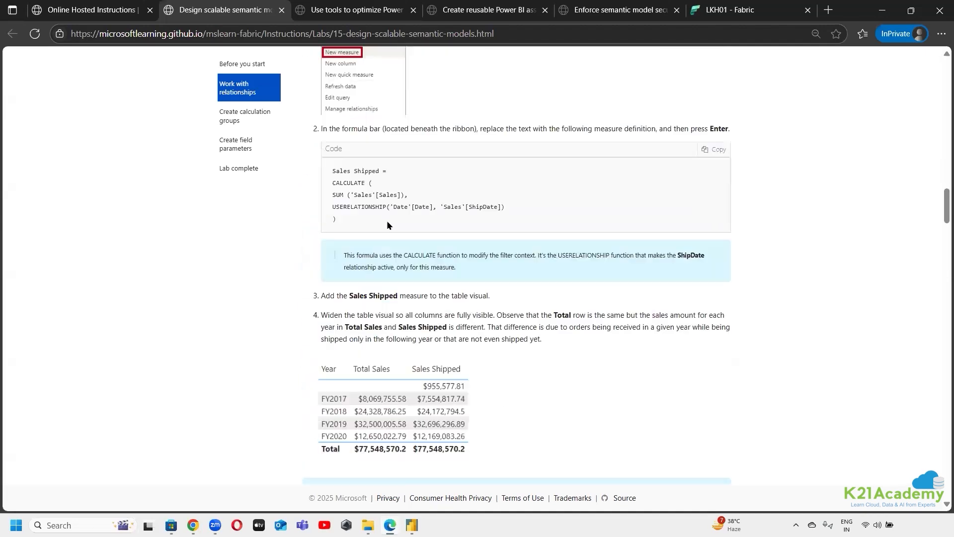
Examine the Sales Shipped code in the lab instructions, focusing on its USERELATIONSHIP line and the SUM of Sales
left_click_drag(326, 171, 378, 241)
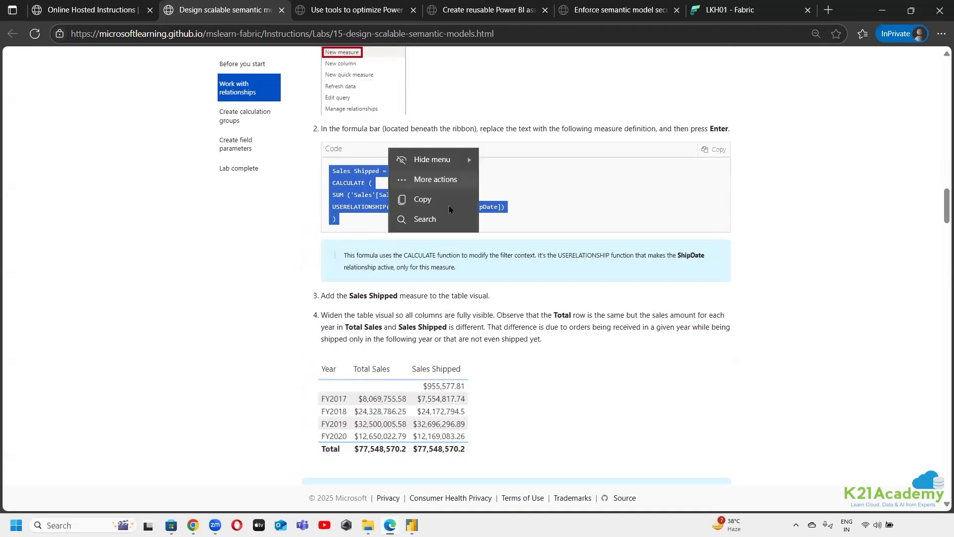
left_click(438, 180)
left_click(416, 253)
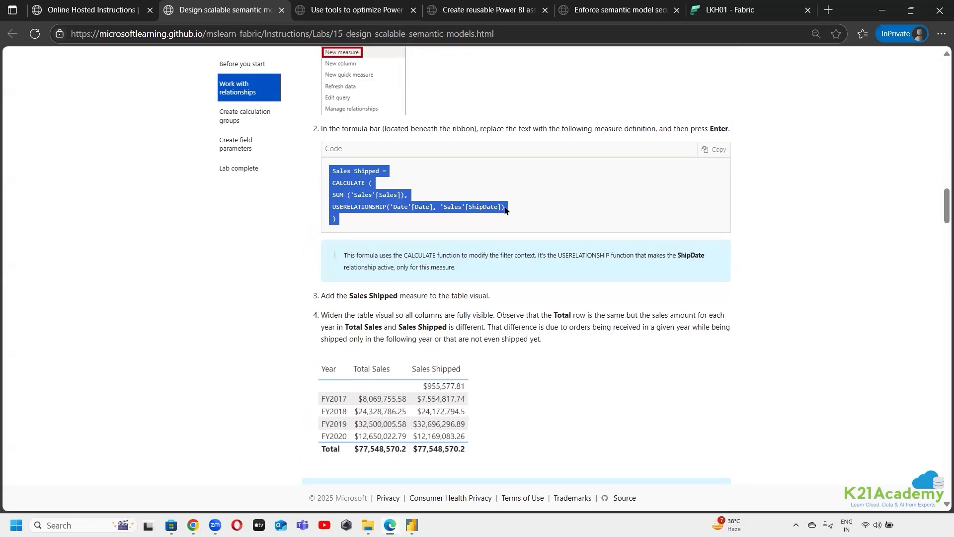
left_click_drag(505, 210, 316, 210)
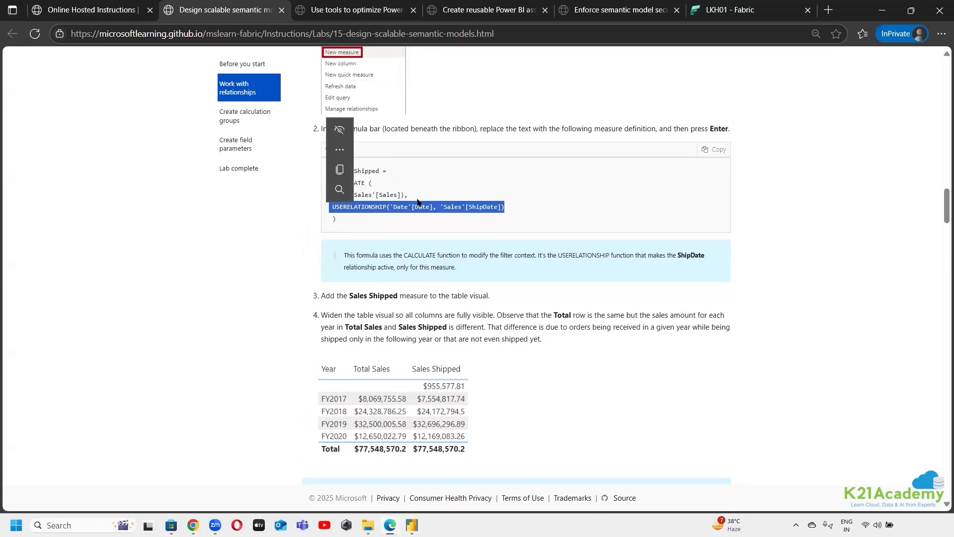
left_click_drag(416, 195, 417, 188)
left_click(355, 195)
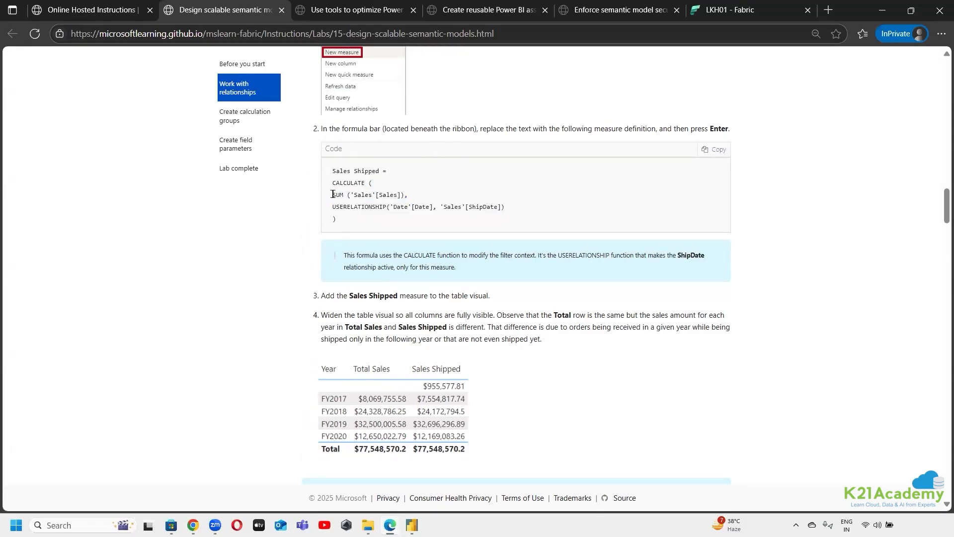
left_click_drag(332, 194, 417, 195)
left_click(376, 193)
double_click(392, 194)
left_click(594, 214)
scroll(493, 293, "down", 3)
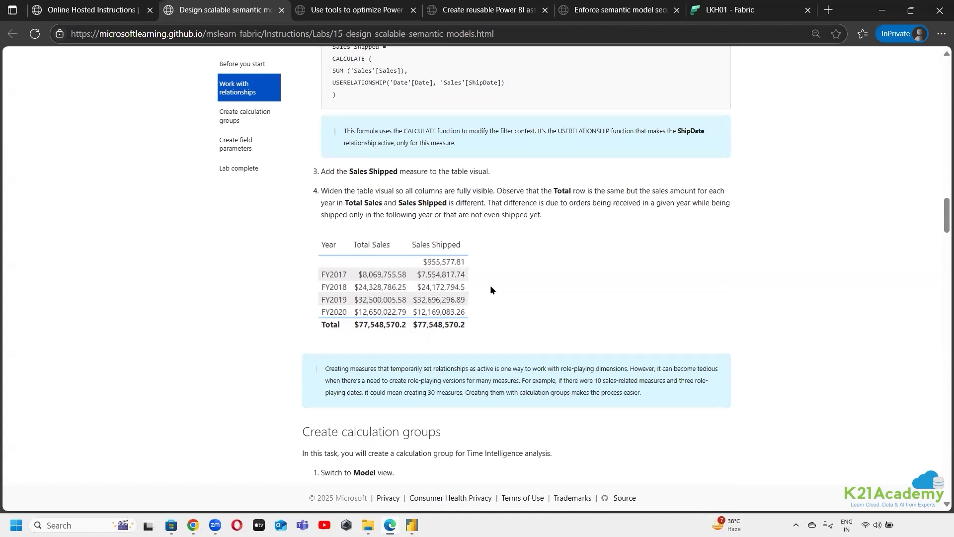
Read the Create calculation groups section of the lab, including its Time Intelligence purpose and the steps for the calculation items
scroll(490, 288, "down", 6)
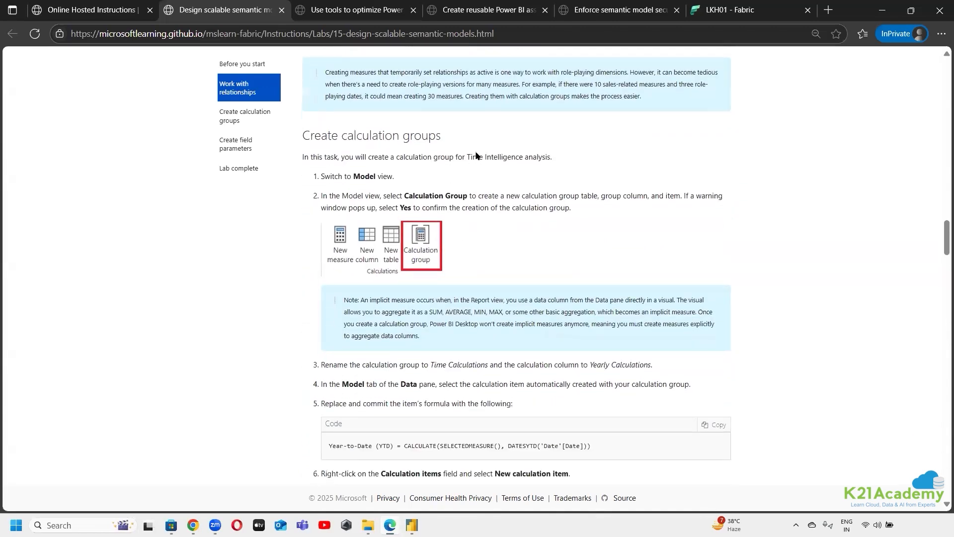
left_click_drag(466, 142, 553, 143)
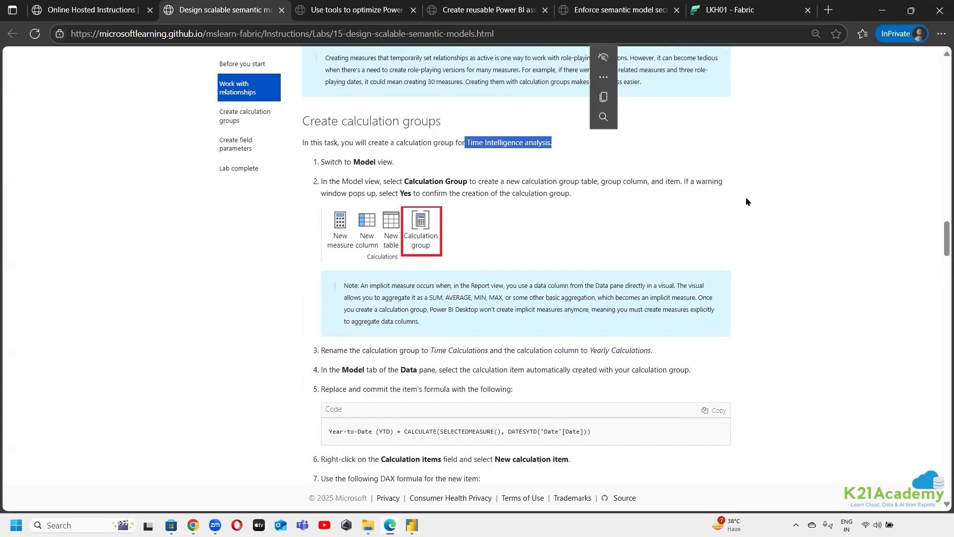
left_click(860, 202)
scroll(834, 227, "up", 3)
scroll(832, 231, "up", 2)
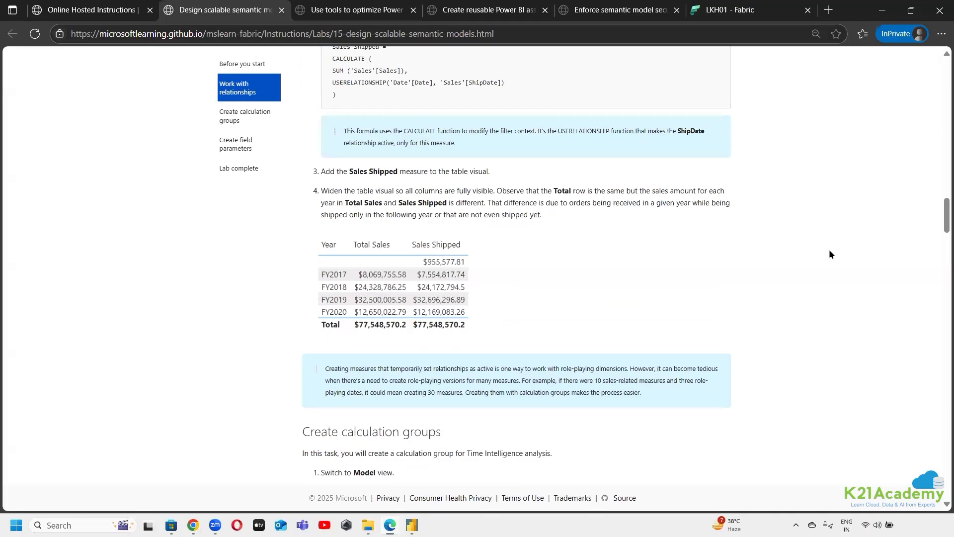
scroll(826, 252, "down", 6)
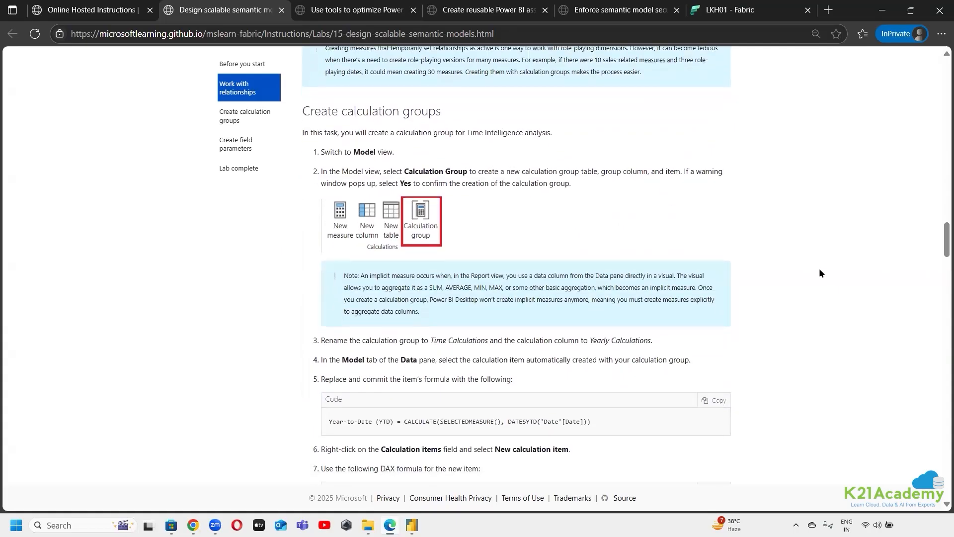
scroll(819, 273, "down", 1)
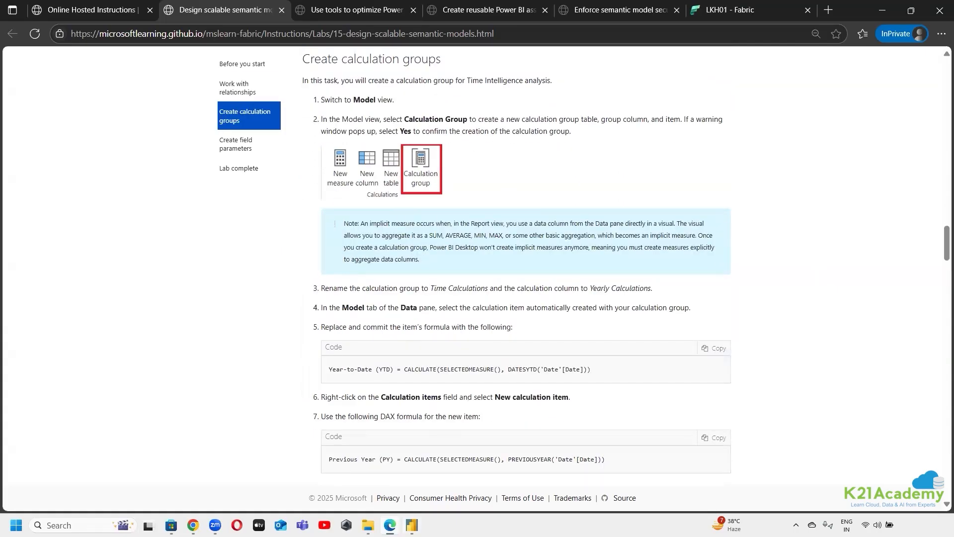
Switch to Power BI Desktop, create a new calculation group in Model view, and return to the lab instructions in Edge
mouse_move(411, 524)
left_click(462, 468)
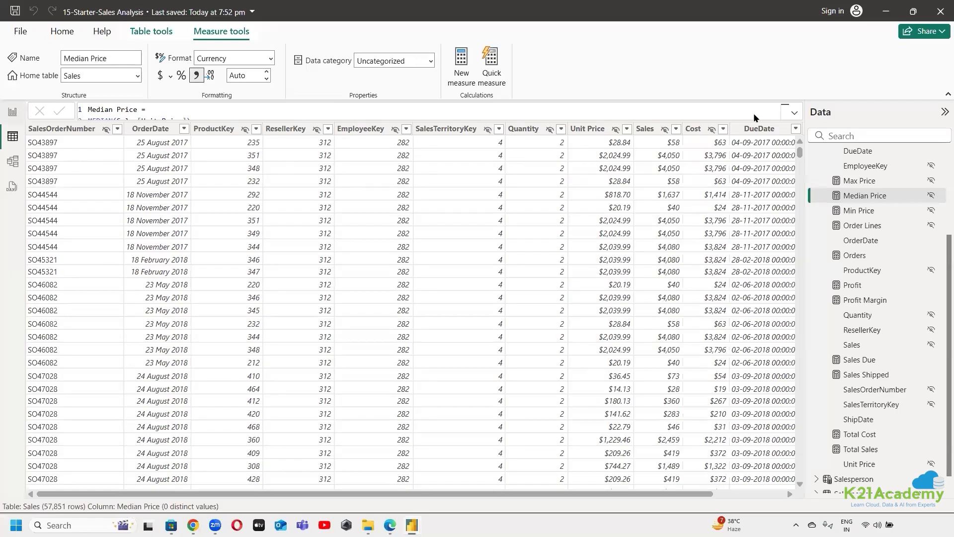
left_click(12, 161)
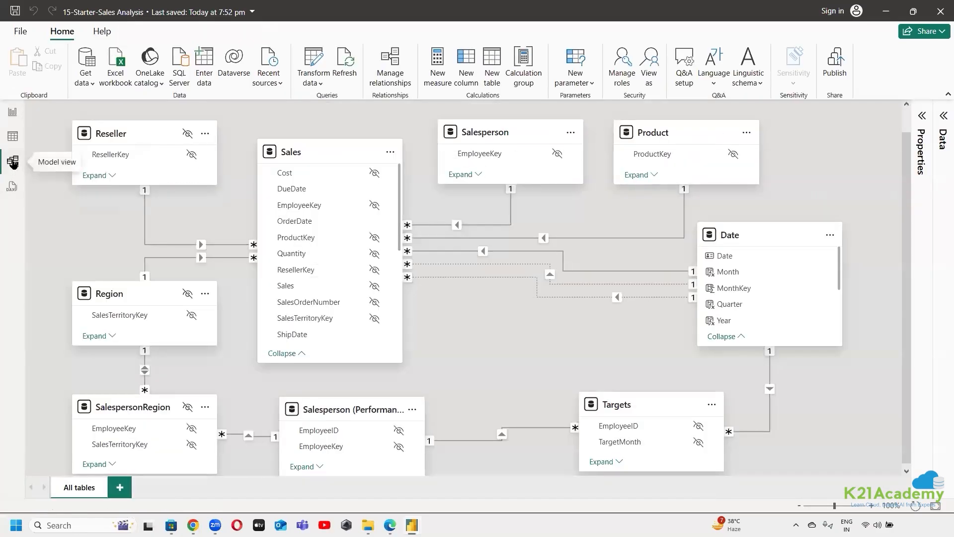
left_click(523, 80)
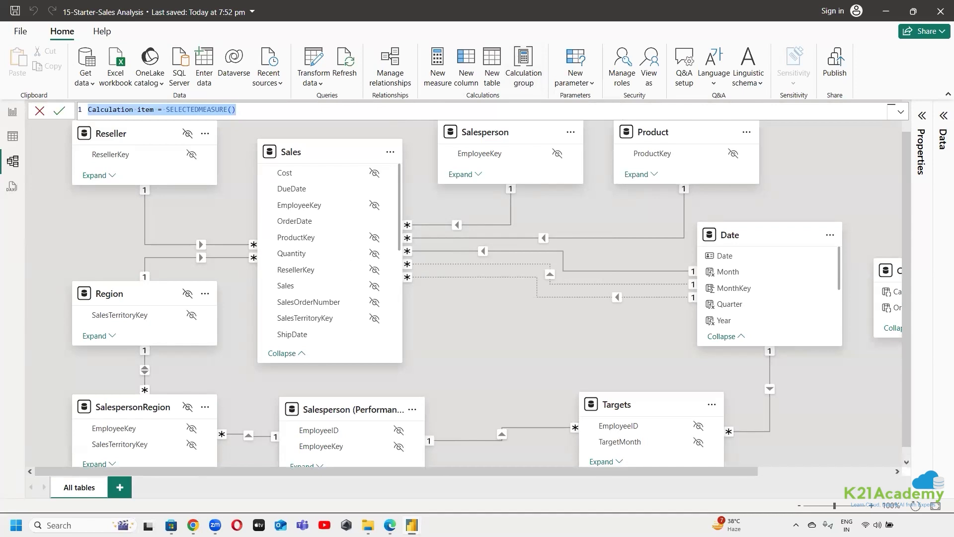
mouse_move(390, 525)
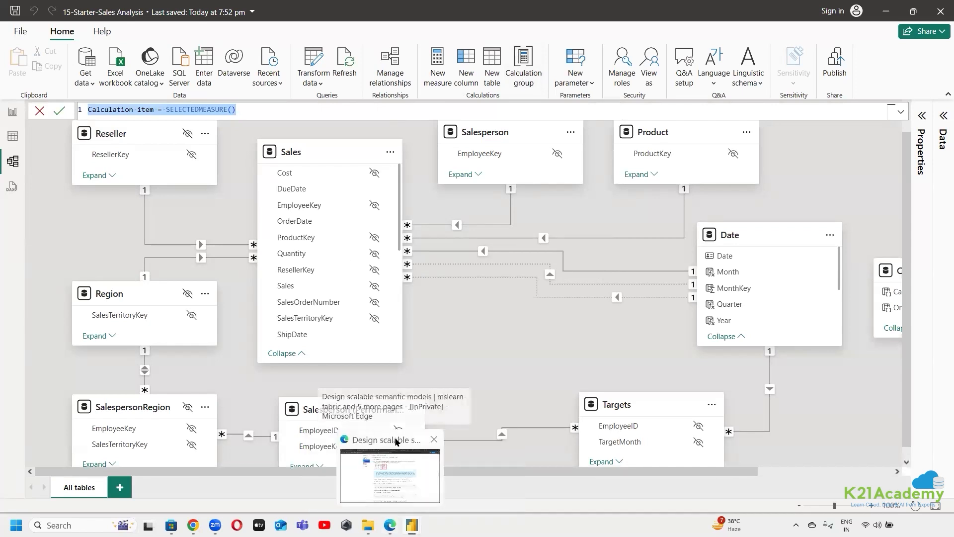
left_click(396, 442)
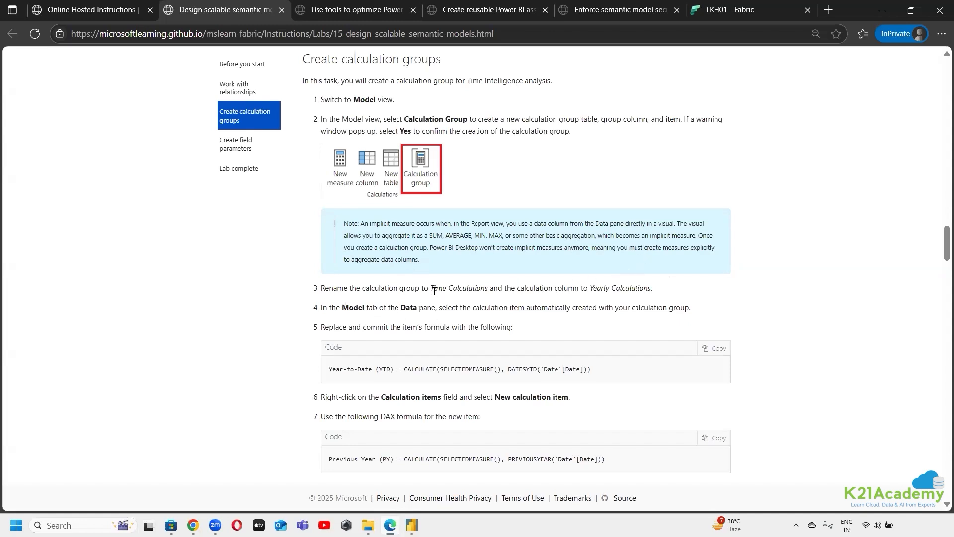
left_click_drag(431, 288, 490, 288)
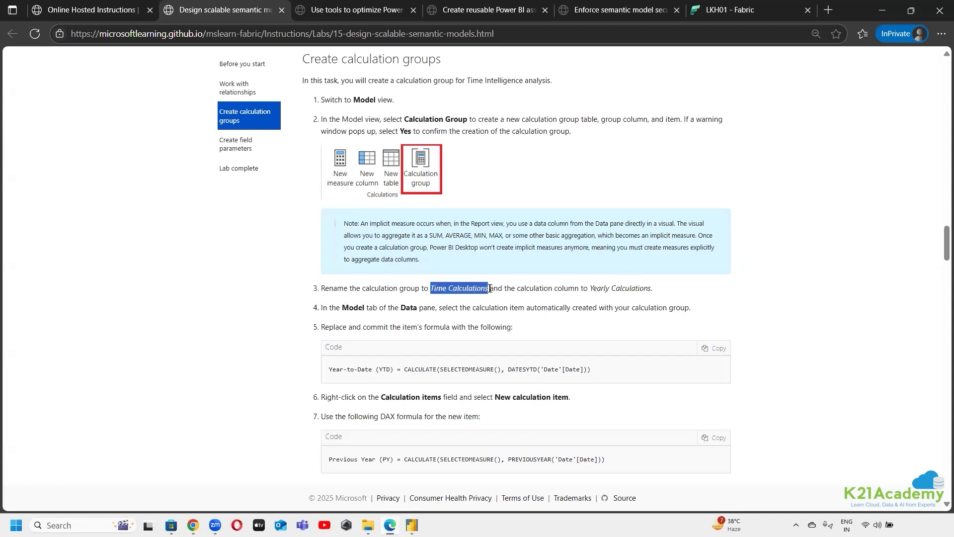
right_click(461, 289)
left_click(514, 301)
left_click(411, 525)
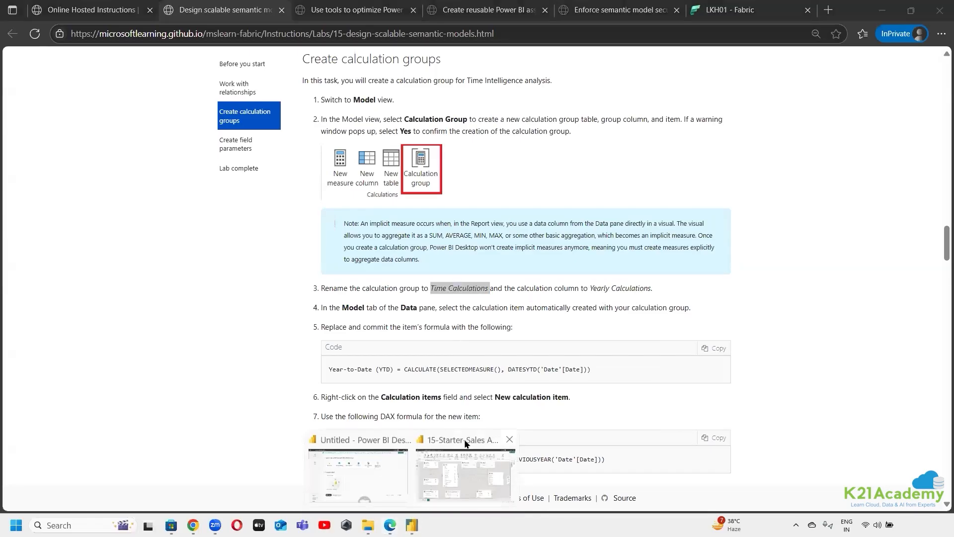
left_click(465, 443)
key("ctrl+a")
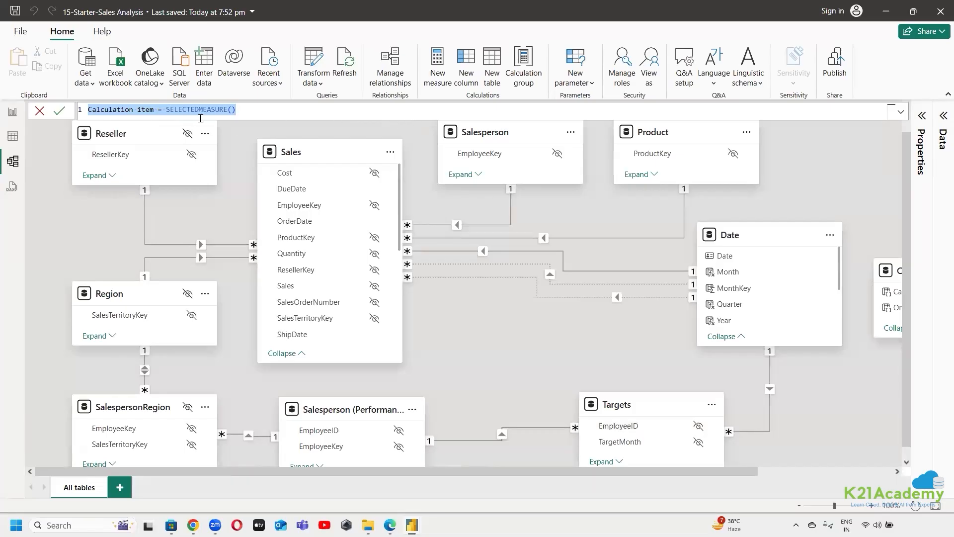
key("alt+Tab")
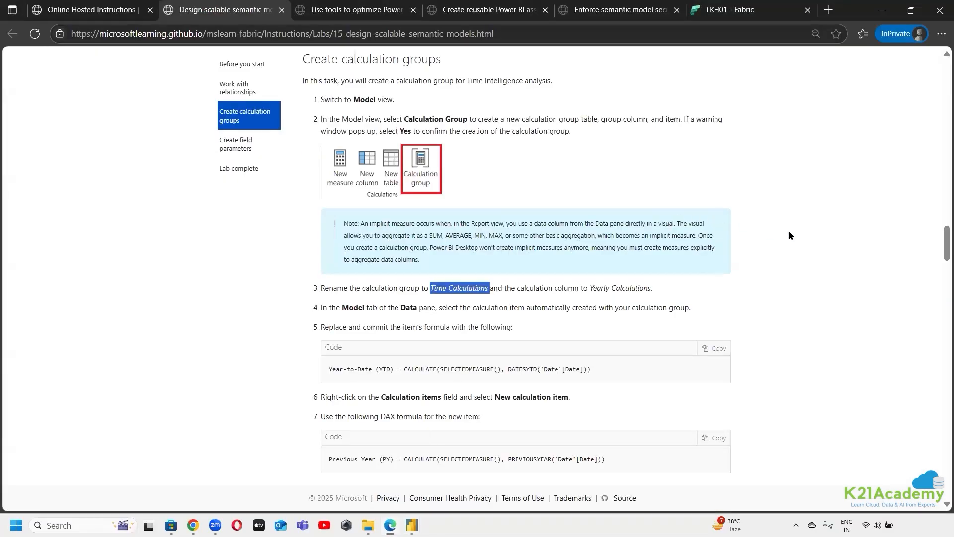
Copy the Year-to-Date (YTD) formula from the lab's calculation group instructions and switch to the 15-Starter-Sales Analysis file in Power BI Desktop
scroll(818, 297, "up", 1)
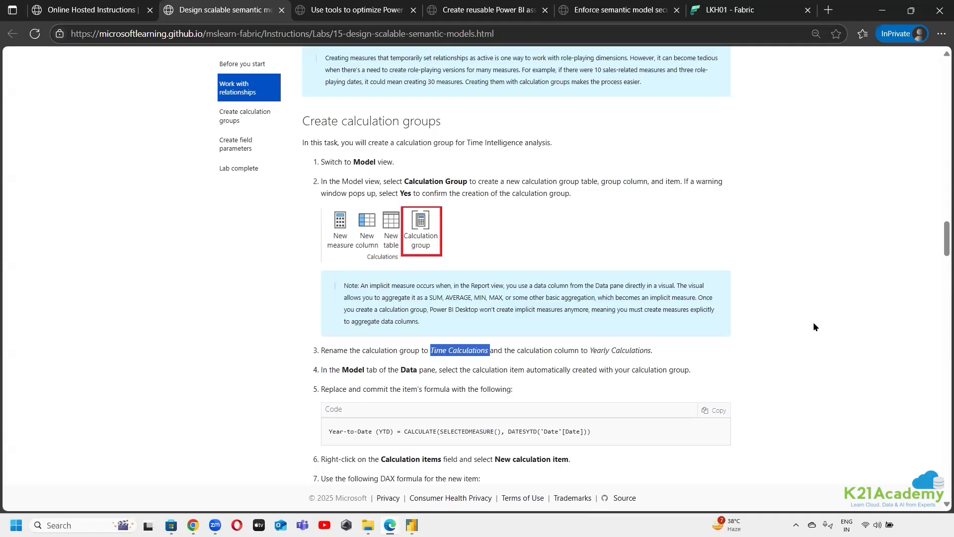
scroll(814, 327, "down", 10)
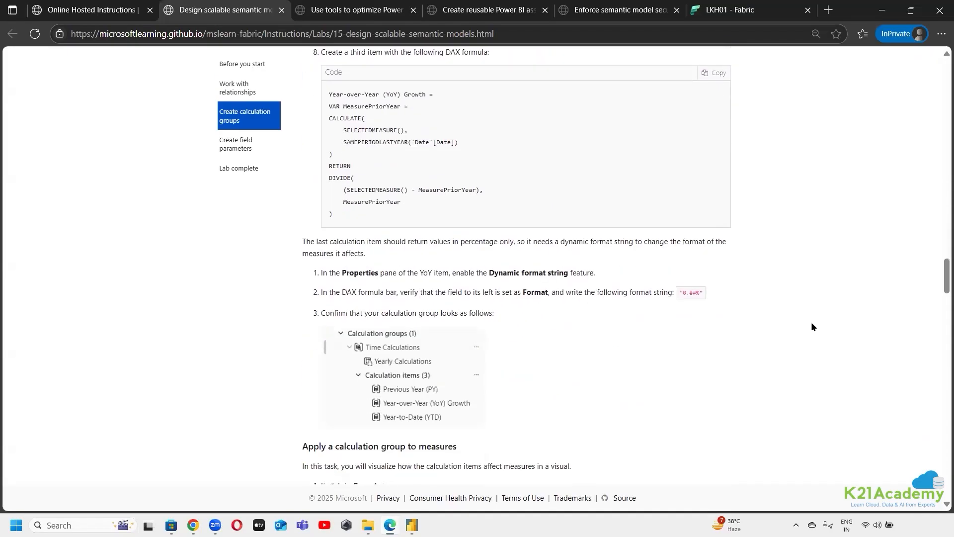
scroll(812, 323, "down", 1)
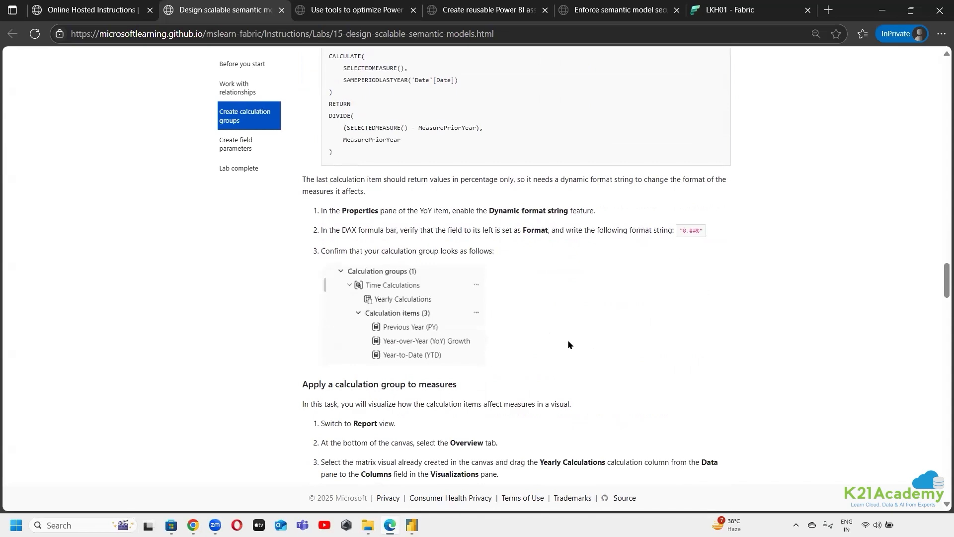
scroll(568, 344, "down", 6)
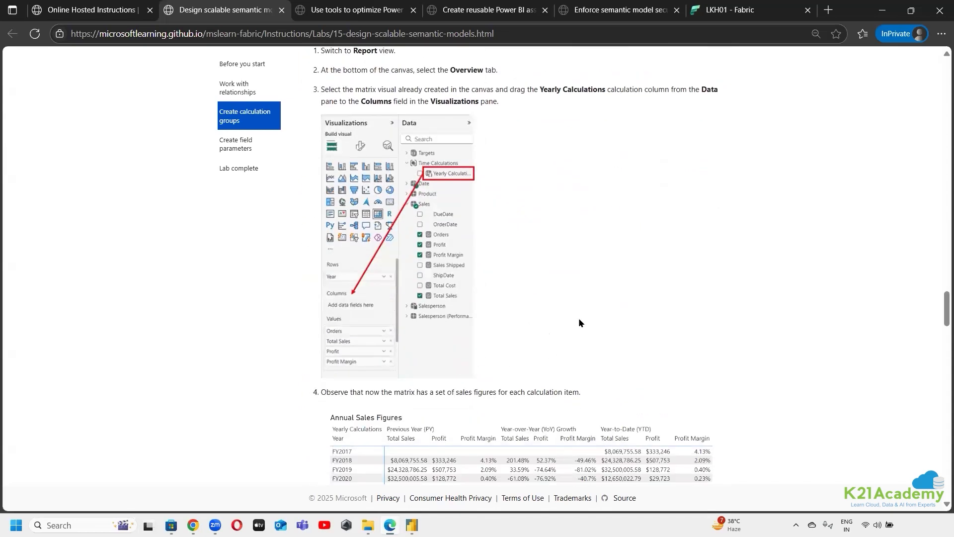
scroll(580, 323, "up", 15)
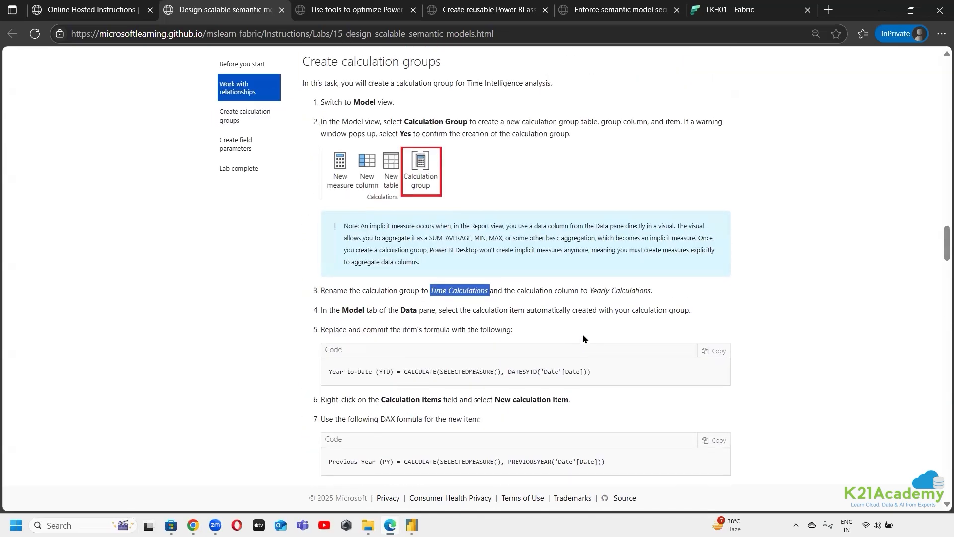
scroll(583, 338, "down", 1)
left_click(719, 288)
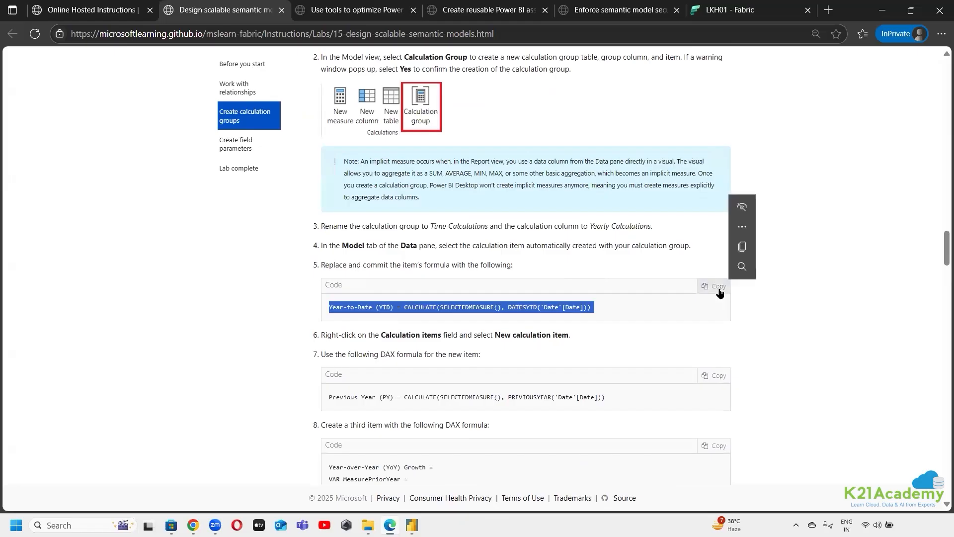
scroll(623, 426, "up", 2)
scroll(411, 442, "down", 2)
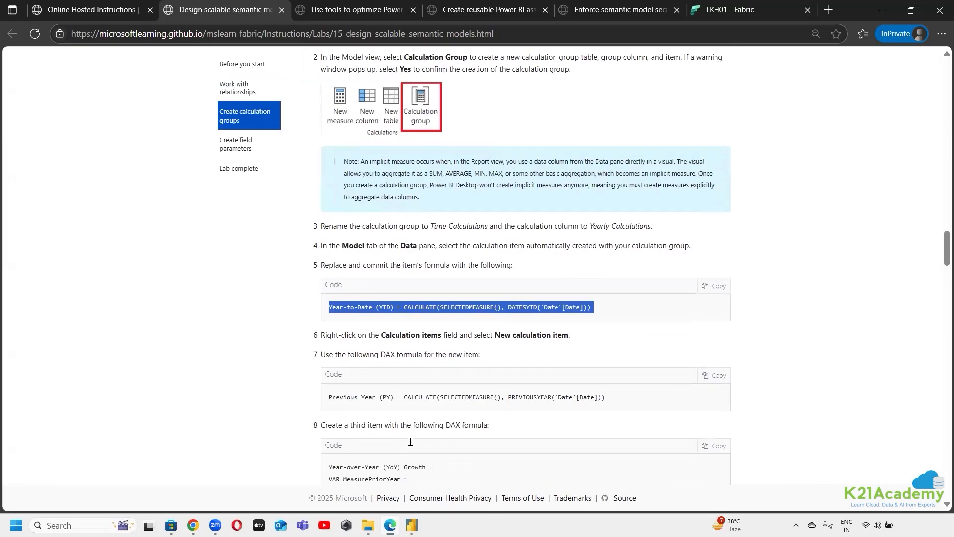
mouse_move(412, 525)
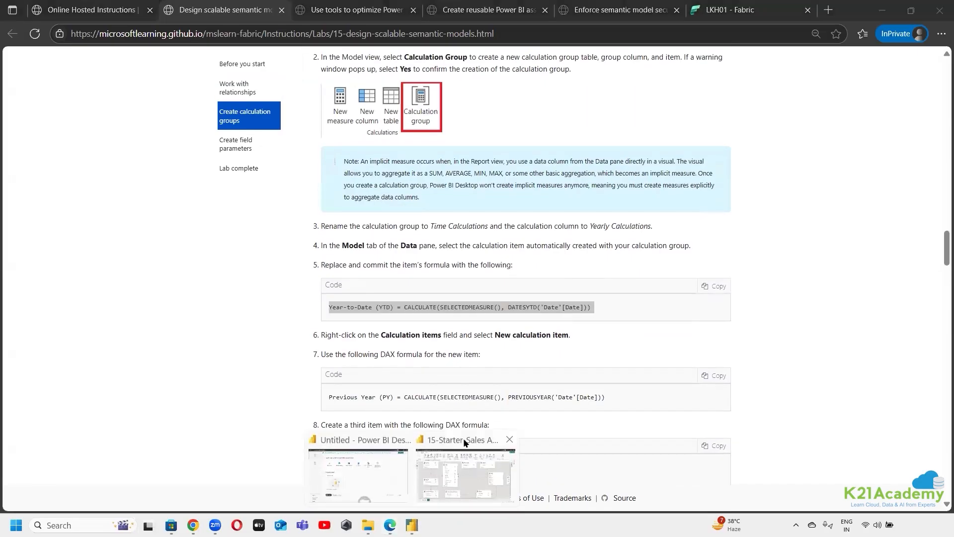
left_click(467, 455)
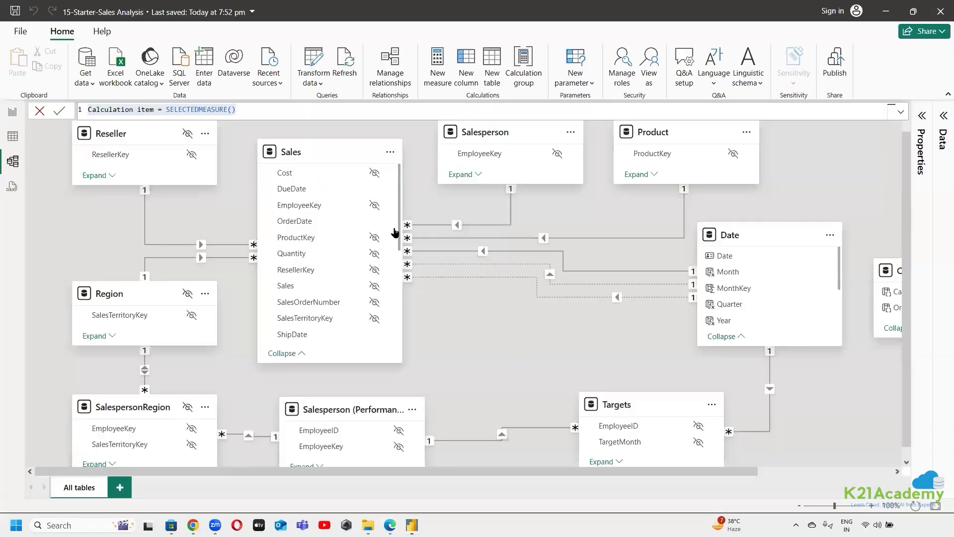
Replace the default calculation item's formula with Year-to-Date (YTD) = CALCULATE(SELECTEDMEASURE(), DATESYTD('Date'[Date])) and commit it
left_click(942, 118)
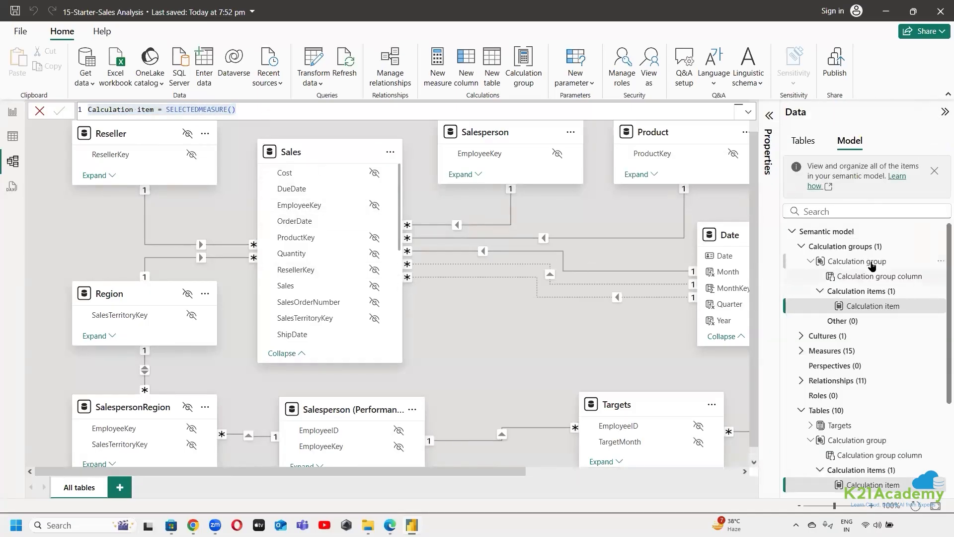
left_click(246, 110)
key("ctrl+a")
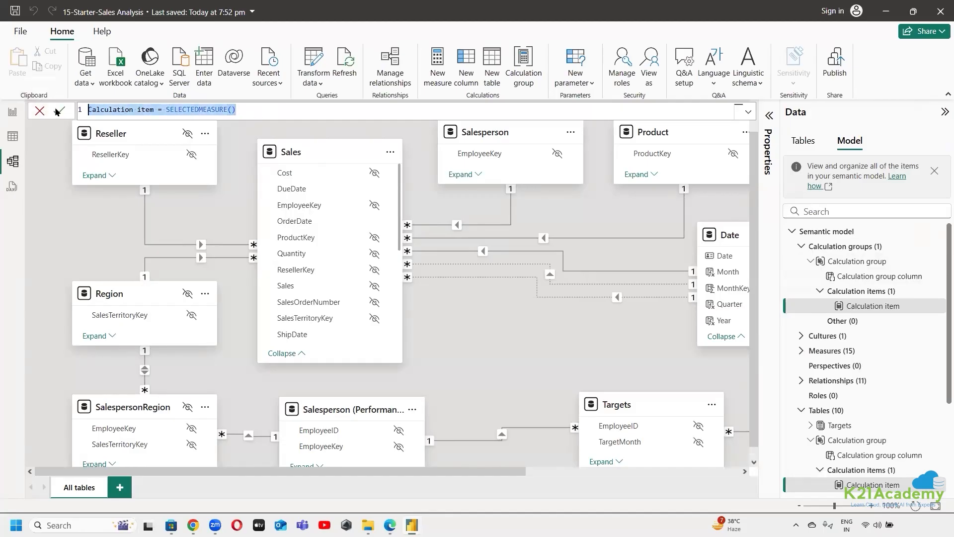
key("ctrl+v")
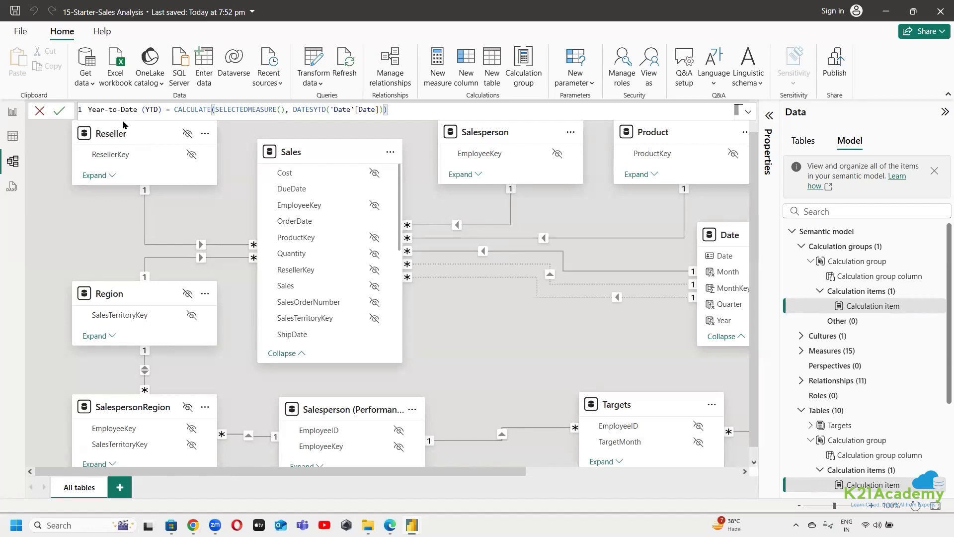
left_click(748, 112)
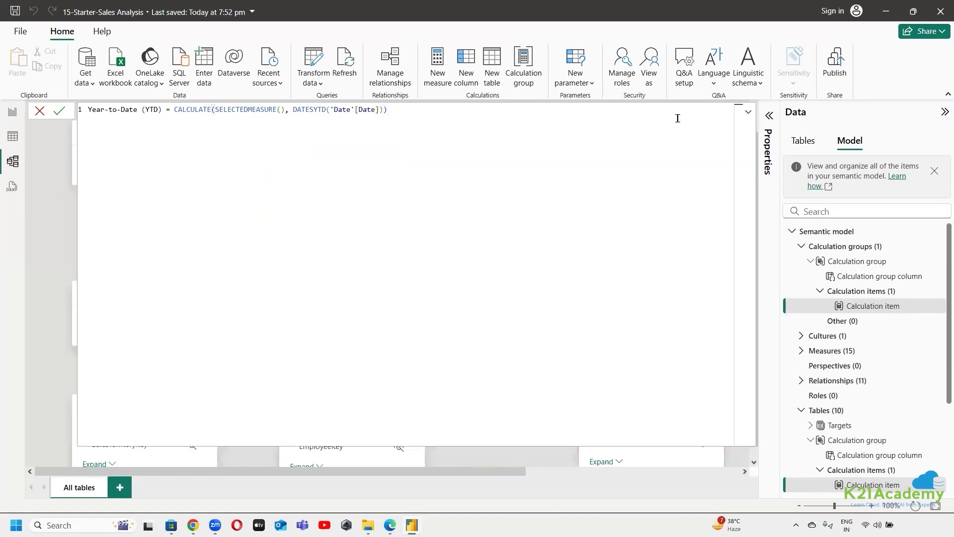
left_click(748, 113)
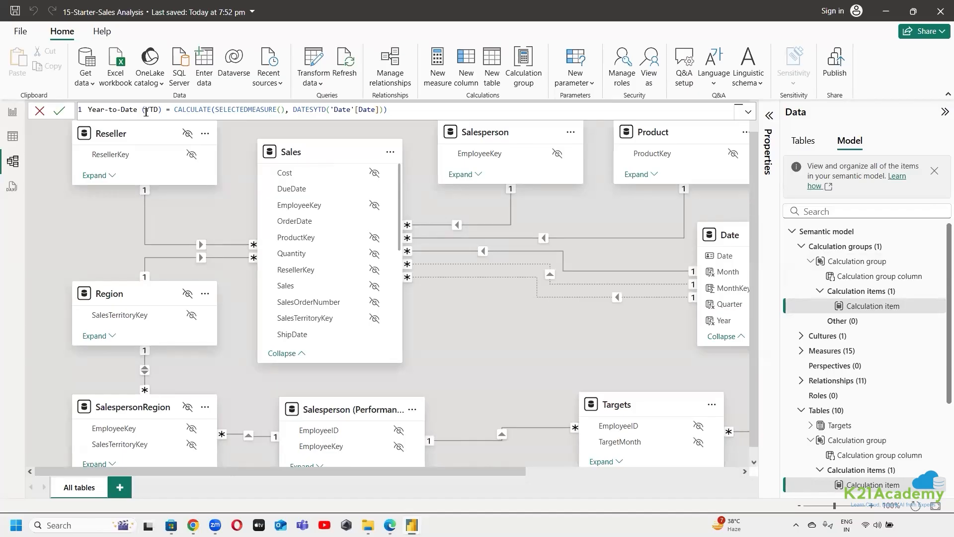
left_click(59, 110)
left_click(901, 279)
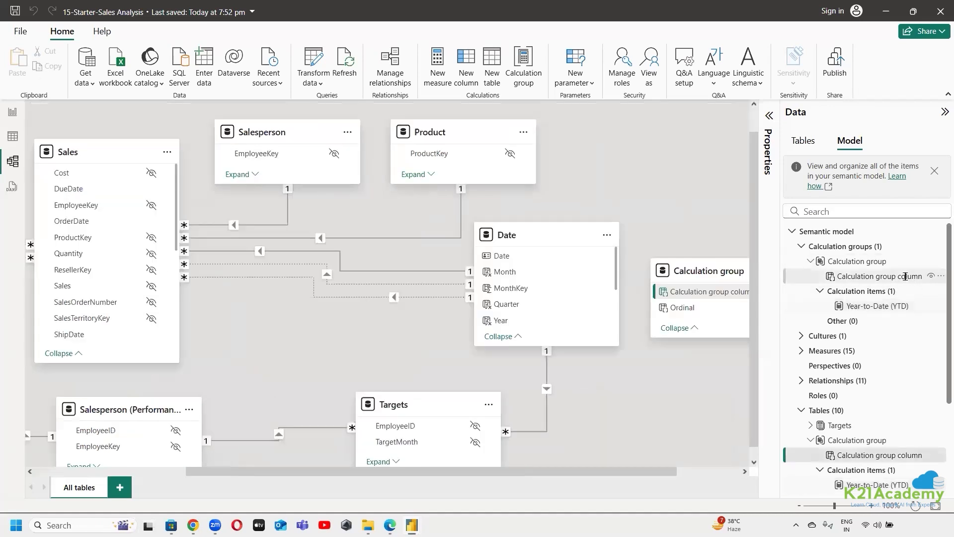
double_click(919, 279)
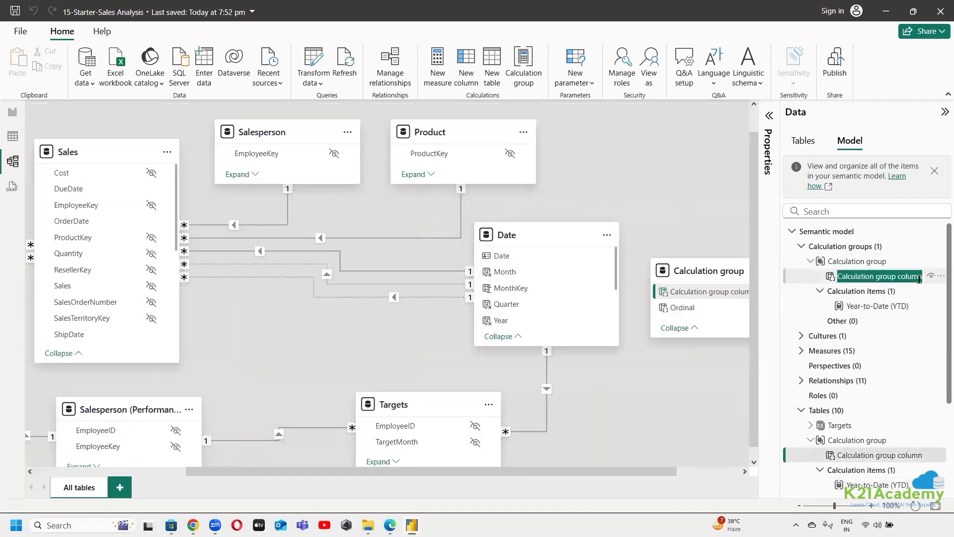
key("BackSpace")
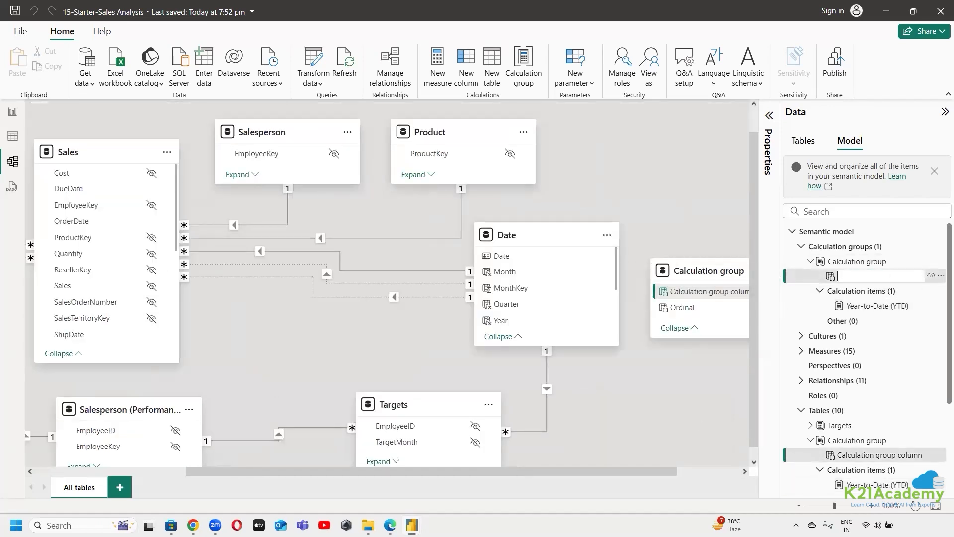
left_click(390, 525)
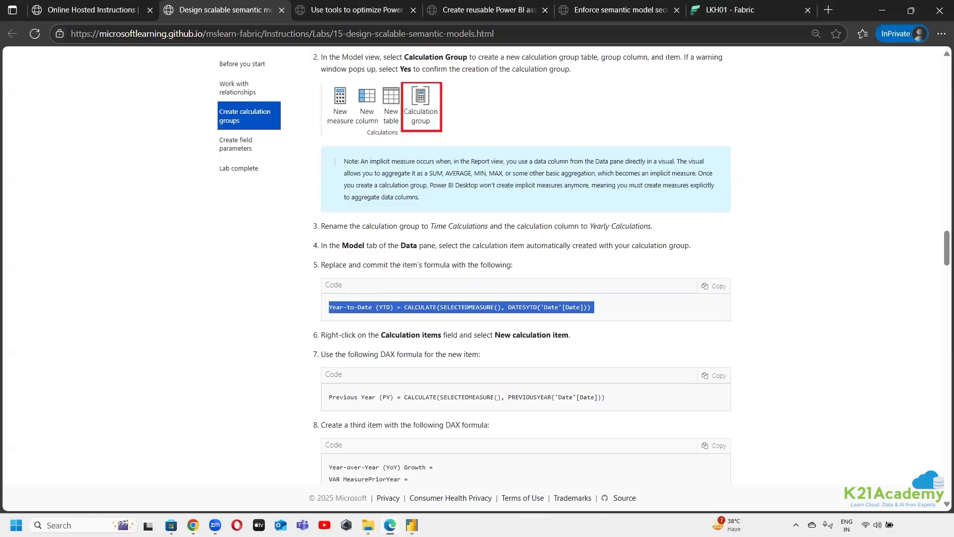
left_click(882, 10)
Rename the calculation group column as Yearly Calculations and move the Calculation group table up in the diagram, near the Product table
double_click(892, 276)
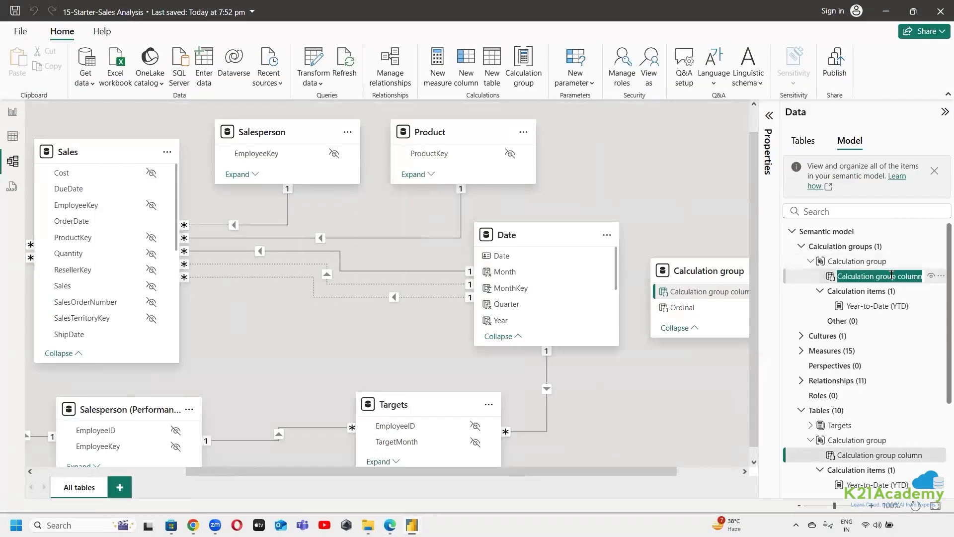
key("BackSpace")
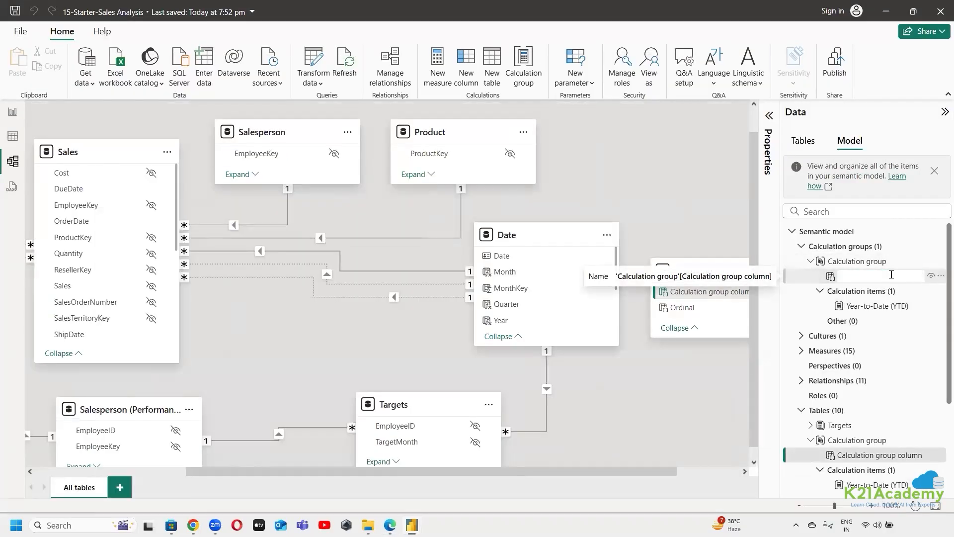
type("Ya")
type("early")
type(" V")
key("BackSpace")
type("Calculations")
key("Return")
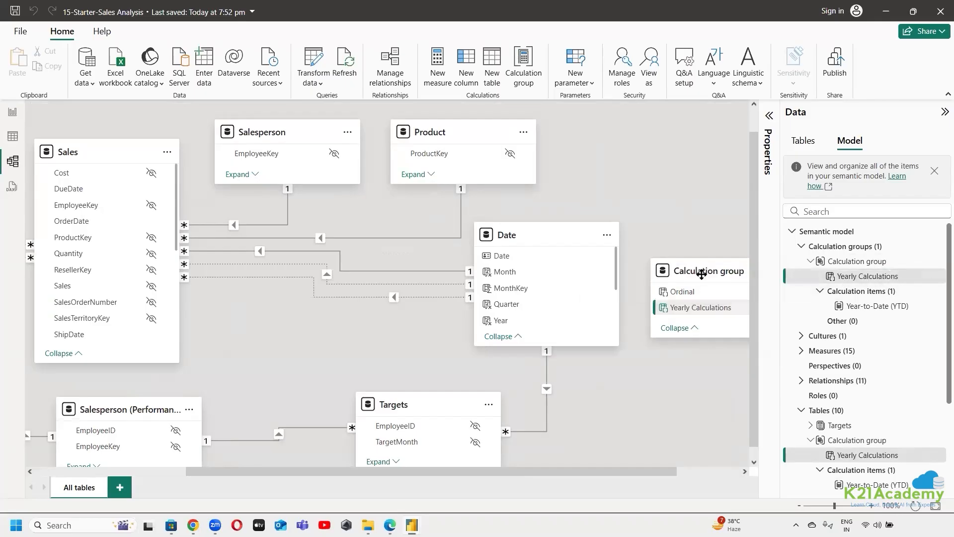
left_click_drag(690, 250, 676, 139)
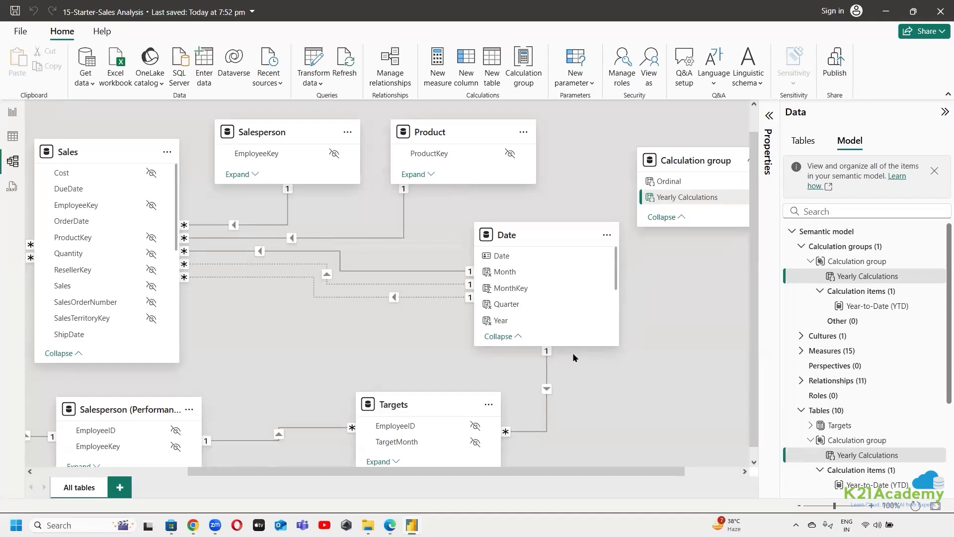
Copy the name Time Calculations from the lab instructions in Edge and return to Power BI Desktop
left_click(389, 525)
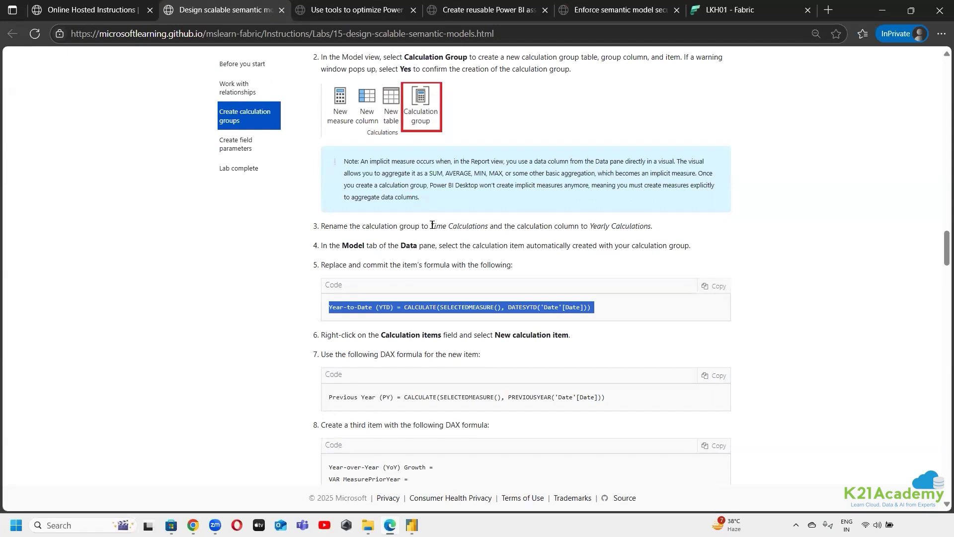
left_click(485, 226)
left_click_drag(434, 226, 490, 226)
left_click(458, 246)
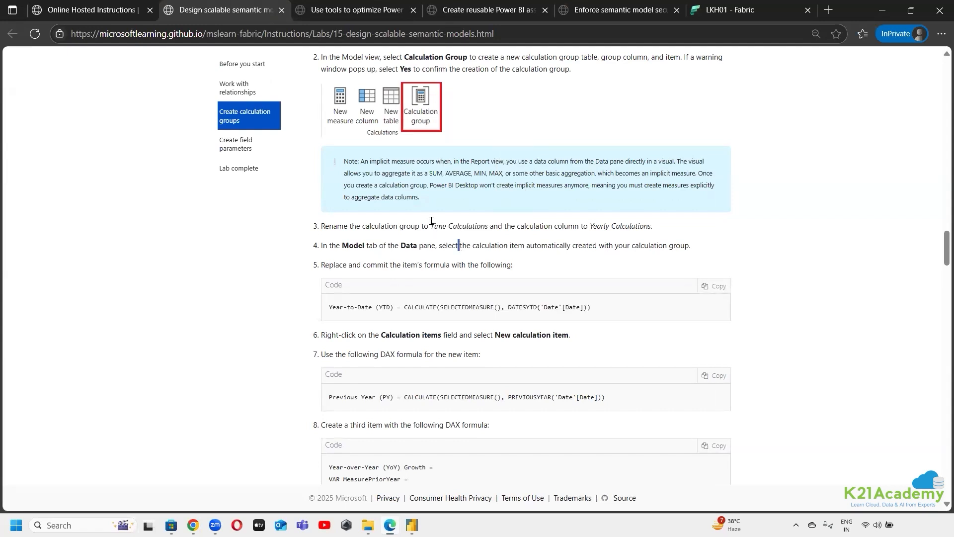
left_click_drag(431, 223, 490, 226)
right_click(484, 227)
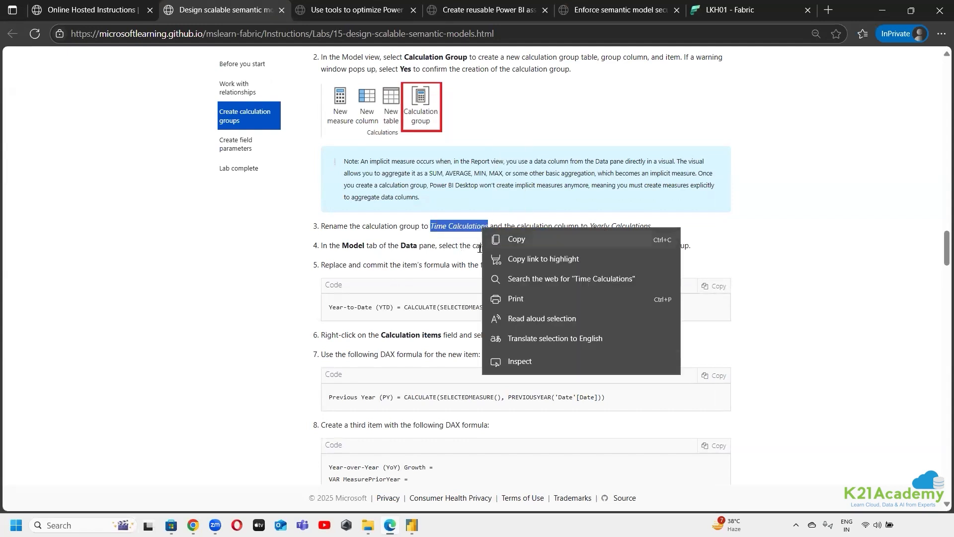
left_click(502, 239)
left_click(411, 525)
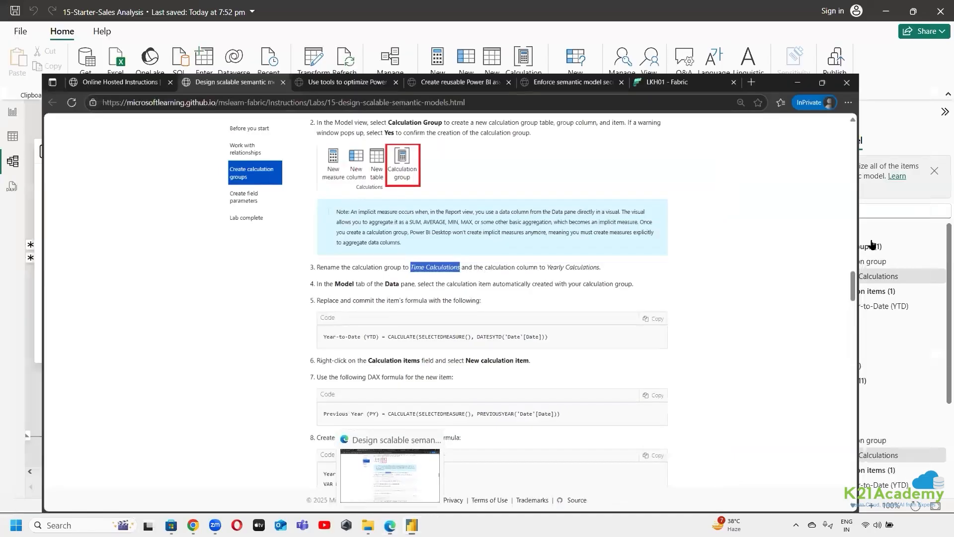
Rename the calculation group as Time Calculations and go to its Calculation items
left_click(898, 256)
double_click(897, 257)
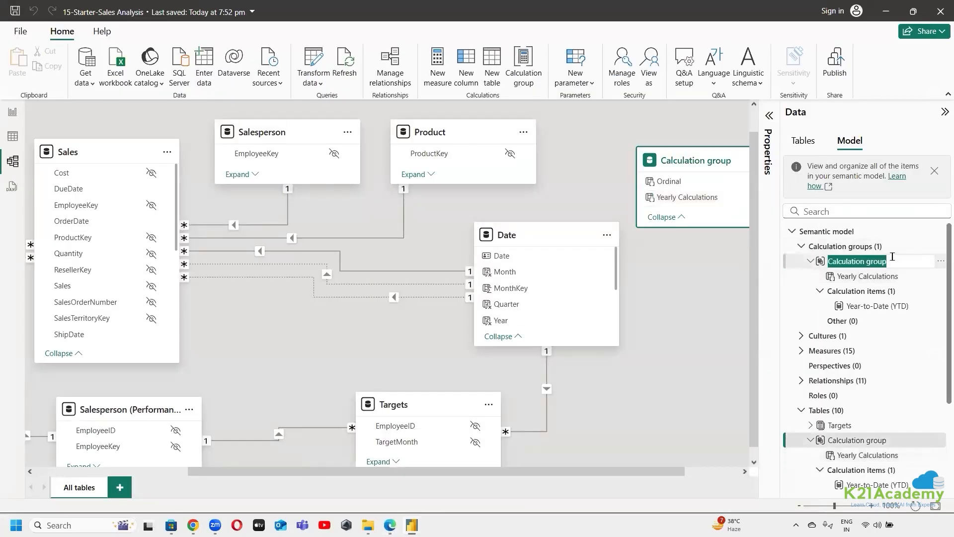
key("ctrl+v")
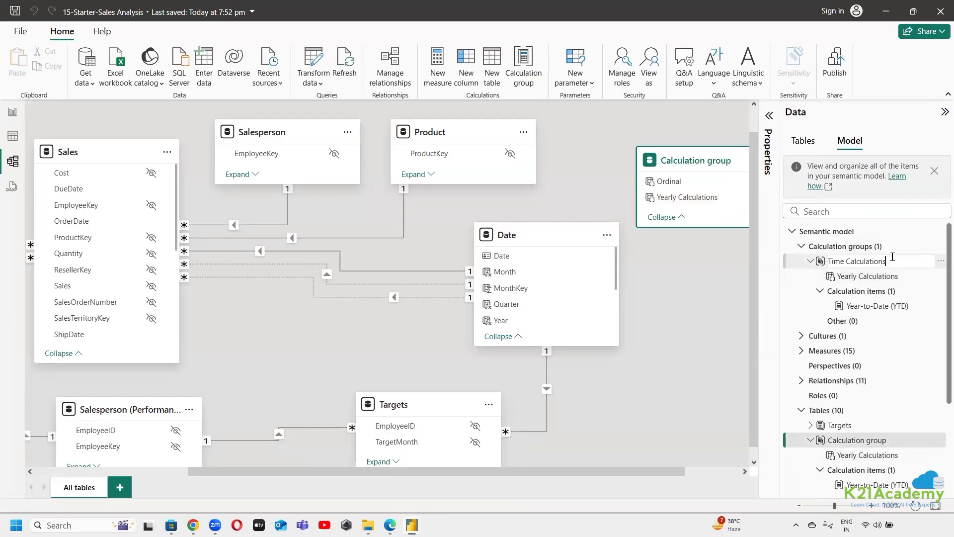
key("Return")
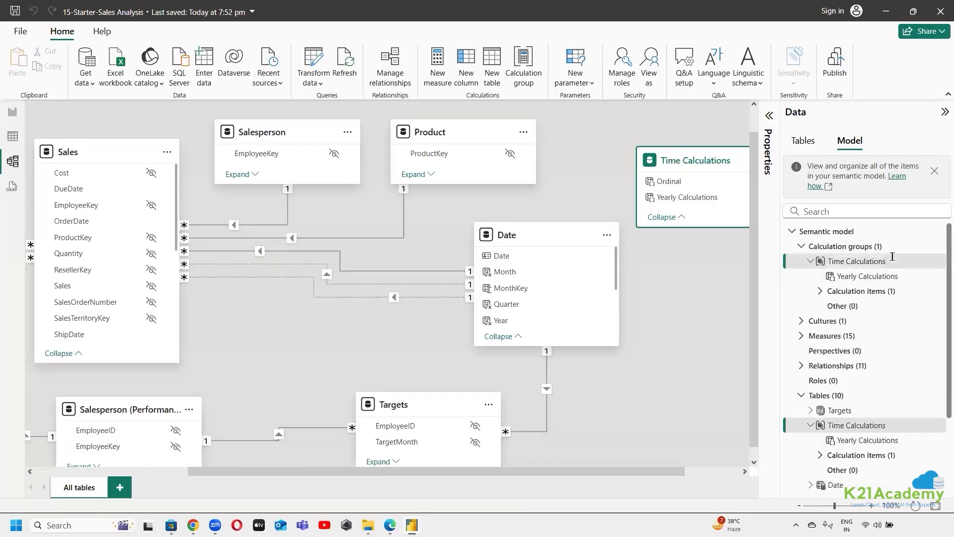
left_click(856, 290)
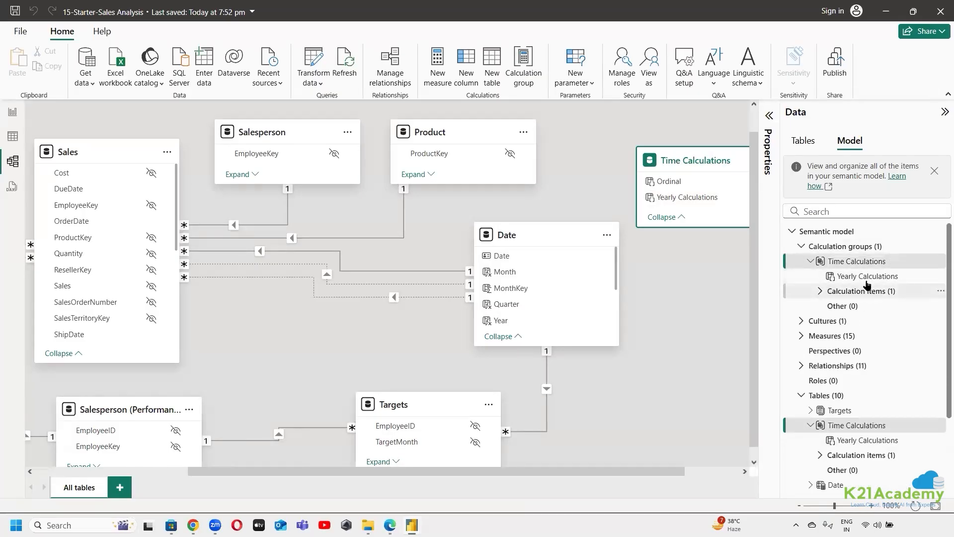
Expand the Calculation items of the Time Calculations group in the semantic model tree
left_click(818, 292)
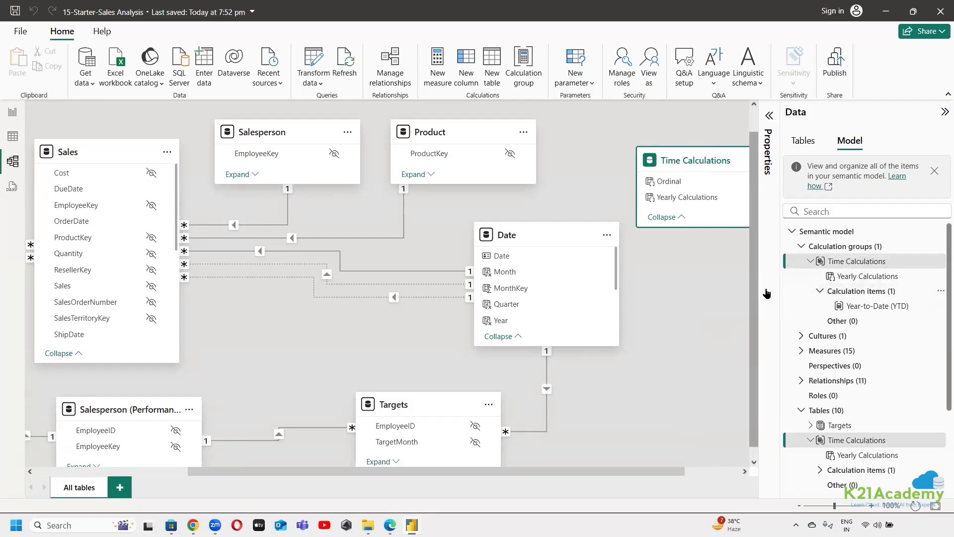
scroll(890, 306, "down", 2)
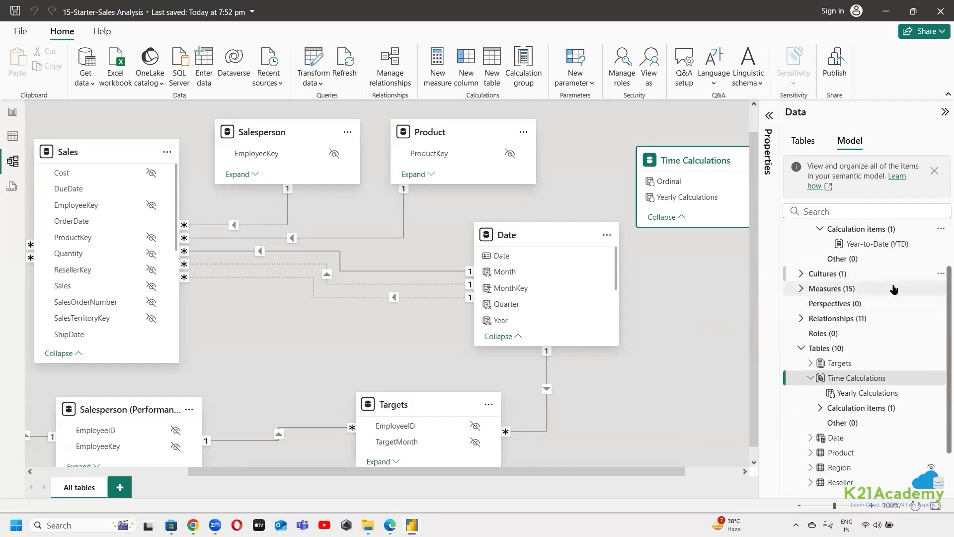
scroll(895, 308, "up", 2)
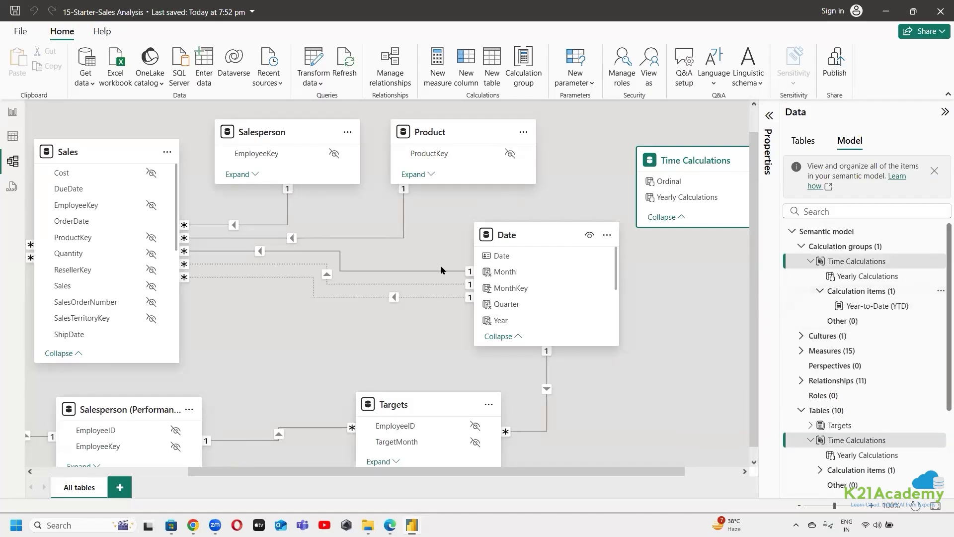
left_click(667, 400)
left_click_drag(596, 470, 763, 497)
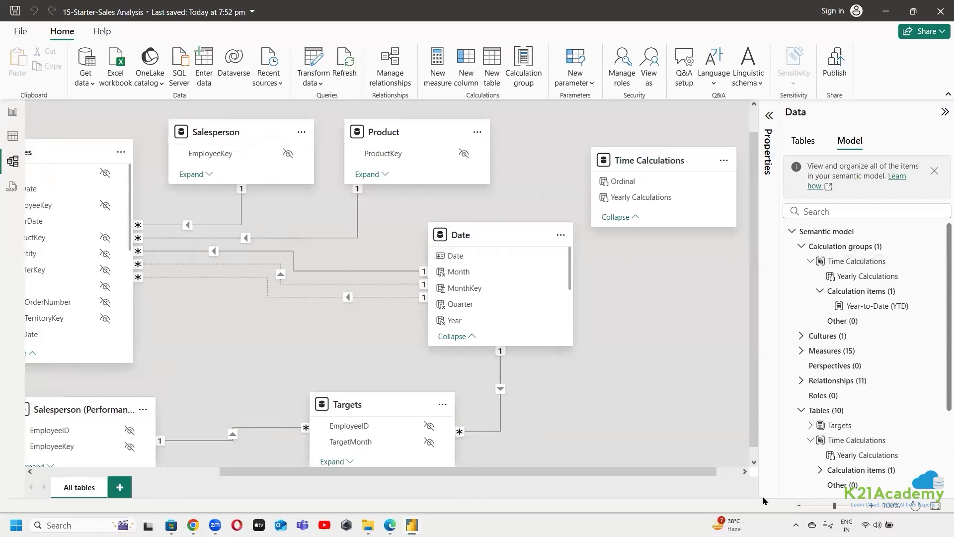
scroll(663, 283, "down", 5)
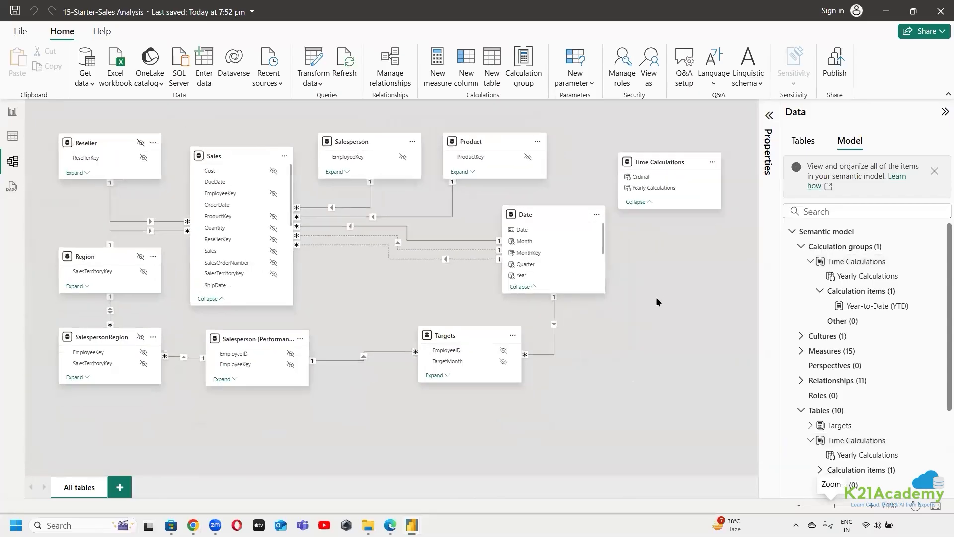
Review the lab instructions in Edge for adding further calculation items and return to the 15-Starter-Sales Analysis file in Power BI Desktop
mouse_move(390, 524)
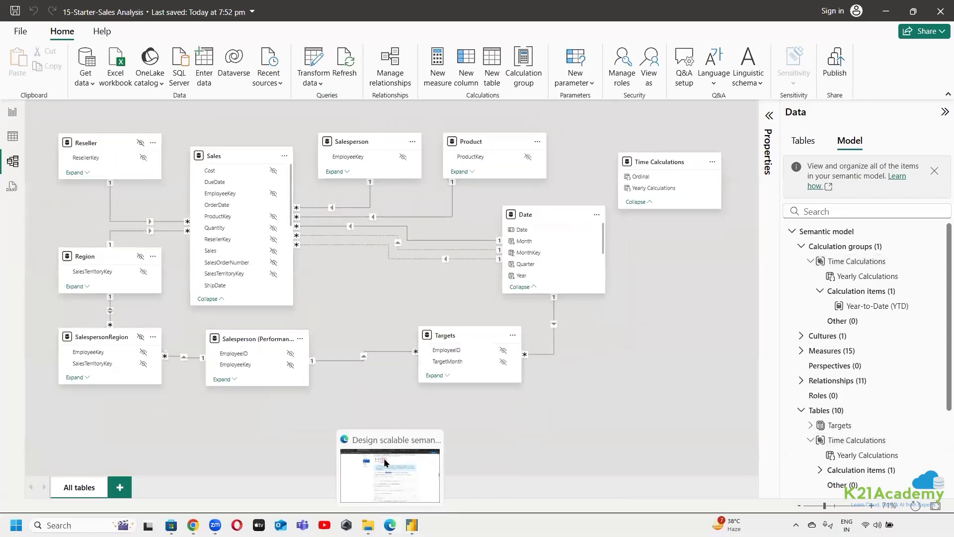
left_click(388, 437)
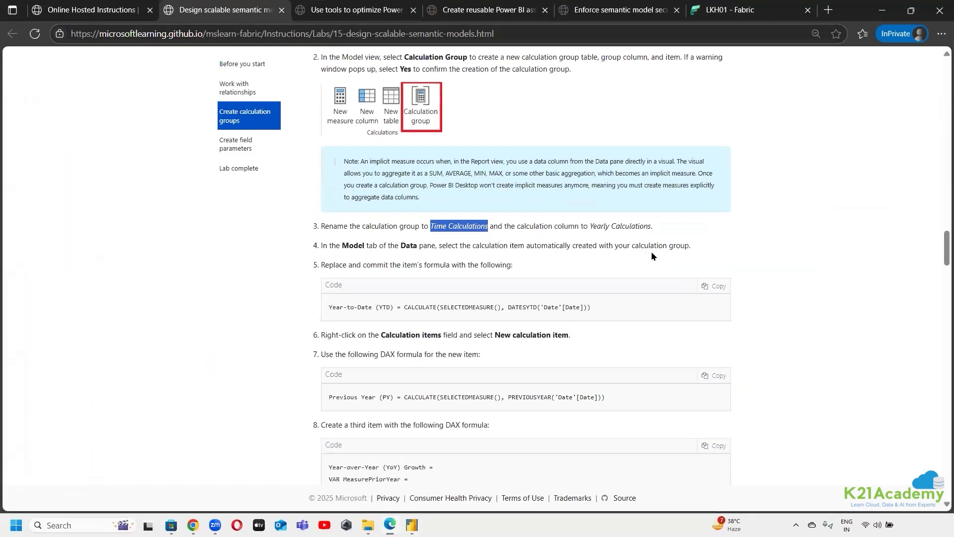
scroll(862, 262, "down", 2)
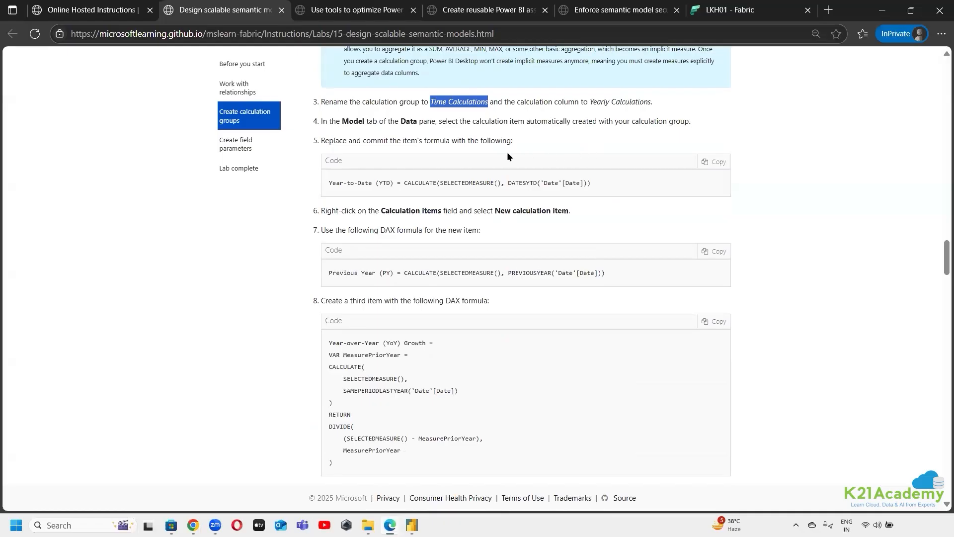
scroll(414, 276, "up", 6)
scroll(439, 200, "down", 7)
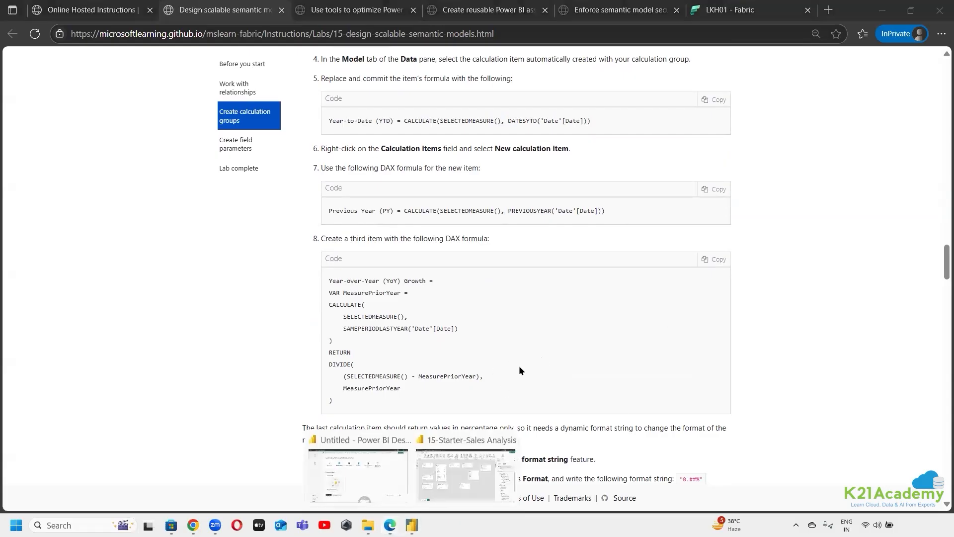
left_click(474, 432)
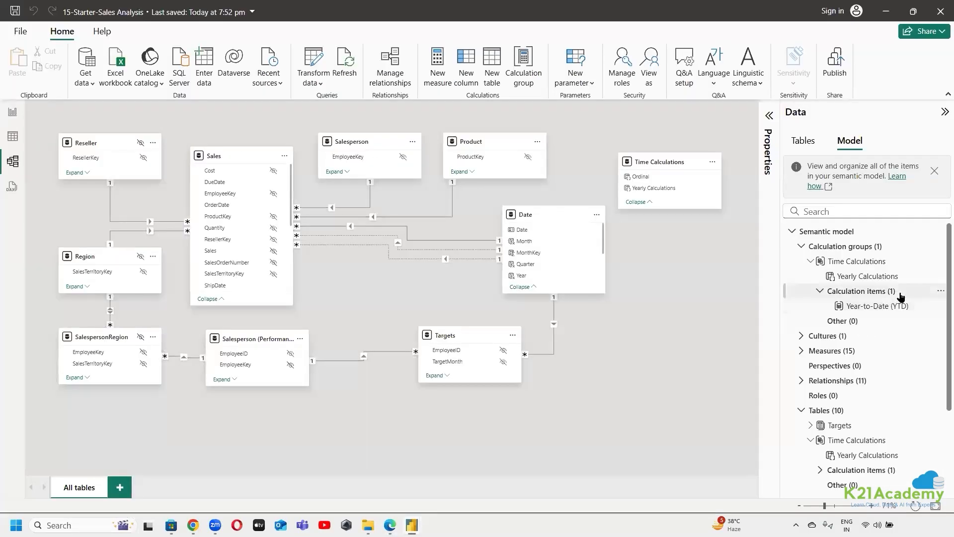
Add a new calculation item to Time Calculations, copy the Previous Year (PY) formula from the lab in Edge, and return to Power BI Desktop
right_click(902, 294)
left_click(800, 370)
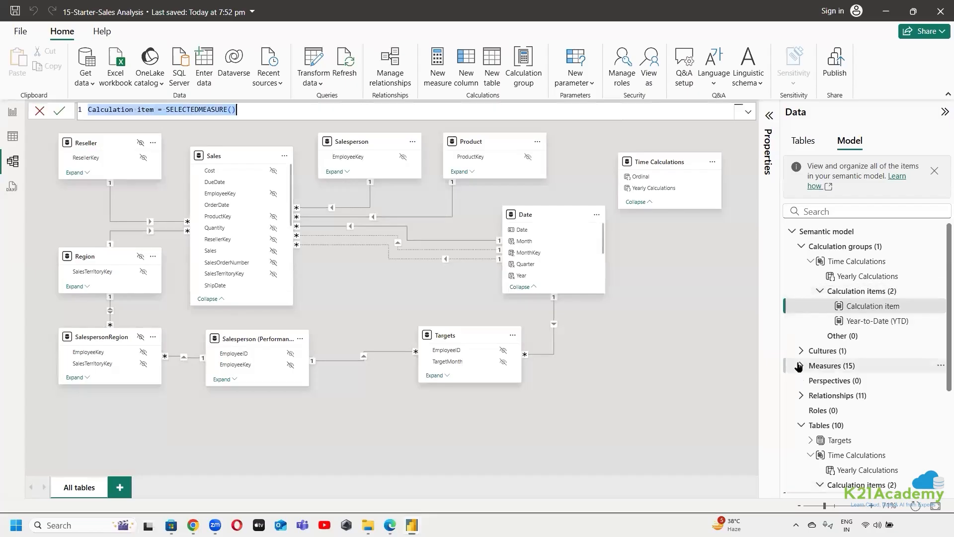
mouse_move(390, 525)
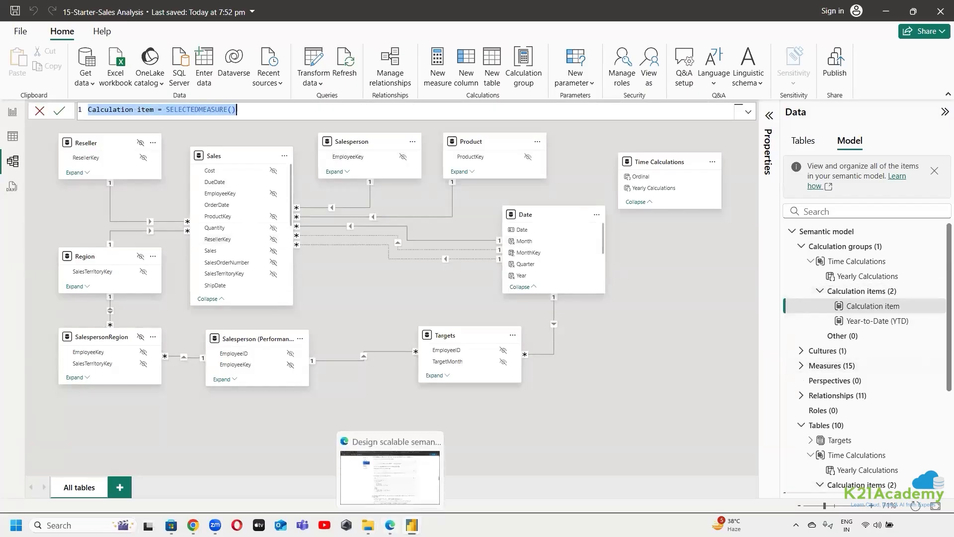
left_click(390, 468)
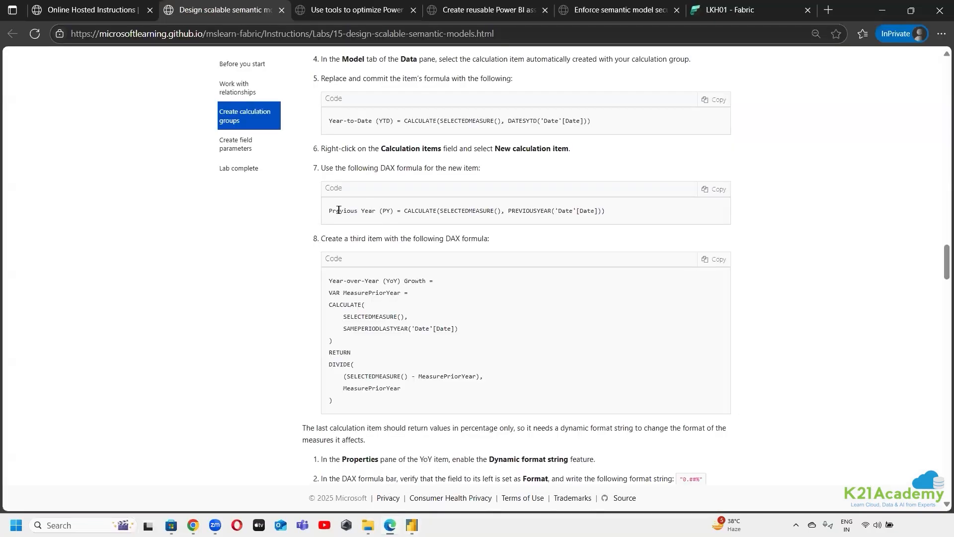
left_click(723, 188)
key("ctrl+c")
mouse_move(411, 525)
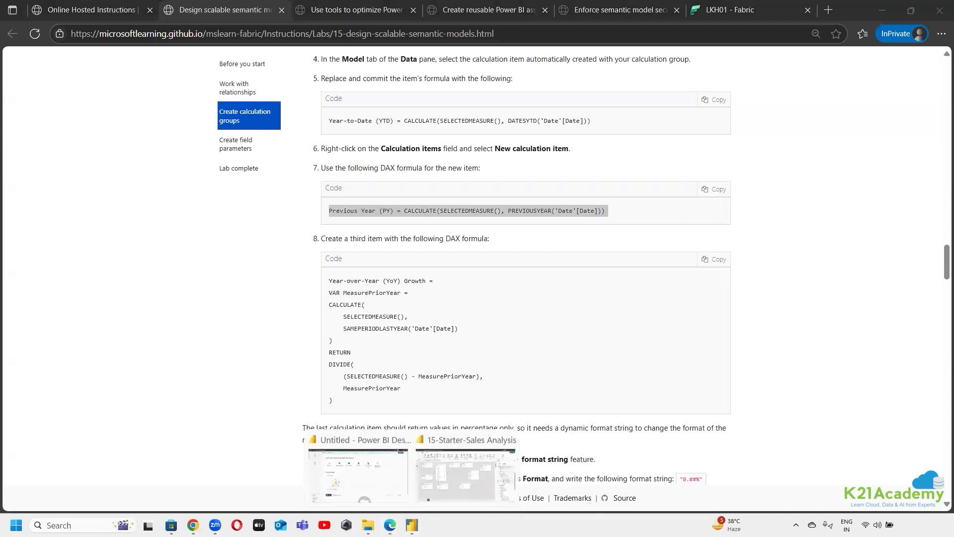
left_click(468, 443)
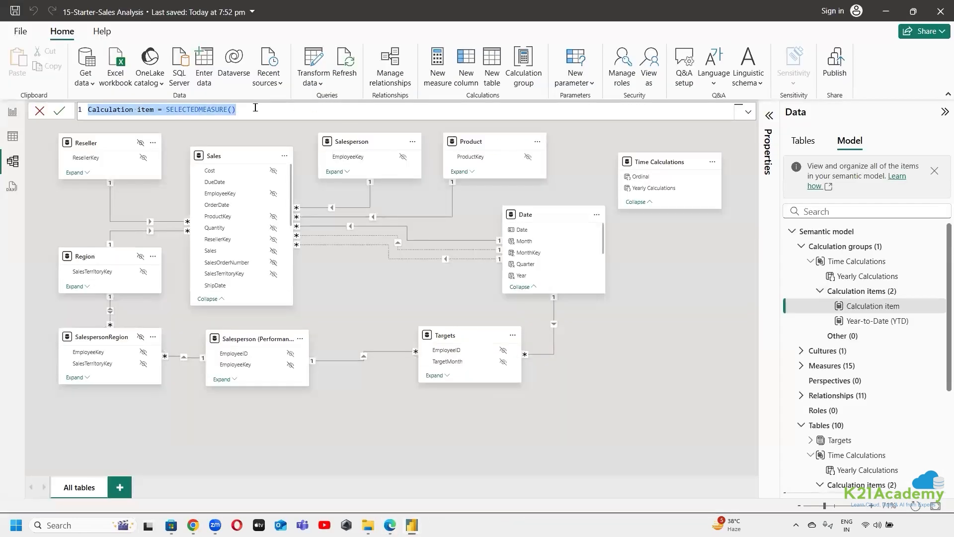
Replace the new item's formula with Previous Year (PY) = CALCULATE(SELECTEDMEASURE(), PREVIOUSYEAR('Date'[Date])) and commit it
left_click_drag(255, 107, 57, 115)
key("ctrl+v")
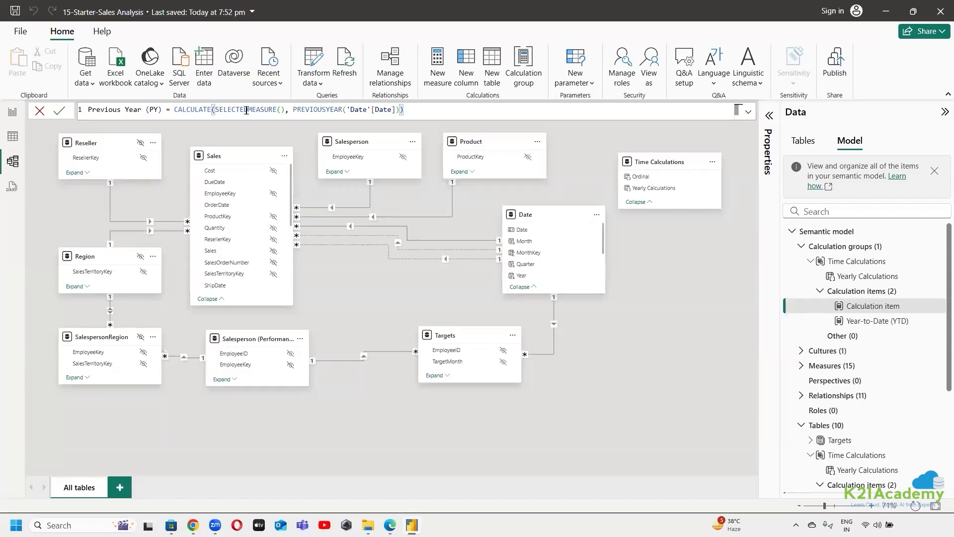
left_click(60, 112)
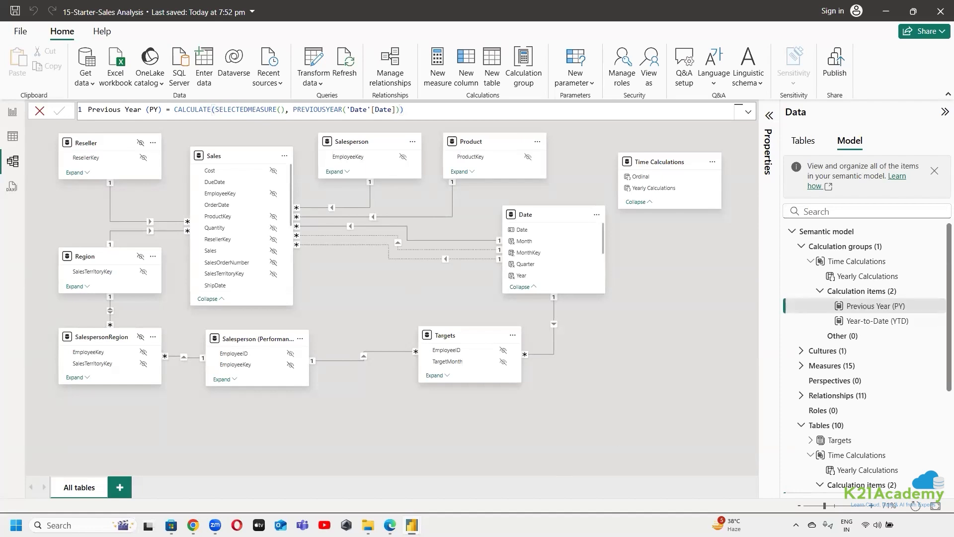
Copy the Year-over-Year (YoY) Growth formula from the lab instructions in Edge and return to Power BI Desktop
left_click(390, 525)
scroll(455, 259, "down", 1)
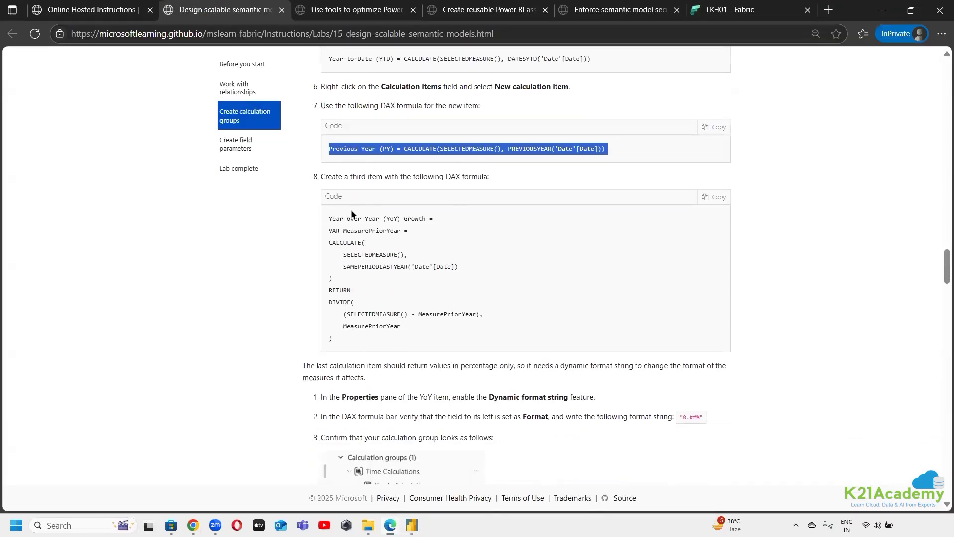
left_click_drag(318, 176, 490, 176)
left_click(489, 274)
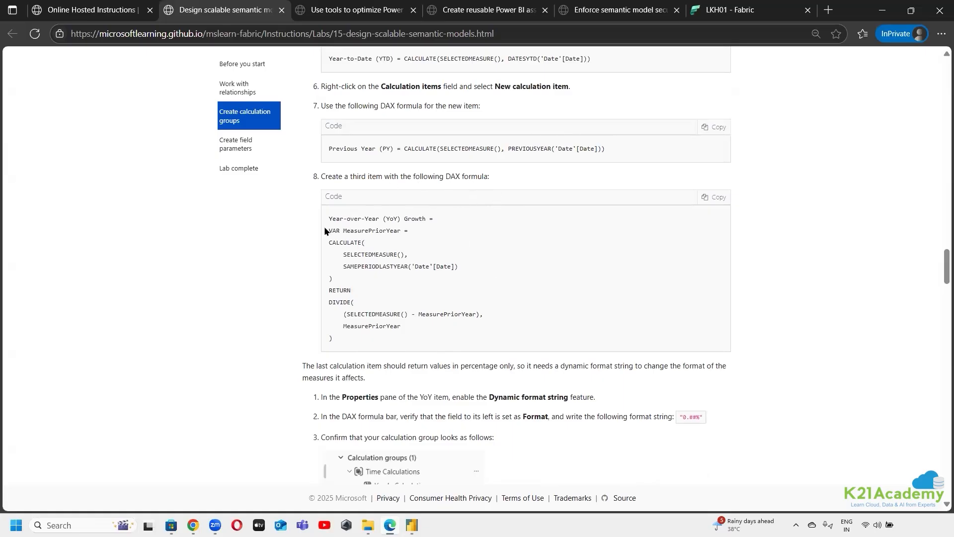
left_click(717, 199)
key("ctrl+c")
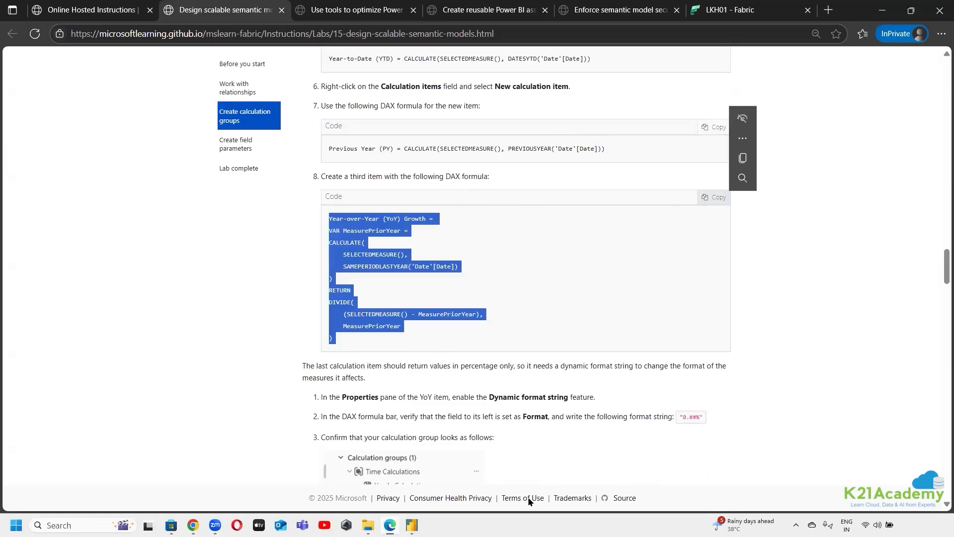
mouse_move(412, 525)
left_click(467, 495)
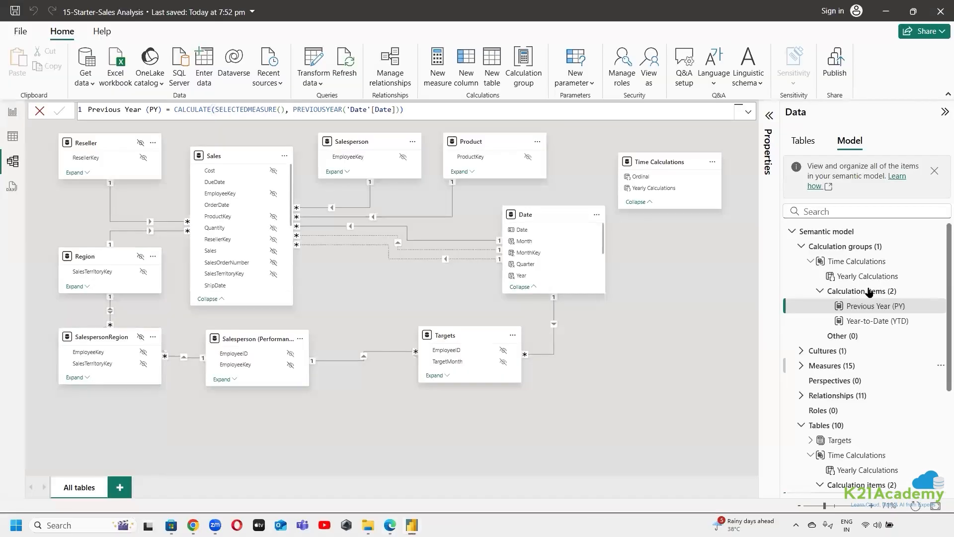
Add a third calculation item with the copied Year-over-Year (YoY) Growth formula, commit it and close the formula bar
right_click(904, 294)
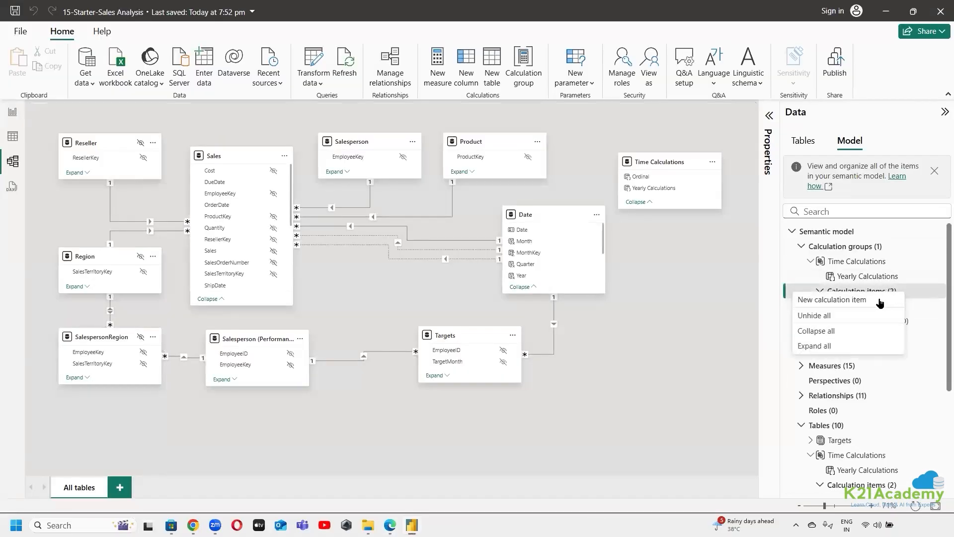
left_click(866, 301)
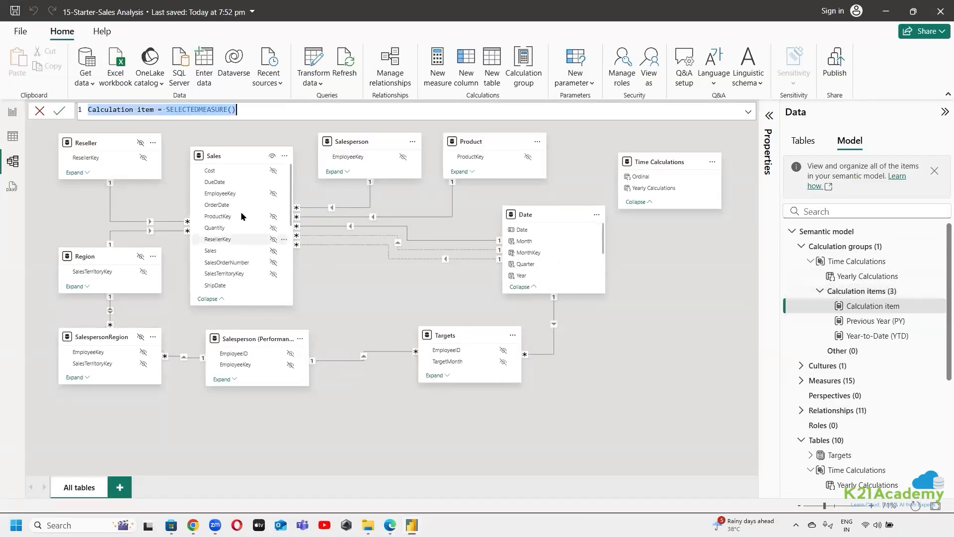
key("ctrl+v")
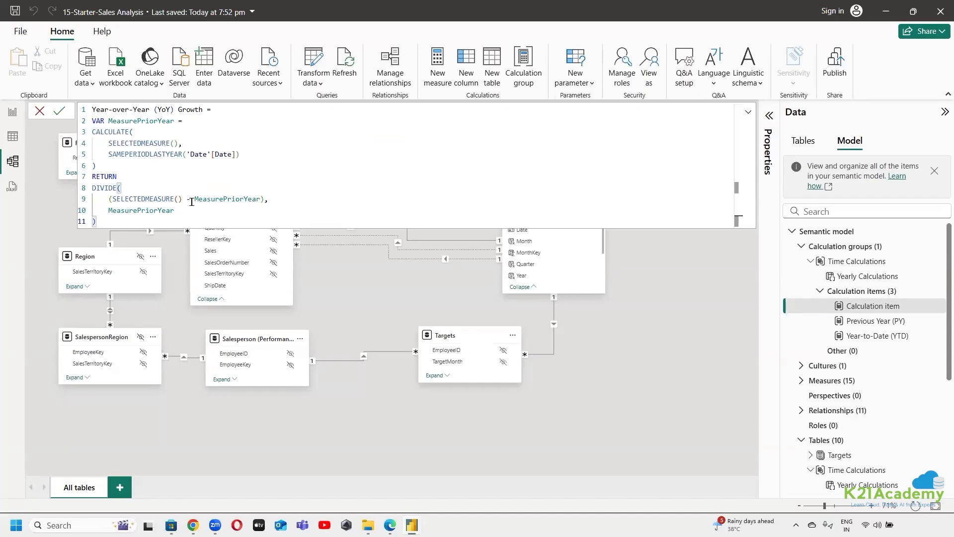
left_click(266, 201)
type(",")
left_click(59, 111)
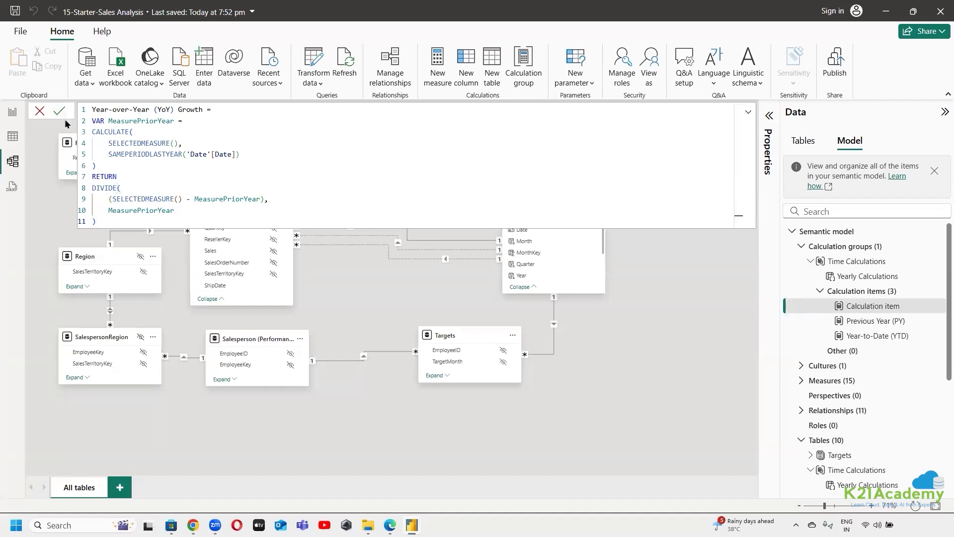
left_click(689, 371)
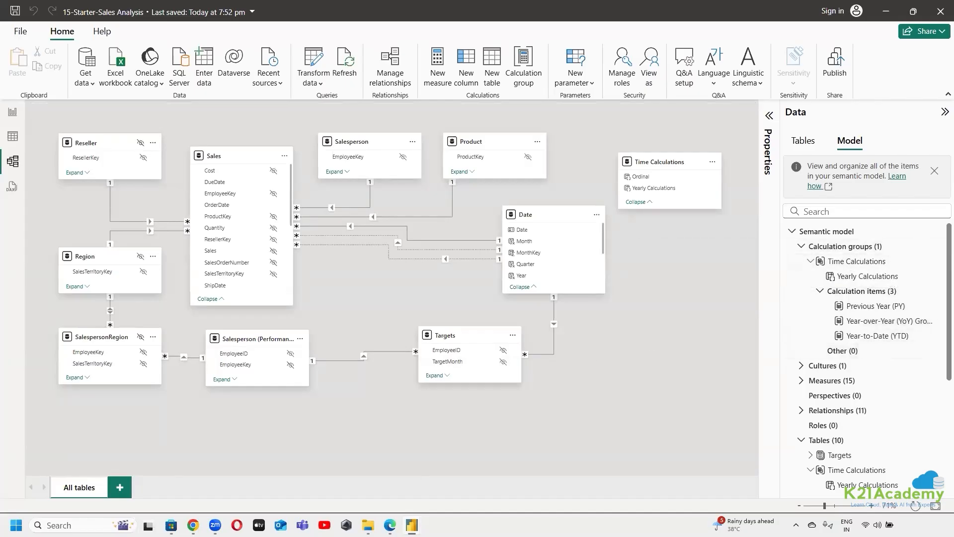
Find the dynamic format string instructions in the Edge lab page, copy "0.##%" and return to Power BI Desktop
left_click(390, 525)
scroll(674, 305, "down", 4)
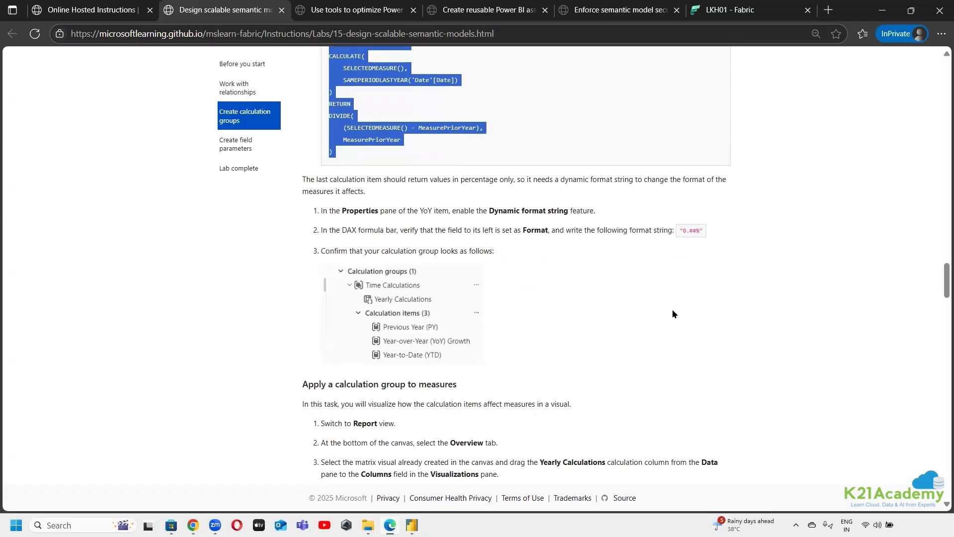
scroll(674, 317, "down", 1)
left_click(626, 167)
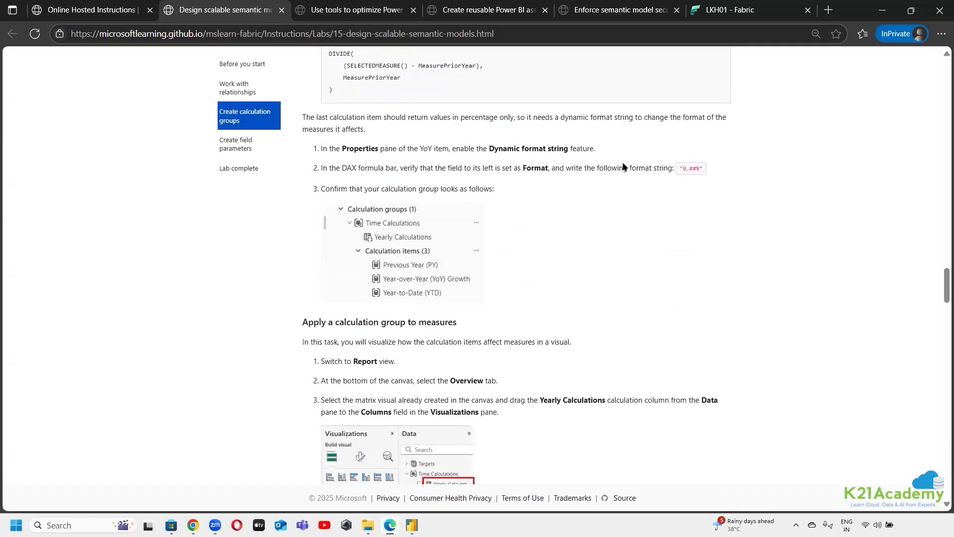
double_click(691, 167)
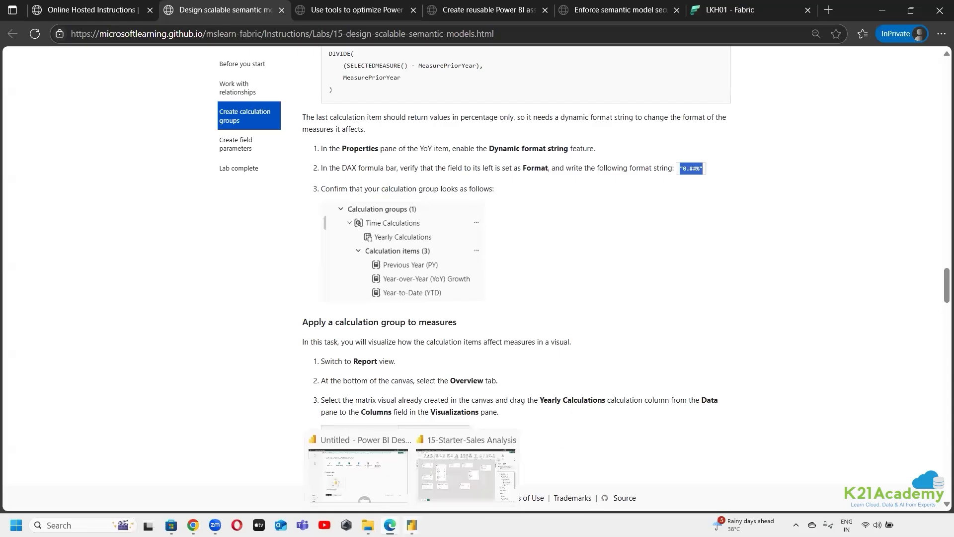
left_click(411, 525)
left_click(455, 448)
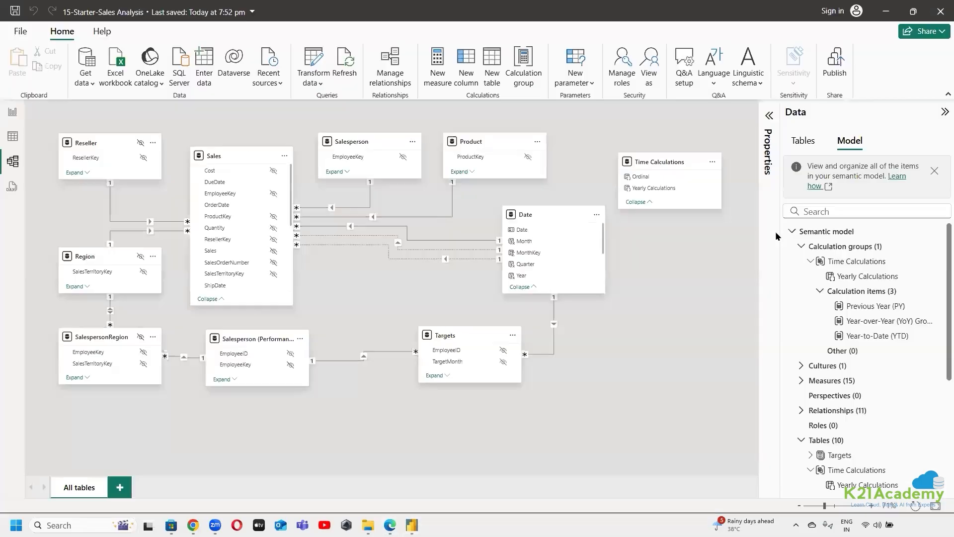
Enable the dynamic format string for the Year-over-Year (YoY) Growth calculation item
left_click(881, 324)
left_click(769, 117)
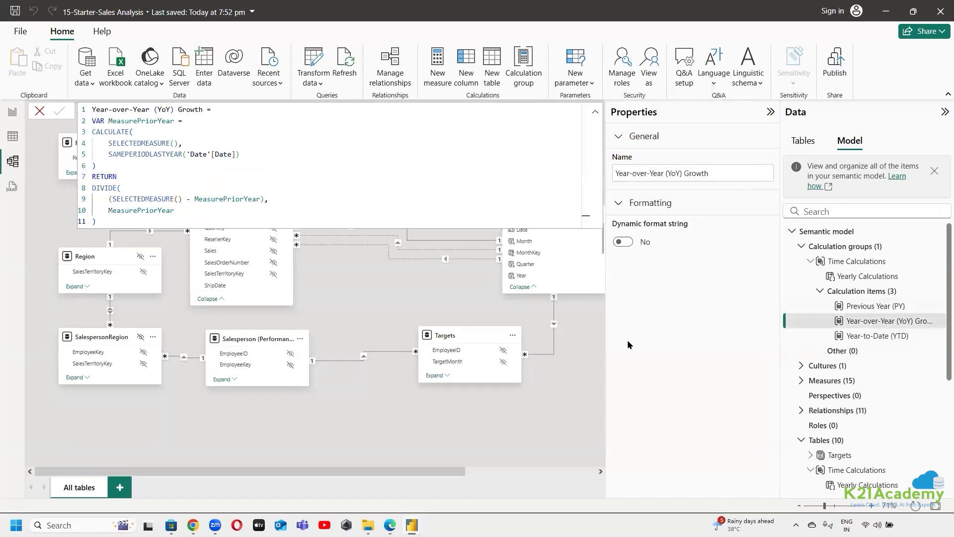
left_click(623, 242)
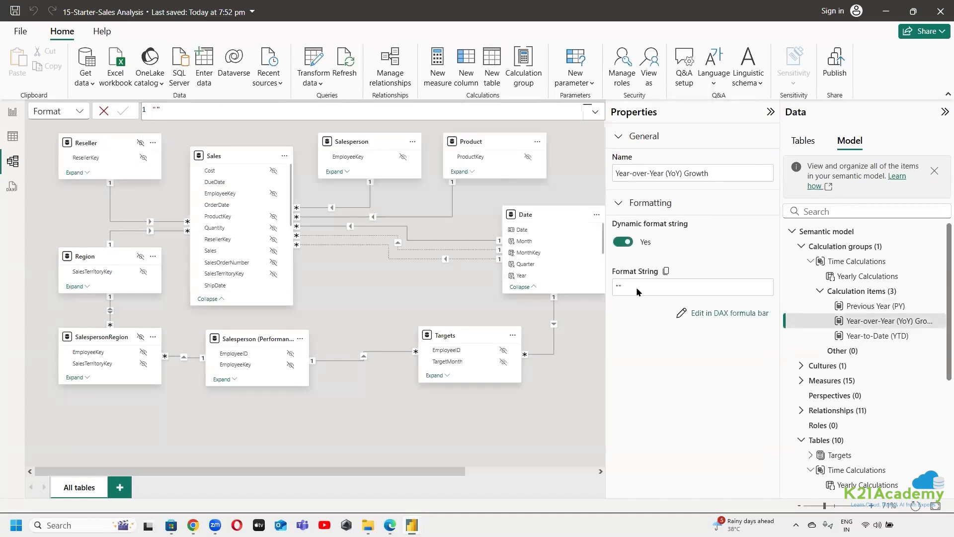
Copy the percentage format string from the Edge lab page and commit "0.##%" as the Year-over-Year (YoY) Growth item's dynamic format string
left_click(637, 288)
double_click(616, 287)
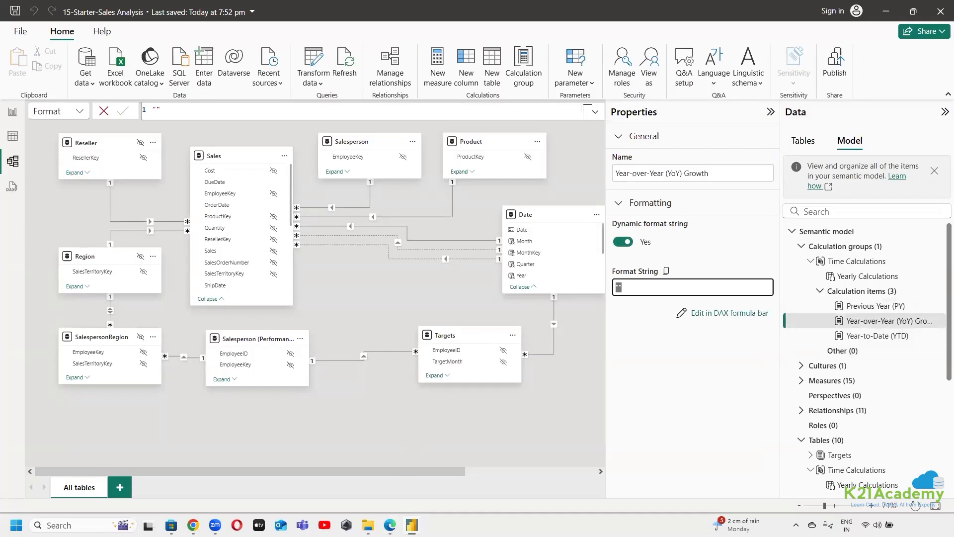
left_click(390, 525)
left_click_drag(684, 168, 704, 169)
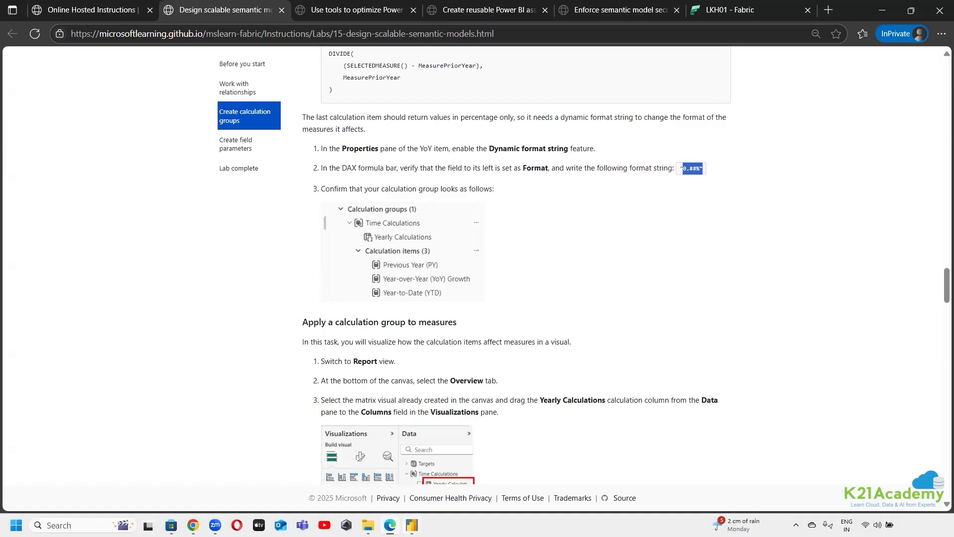
key("alt+Tab")
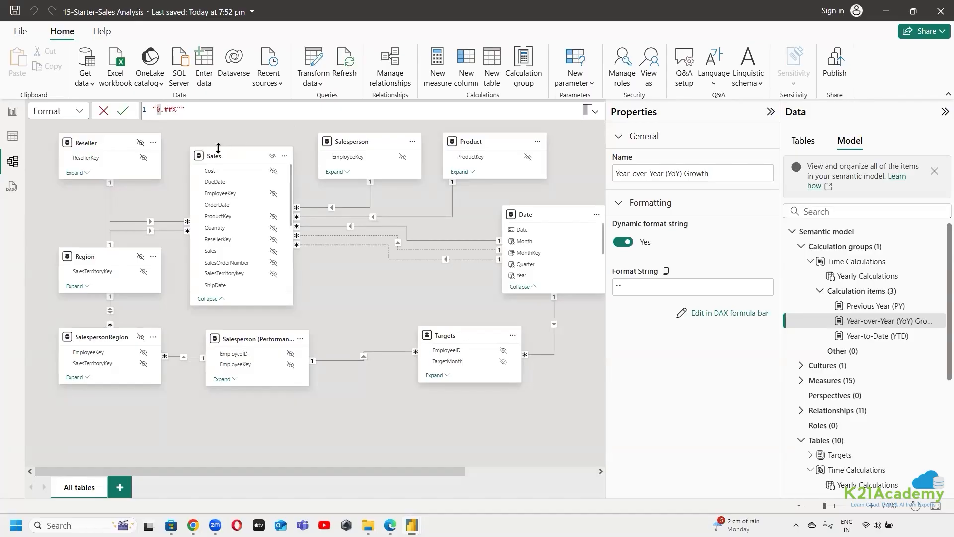
key("BackSpace")
left_click(123, 111)
Read the calculation group application instructions in Edge, return to the 15-Starter-Sales Analysis window in Power BI Desktop and switch to Report view
left_click(390, 525)
scroll(511, 297, "down", 2)
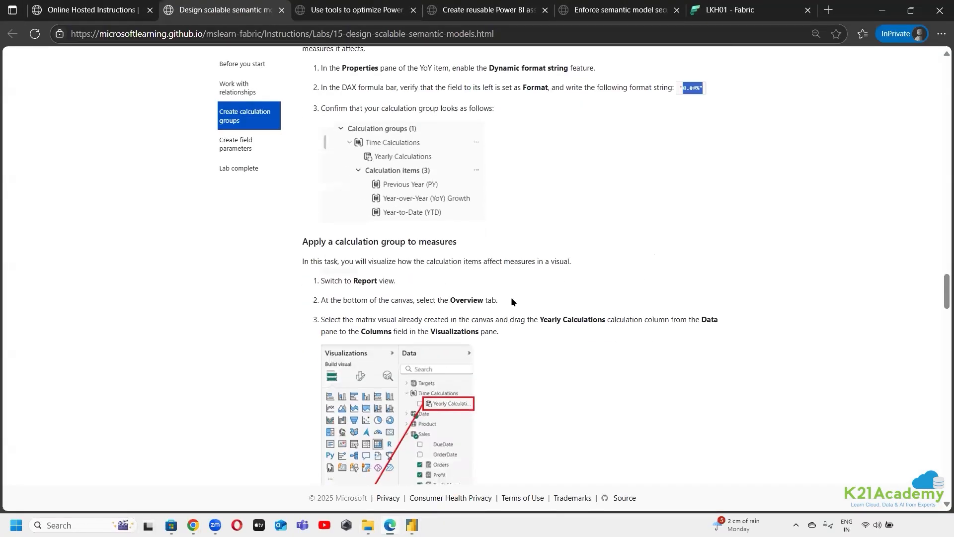
scroll(413, 182, "down", 2)
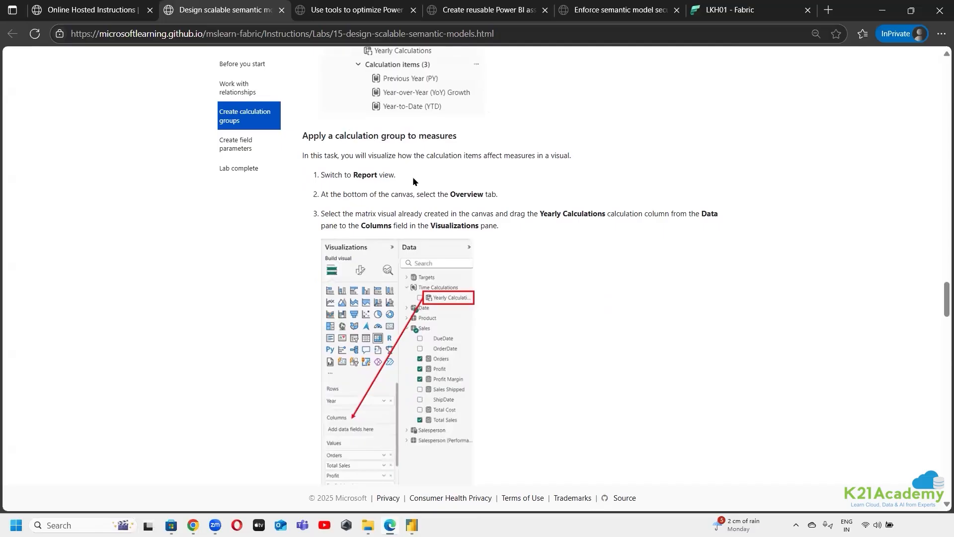
left_click(412, 525)
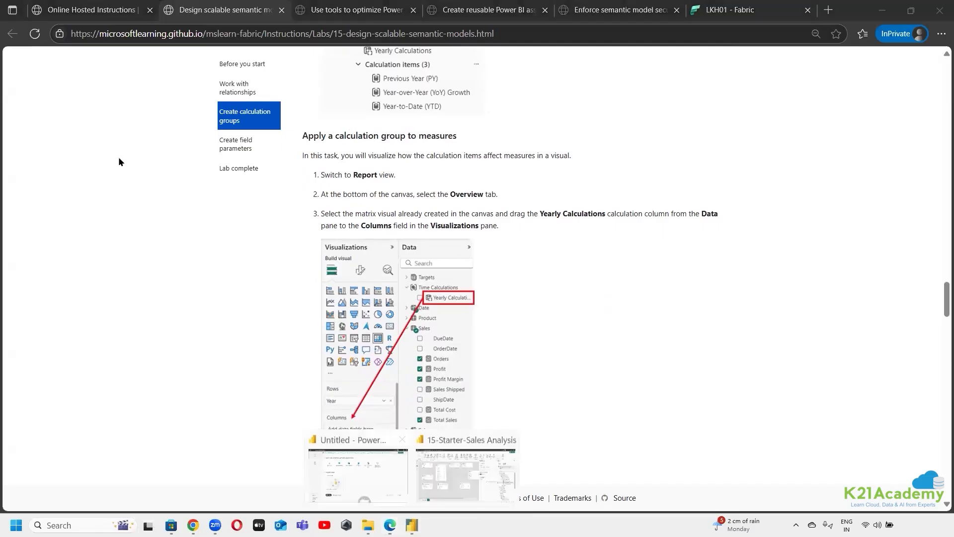
left_click(460, 444)
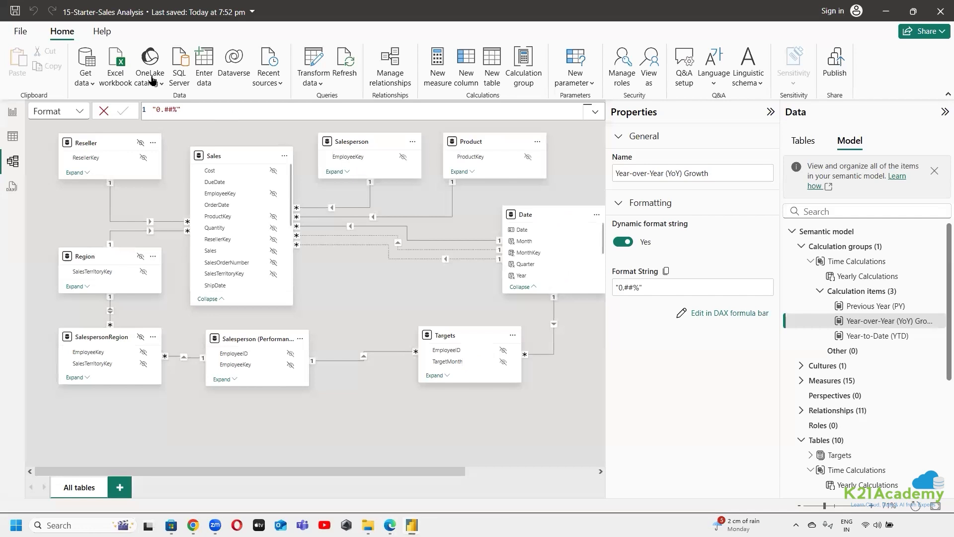
left_click(11, 115)
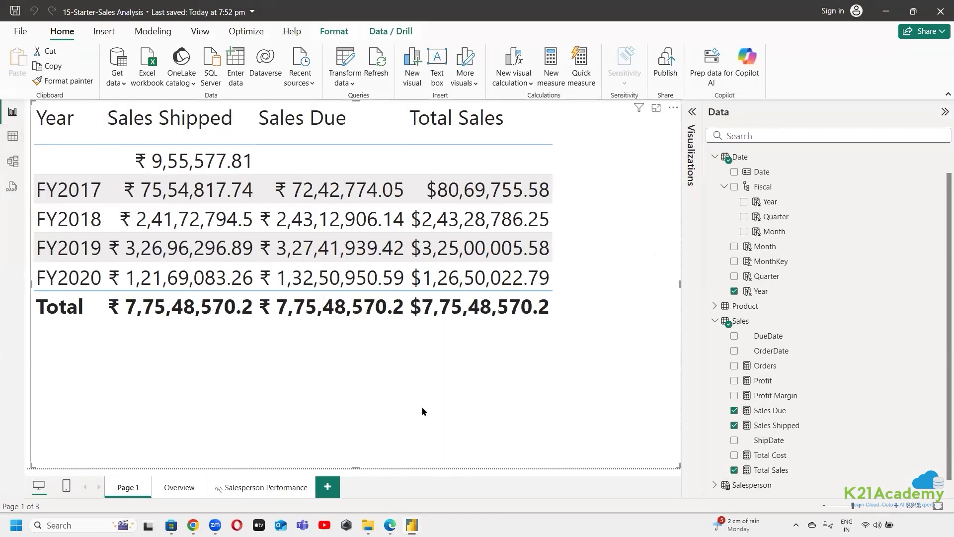
Add a new report page, collapse the Date and Sales tables, and expand Time Calculations in the field list
left_click(327, 487)
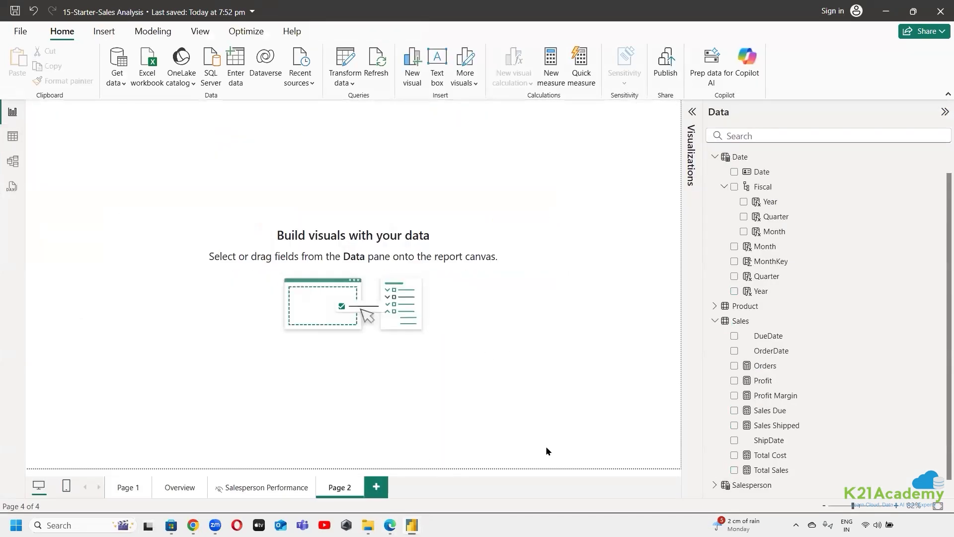
left_click(715, 157)
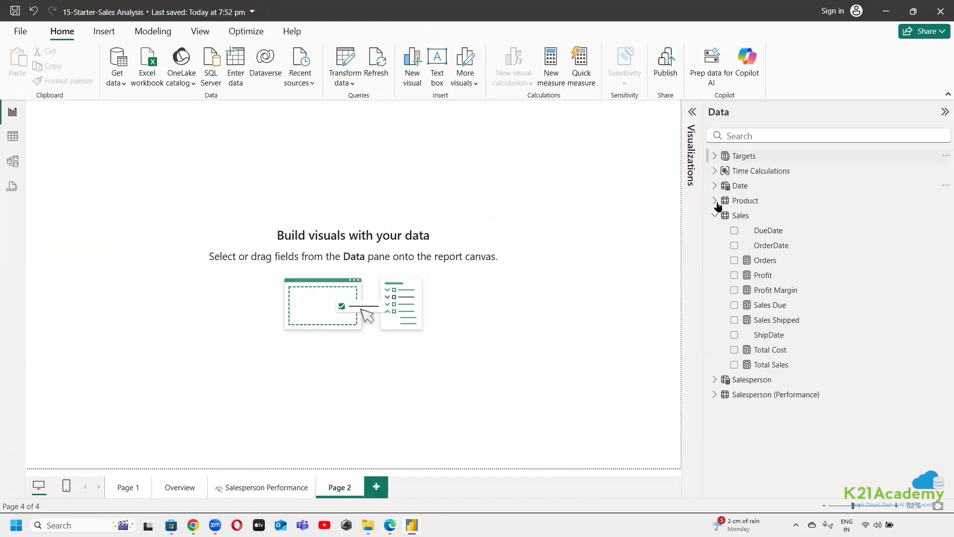
left_click(715, 216)
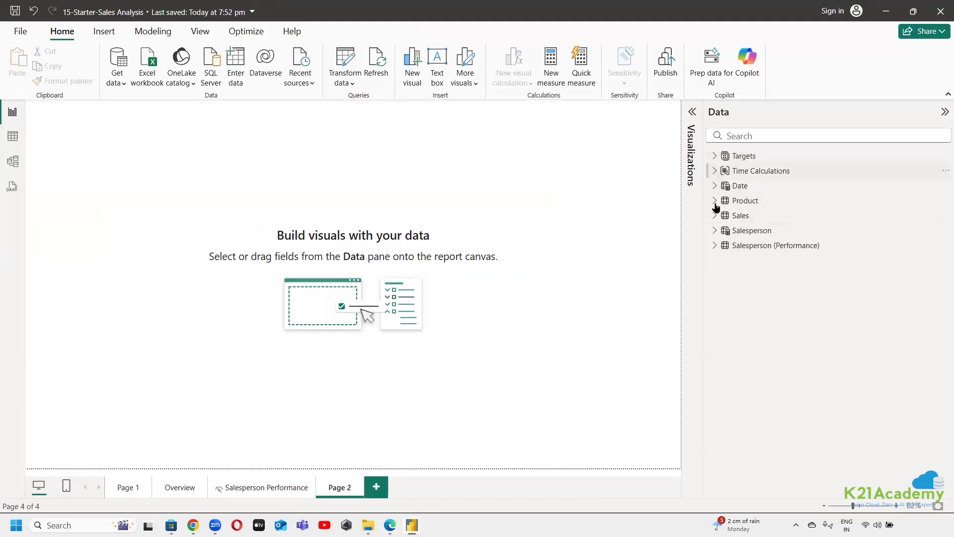
left_click(715, 171)
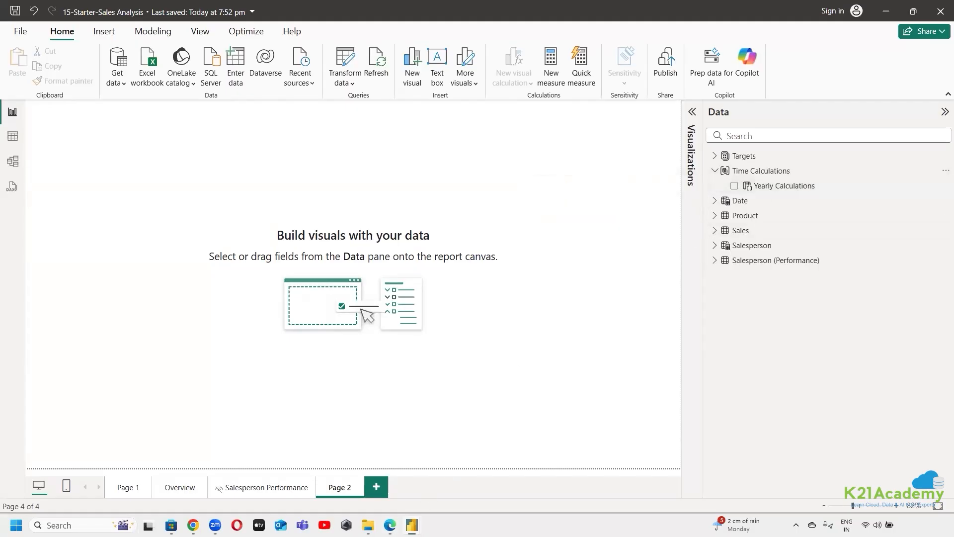
Check in the Edge lab page how to apply the calculation group, and open the Overview page in Power BI Desktop
key("alt+Tab")
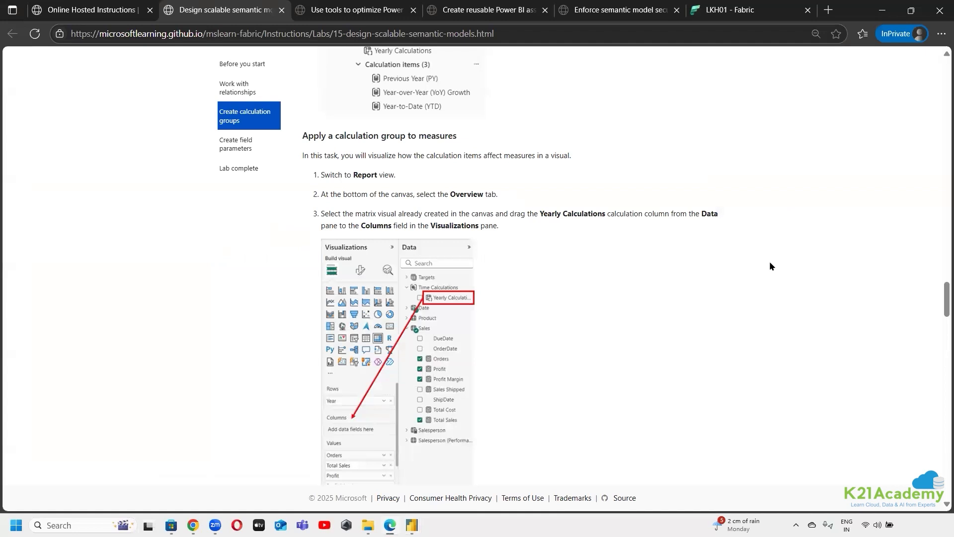
scroll(486, 225, "down", 2)
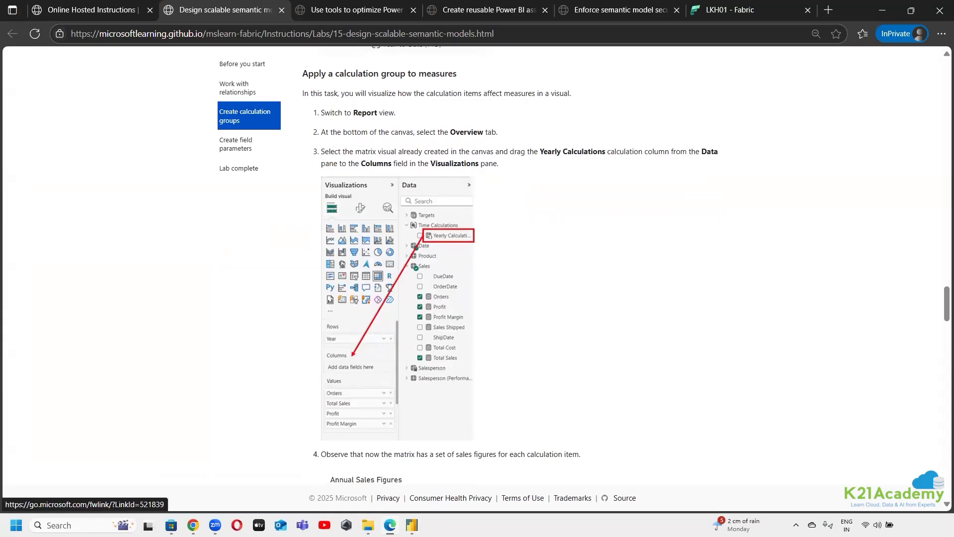
mouse_move(412, 525)
left_click(467, 484)
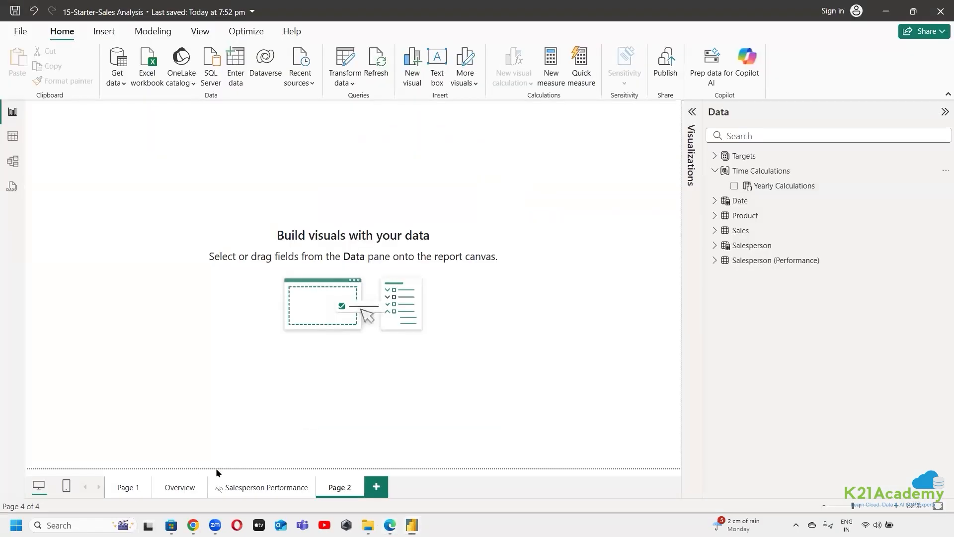
left_click(178, 487)
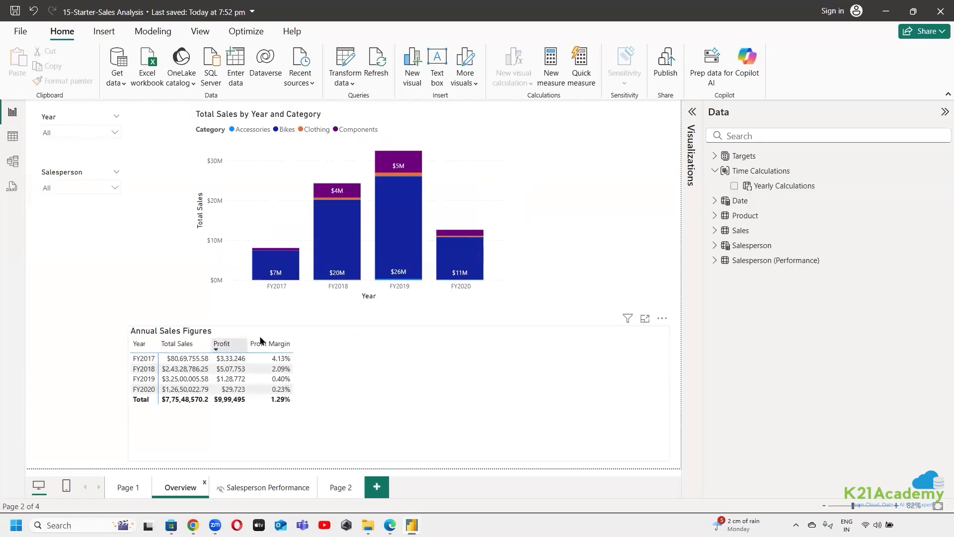
Add the Yearly Calculations column to the Annual Sales Figures matrix's columns and widen the matrix to the page's left edge
left_click(376, 332)
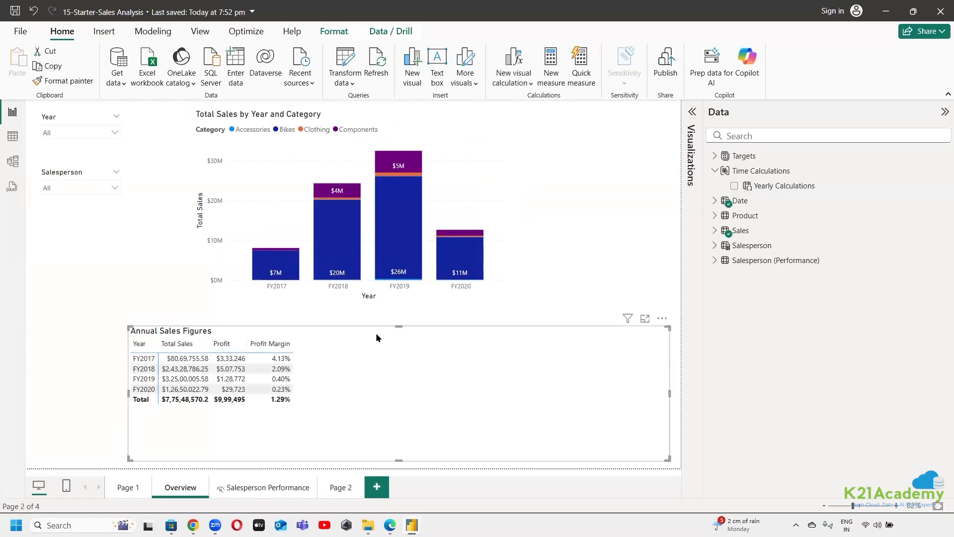
left_click(692, 111)
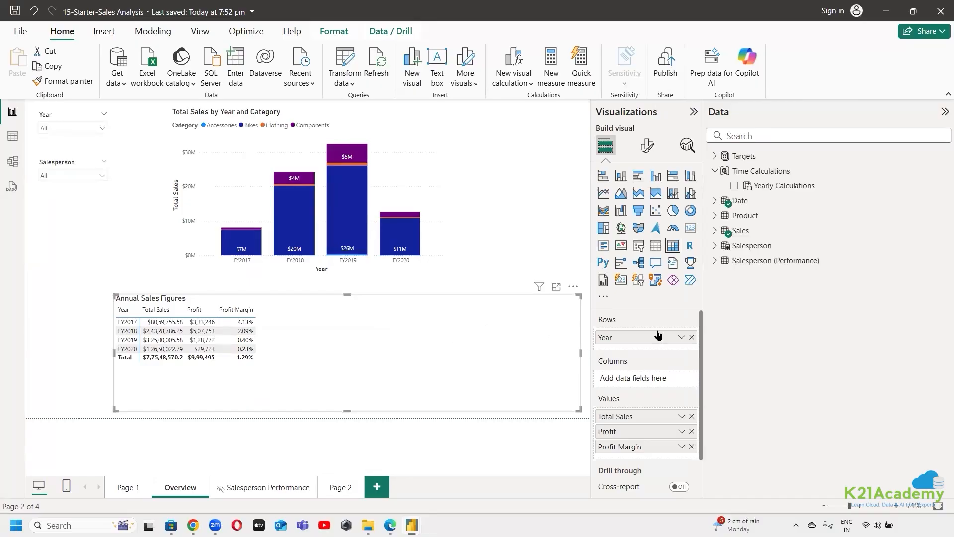
scroll(634, 384, "down", 2)
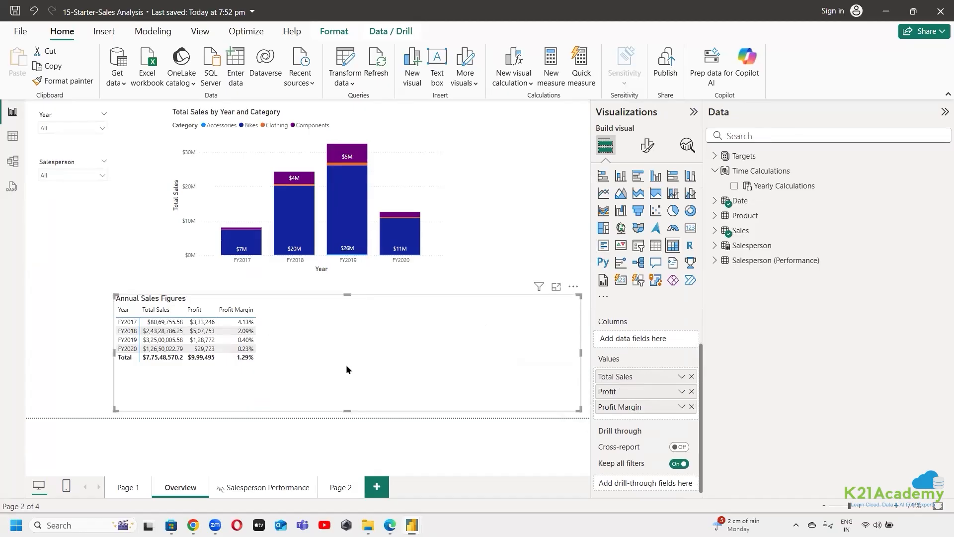
scroll(642, 408, "up", 2)
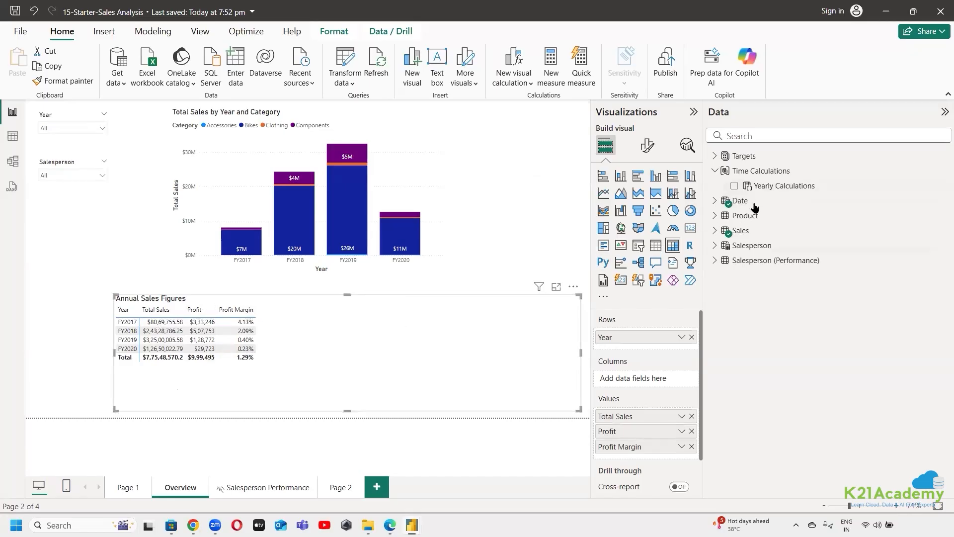
left_click_drag(772, 188, 470, 348)
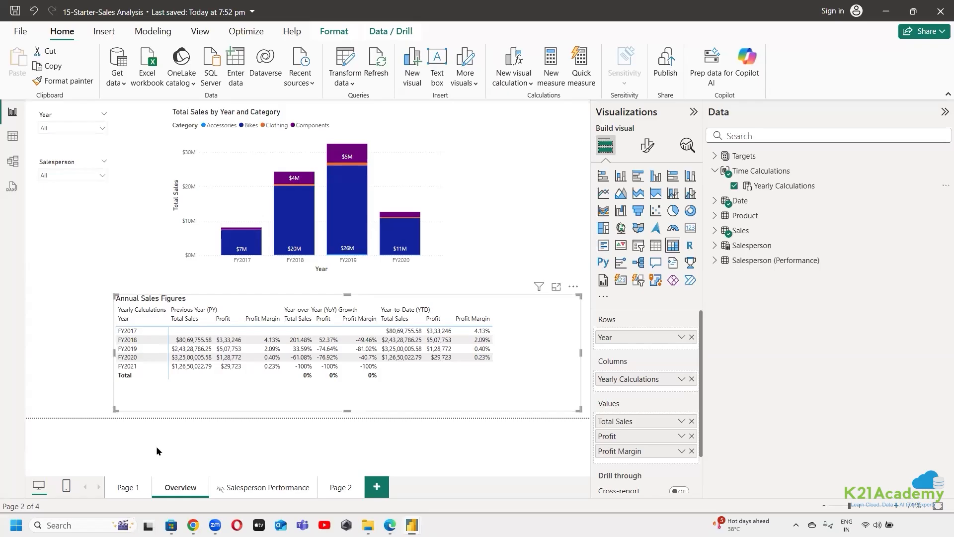
scroll(640, 424, "down", 1)
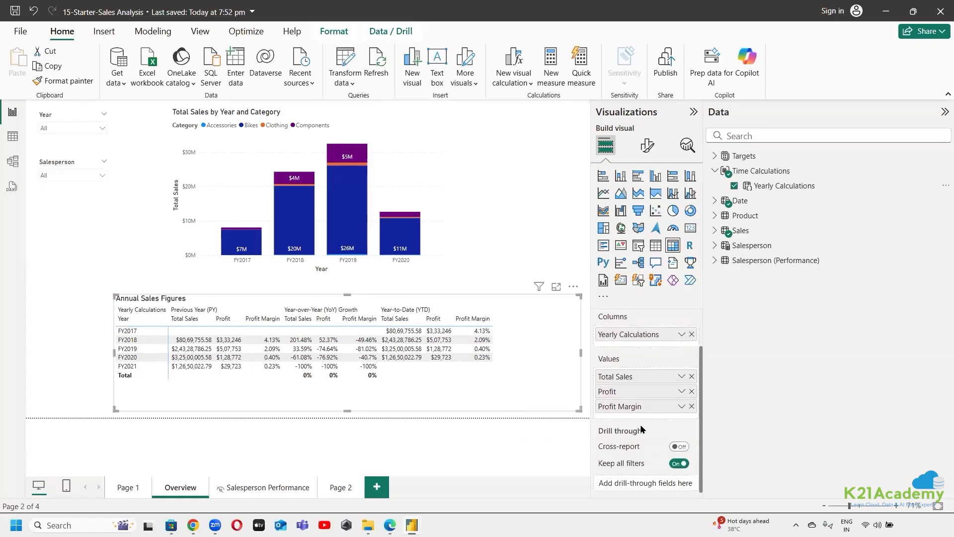
scroll(641, 425, "up", 1)
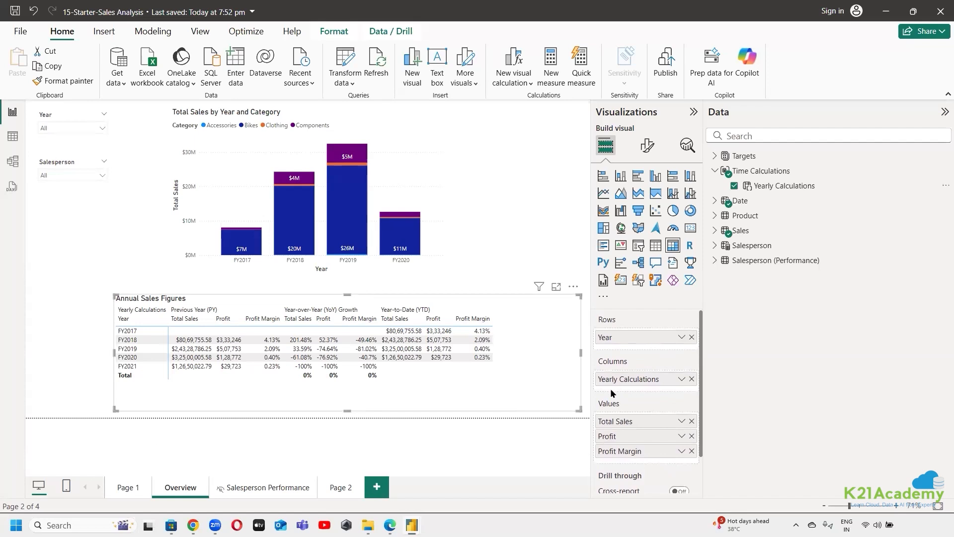
left_click_drag(115, 352, 26, 354)
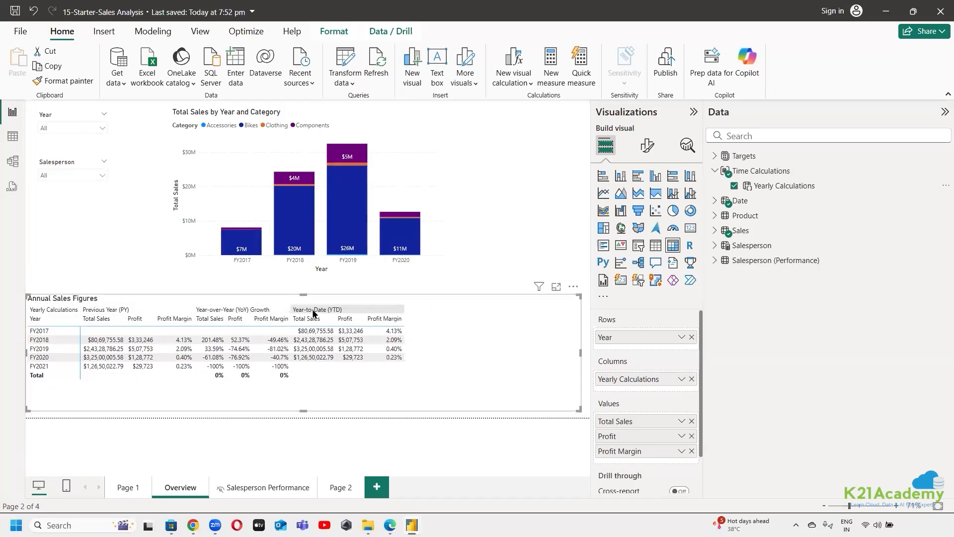
Highlight the matrix's Previous Year, Year-over-Year Growth and Year-to-Date column groups one after another, and clear the selection
left_click(154, 309)
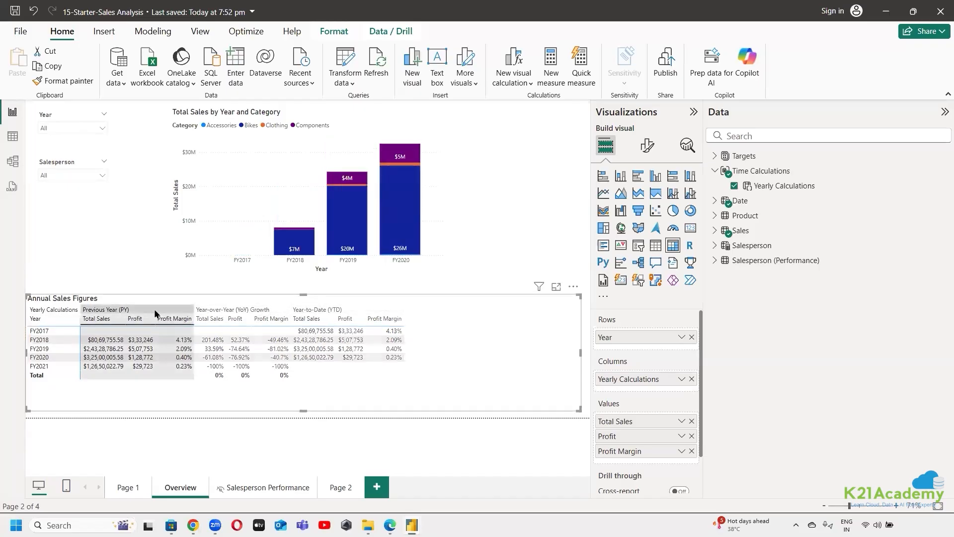
left_click(260, 310)
left_click(354, 311)
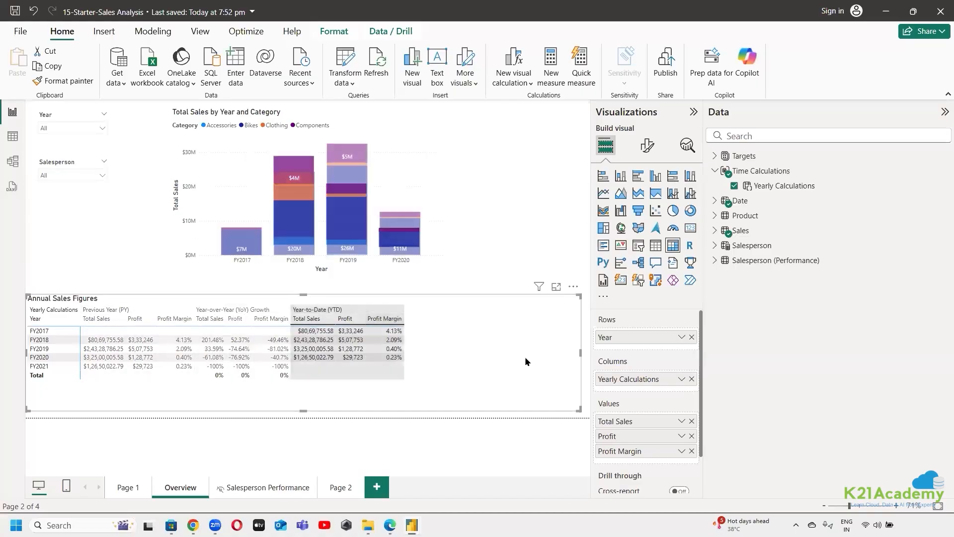
left_click(175, 399)
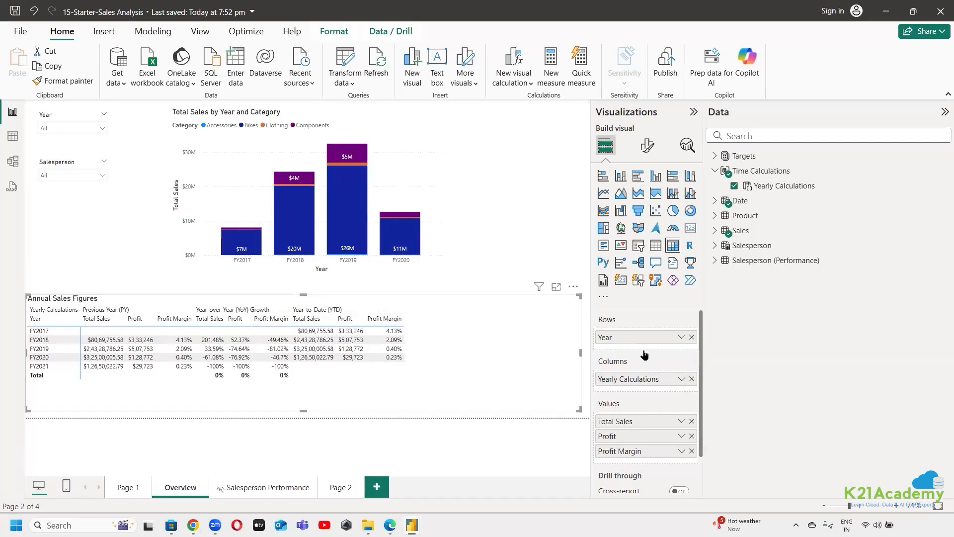
left_click(256, 35)
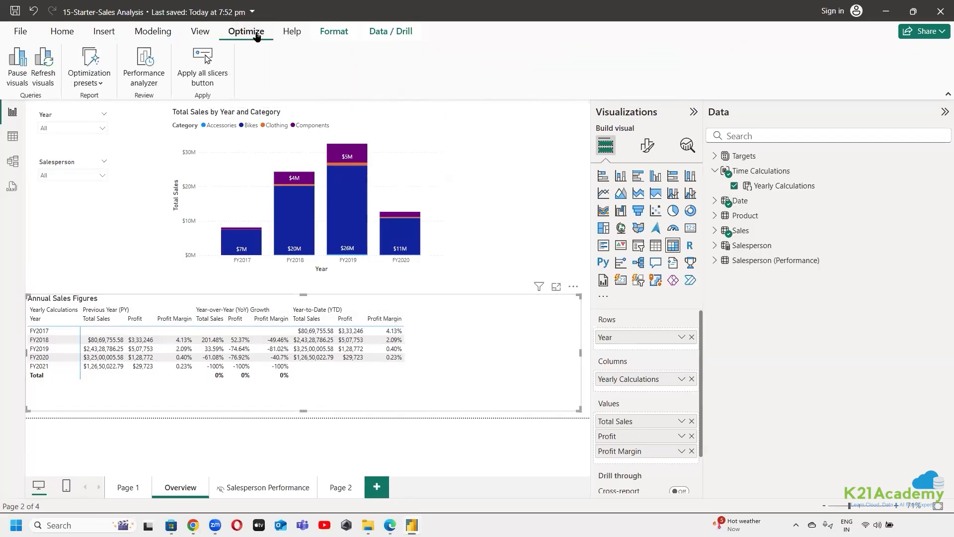
left_click(200, 32)
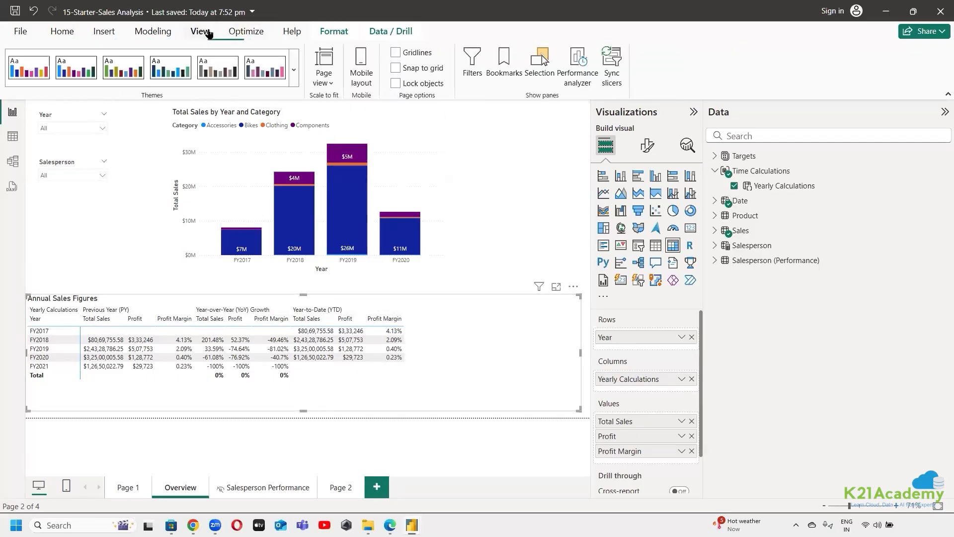
left_click(62, 31)
Read the Create field parameters section of the lab page in Edge, covering the Sales Figures parameter and its use in the matrix
key("alt+Tab")
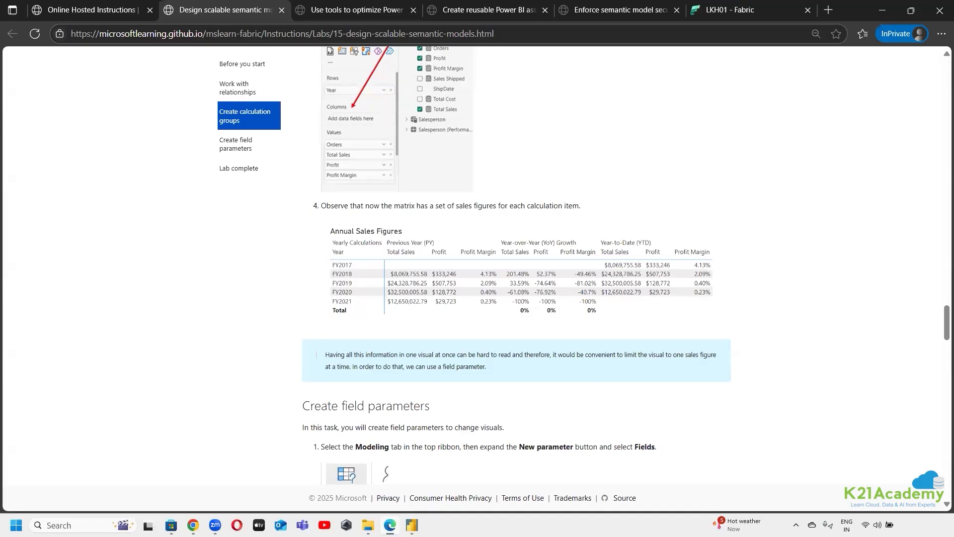
left_click(409, 166)
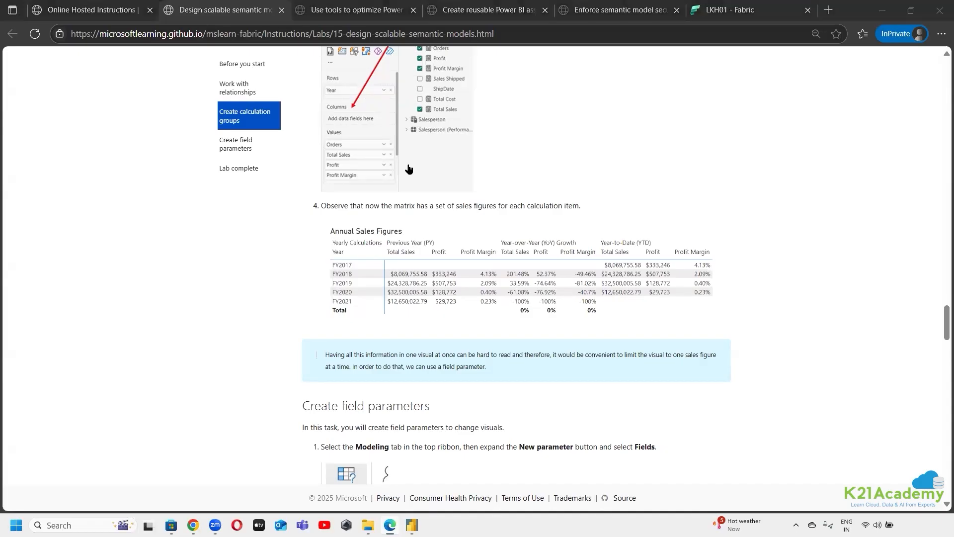
scroll(806, 194, "down", 6)
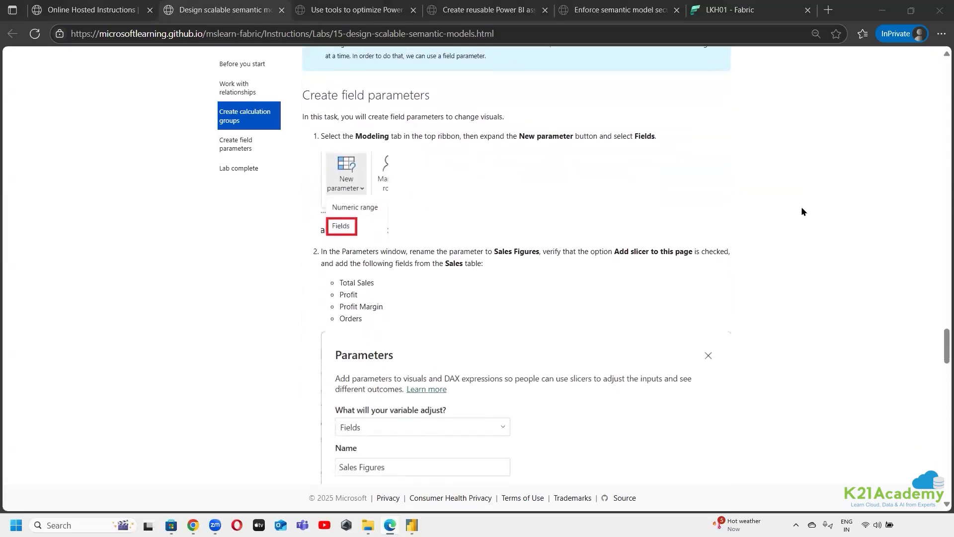
scroll(803, 211, "down", 6)
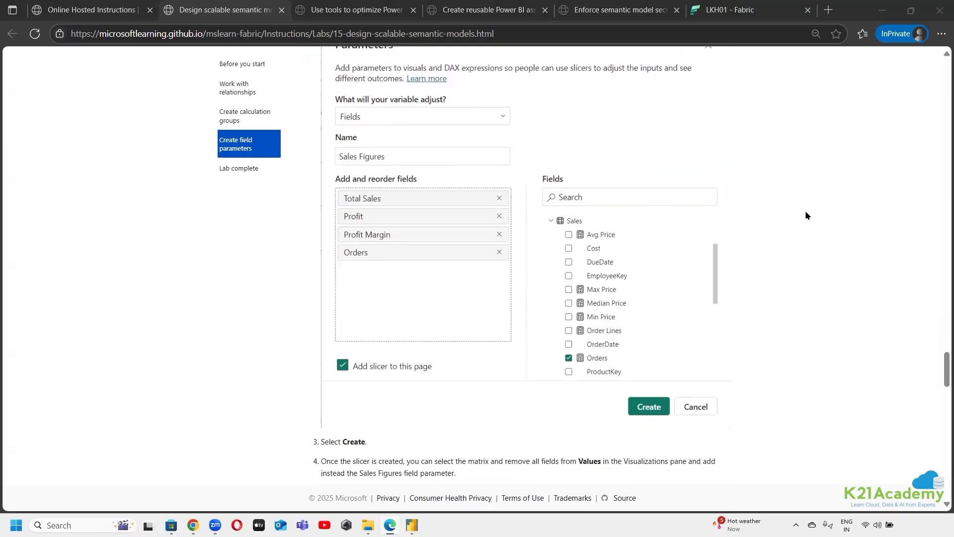
scroll(807, 215, "up", 4)
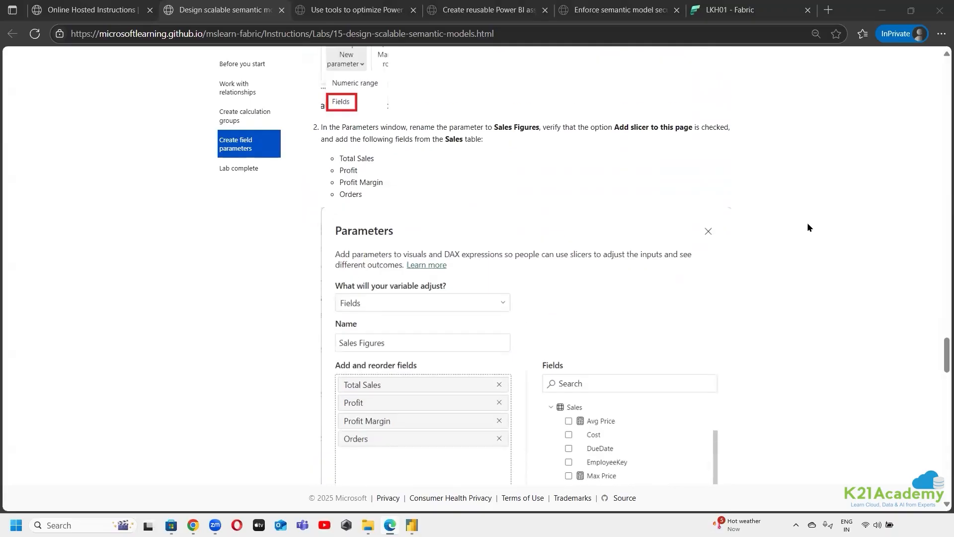
scroll(808, 229, "down", 12)
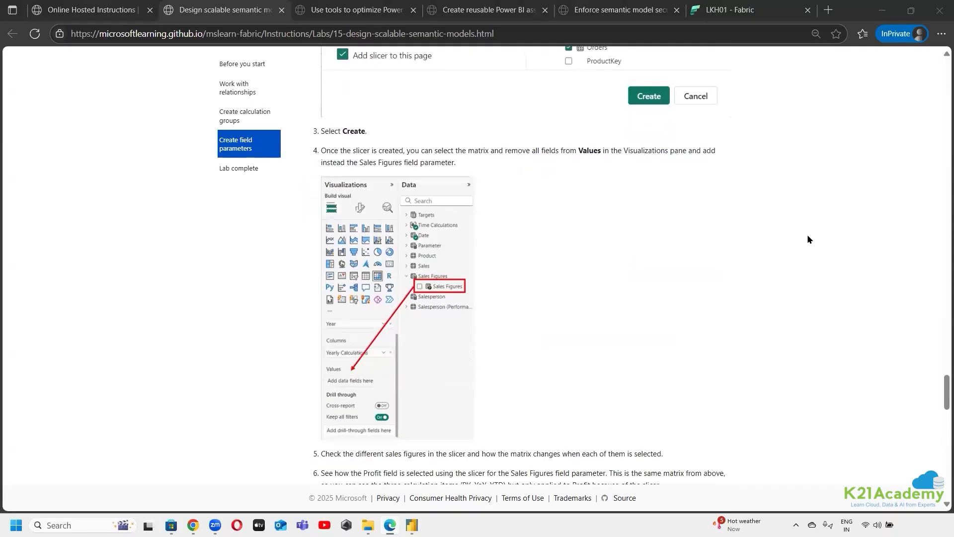
Read the lab's remaining field parameter instructions through Edit field parameters, and highlight the purpose and first instruction of the Create field parameters section
scroll(807, 237, "down", 5)
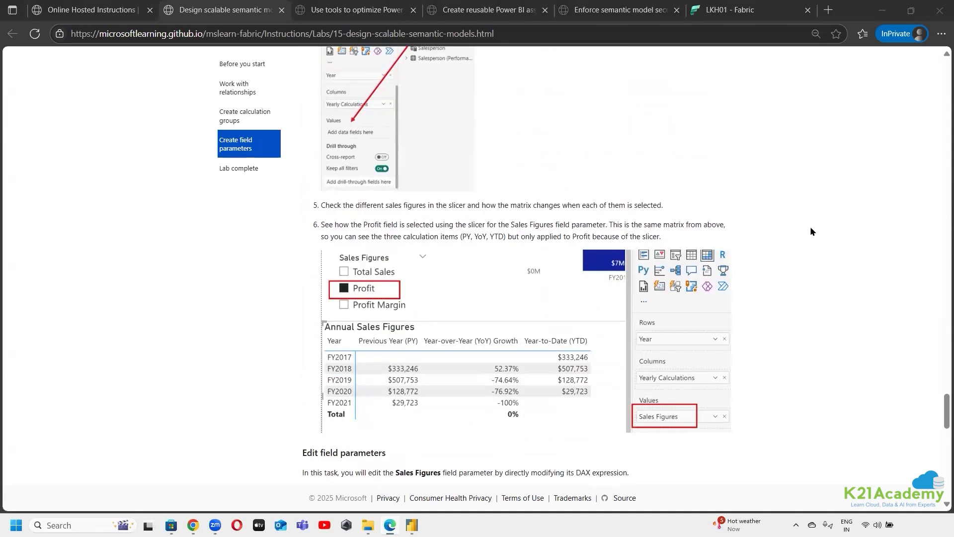
scroll(812, 231, "down", 5)
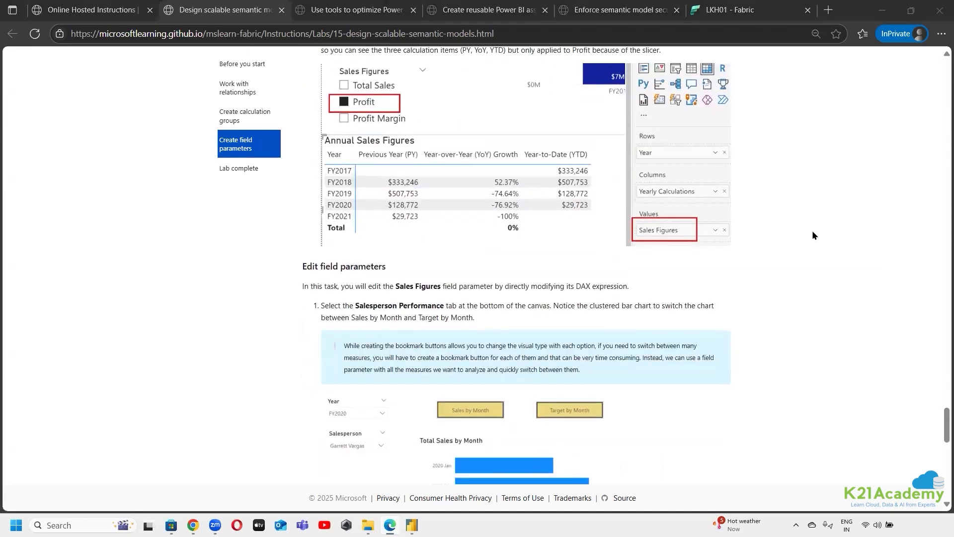
scroll(813, 231, "down", 9)
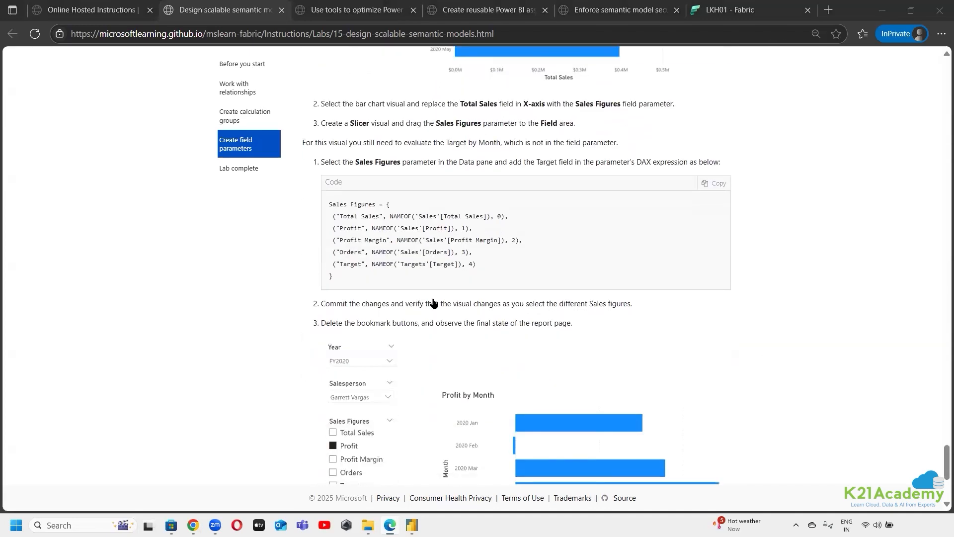
scroll(412, 298, "up", 9)
scroll(406, 291, "up", 15)
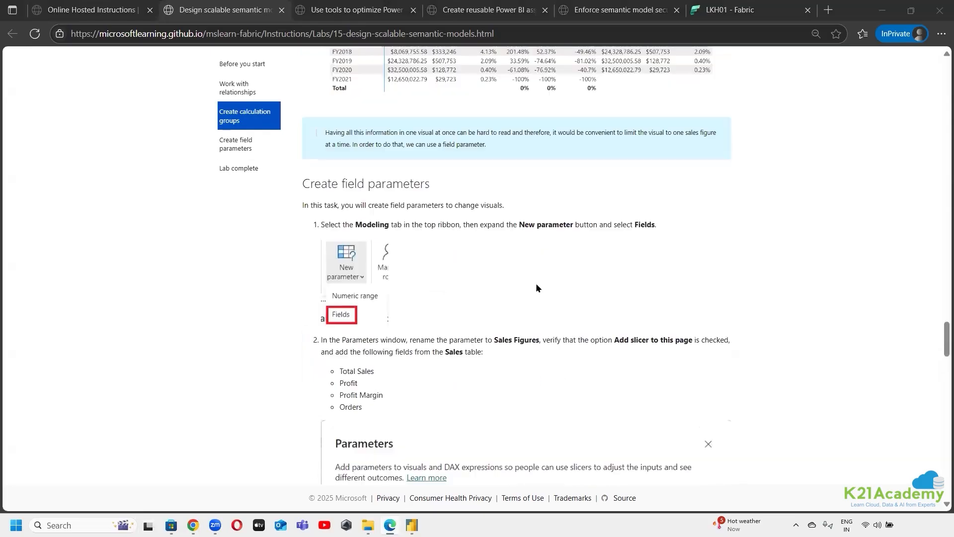
left_click_drag(313, 155, 478, 158)
left_click(707, 176)
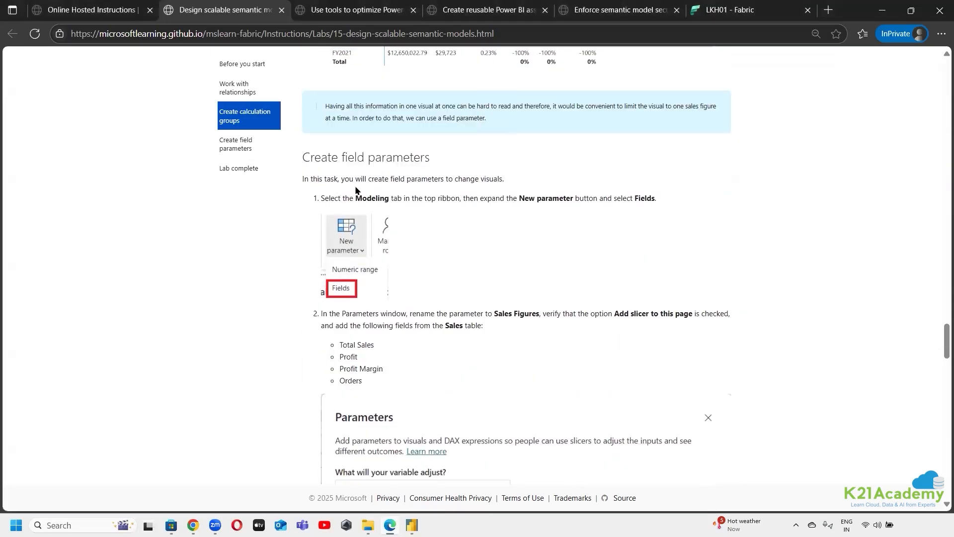
left_click_drag(516, 175, 310, 180)
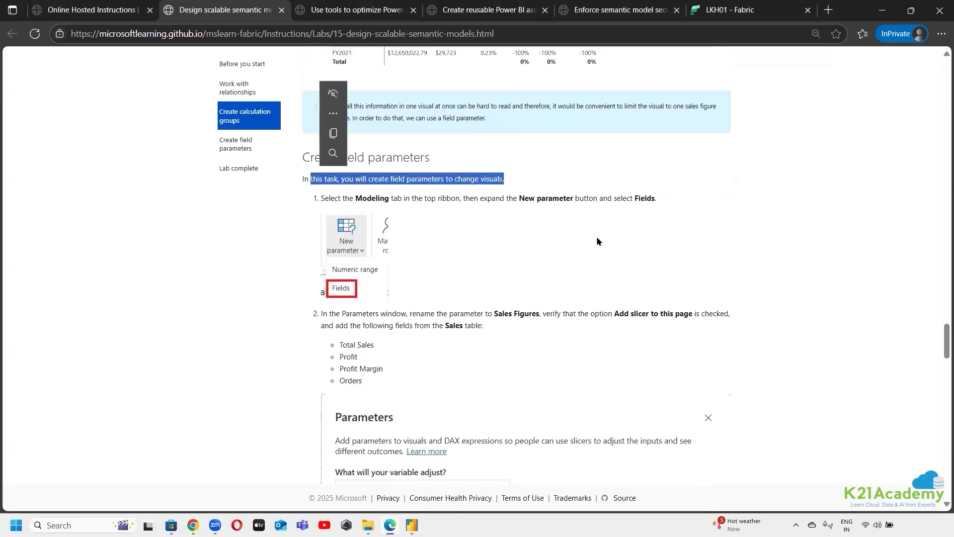
left_click(411, 215)
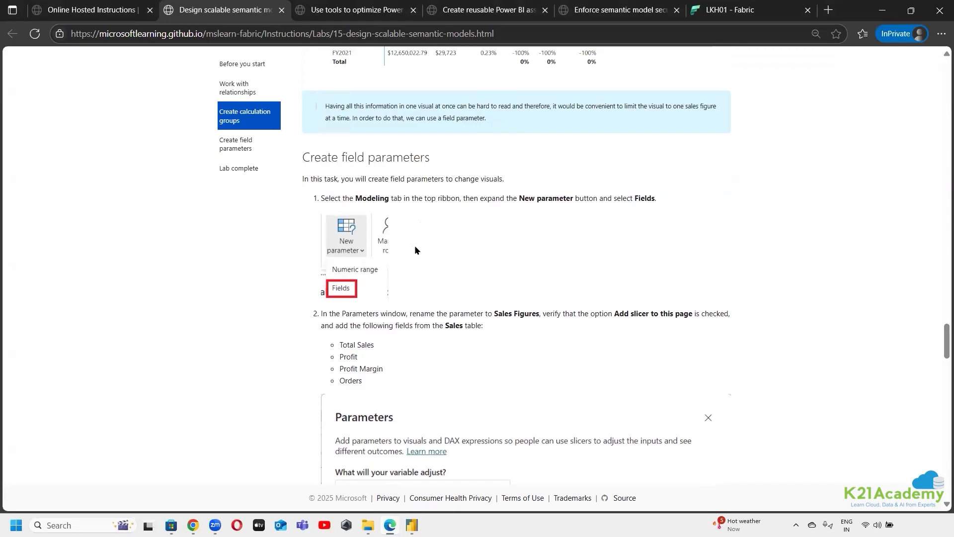
scroll(415, 245, "down", 1)
left_click_drag(343, 136, 650, 136)
left_click(664, 170)
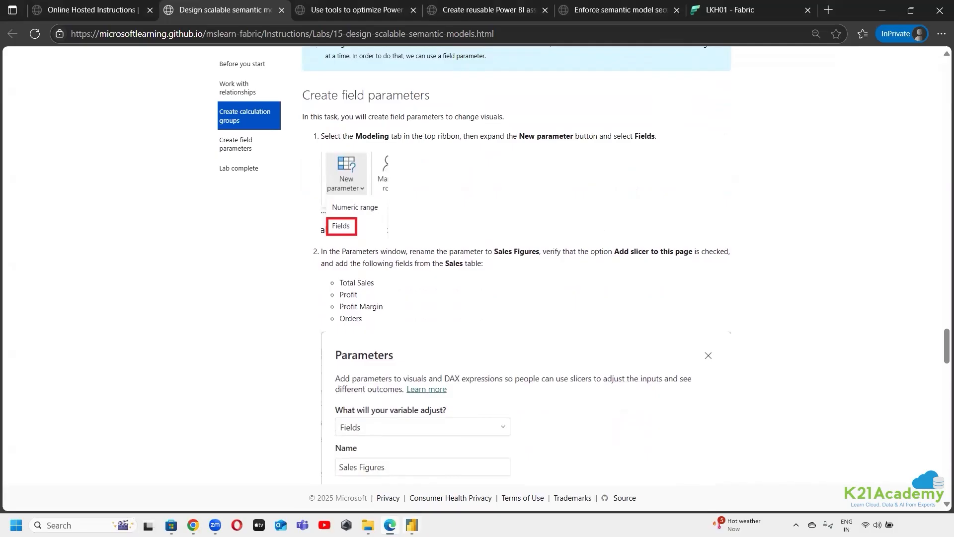
Switch to Power BI Desktop and look through the Power Query Editor and the data transformation options for parameter creation
left_click(412, 525)
left_click(458, 442)
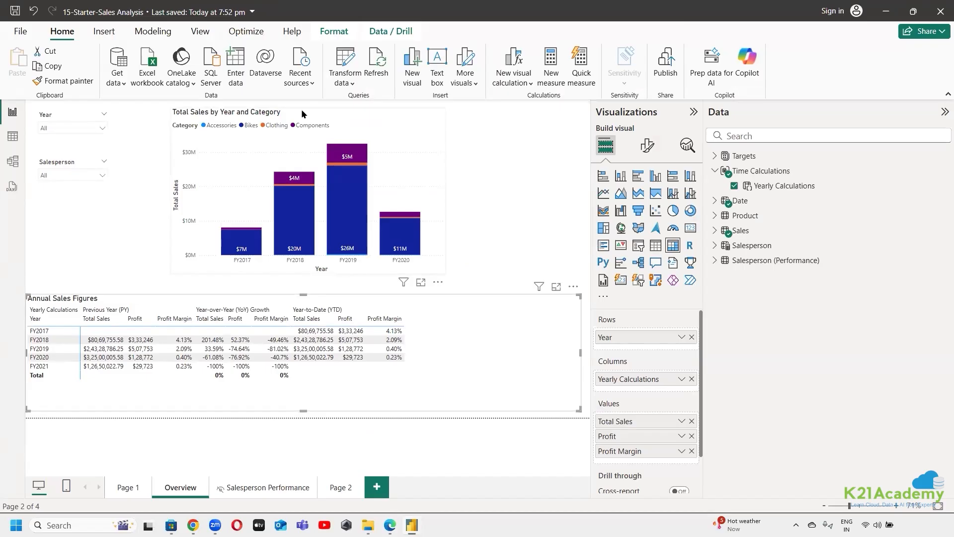
left_click(347, 82)
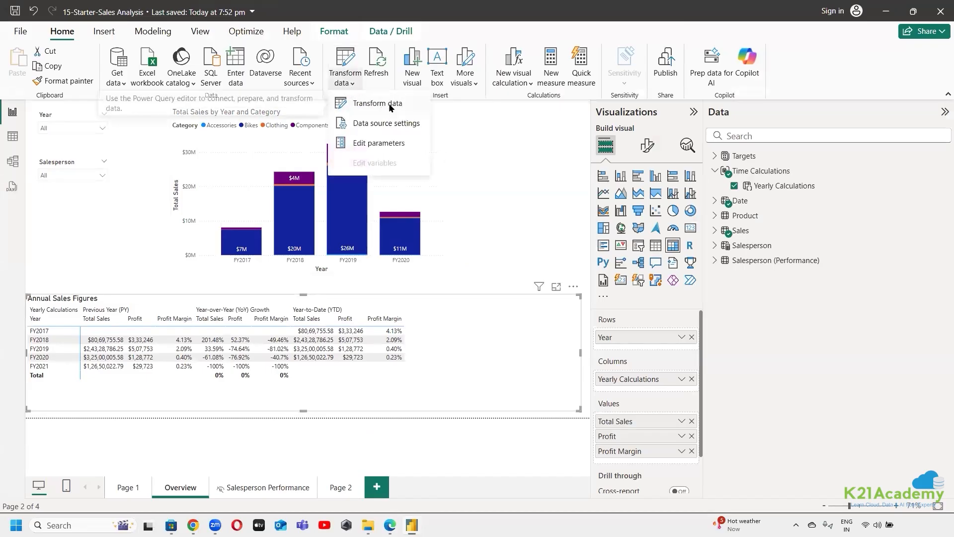
left_click(391, 104)
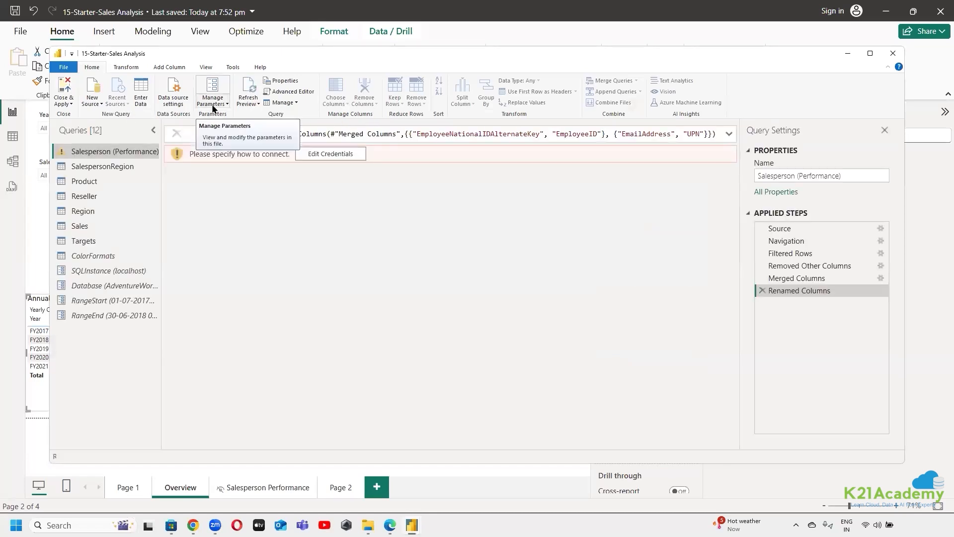
left_click(893, 53)
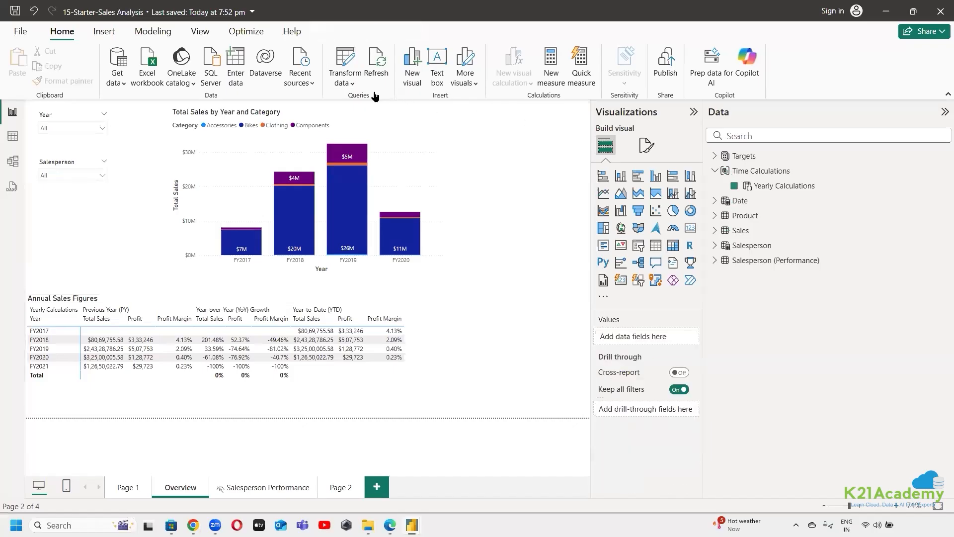
left_click(351, 83)
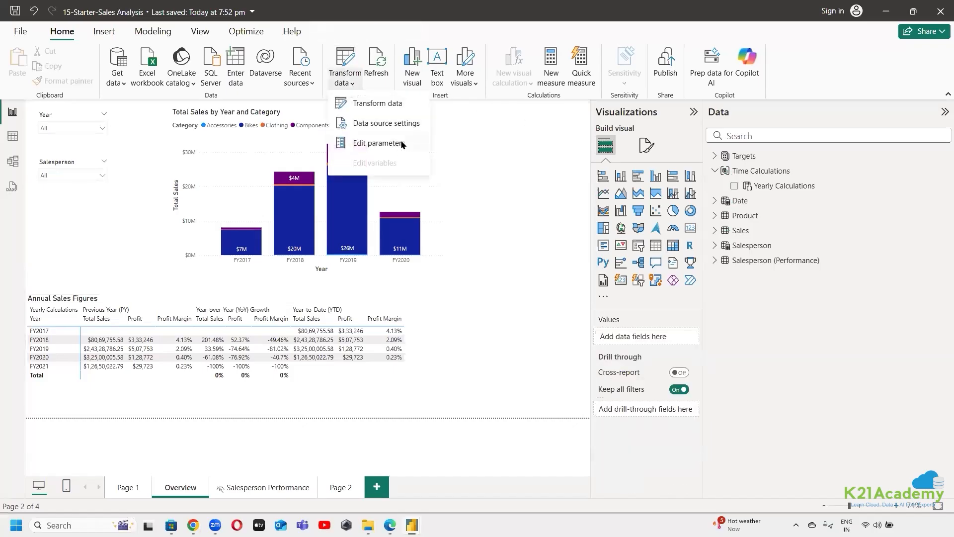
left_click(539, 140)
Switch from the report to the model view and bring up the types of new parameter available
left_click(11, 136)
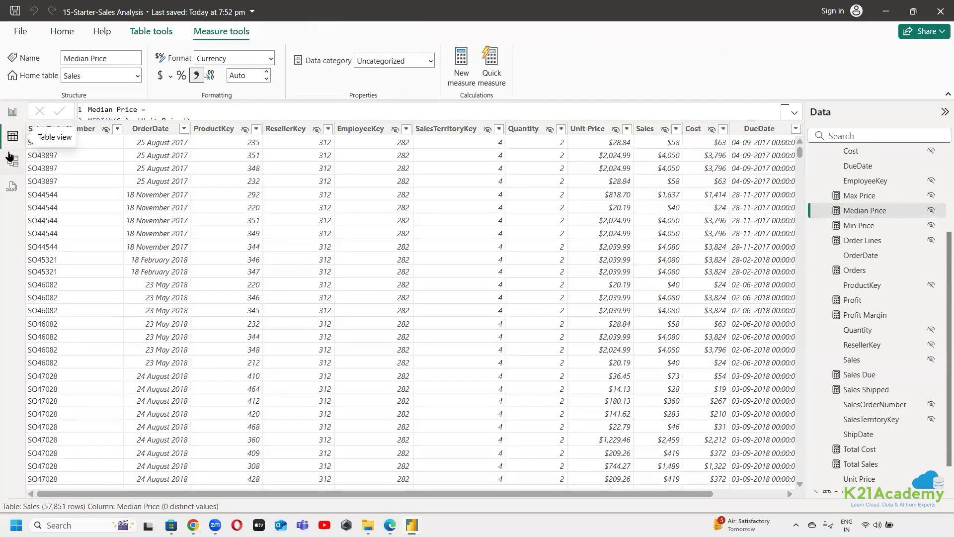
left_click(11, 159)
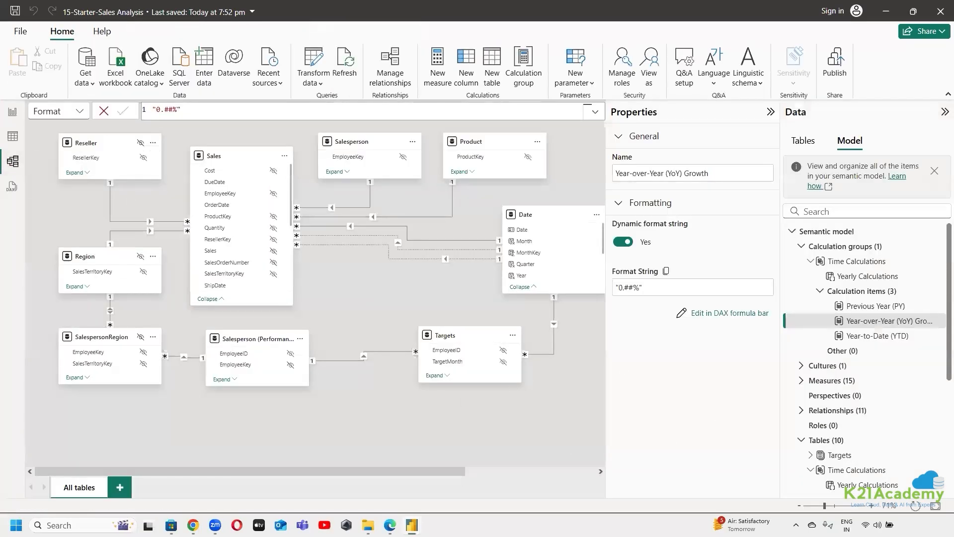
left_click(591, 83)
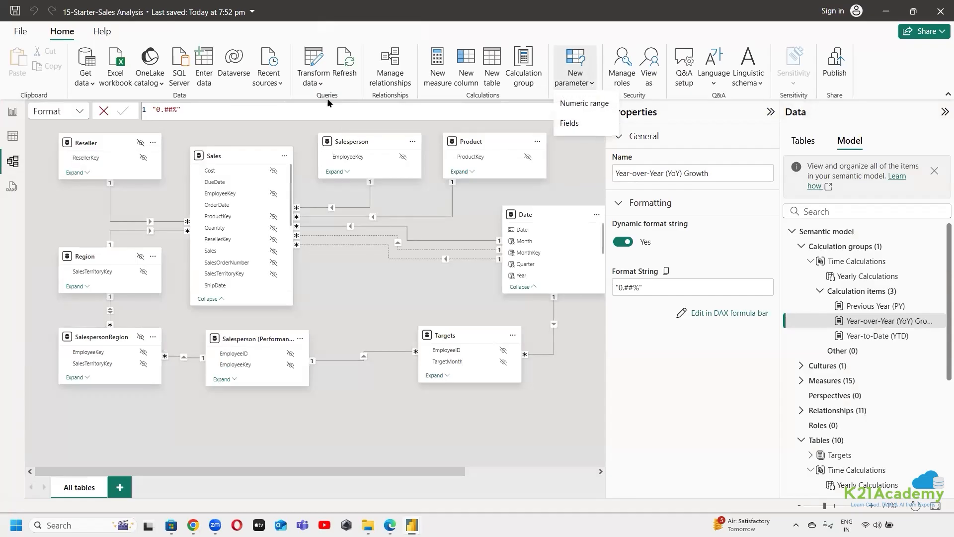
left_click(318, 83)
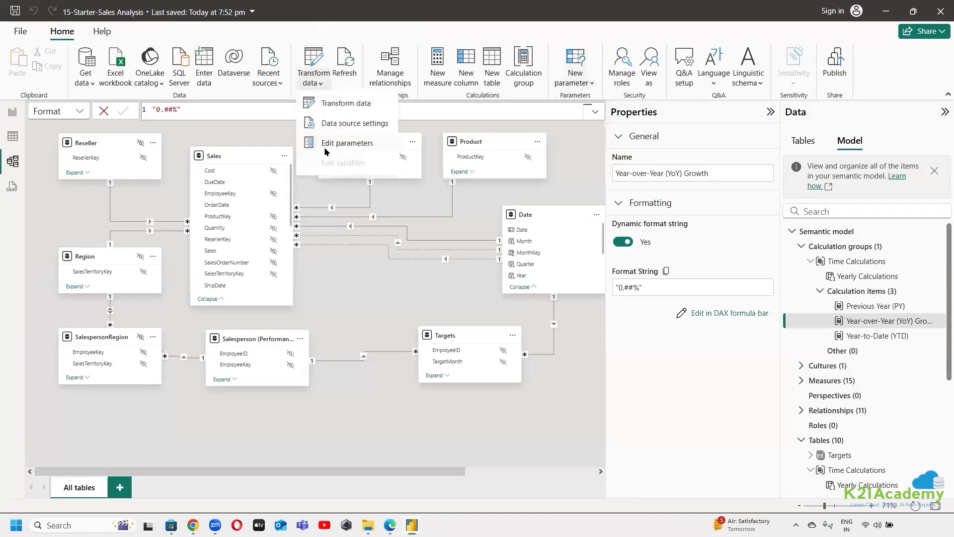
left_click(578, 84)
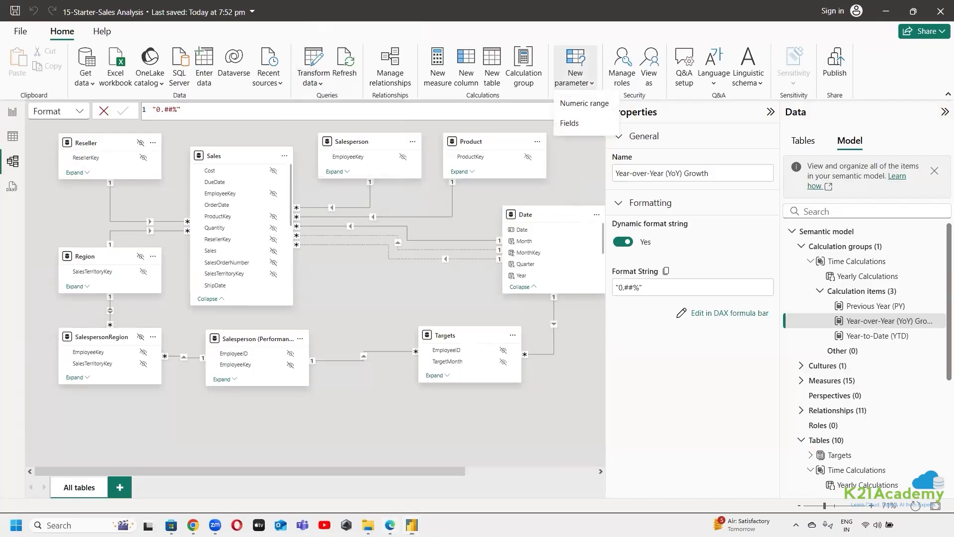
Recheck the parameter instructions in the Edge lab page, and start a new parameter of type Fields in Power BI Desktop
key("alt+Tab")
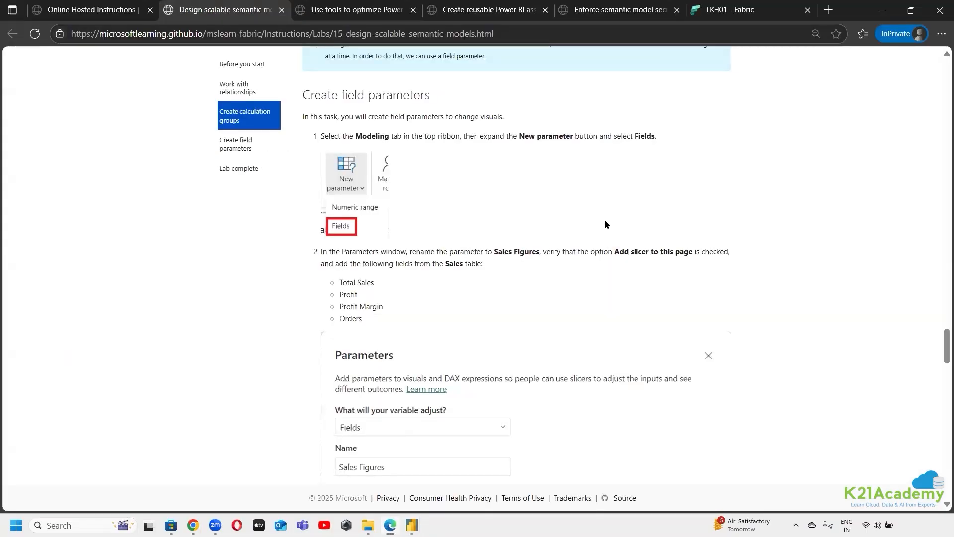
scroll(585, 141, "down", 1)
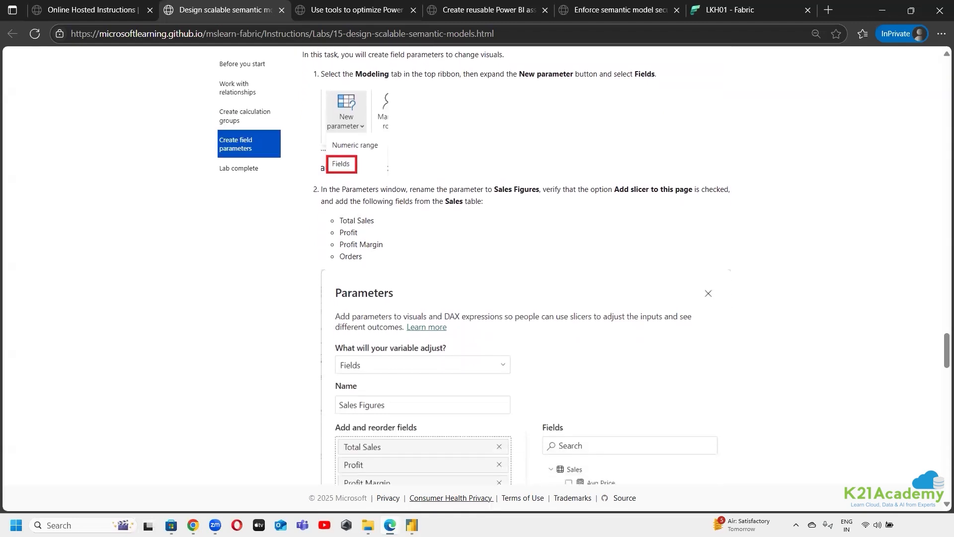
mouse_move(412, 525)
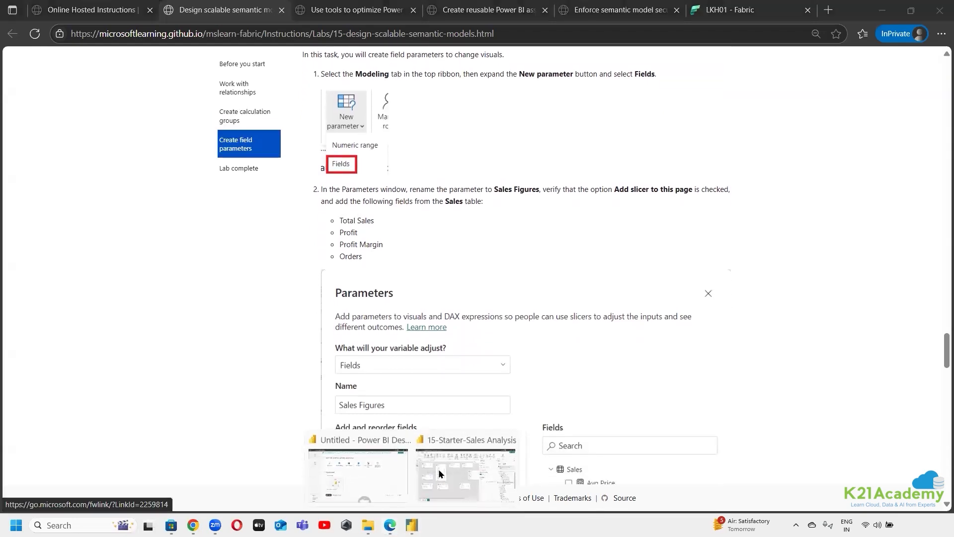
left_click(469, 446)
left_click(591, 127)
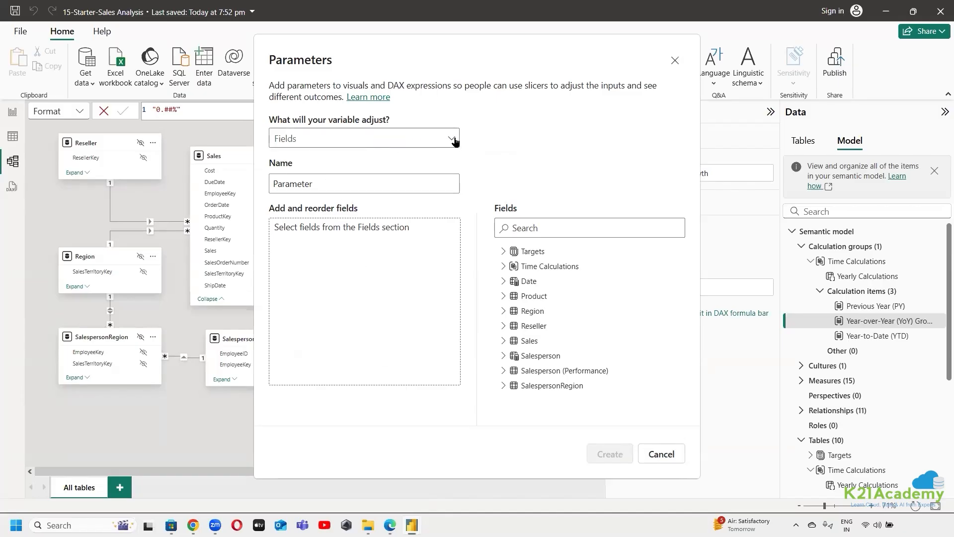
left_click(452, 141)
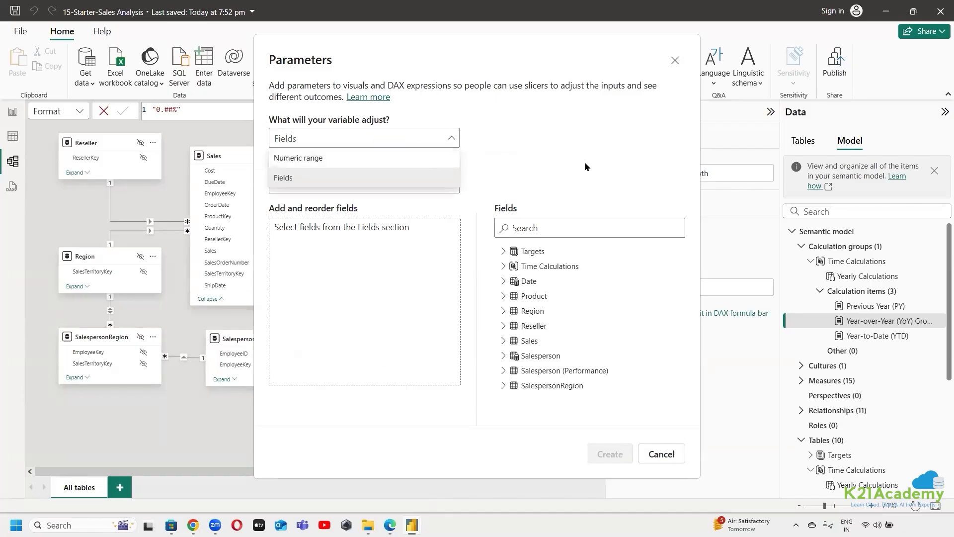
left_click(510, 168)
Copy the parameter name Sales Figures from the lab instructions in Edge
left_click(333, 190)
left_click_drag(339, 183, 275, 203)
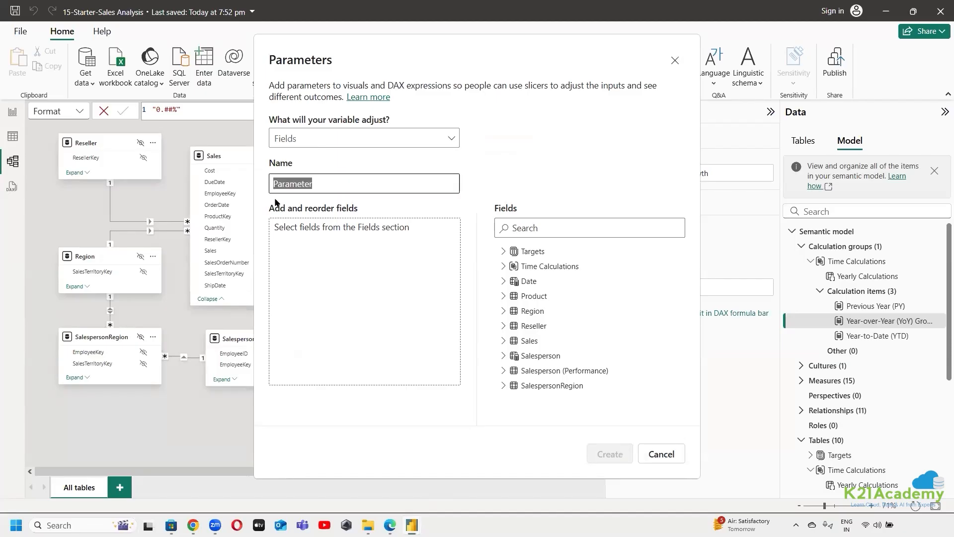
left_click(391, 525)
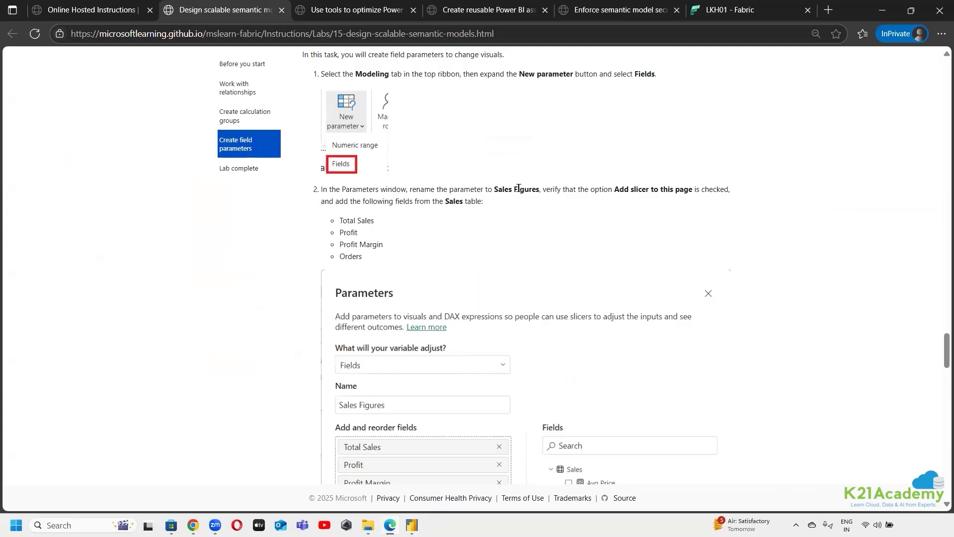
left_click_drag(496, 188, 539, 191)
right_click(534, 191)
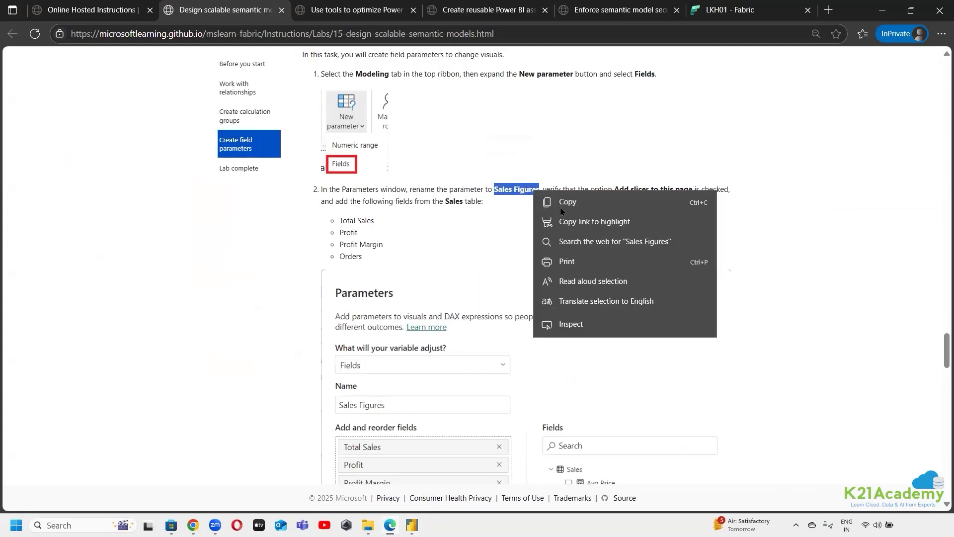
left_click(560, 208)
Return to Power BI Desktop and replace the new field parameter's default name with Sales Figures
mouse_move(412, 525)
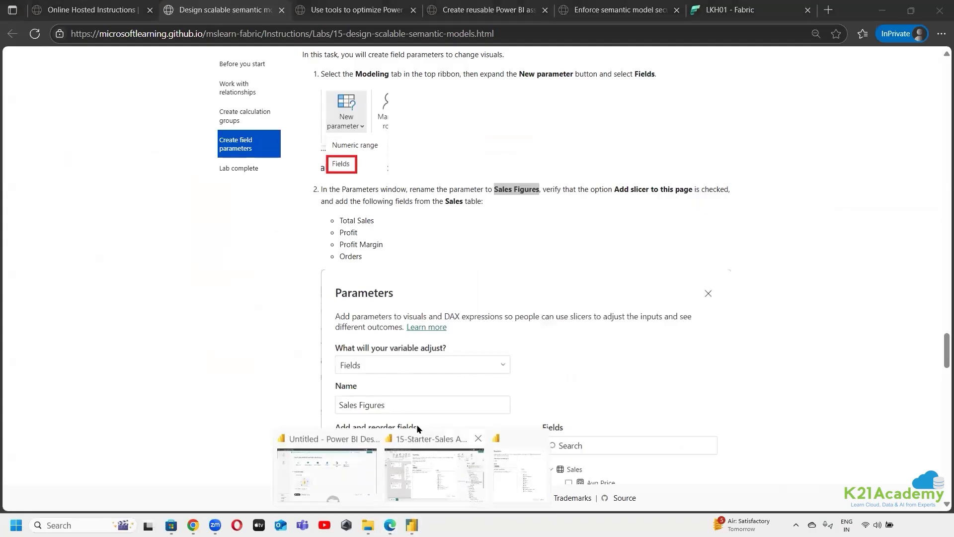
left_click(416, 427)
left_click(327, 184)
left_click_drag(327, 184, 265, 194)
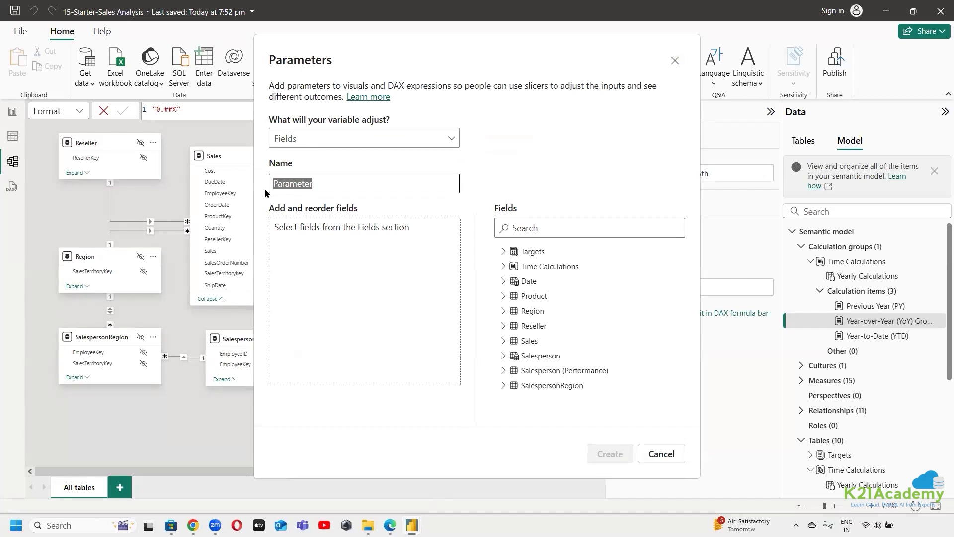
key("ctrl+v")
left_click(354, 278)
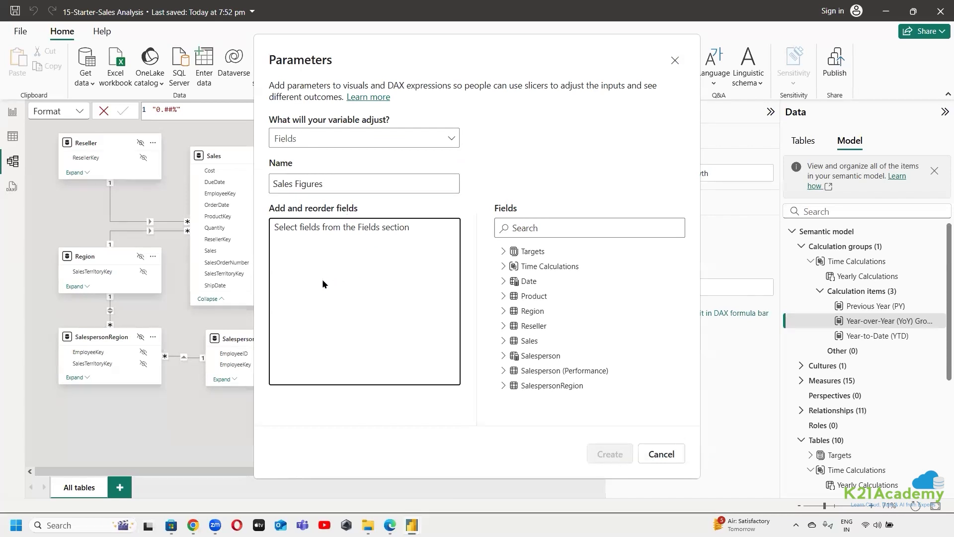
Check in the Edge lab page which Sales fields the parameter needs, and return to Power BI Desktop
left_click(389, 525)
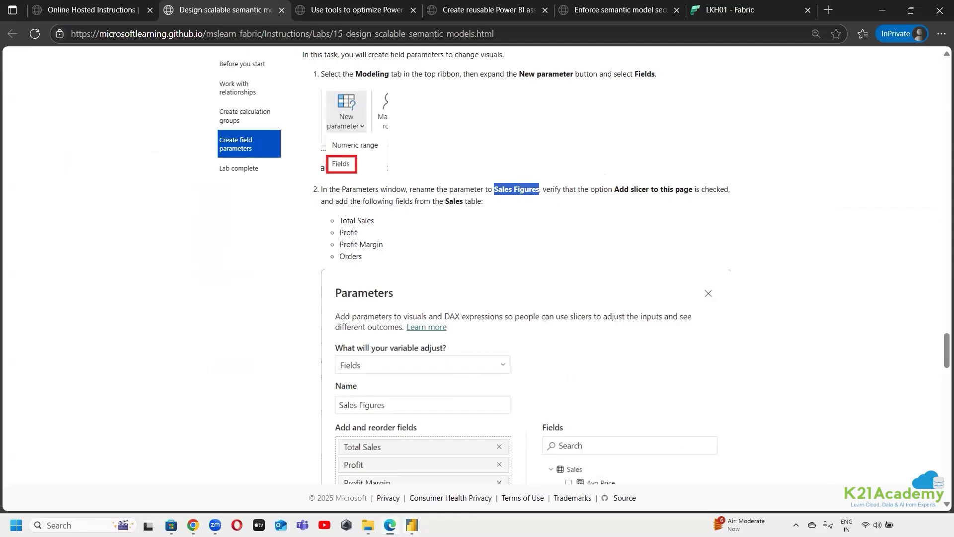
left_click(412, 525)
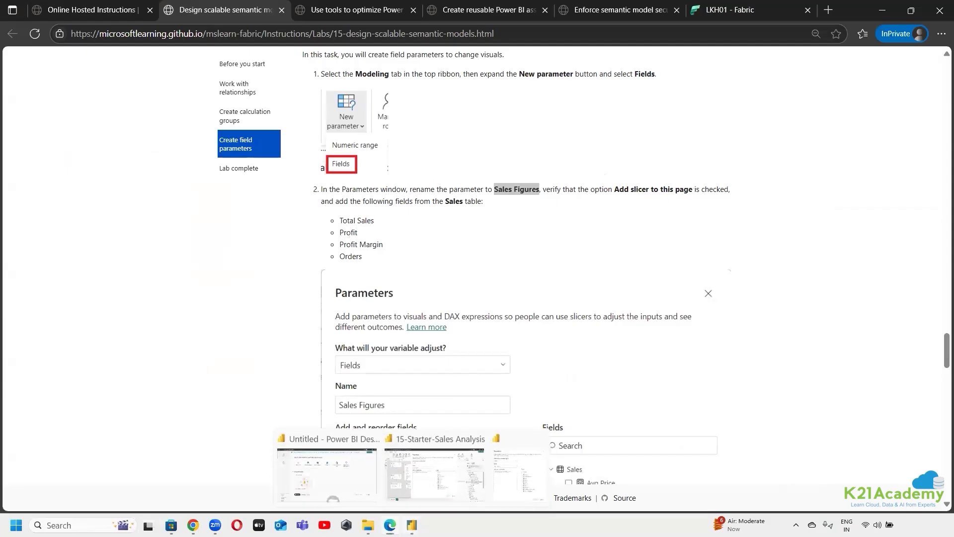
left_click(508, 435)
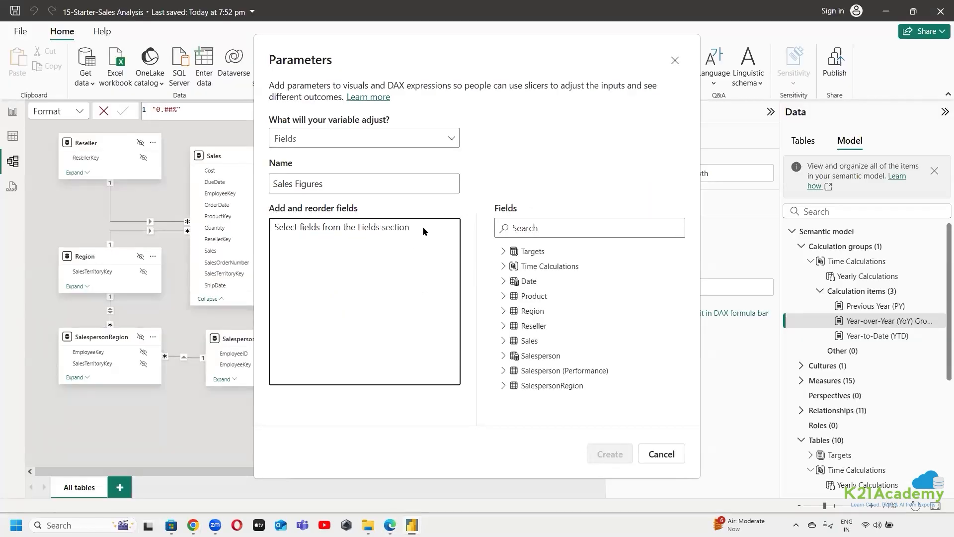
Add Total Sales, Profit, Profit Margin and Orders from the Sales table to the parameter, in that order
left_click(503, 342)
scroll(522, 373, "down", 5)
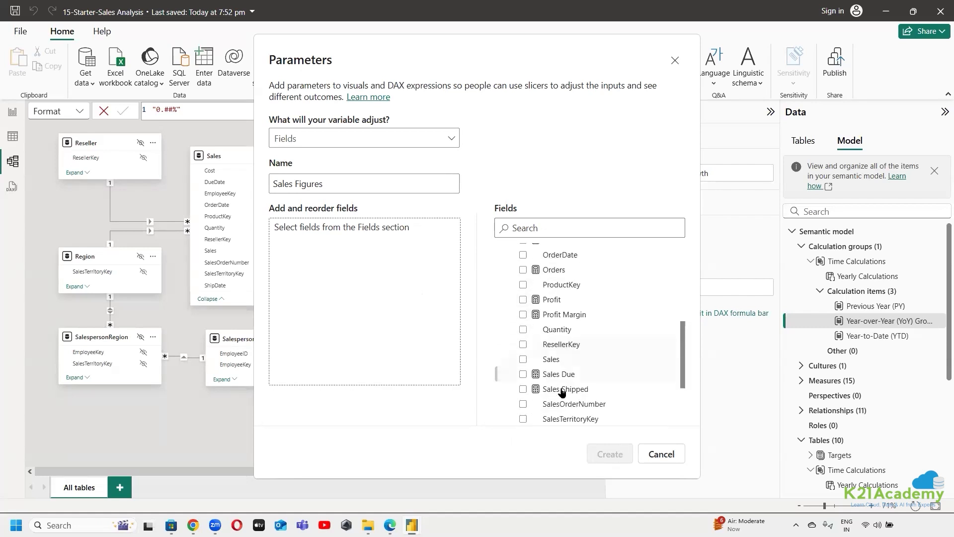
scroll(562, 392, "down", 3)
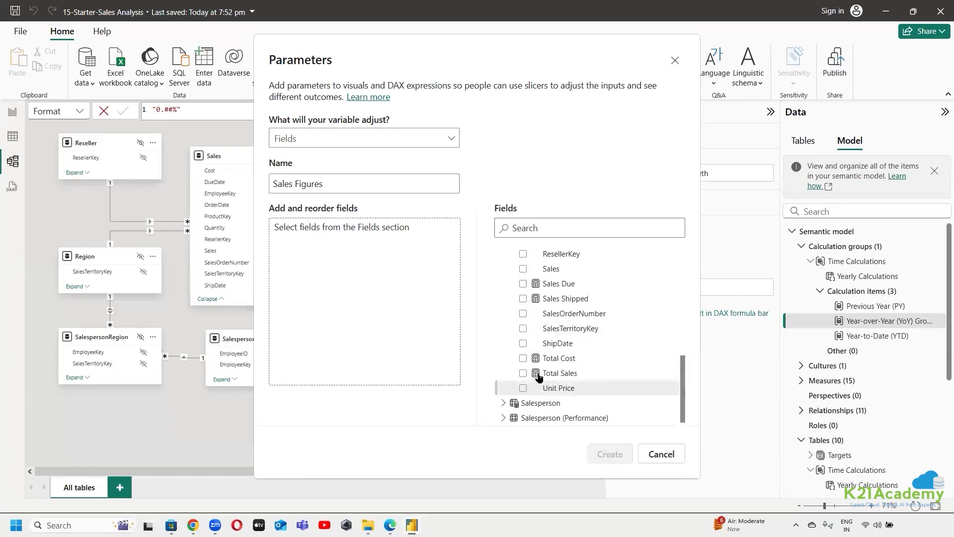
left_click(523, 374)
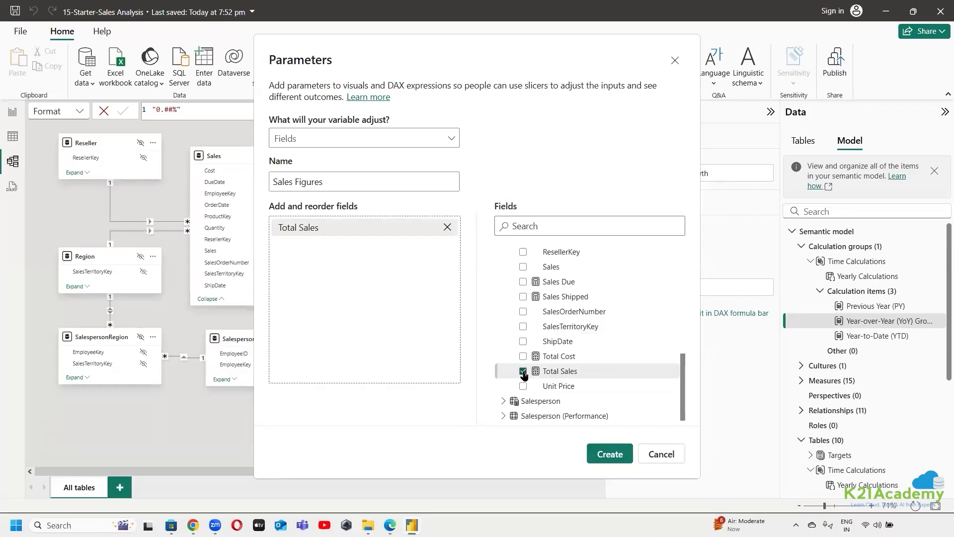
scroll(527, 348, "up", 4)
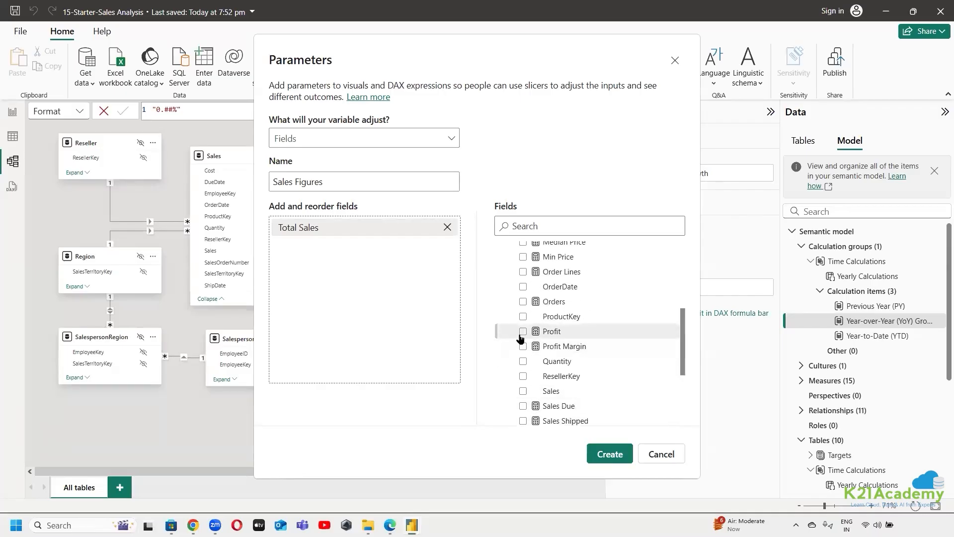
left_click(522, 332)
left_click(523, 346)
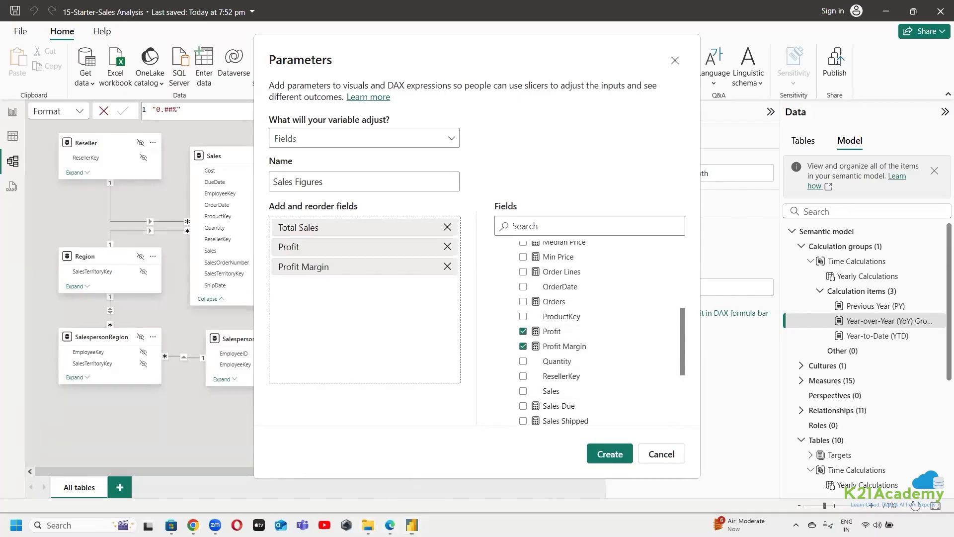
key("alt+Tab")
key("alt+Tab")
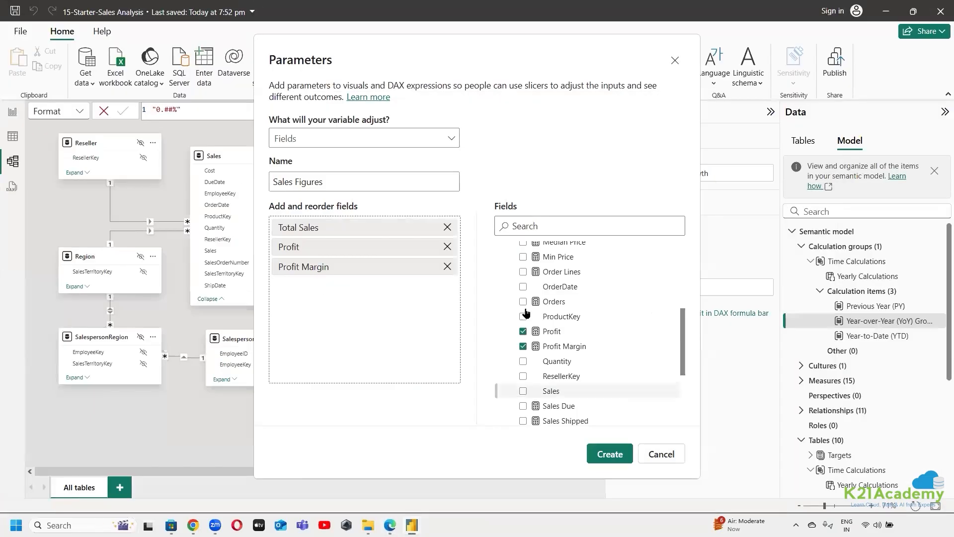
left_click(523, 301)
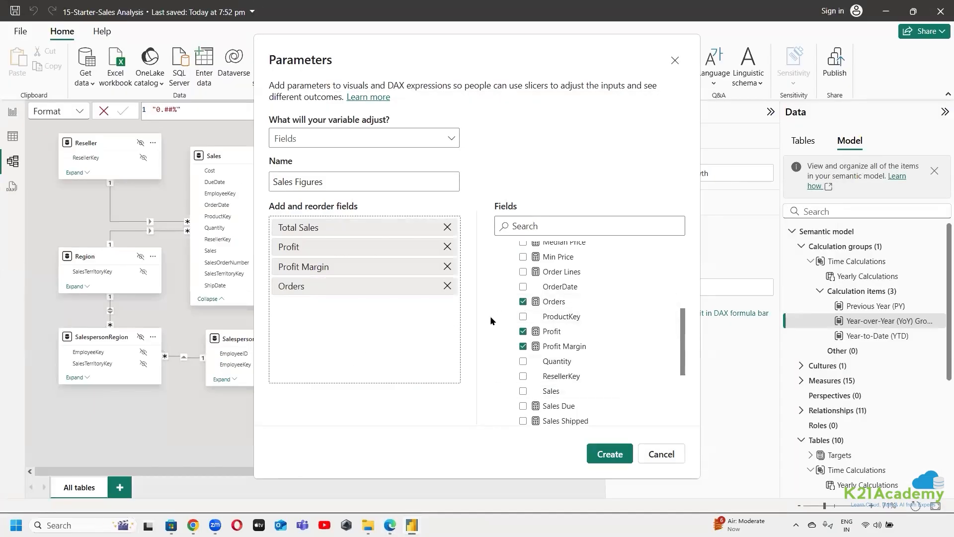
scroll(596, 368, "up", 5)
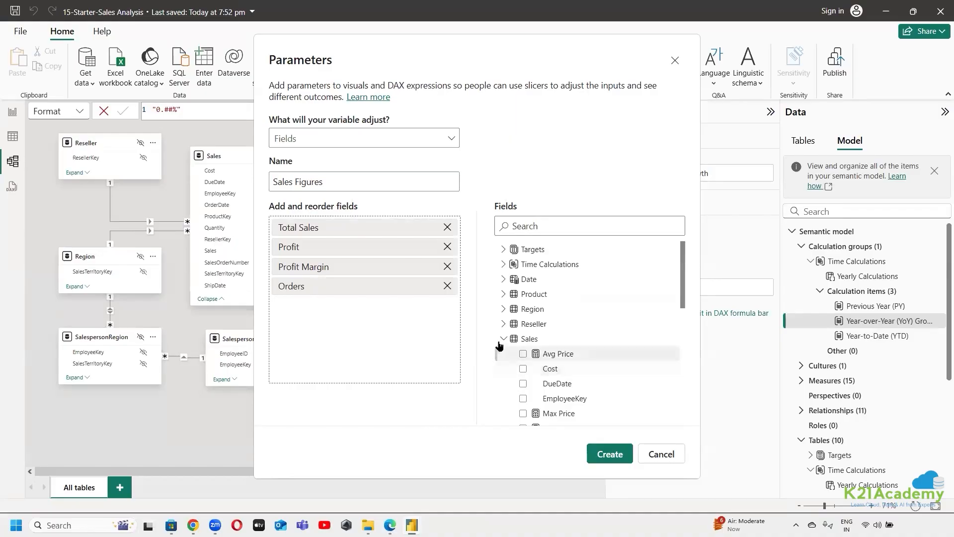
left_click(503, 340)
Compare the setup with the lab's example in Edge, and check the variable type options in Power BI Desktop, keeping Fields
mouse_move(389, 525)
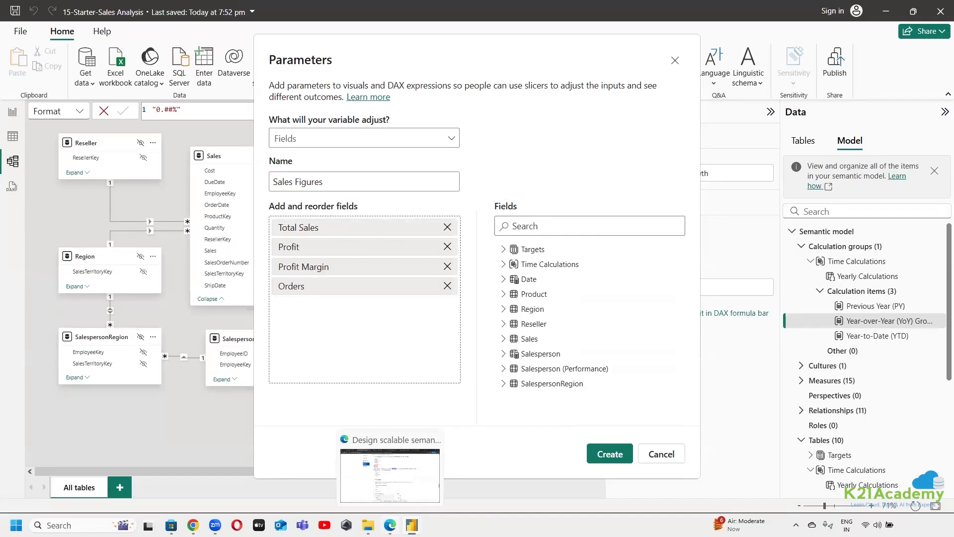
left_click(389, 525)
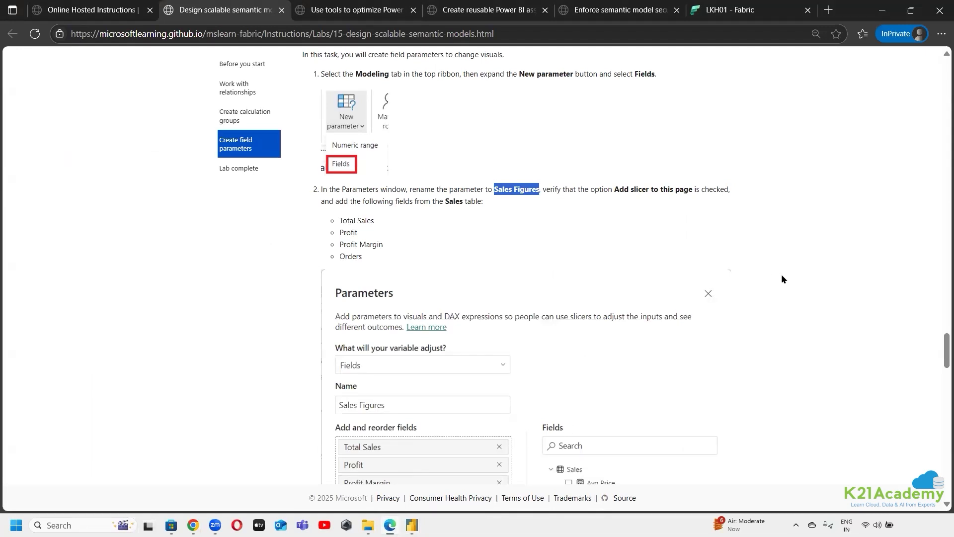
scroll(776, 288, "down", 3)
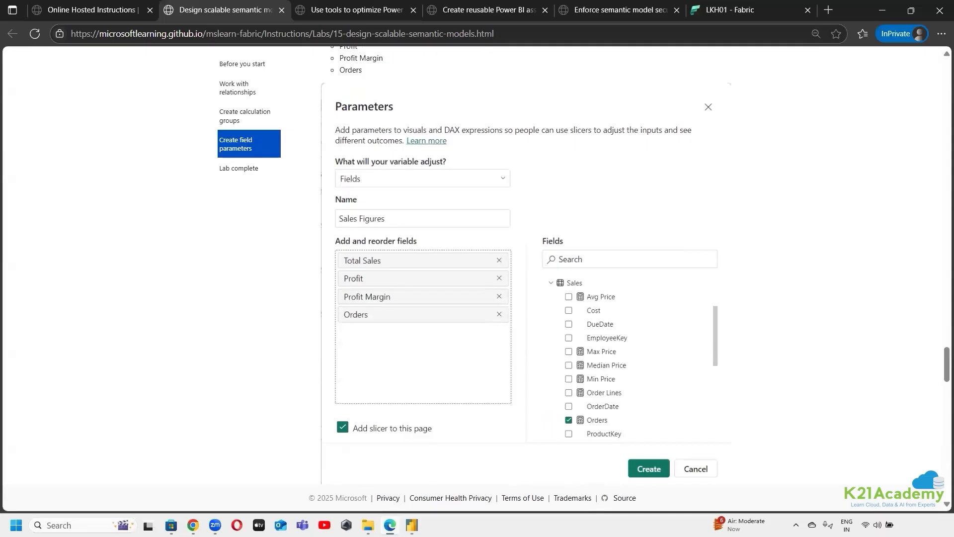
left_click(412, 525)
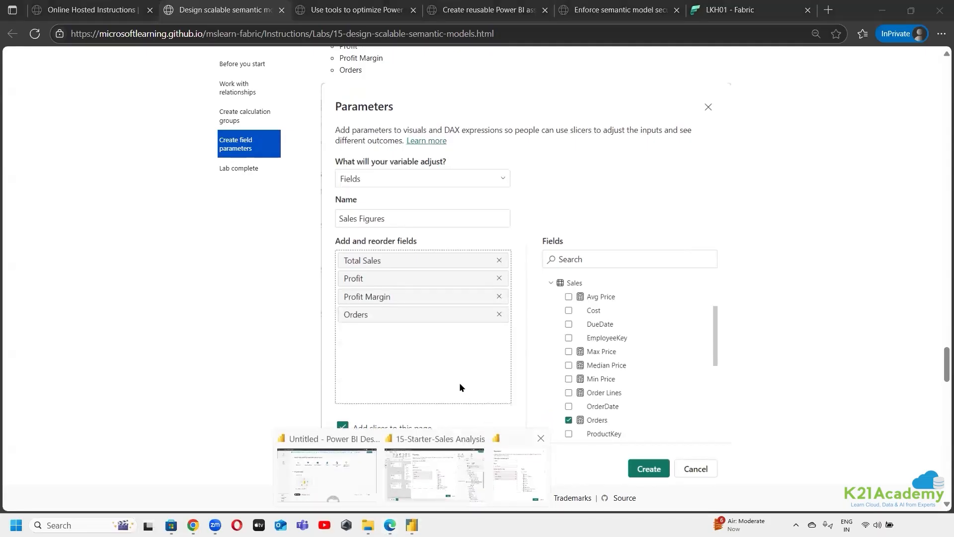
left_click(434, 473)
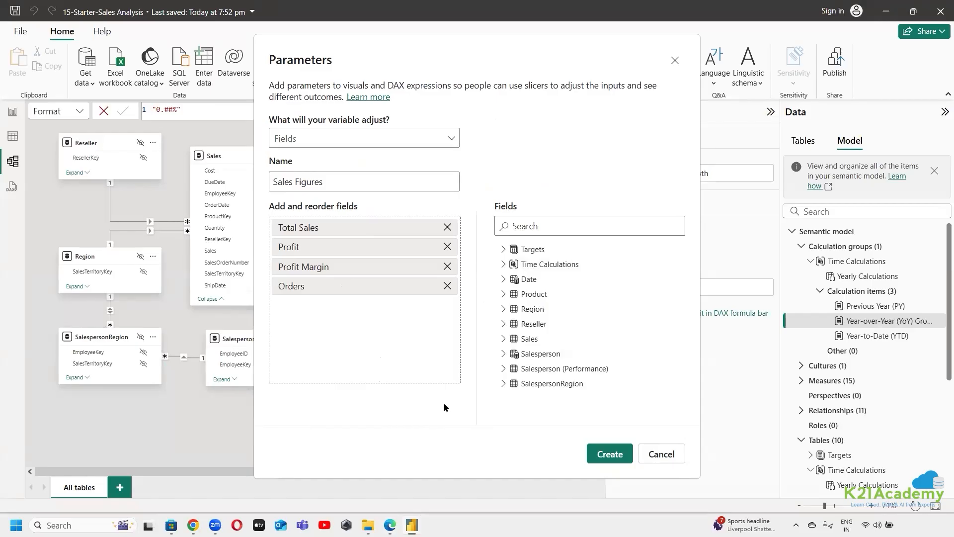
left_click(451, 139)
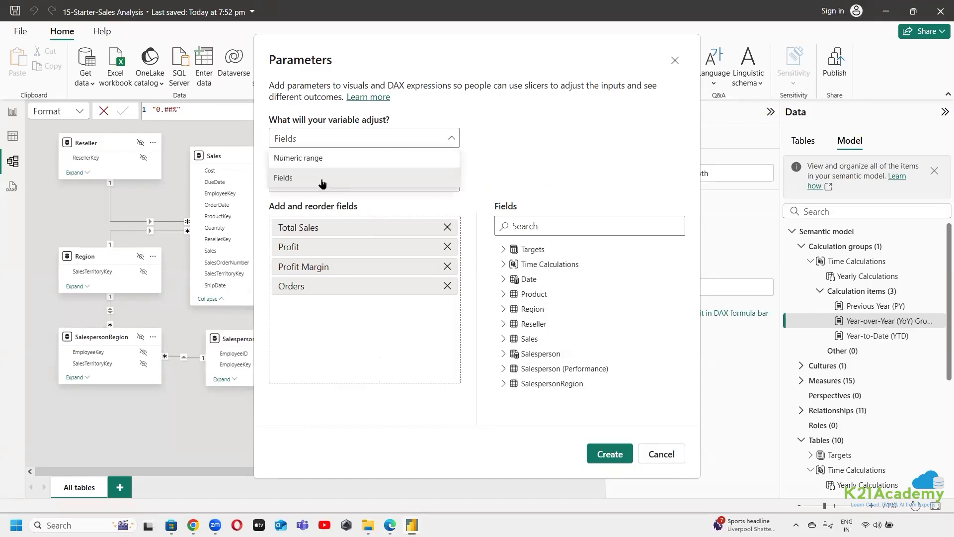
left_click(322, 183)
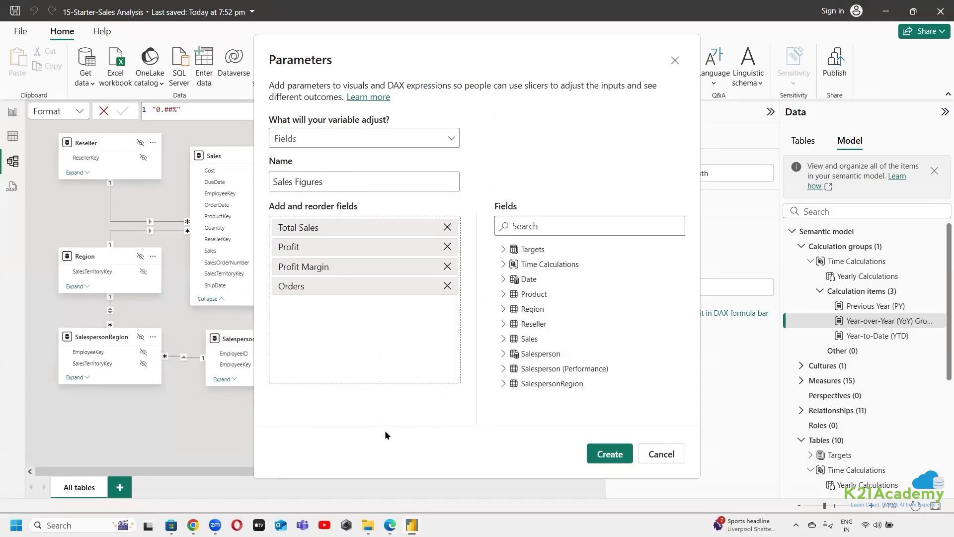
Recheck the lab's slicer option and creation instructions in Edge, and create the Sales Figures parameter in Power BI Desktop
left_click(390, 525)
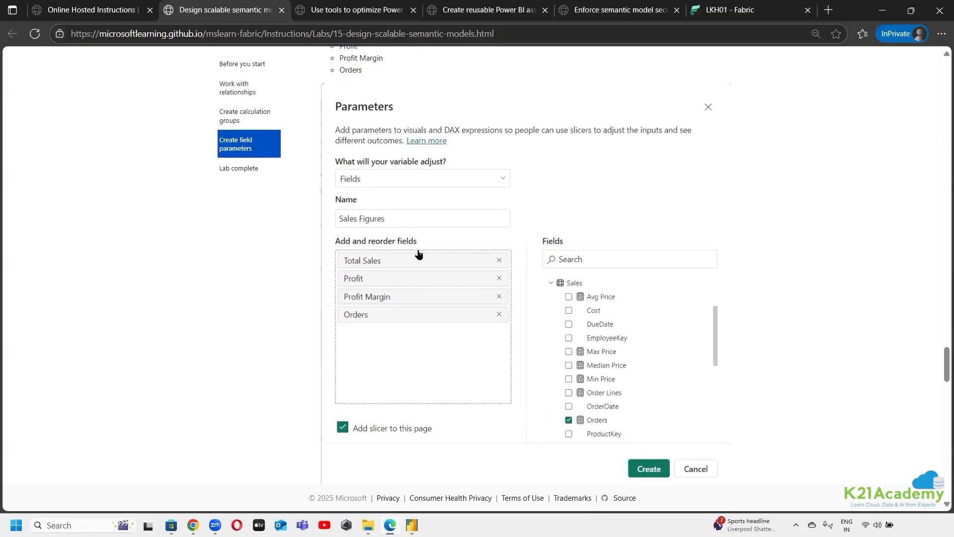
scroll(540, 335, "down", 3)
scroll(464, 256, "up", 4)
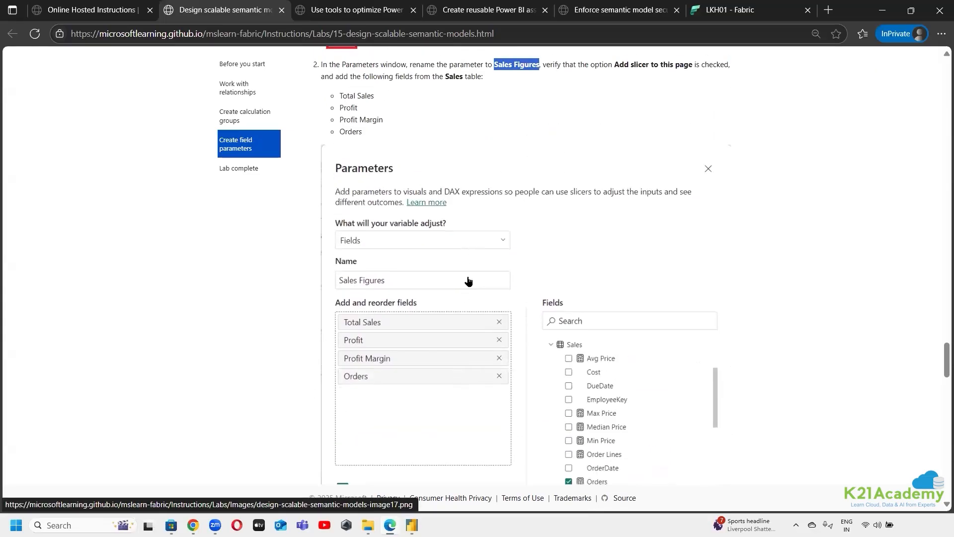
scroll(468, 281, "down", 3)
mouse_move(412, 525)
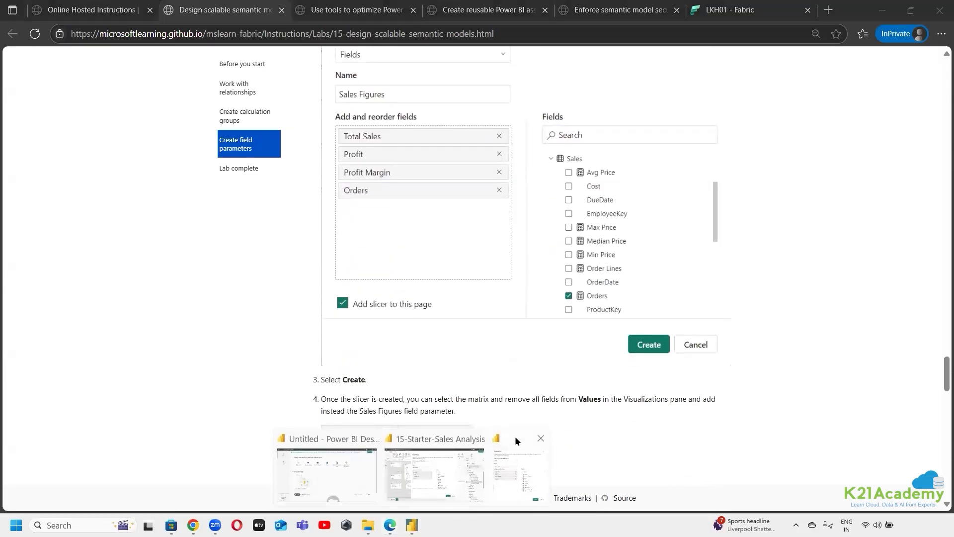
left_click(515, 437)
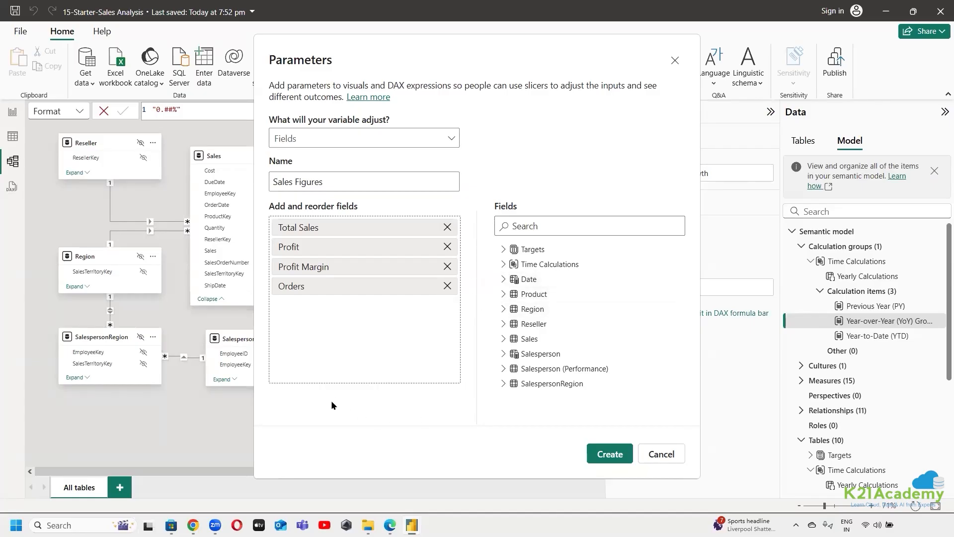
left_click(602, 454)
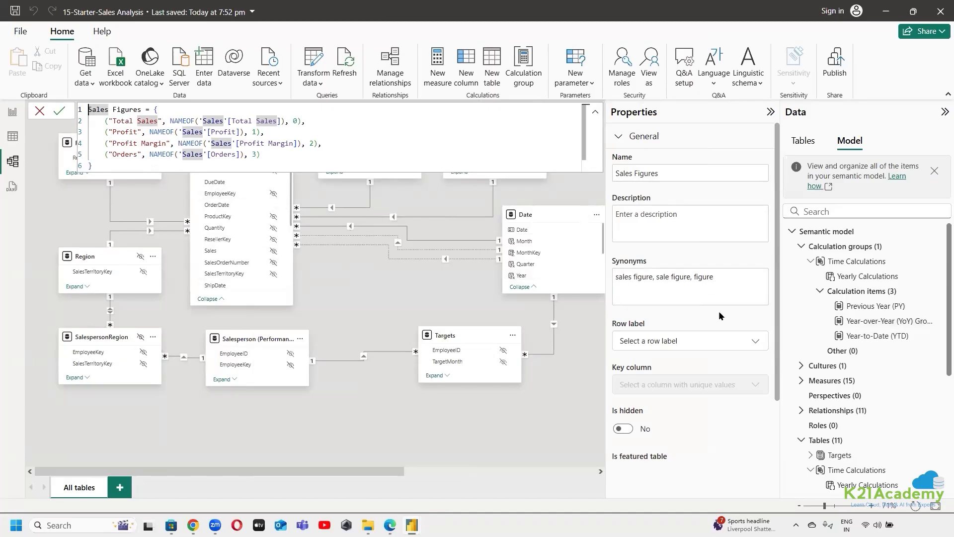
Look over the model items and read the Edge lab instructions on putting the Sales Figures parameter in the matrix's values
scroll(703, 365, "down", 1)
scroll(703, 362, "down", 1)
scroll(703, 365, "up", 2)
left_click(390, 524)
scroll(358, 340, "down", 1)
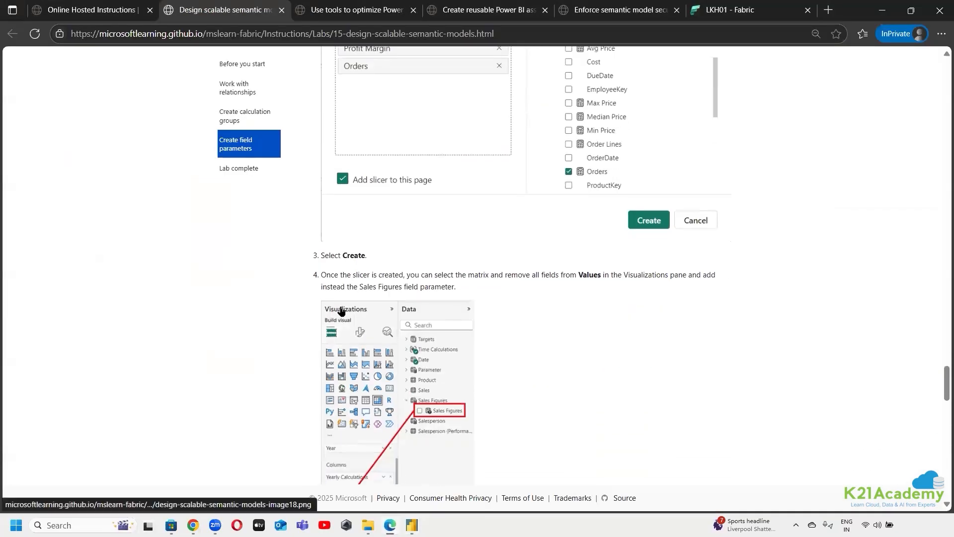
scroll(341, 310, "down", 2)
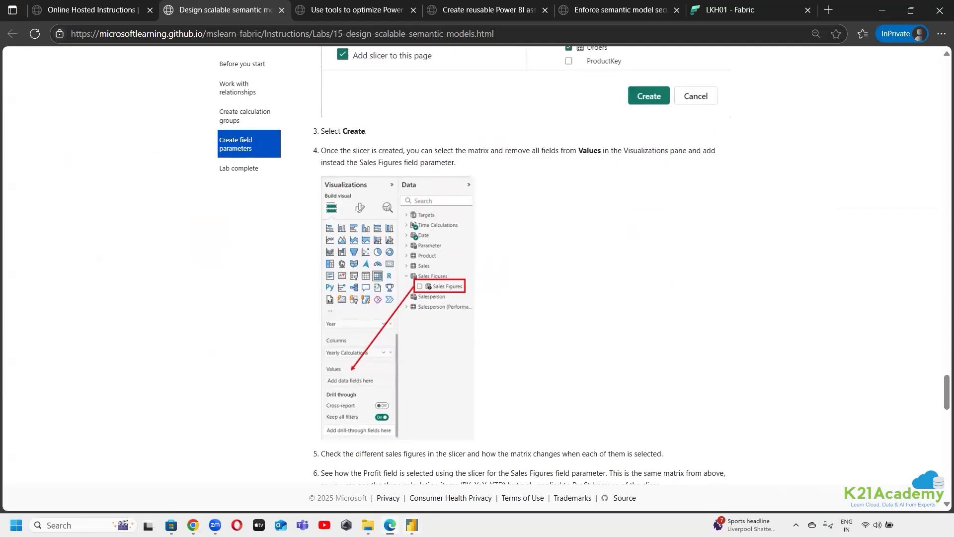
Return to Power BI Desktop, show the model's tables and expand the Sales Figures table to examine its fields
left_click(411, 525)
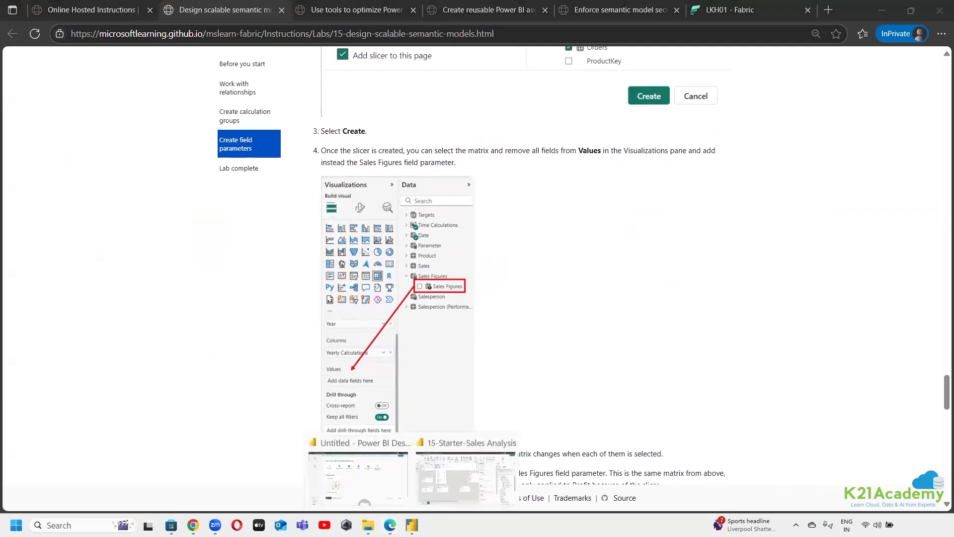
left_click(471, 442)
left_click(792, 231)
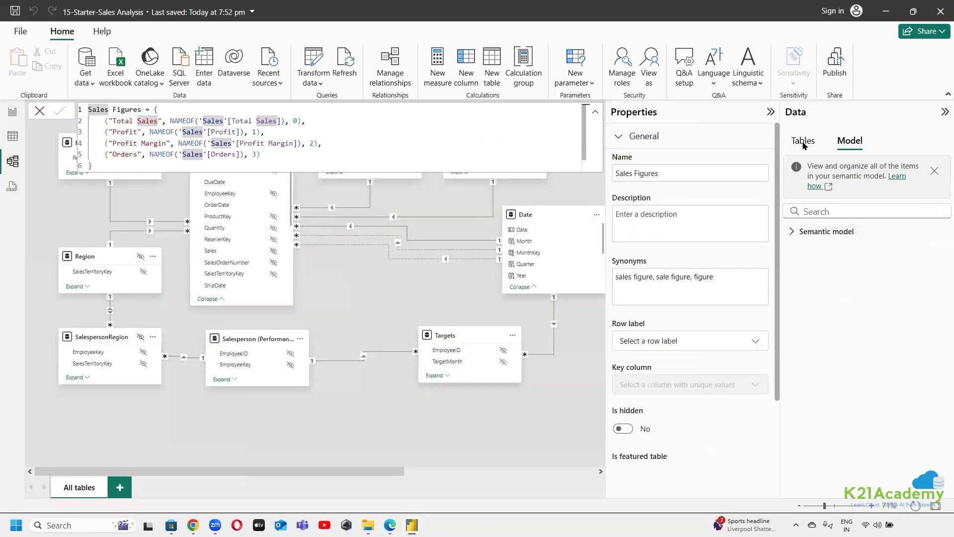
left_click(803, 141)
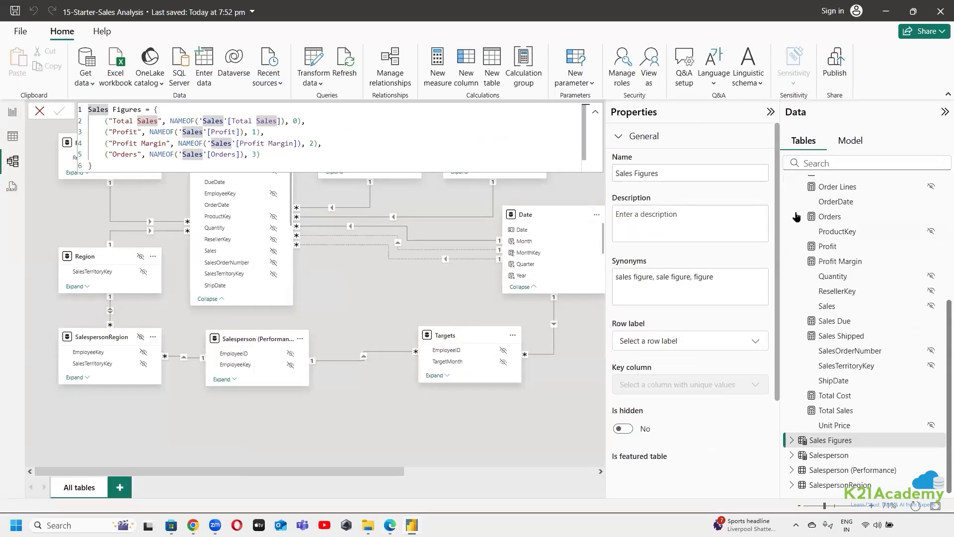
left_click(793, 440)
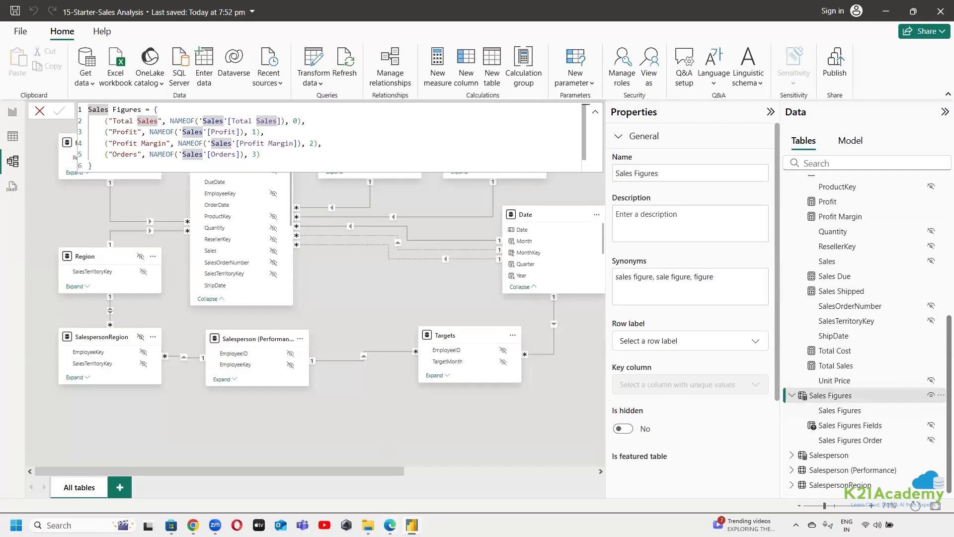
Reread the lab's matrix and slicer steps in Edge, and open Page 2 in the report view of Power BI Desktop
left_click(389, 525)
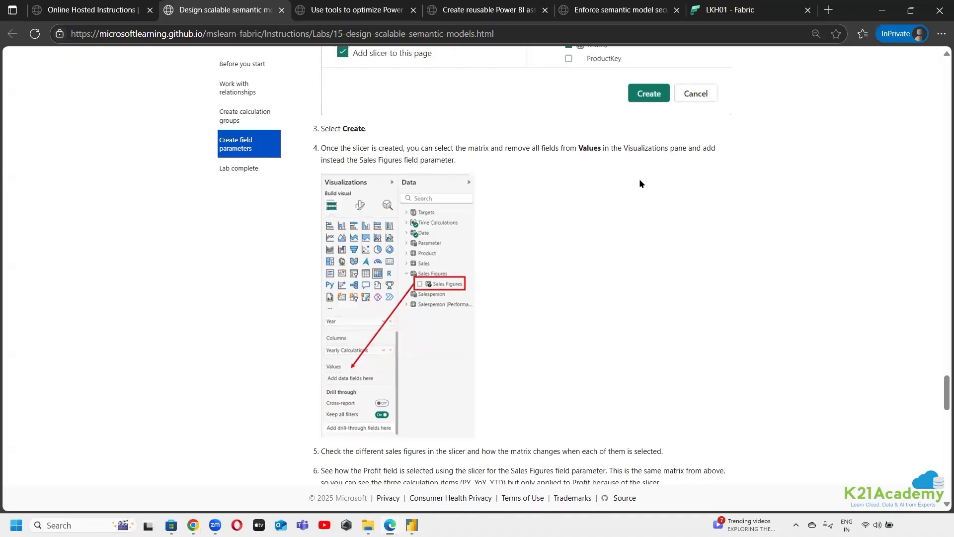
scroll(639, 177, "down", 3)
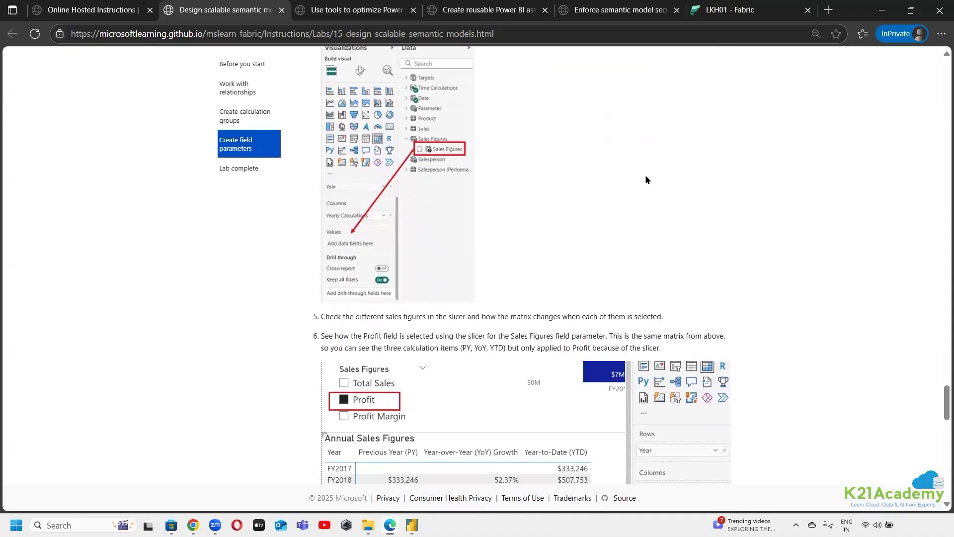
scroll(646, 179, "up", 3)
mouse_move(412, 525)
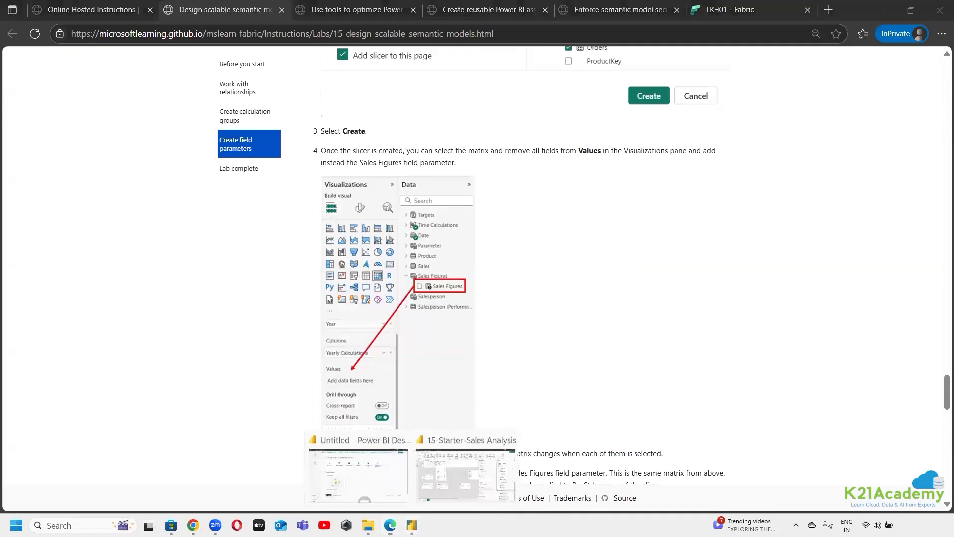
left_click(438, 473)
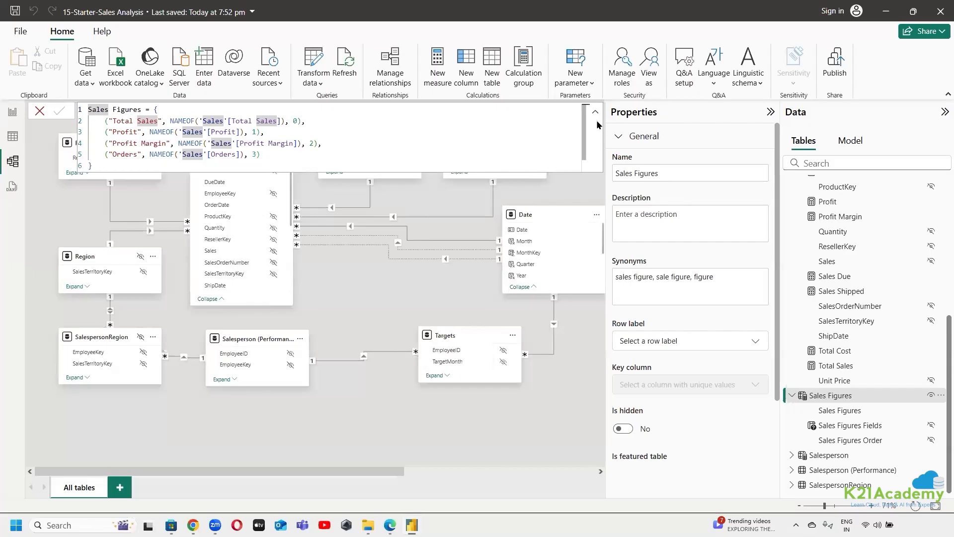
left_click(9, 112)
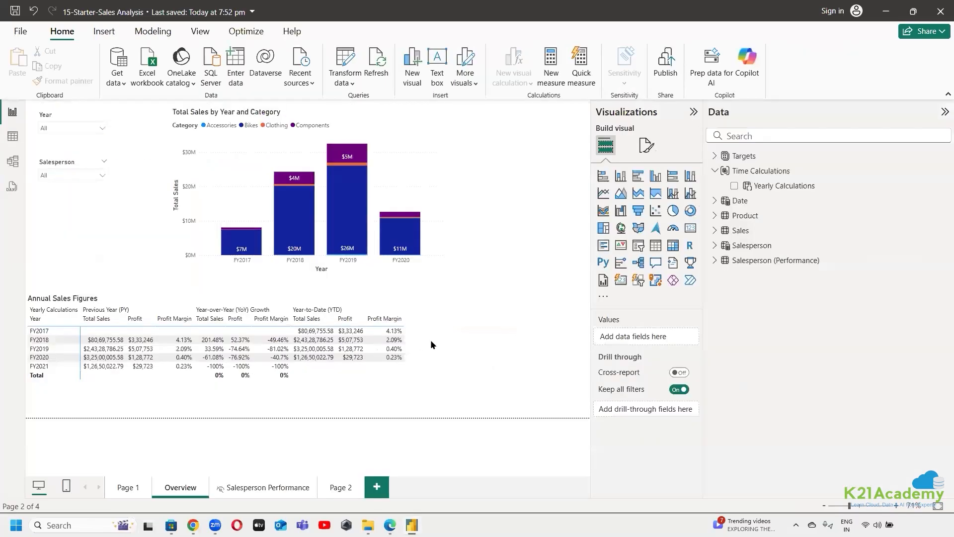
left_click(348, 487)
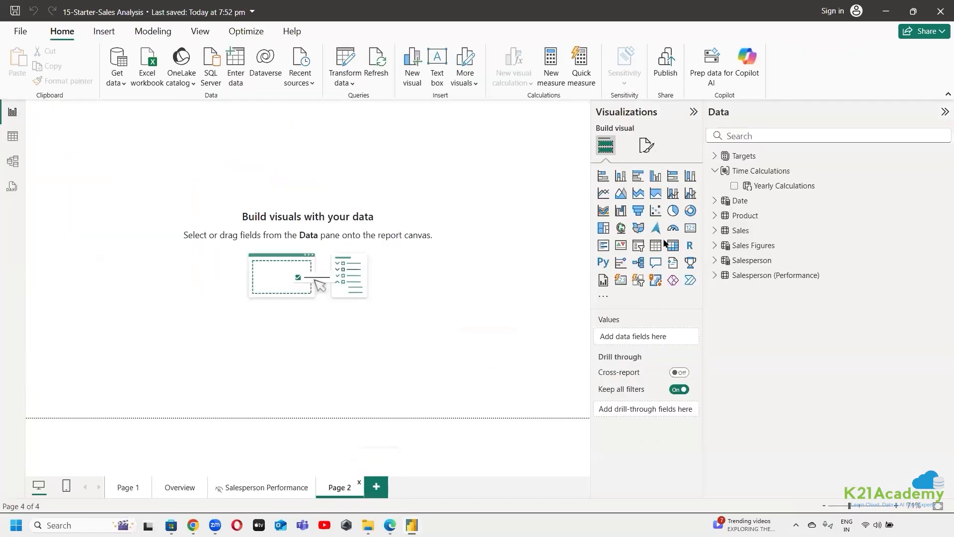
Add an enlarged matrix to Page 2 and put Yearly Calculations in its columns
left_click(667, 248)
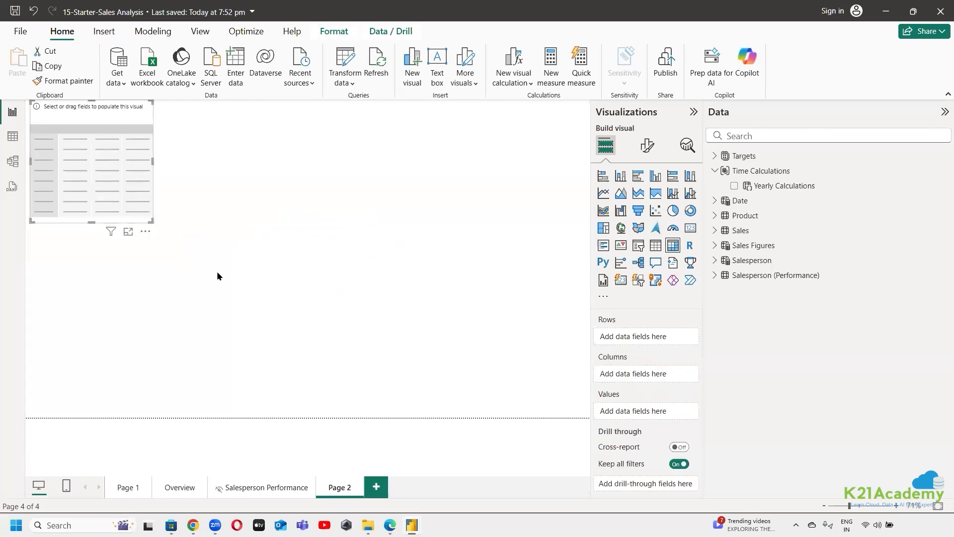
left_click_drag(151, 221, 457, 436)
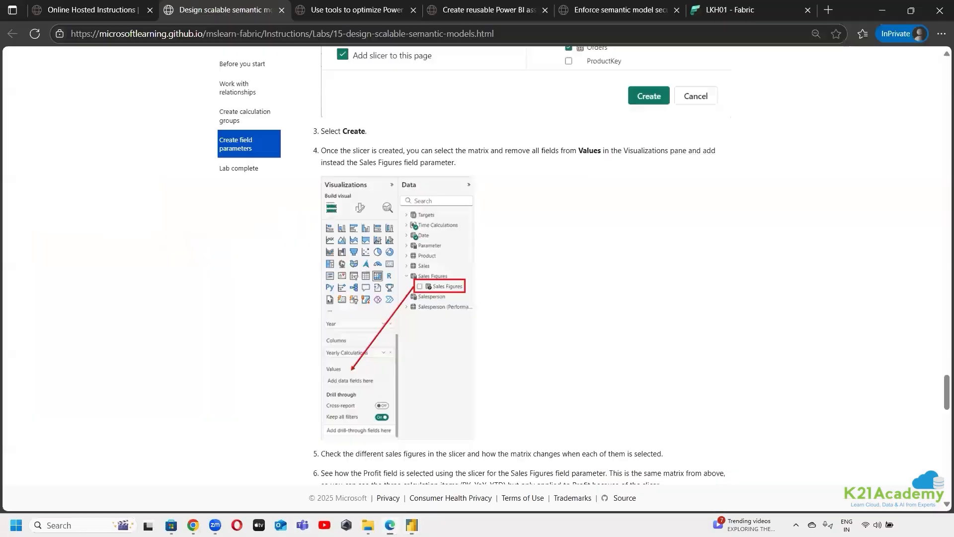
left_click(391, 525)
left_click(390, 525)
left_click_drag(762, 188, 633, 378)
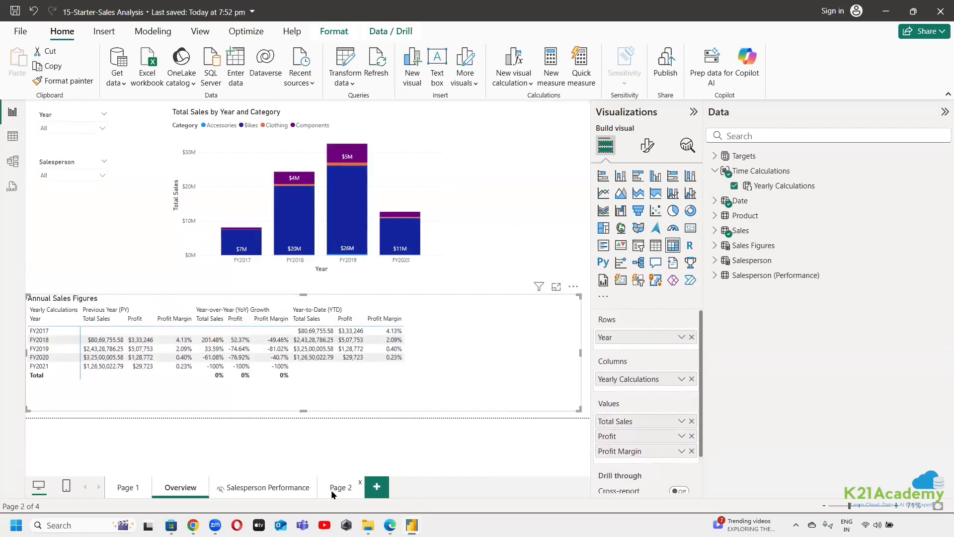
Add the Sales Figures field parameter to the values of the Page 2 matrix
left_click(331, 490)
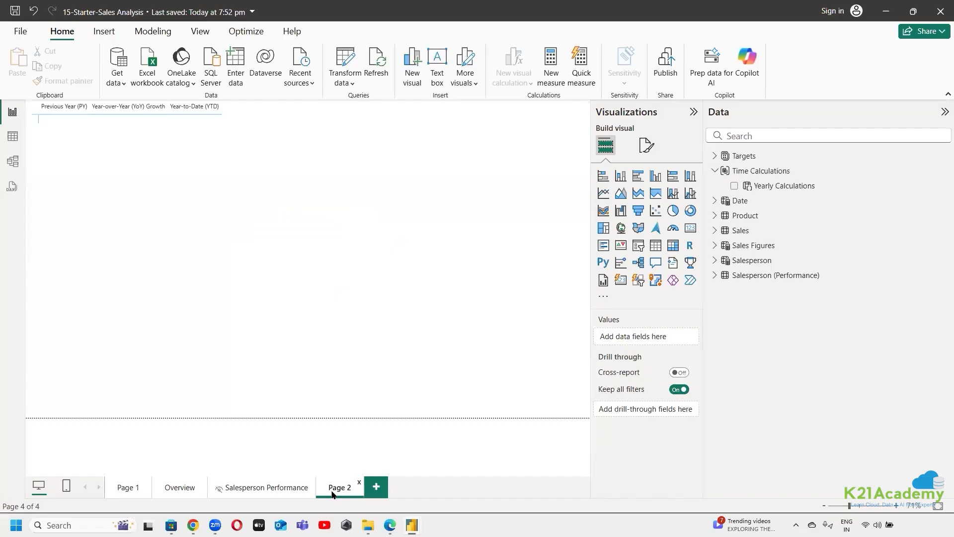
left_click(243, 175)
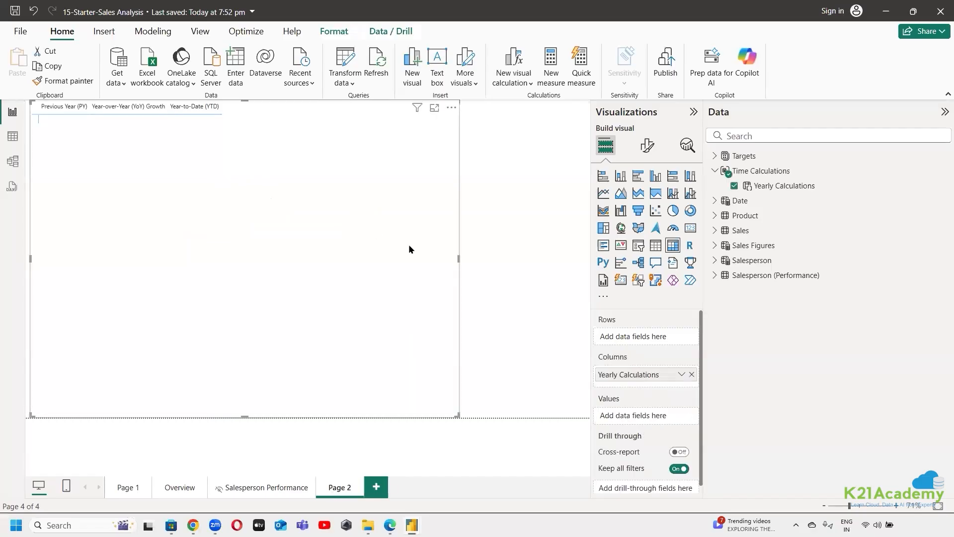
left_click(715, 246)
left_click_drag(775, 261, 642, 418)
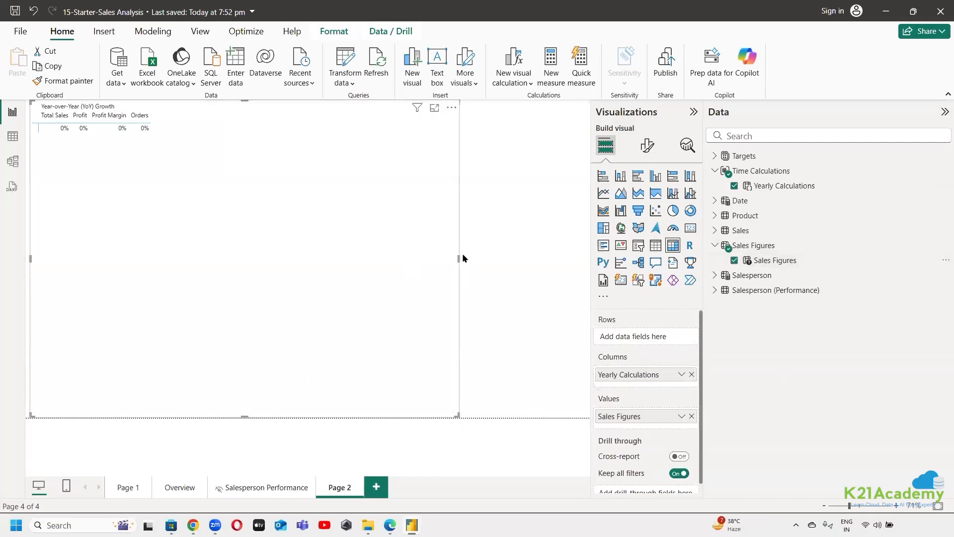
Check the options of the Sales Figures value and narrow the Page 2 matrix to about a third of the page width
left_click_drag(458, 258, 582, 261)
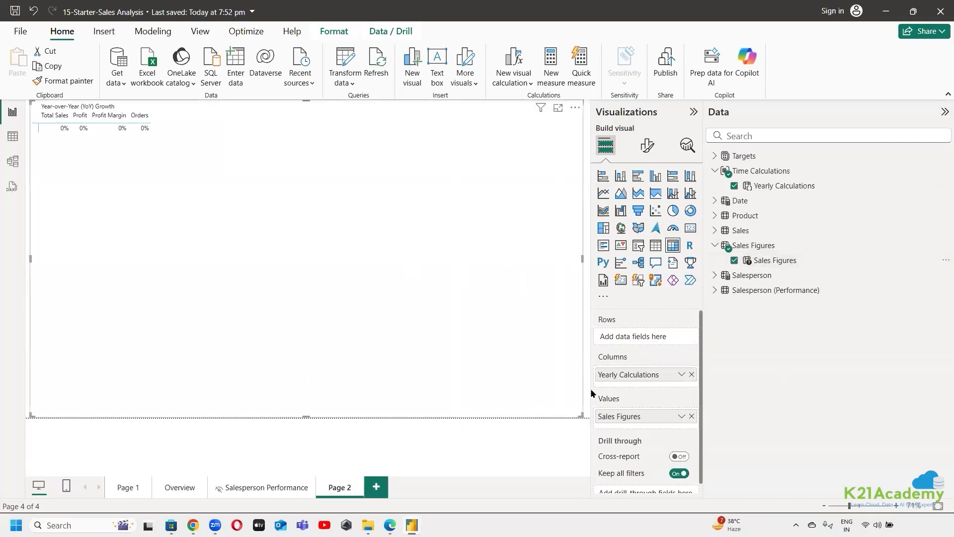
left_click(683, 417)
left_click(661, 413)
left_click_drag(583, 258, 213, 299)
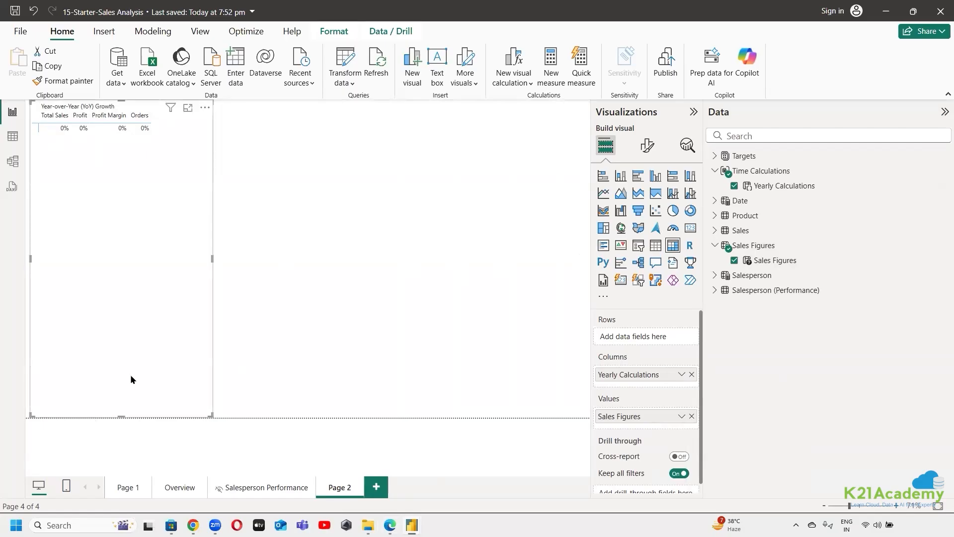
On the Overview page, replace all values of the Annual Sales Figures matrix with the Sales Figures field parameter
left_click(180, 487)
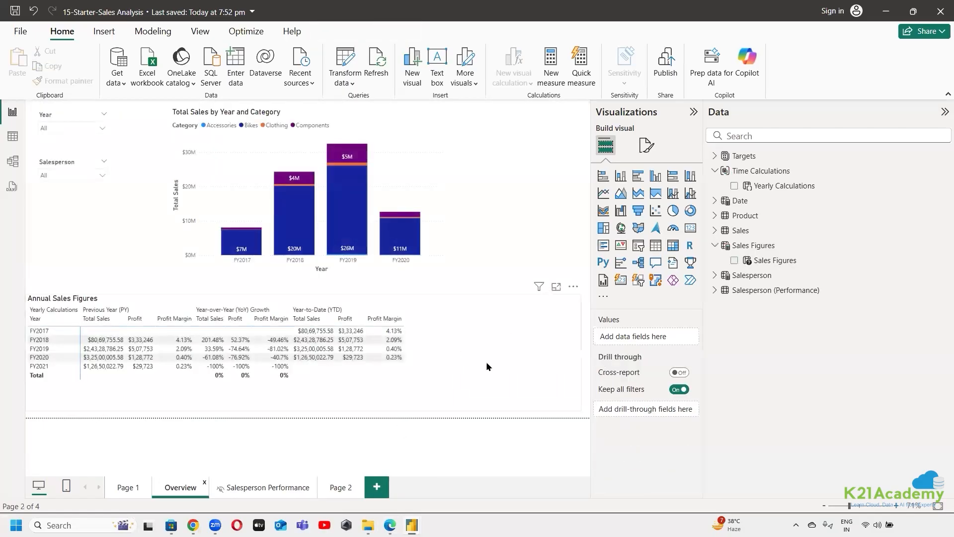
left_click(159, 298)
left_click(692, 421)
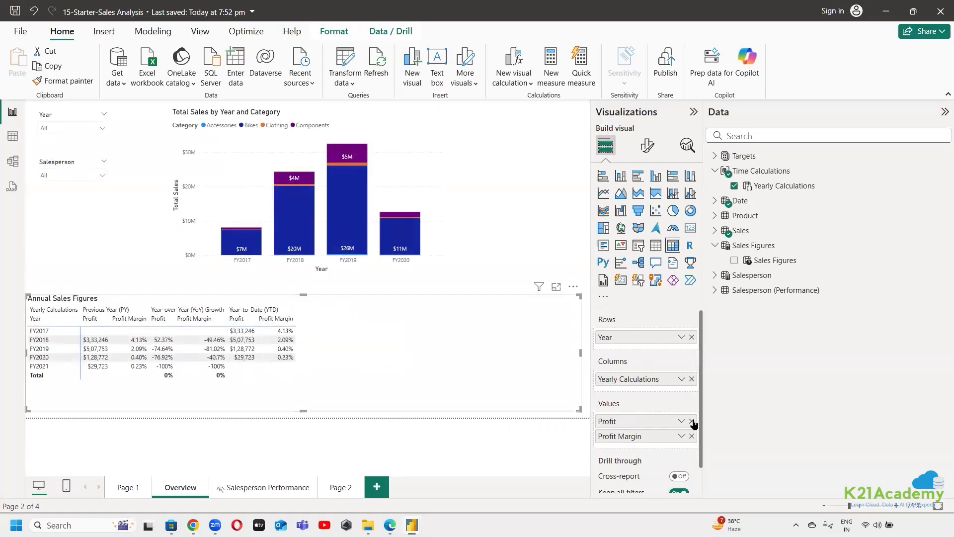
left_click(691, 421)
left_click(691, 421)
left_click_drag(779, 262, 646, 425)
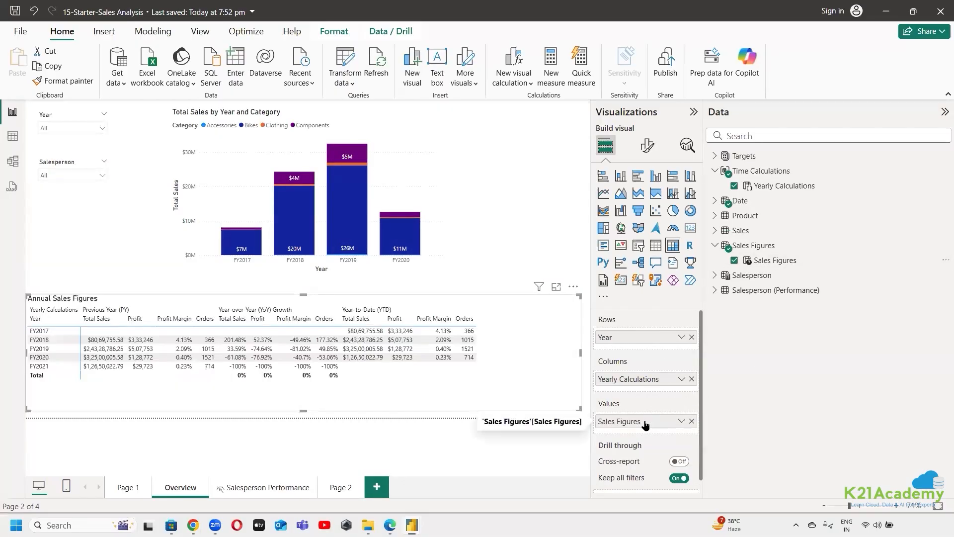
Compare the Page 2 matrix with the Annual Sales Figures matrix on Overview, collapsing the Visualizations pane to enlarge the report
left_click(341, 488)
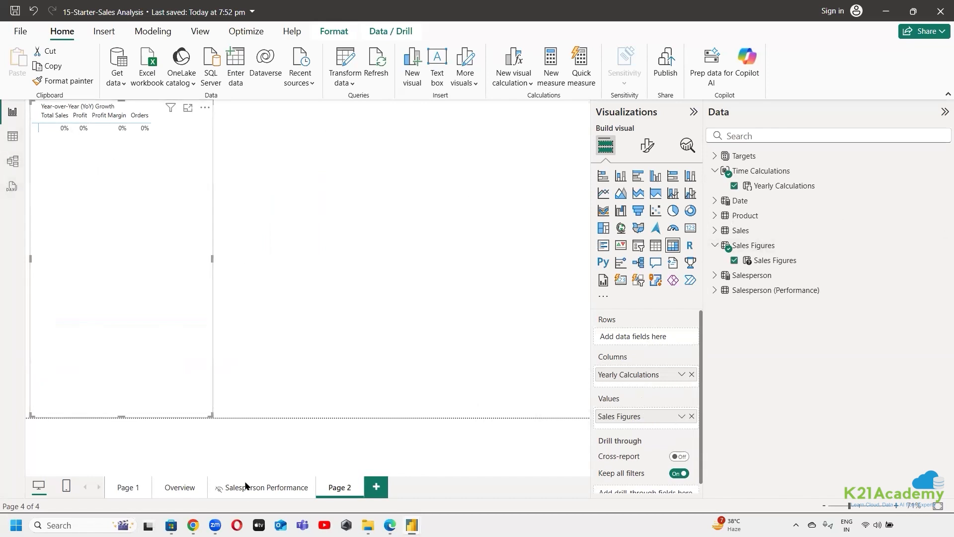
left_click(193, 490)
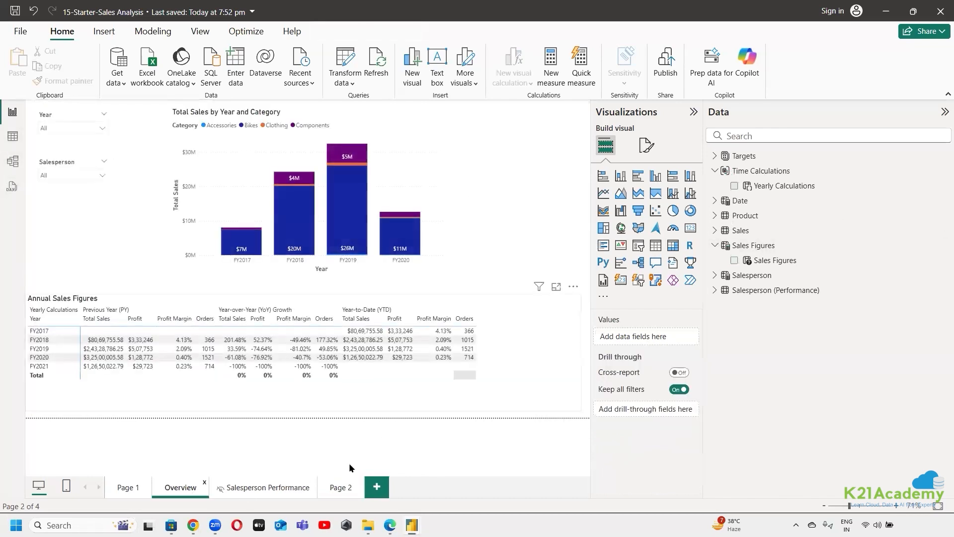
left_click(416, 302)
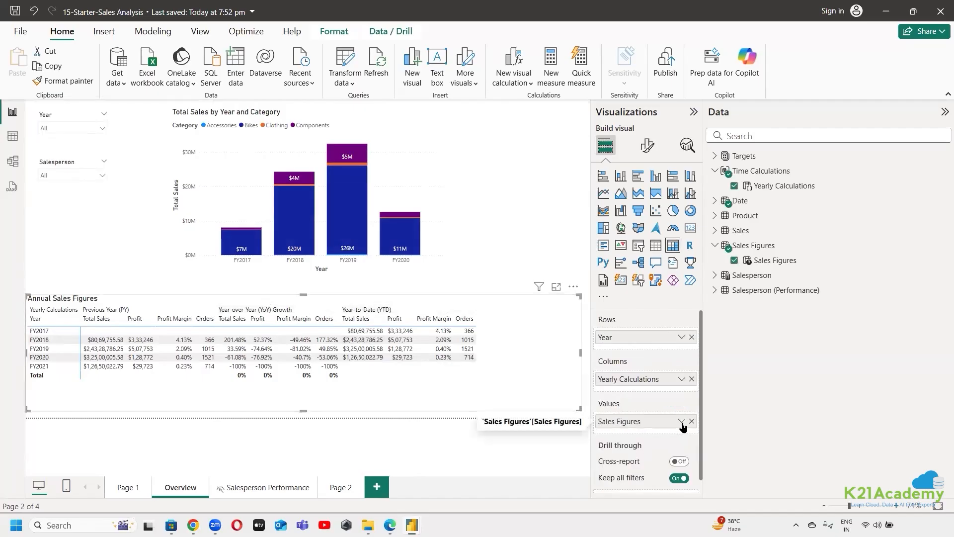
left_click(693, 112)
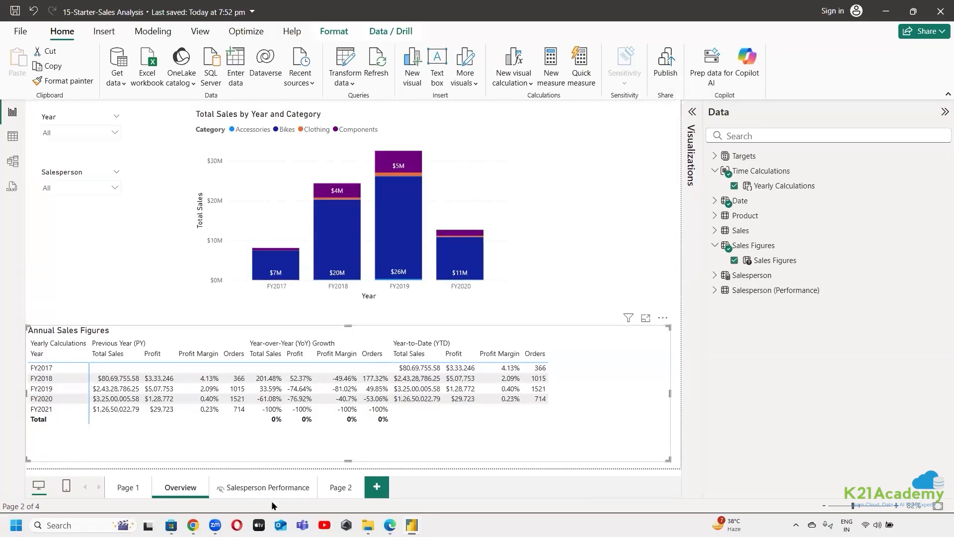
Read the Edge lab steps on selecting Profit in the Sales Figures slicer, and return to the Sales Analysis report in Power BI Desktop
mouse_move(390, 525)
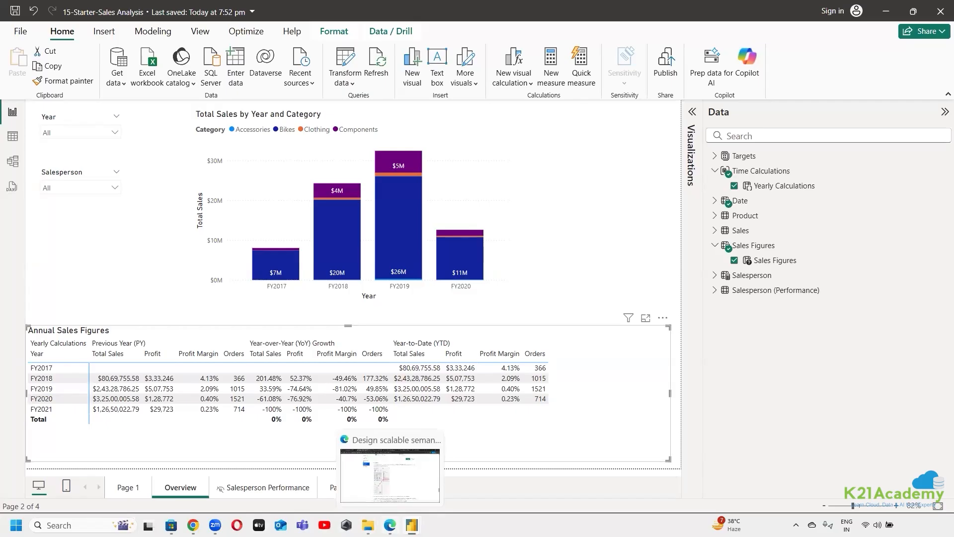
left_click(390, 475)
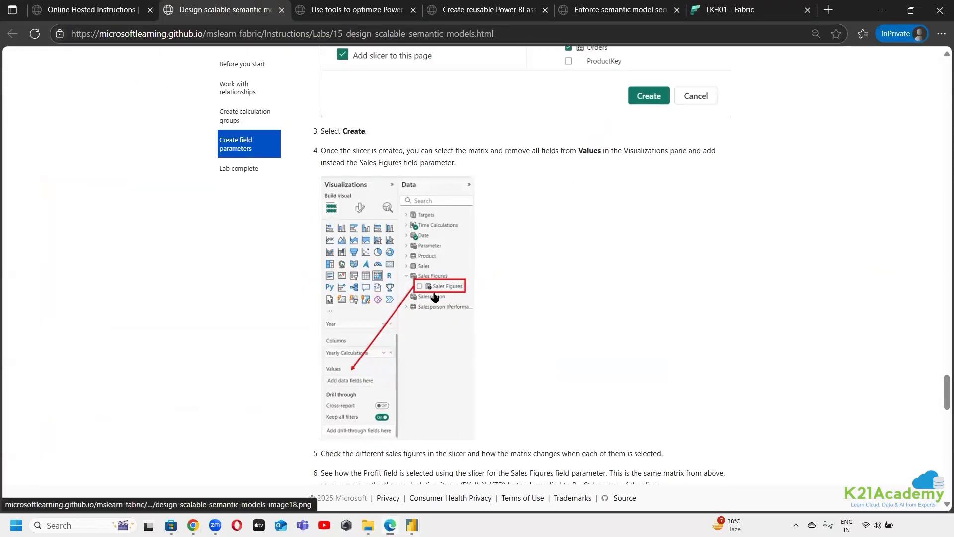
scroll(360, 388, "down", 5)
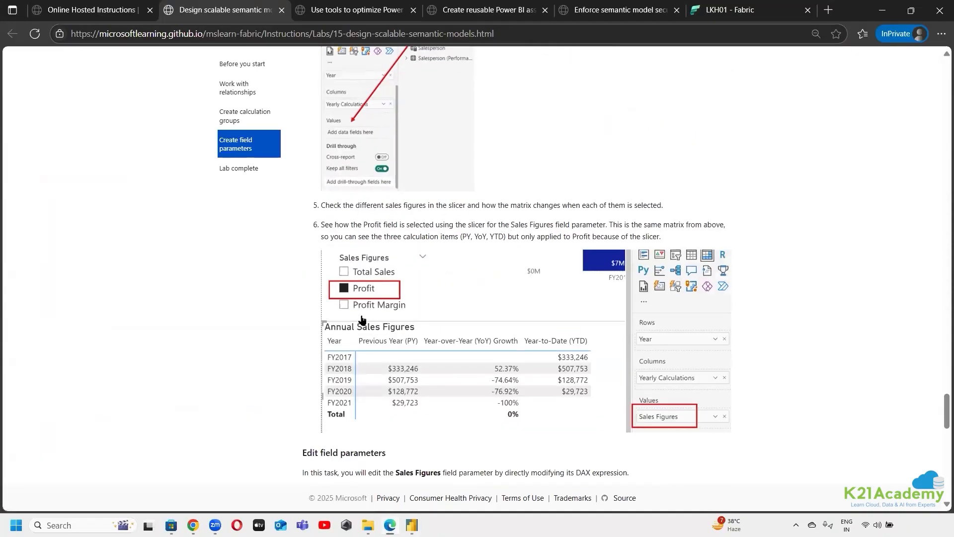
scroll(445, 328, "up", 1)
scroll(446, 329, "down", 3)
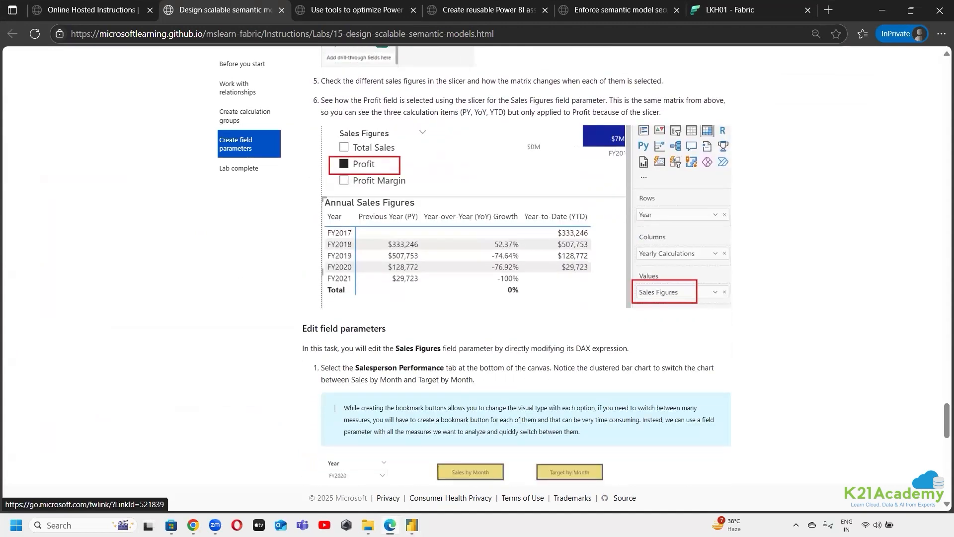
left_click(411, 524)
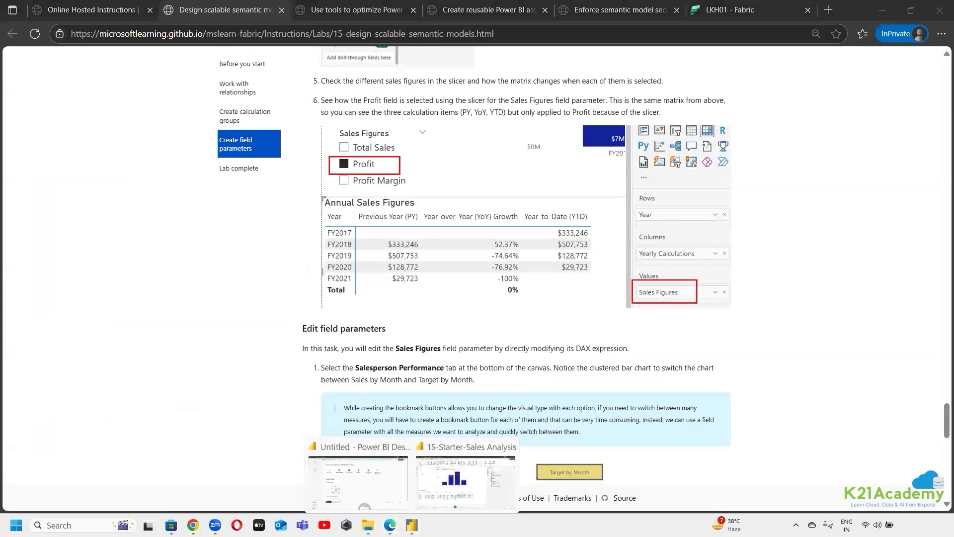
left_click(459, 443)
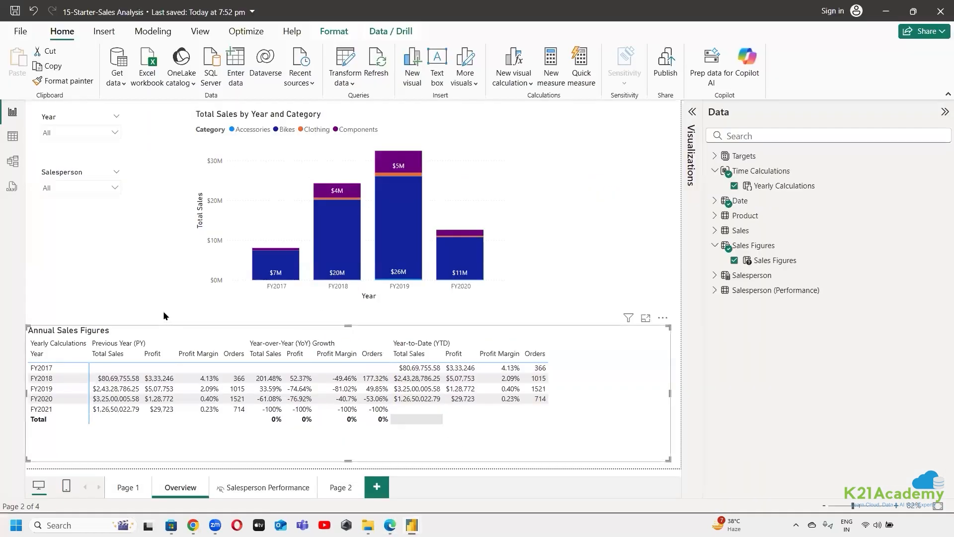
Examine the choices of the Salesperson and Year slicers and the available actions for the Sales Figures field
left_click(116, 188)
left_click(116, 188)
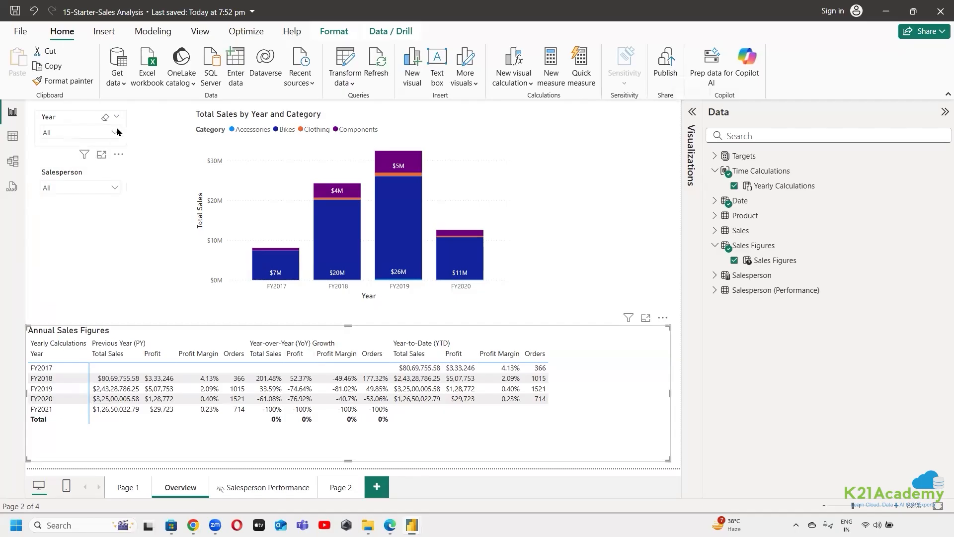
left_click(114, 132)
left_click(114, 132)
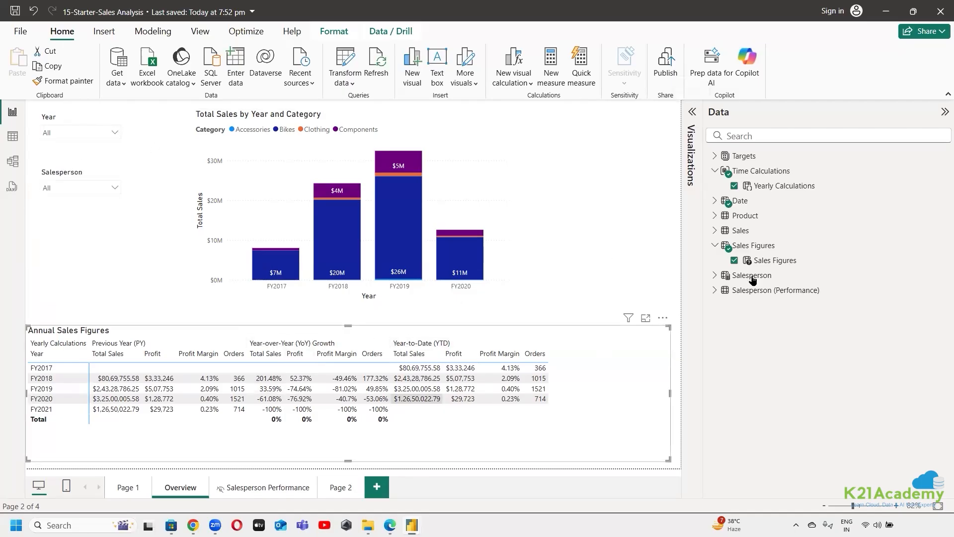
left_click(940, 262)
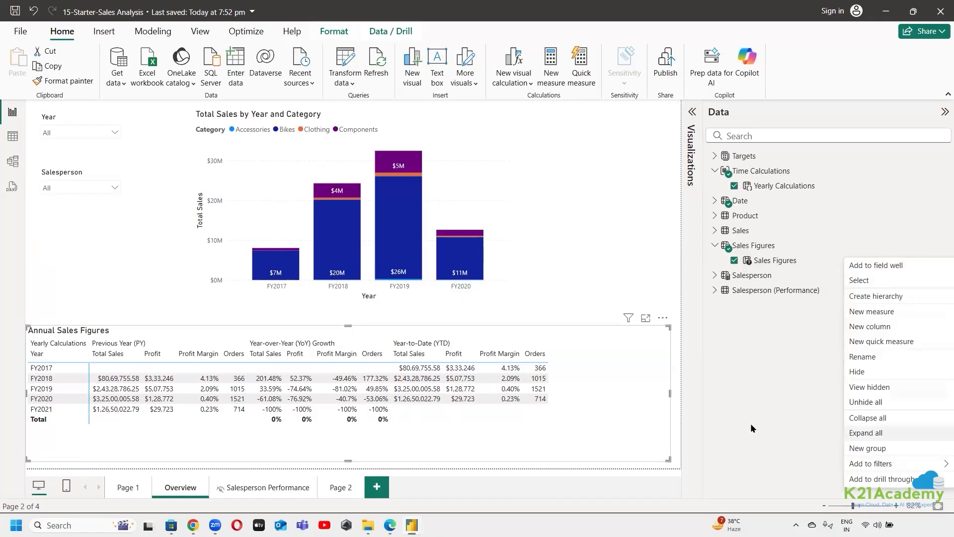
left_click(756, 410)
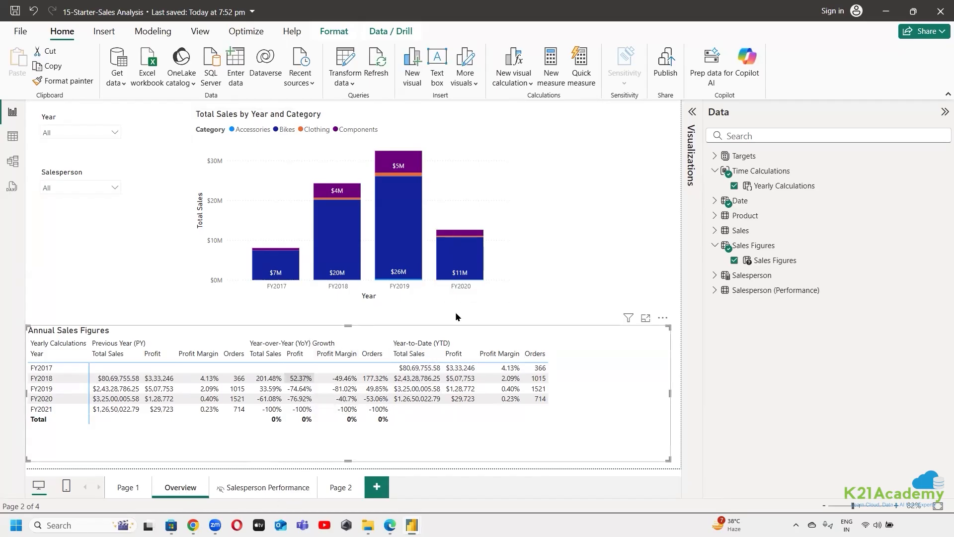
Reopen the Visualizations pane and examine the options of the Sales Figures value and of the Annual Sales Figures matrix
left_click(692, 111)
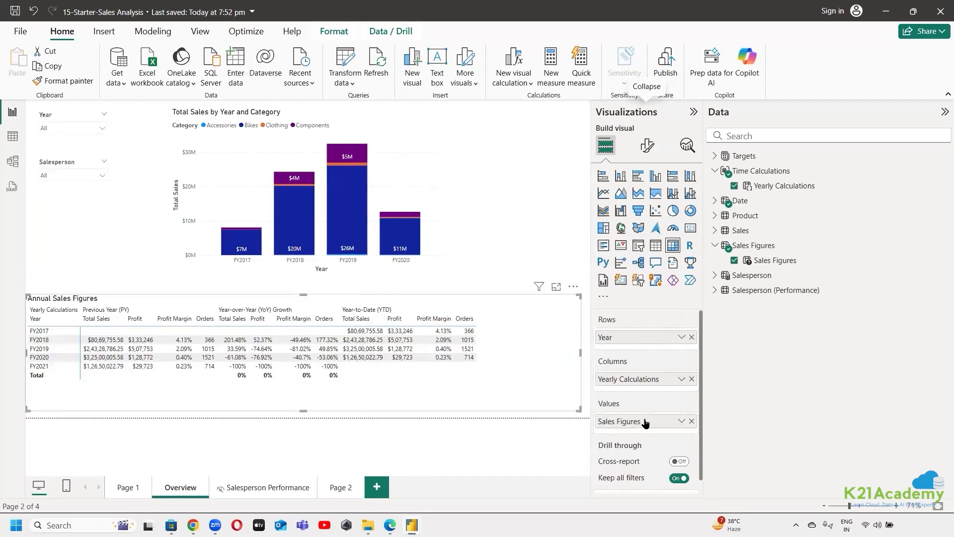
scroll(675, 420, "down", 1)
left_click(681, 407)
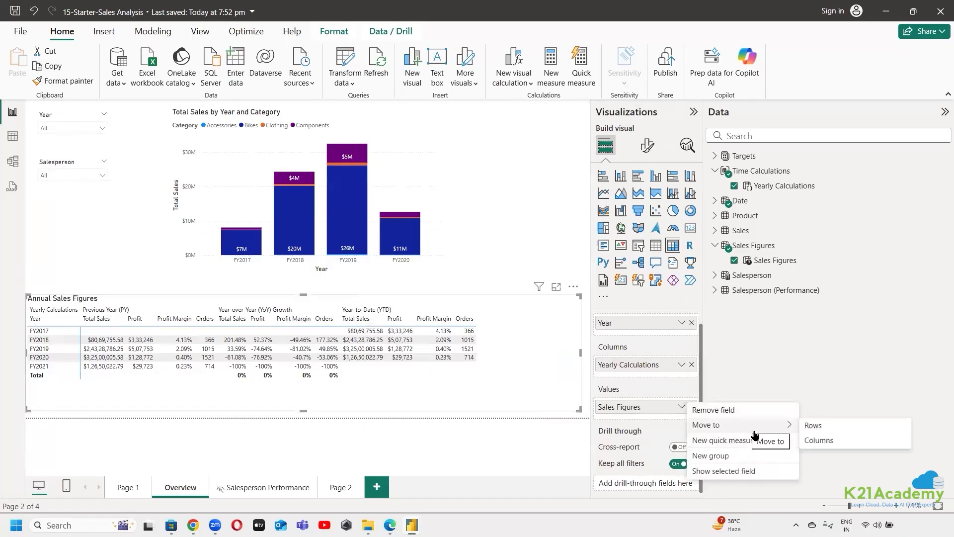
left_click(378, 434)
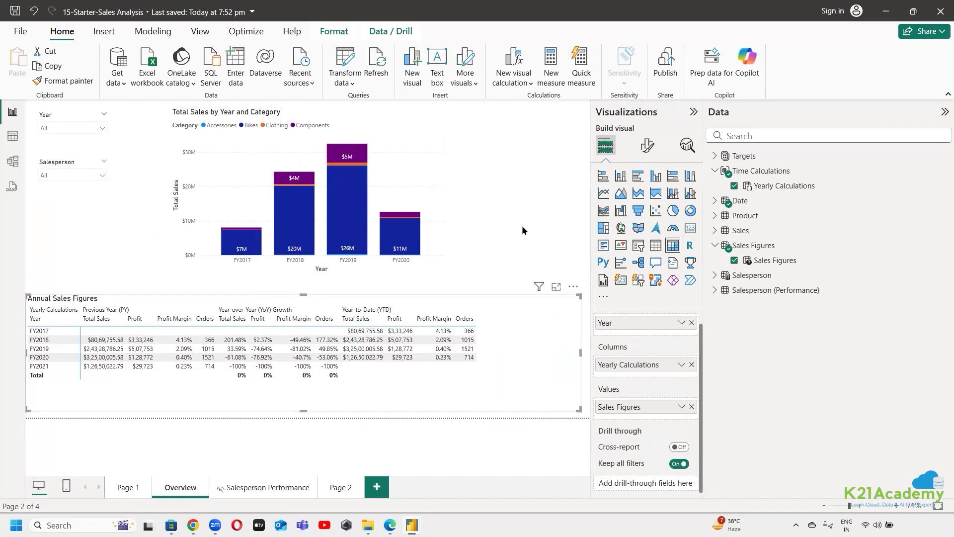
left_click(573, 287)
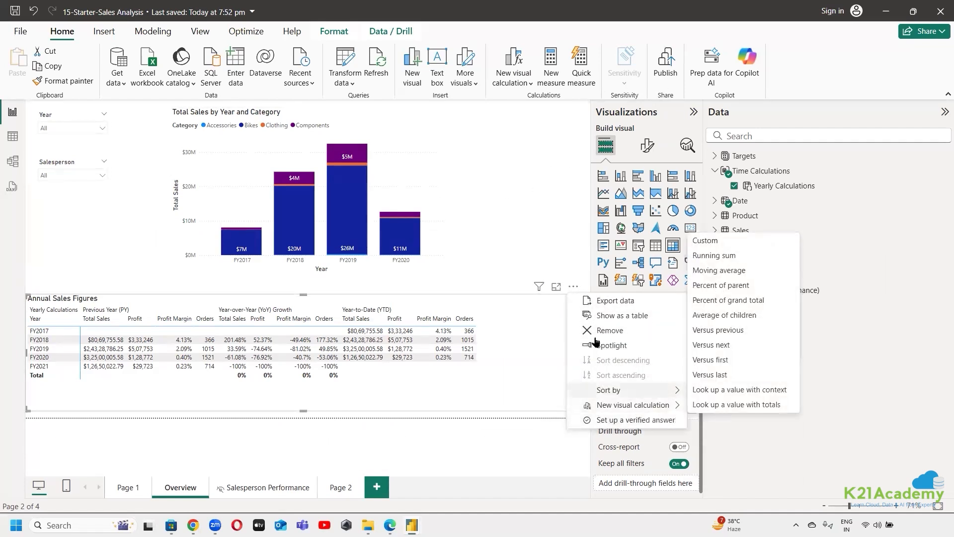
key("Escape")
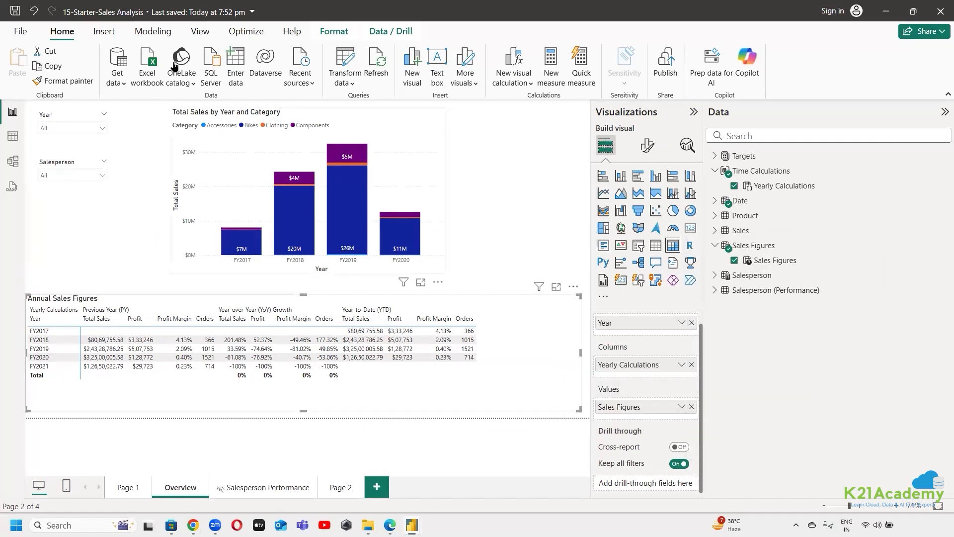
Examine the Fields and Numeric range options for a new parameter in Model view, cancel without creating one, and return to the report
left_click(12, 162)
left_click(575, 77)
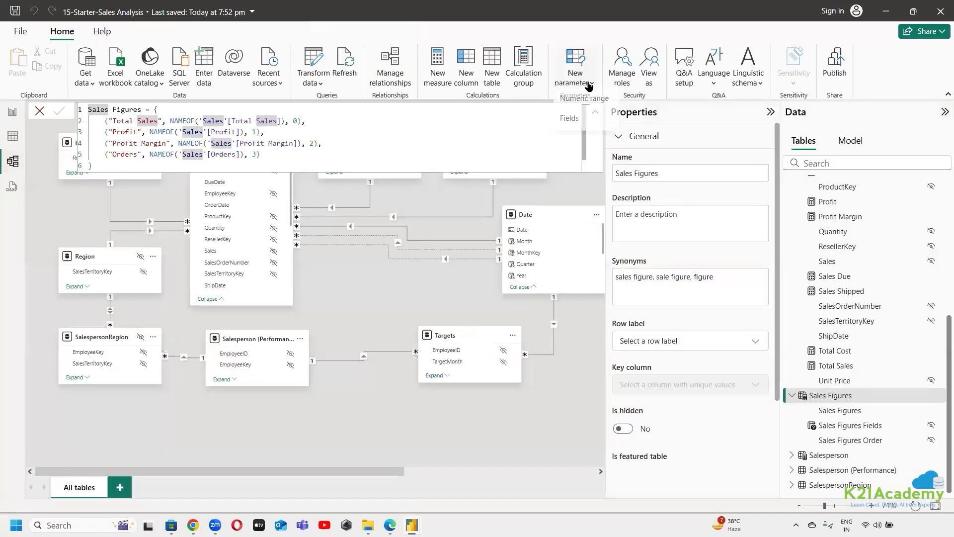
left_click(583, 129)
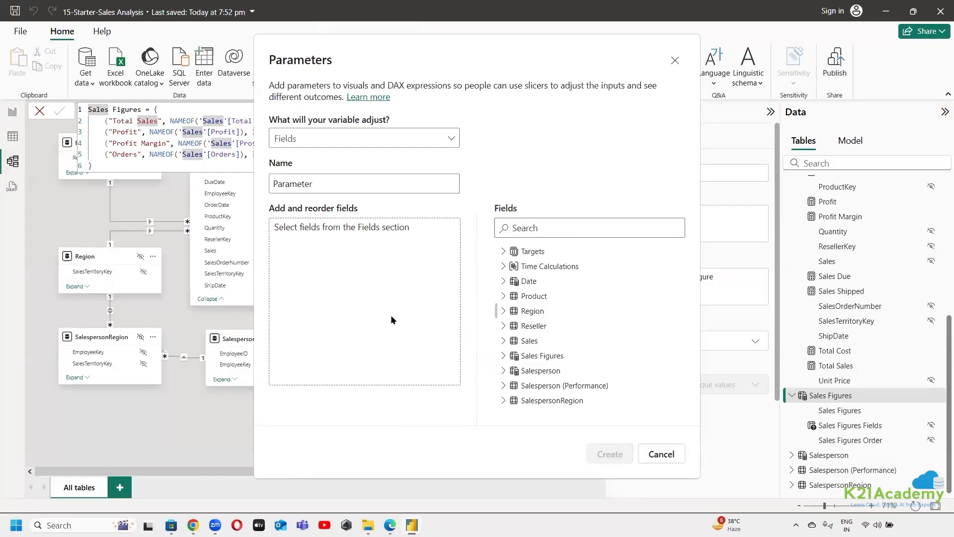
left_click(446, 148)
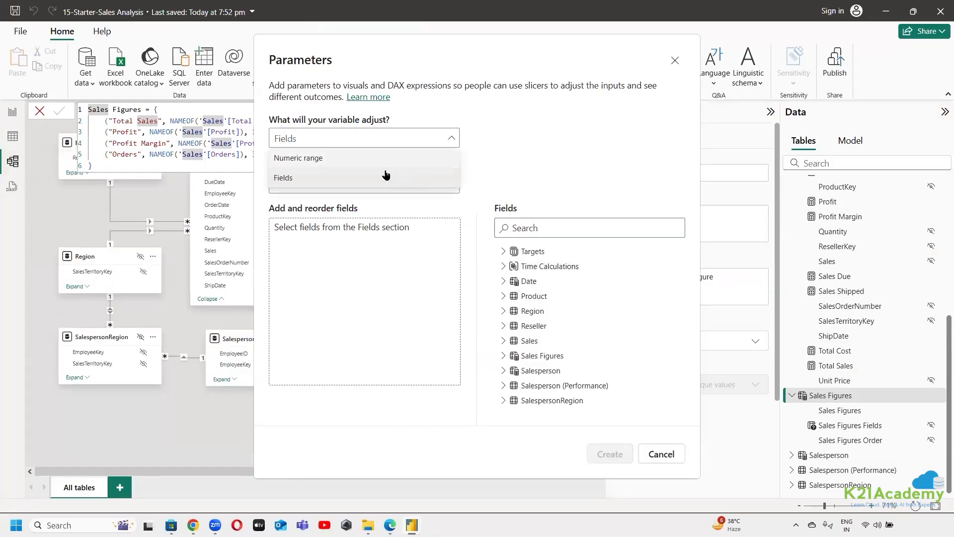
left_click(368, 157)
left_click(417, 140)
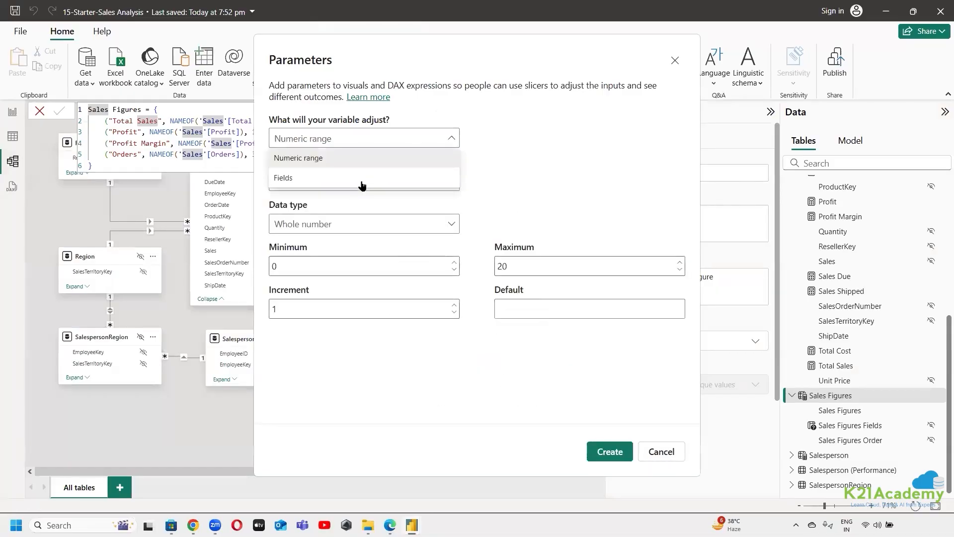
left_click(351, 180)
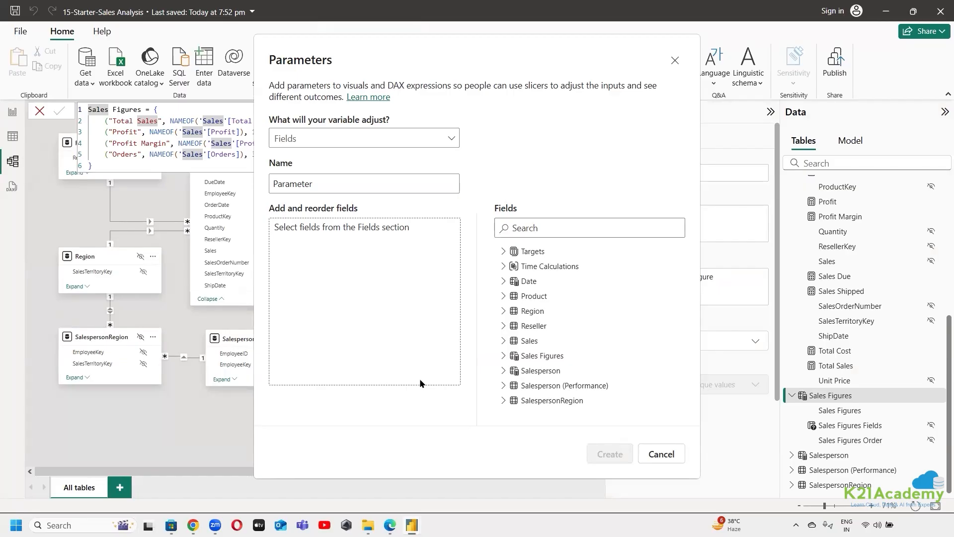
left_click(662, 453)
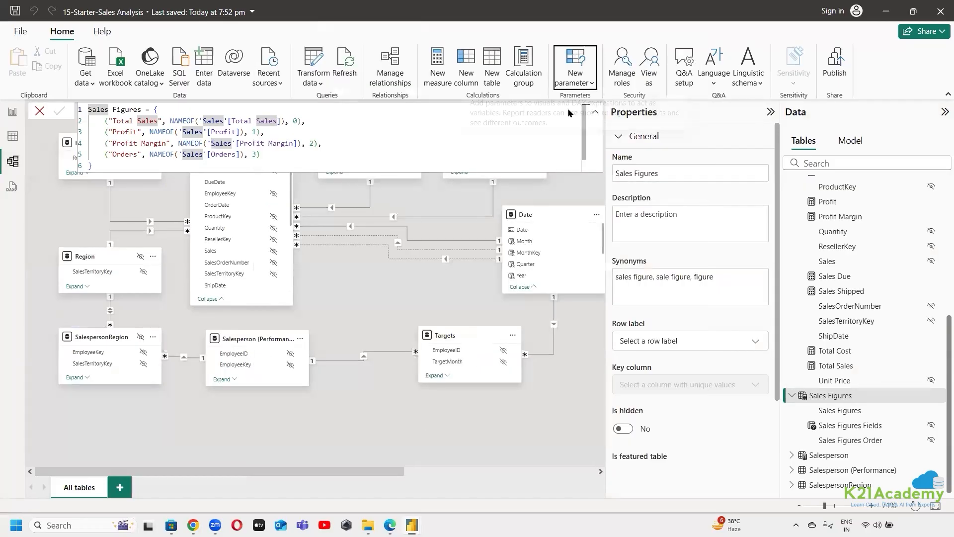
left_click(391, 285)
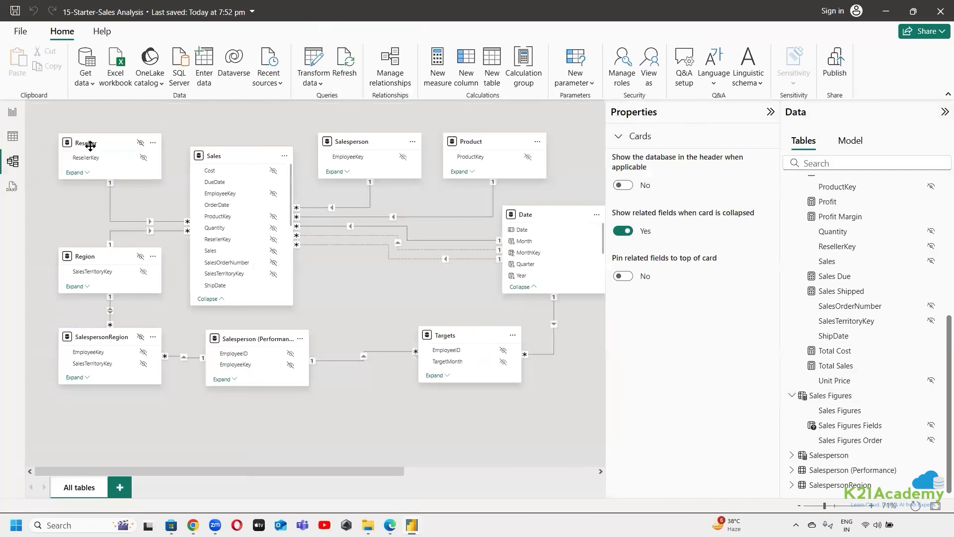
left_click(12, 112)
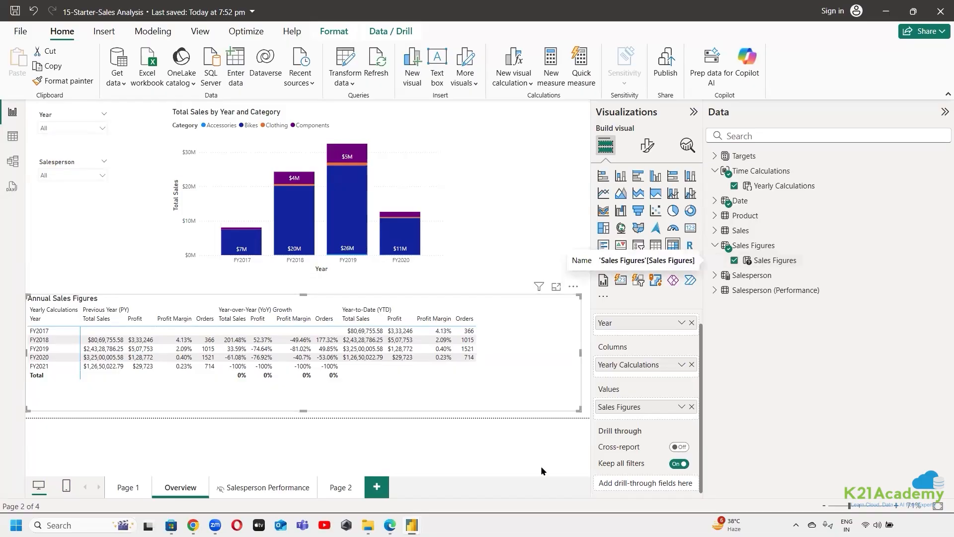
Check the options of the Sales Figures value and cross-filter the report by the Previous Year (PY) columns of the Annual Sales Figures matrix
left_click(682, 407)
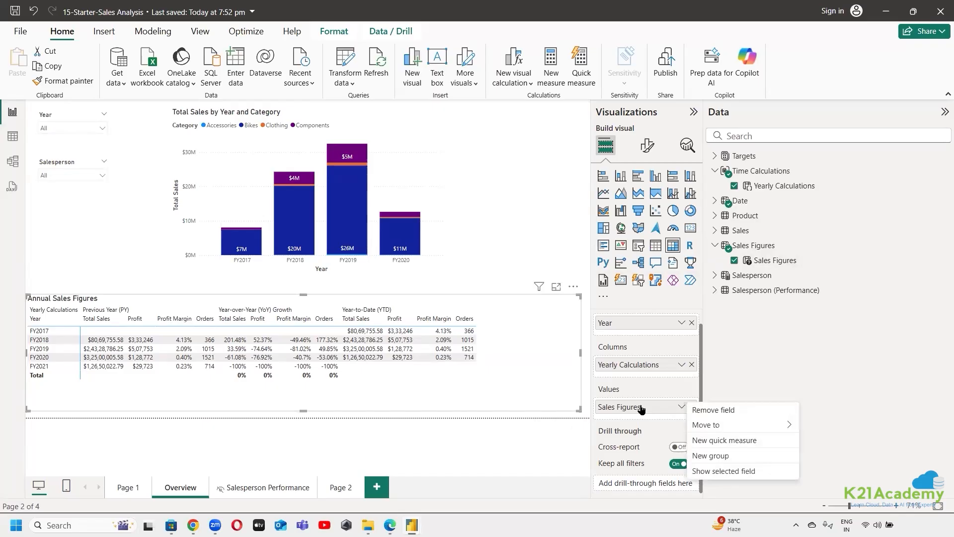
left_click(641, 410)
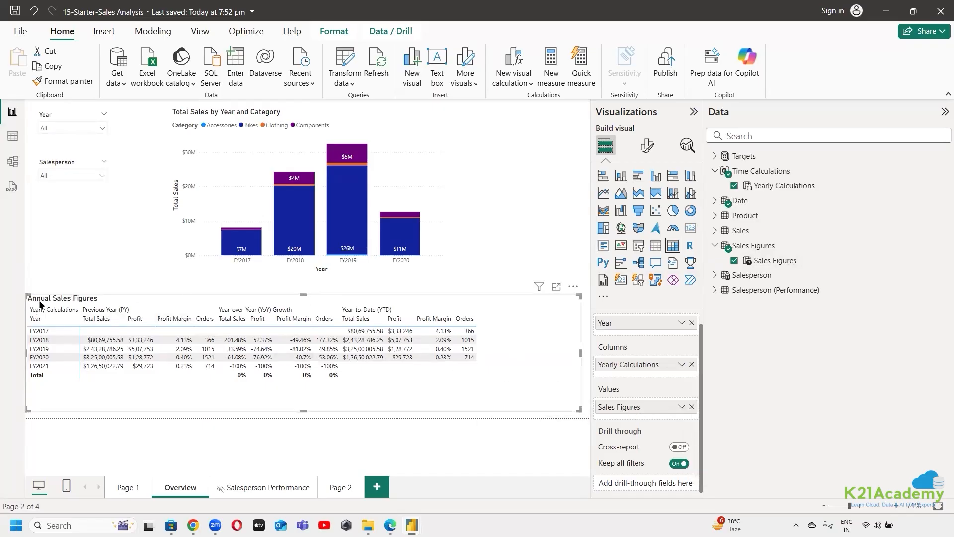
left_click(144, 311)
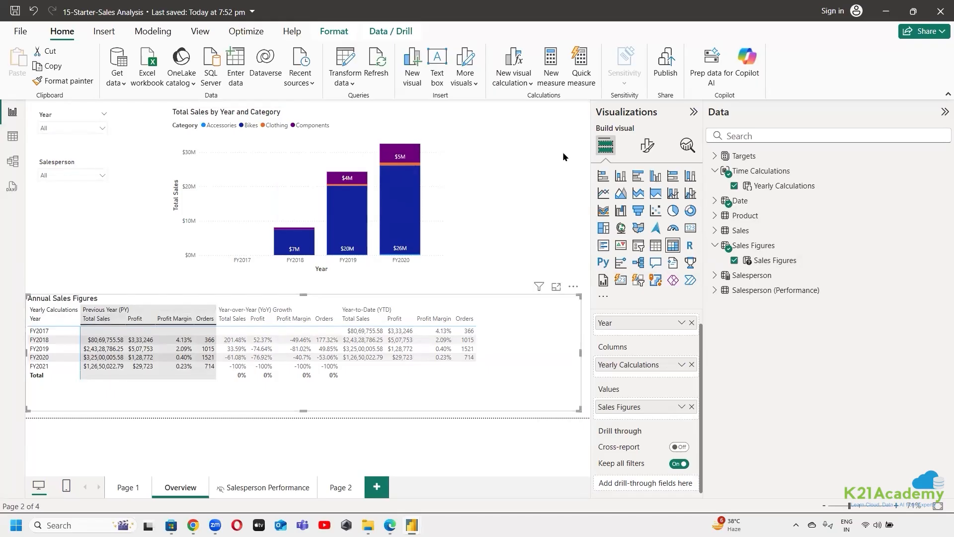
Reread the Edge lab steps on creating the Sales Figures parameter with its slicer, and return to the Sales Analysis report in Power BI Desktop
left_click(389, 526)
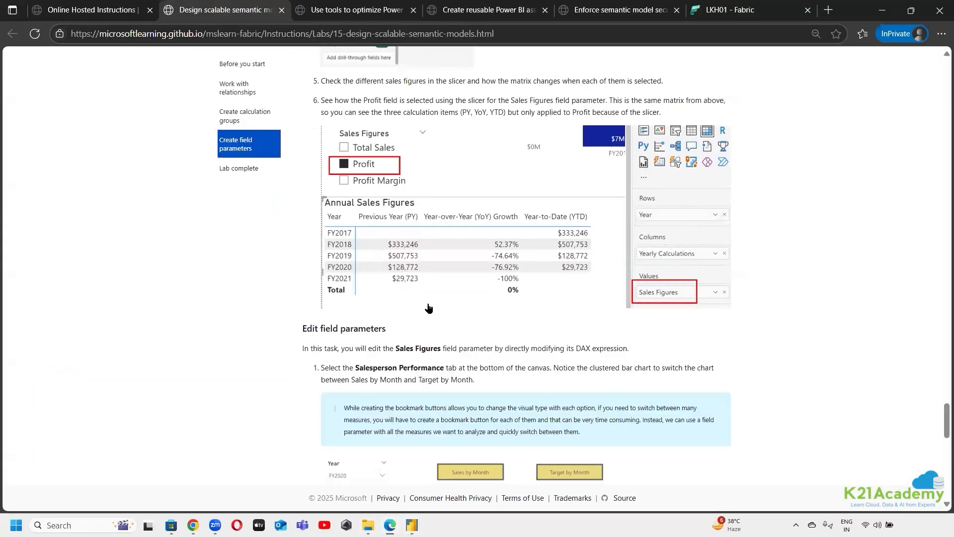
scroll(392, 439, "up", 15)
scroll(392, 440, "up", 1)
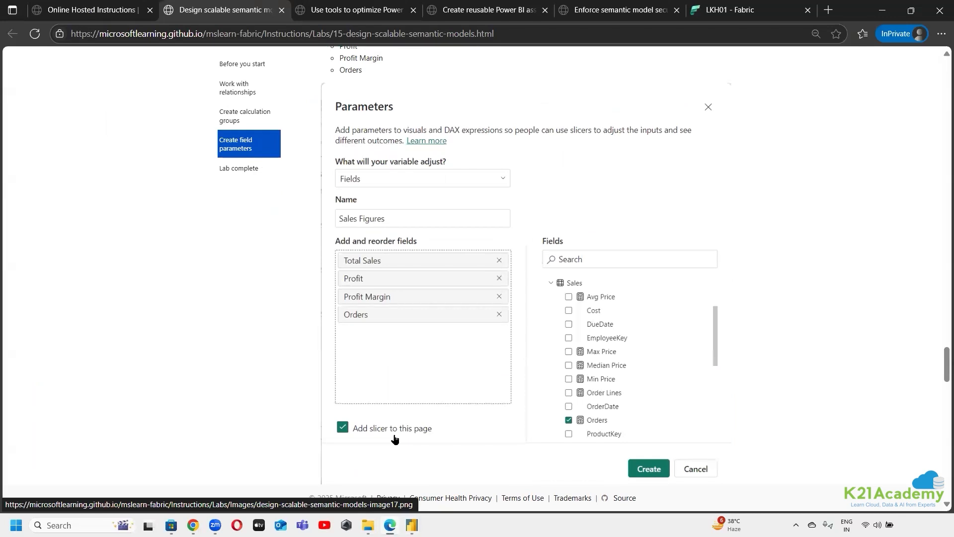
scroll(394, 438, "up", 3)
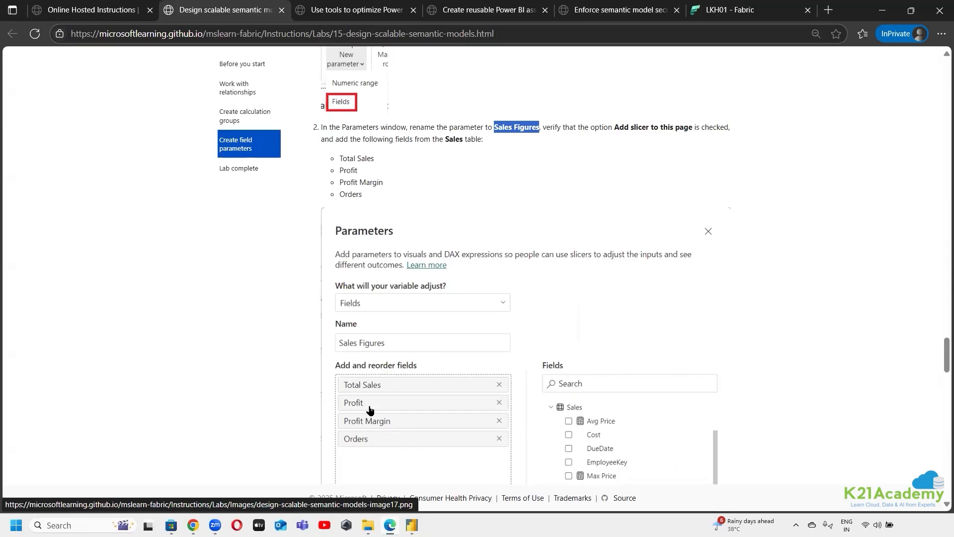
scroll(368, 407, "down", 6)
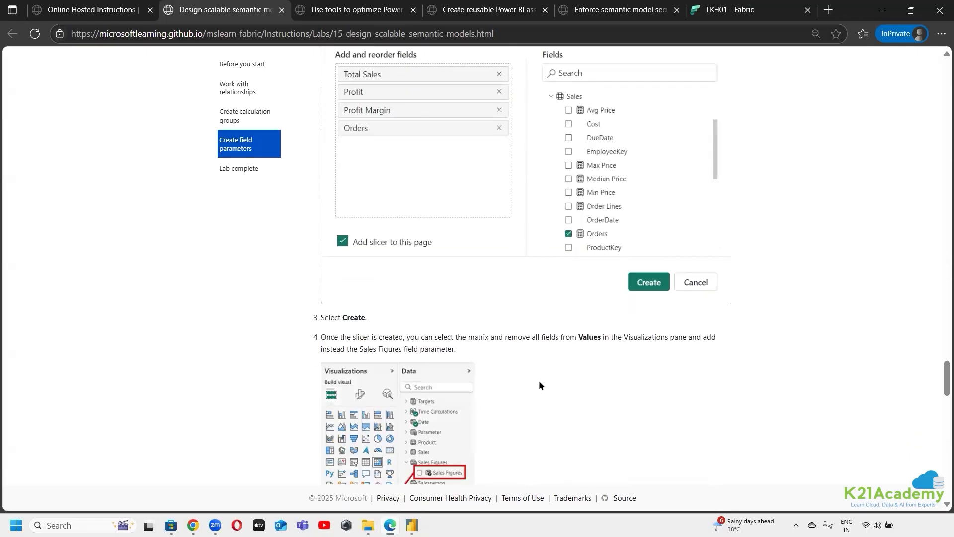
scroll(528, 407, "down", 6)
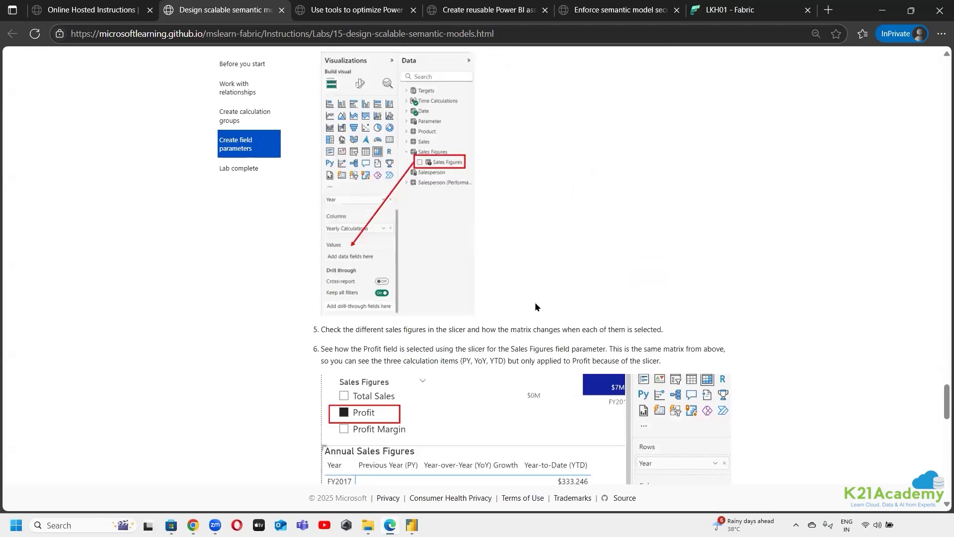
scroll(535, 302, "down", 2)
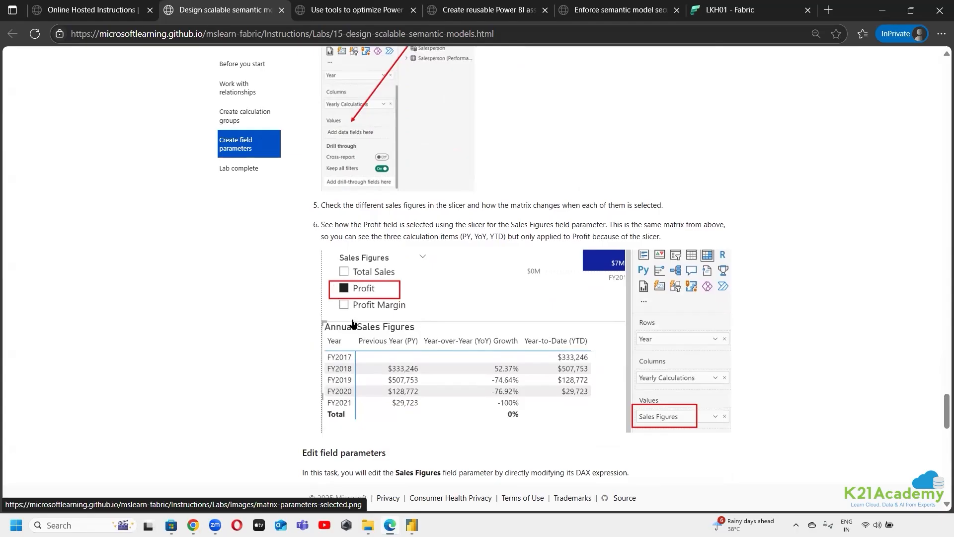
left_click(412, 525)
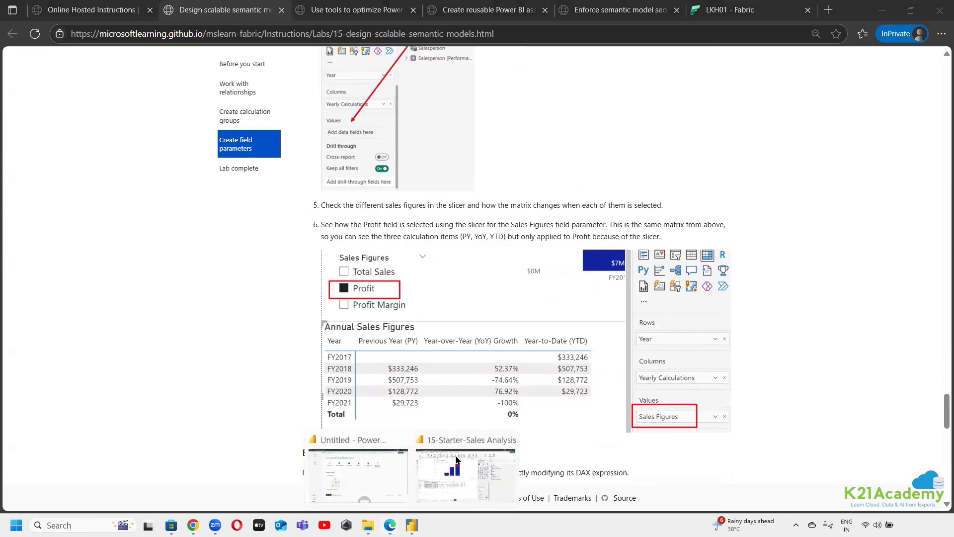
left_click(463, 492)
Add a slicer for the Sales Figures parameter beside the Total Sales by Year and Category chart, and shorten it to end above the matrix
left_click(556, 190)
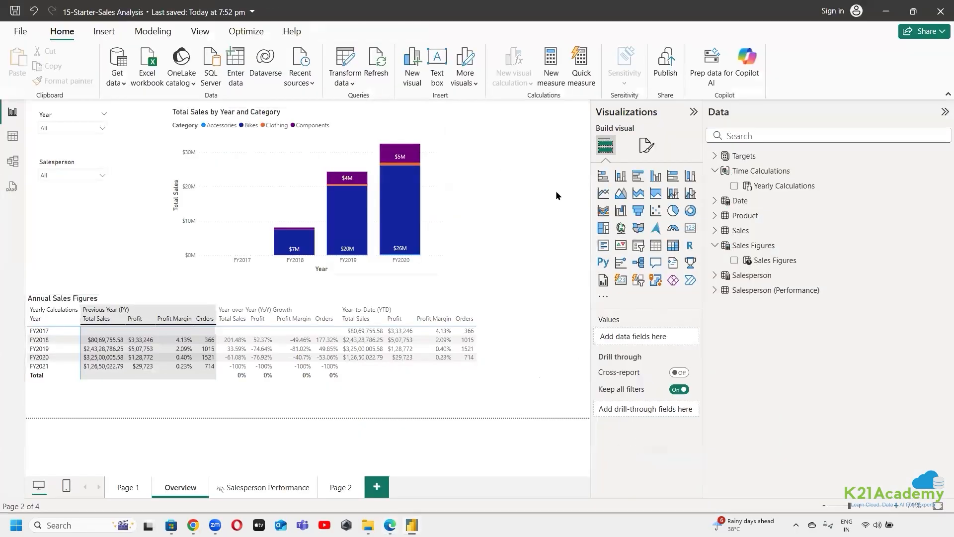
left_click(637, 246)
left_click_drag(577, 157, 573, 132)
left_click_drag(777, 261, 572, 208)
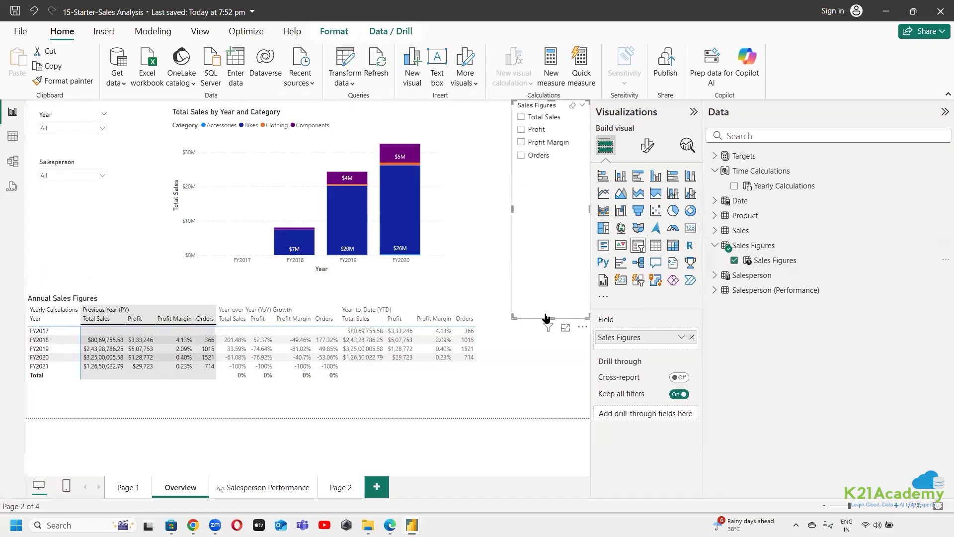
left_click_drag(550, 319, 562, 292)
left_click_drag(515, 403, 512, 408)
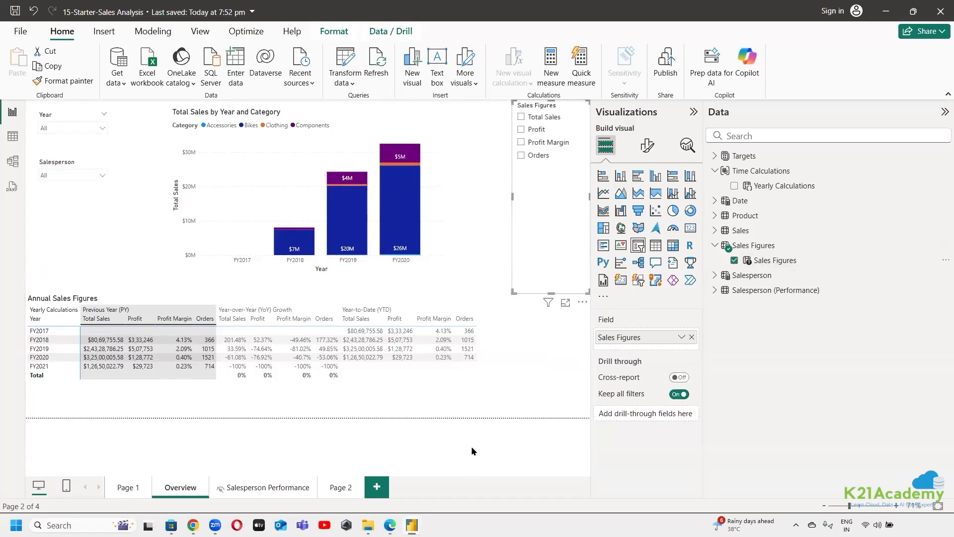
Choose Total Sales alone, Profit alone and both together in the Sales Figures slicer, and select the Annual Sales Figures matrix
left_click(522, 118)
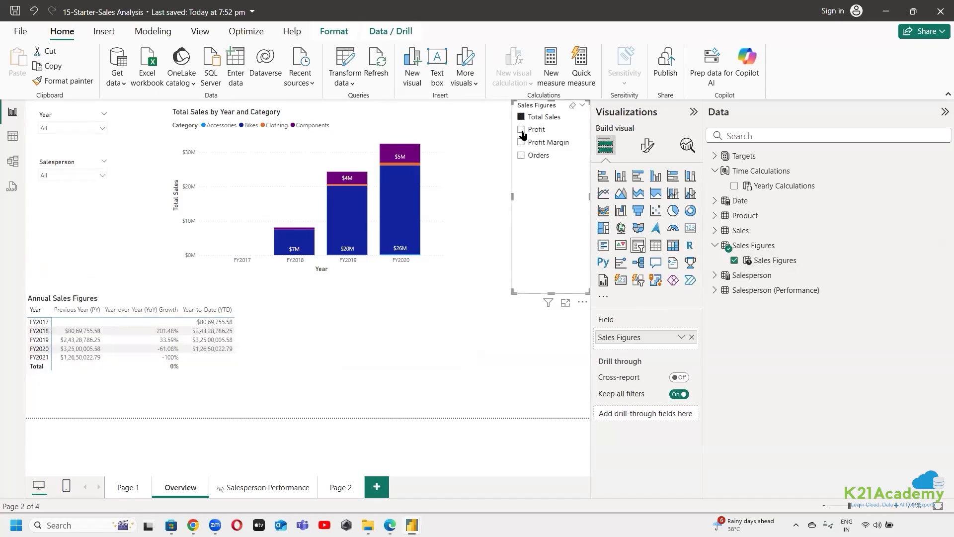
left_click(521, 130)
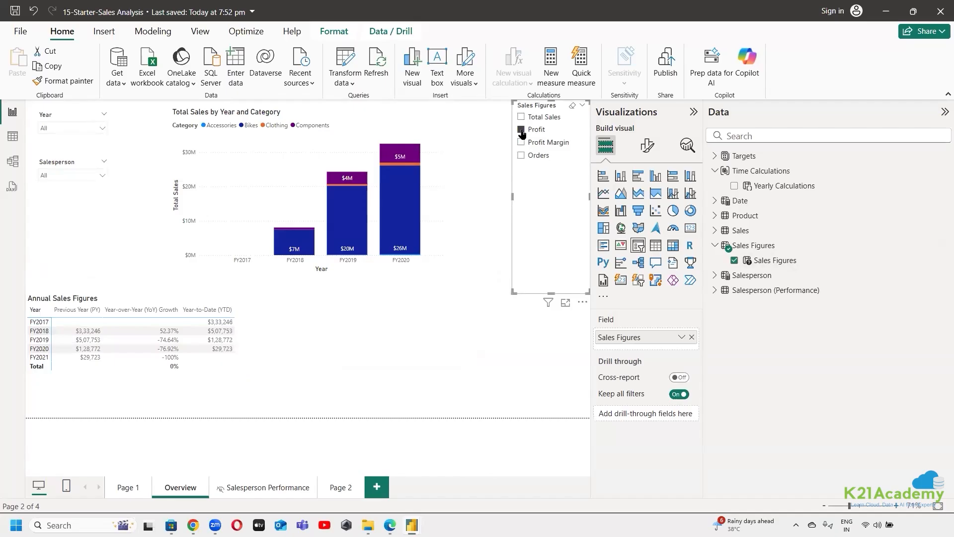
left_click(521, 118, "ctrl")
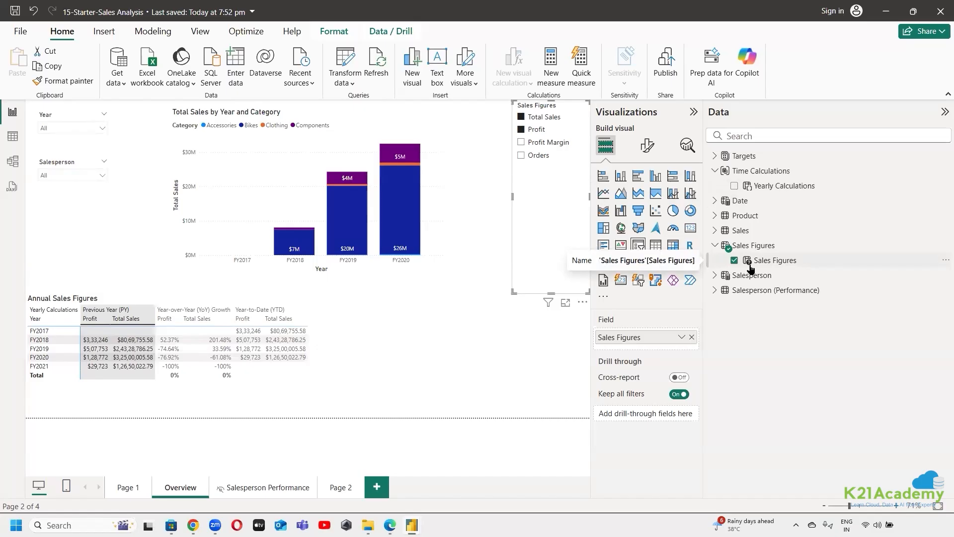
left_click(104, 296)
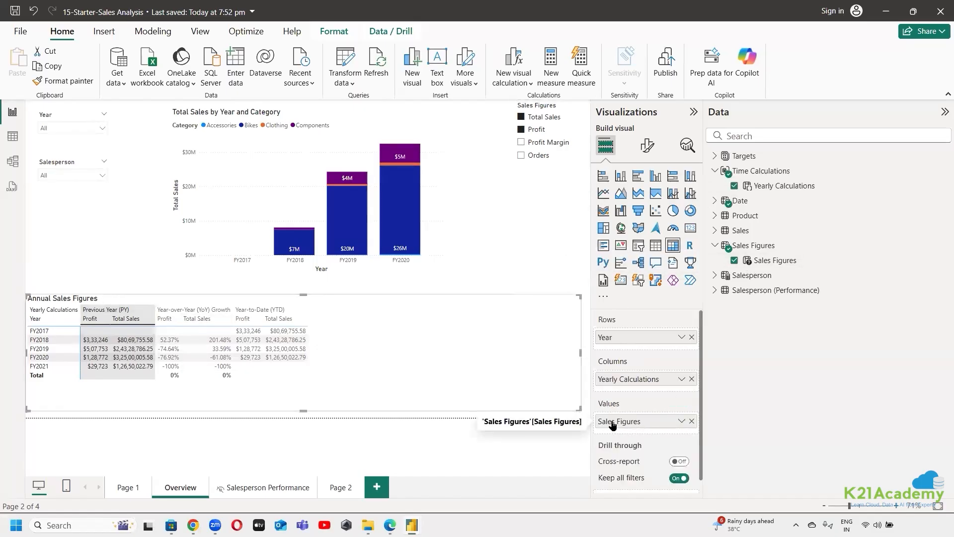
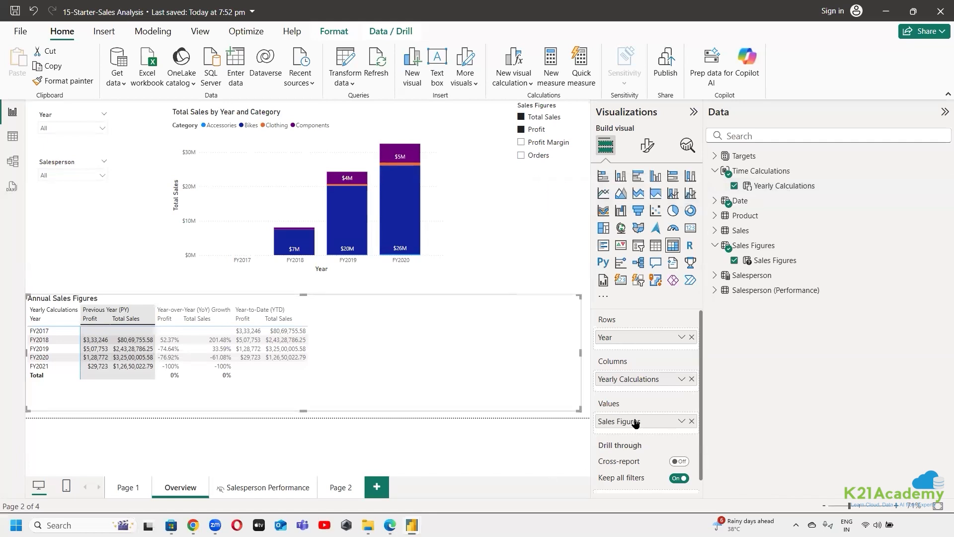
Locate the Yearly Calculations column of the Time Calculations table in the semantic model diagram
left_click(811, 191)
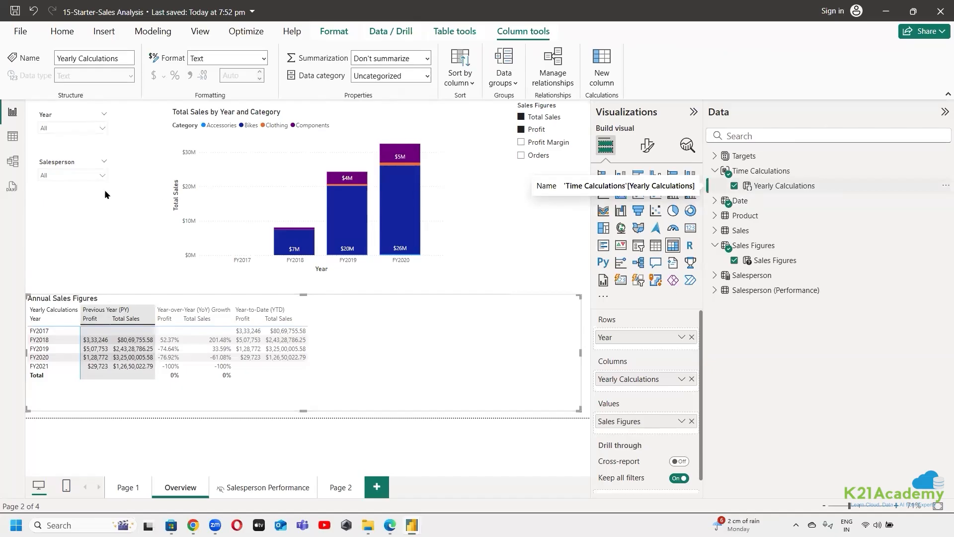
left_click(13, 161)
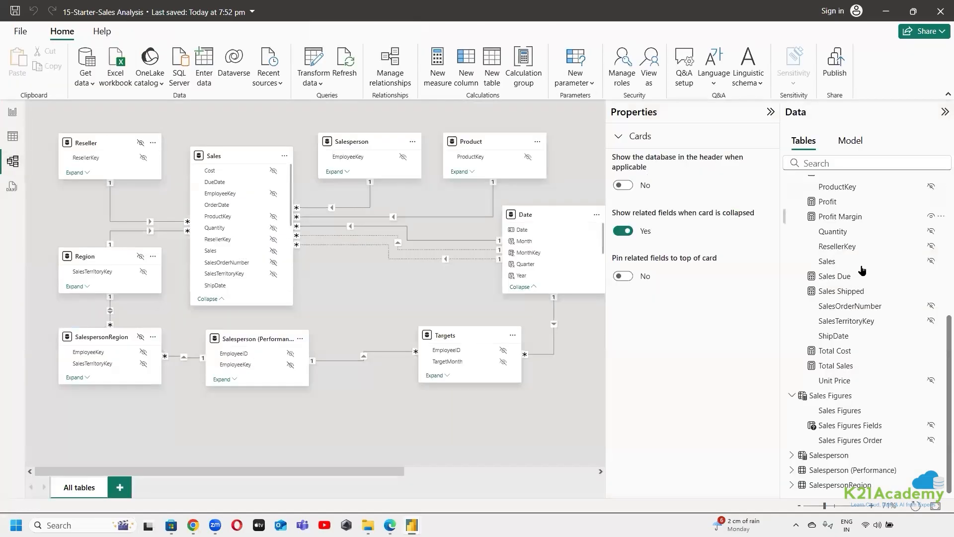
scroll(850, 252, "up", 5)
scroll(851, 252, "down", 5)
scroll(850, 252, "up", 5)
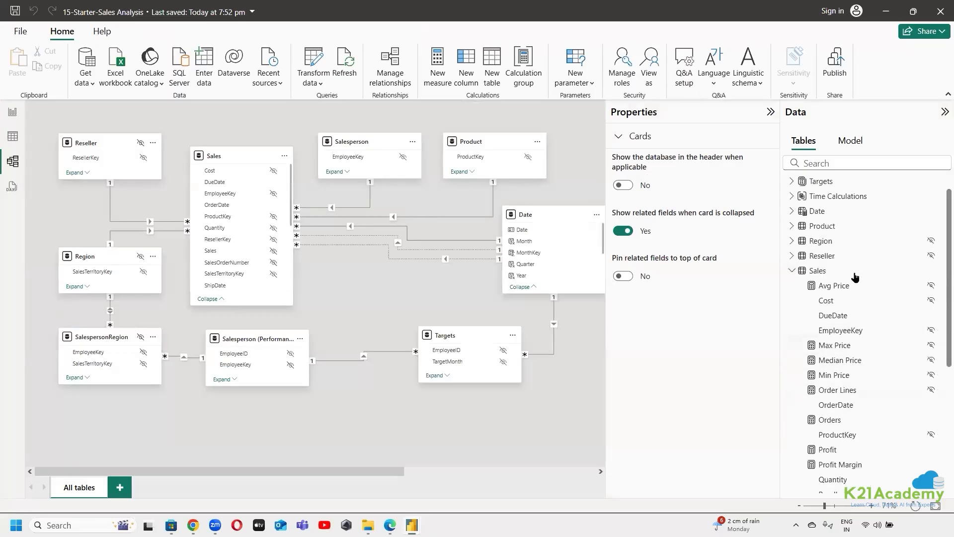
left_click(850, 227)
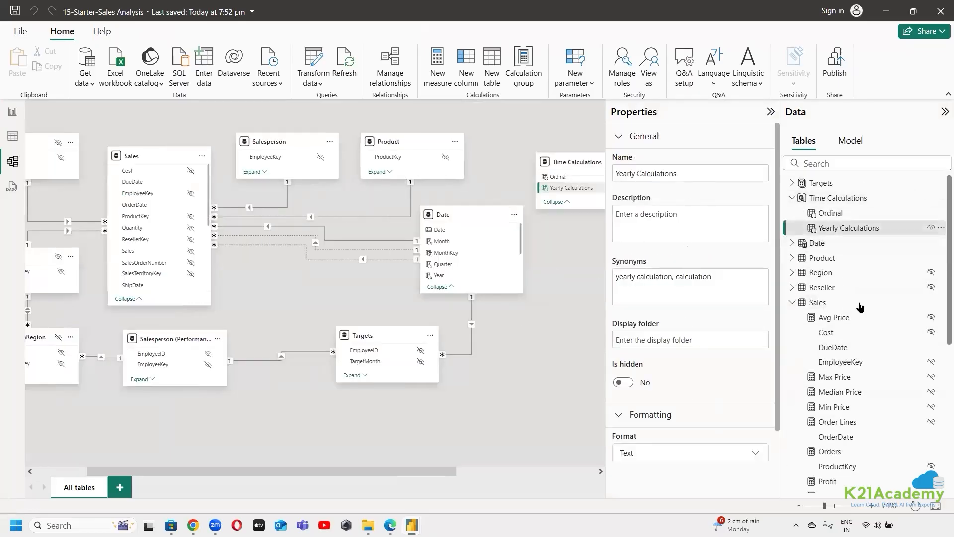
Examine the formulas of the Previous Year (PY), Year-over-Year (YoY) Growth and Year-to-Date (YTD) calculation items
left_click(850, 141)
left_click(884, 307)
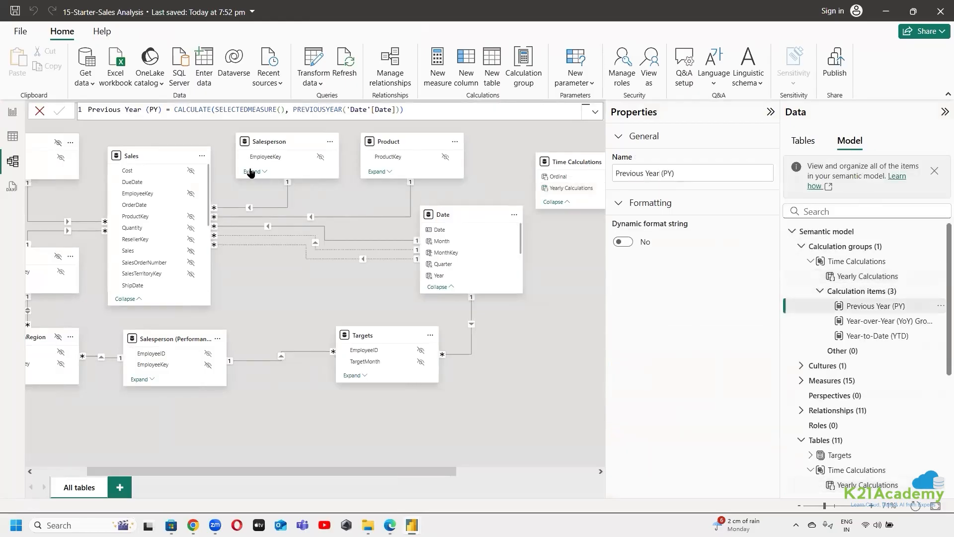
double_click(230, 111)
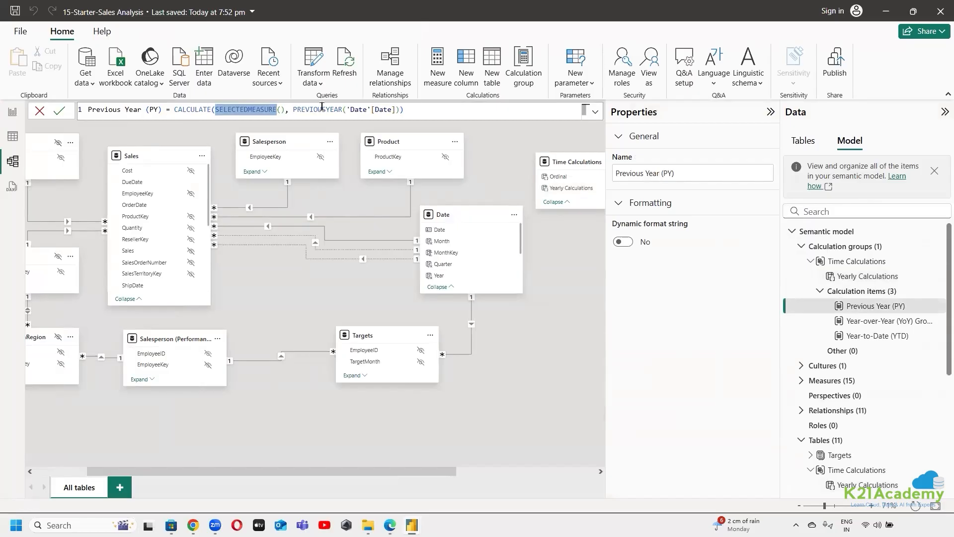
double_click(322, 108)
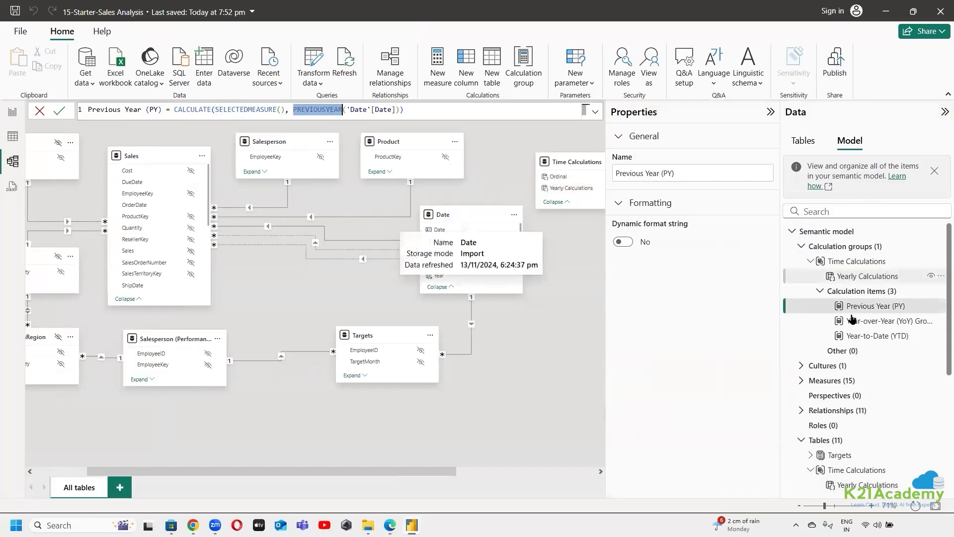
left_click(842, 322)
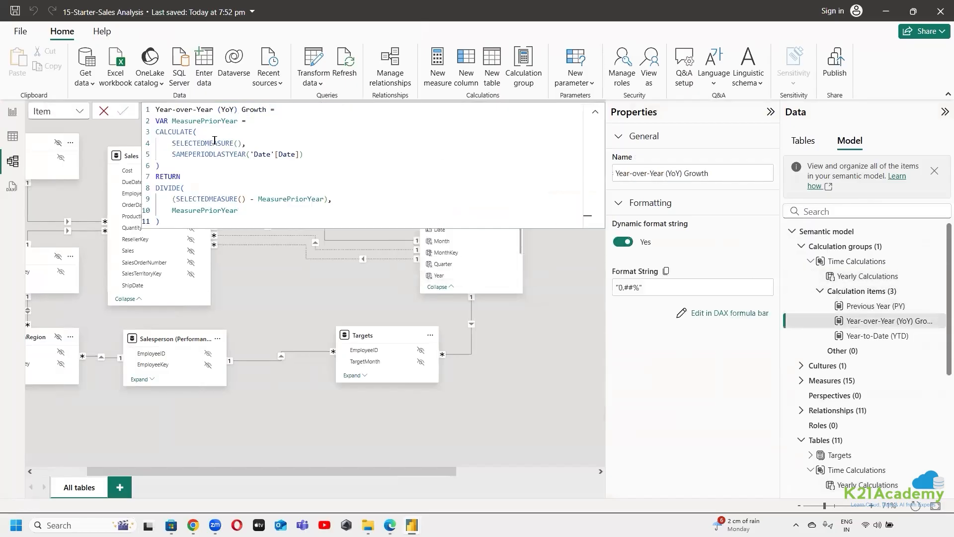
double_click(215, 140)
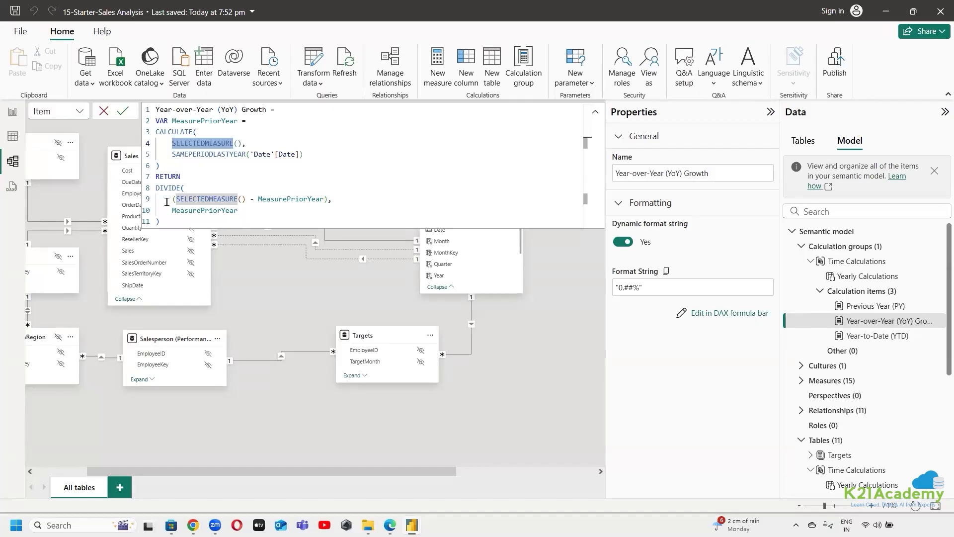
left_click(880, 338)
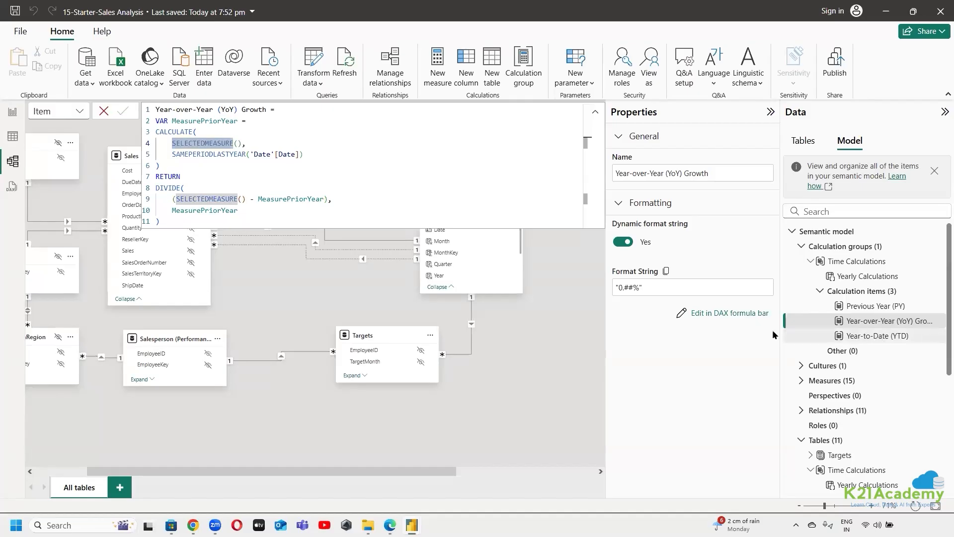
left_click(888, 339)
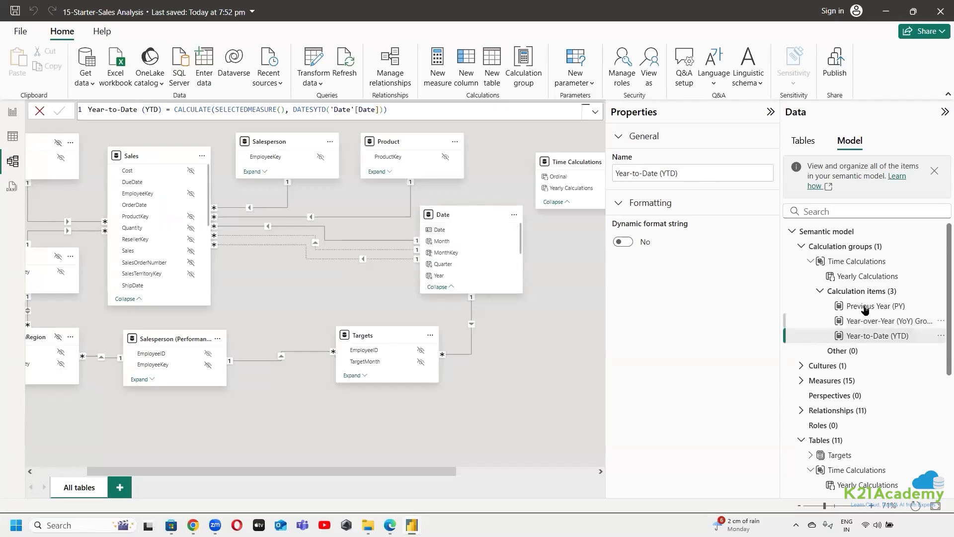
Return to the Overview report page and review the calculation columns of the Annual Sales Figures matrix
left_click(12, 111)
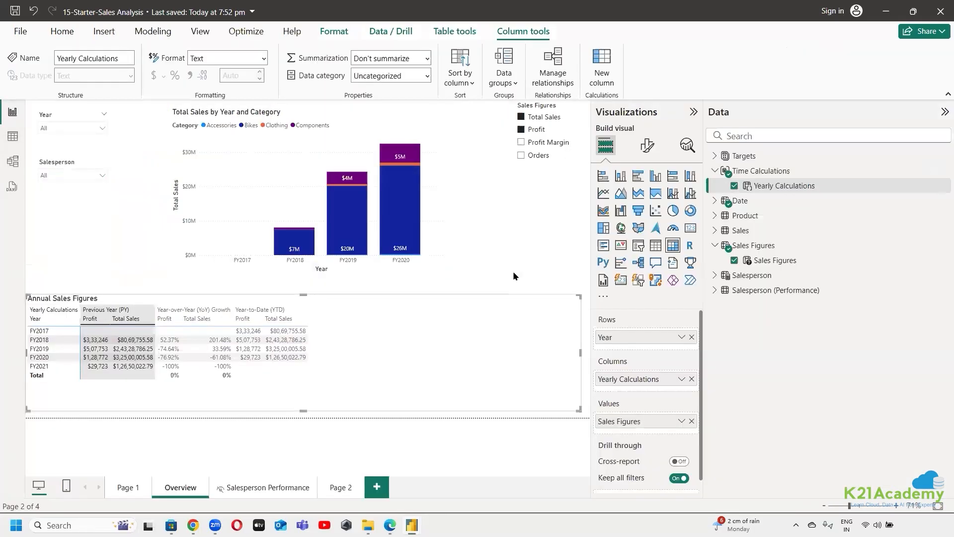
left_click(365, 443)
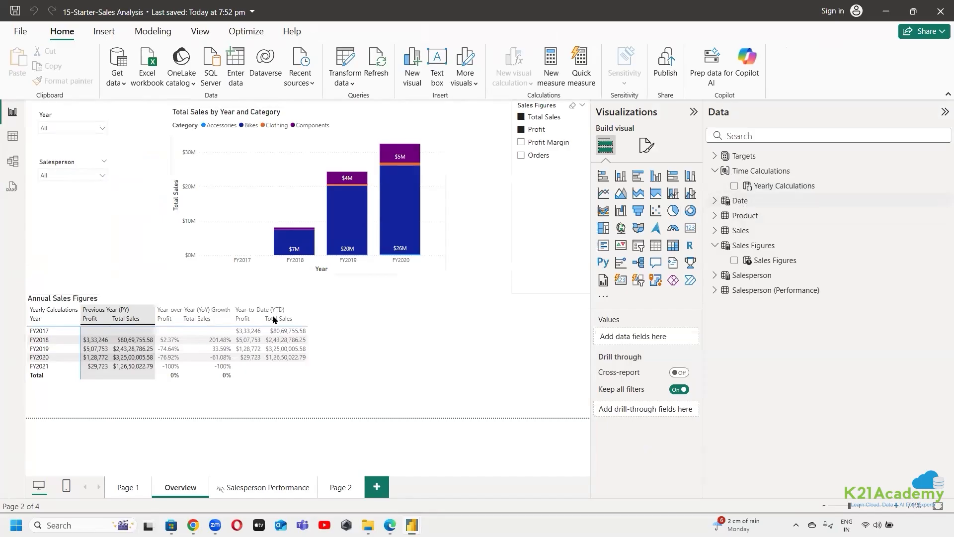
left_click(328, 300)
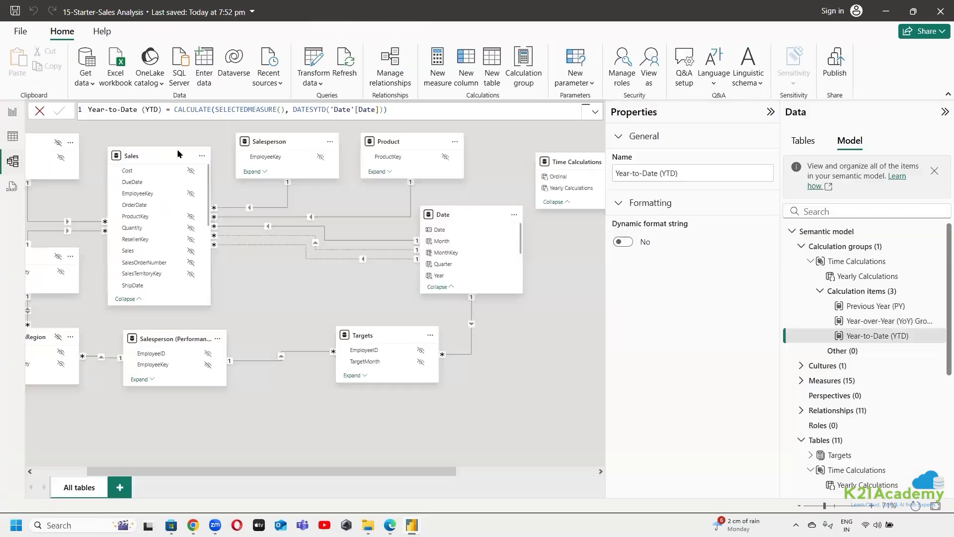
Check the new parameter types and the data transformation options available for the semantic model
left_click(581, 85)
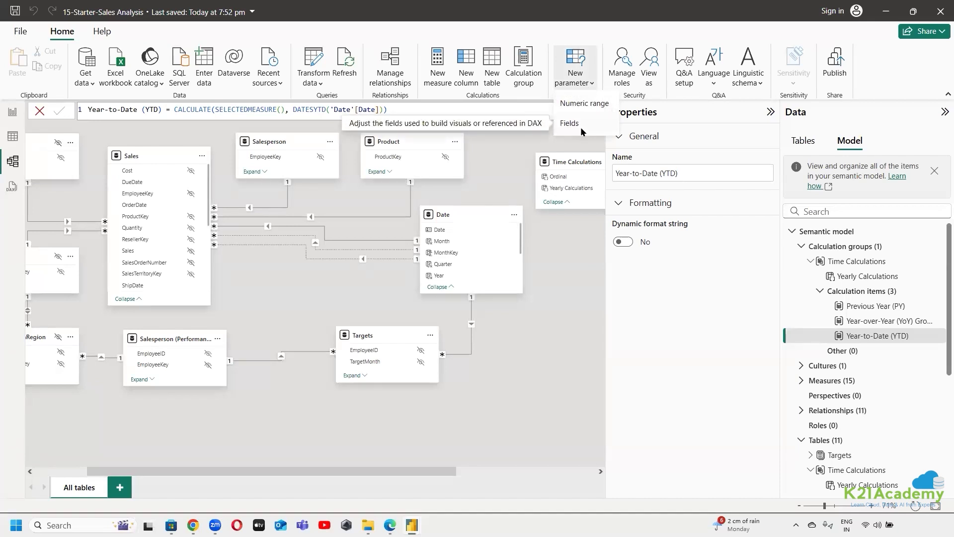
left_click(304, 86)
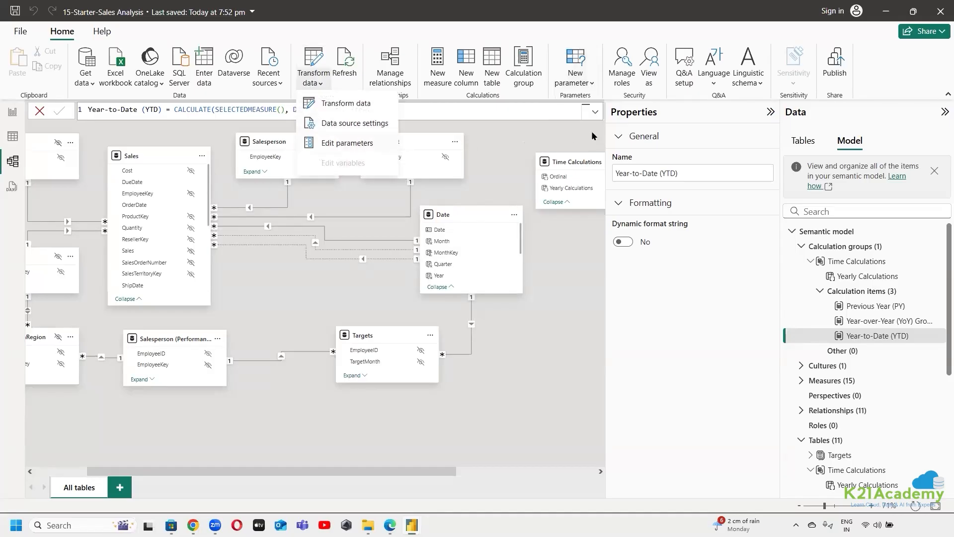
left_click(591, 85)
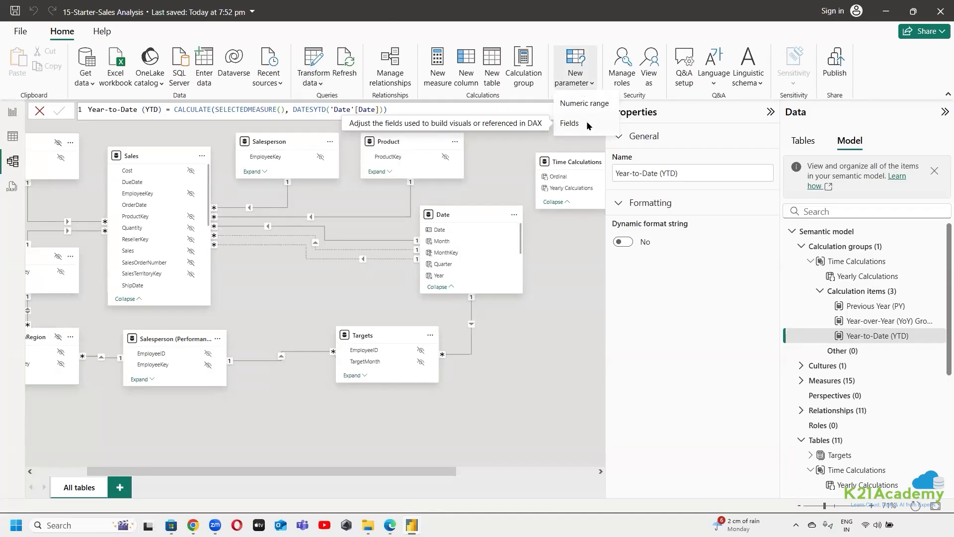
left_click(560, 340)
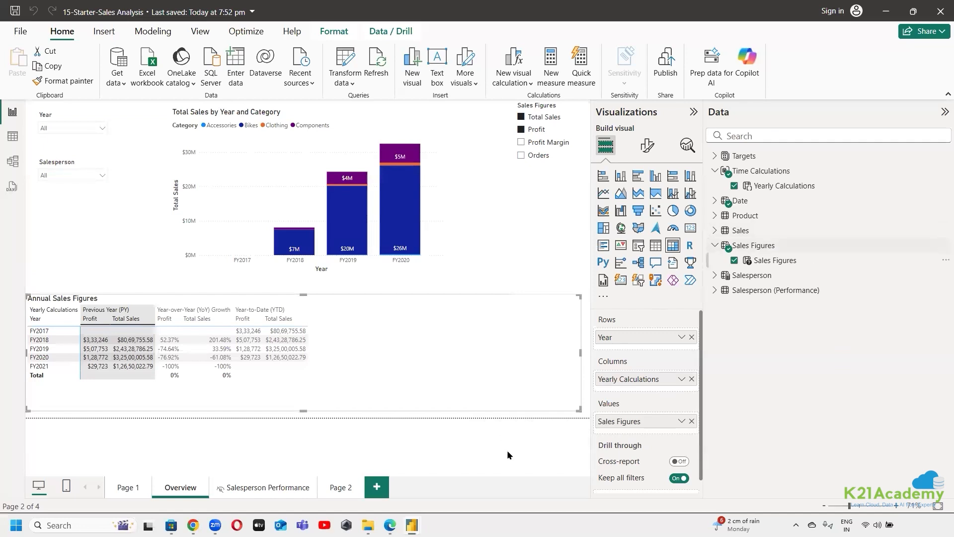
Choose Total Sales and Profit Margin in the Sales Figures slicer, and collapse the Visualizations pane to enlarge the report
left_click(521, 143)
left_click(521, 157)
left_click(522, 130)
left_click(522, 118)
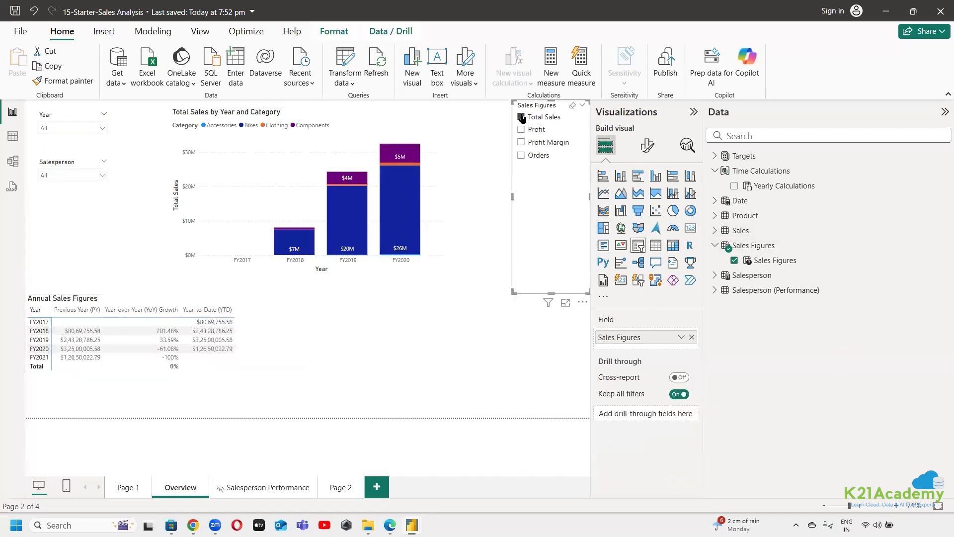
left_click(521, 143, "ctrl")
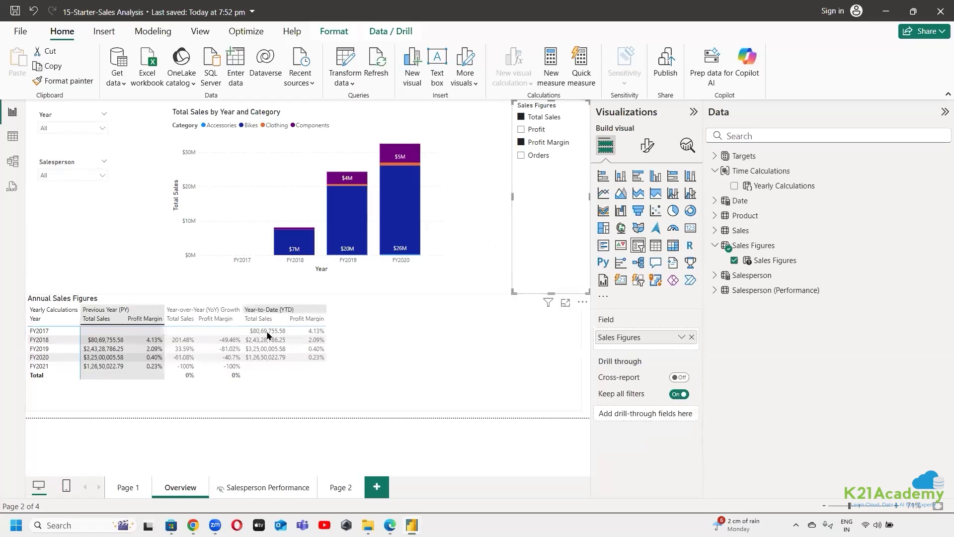
left_click(693, 112)
left_click(471, 373)
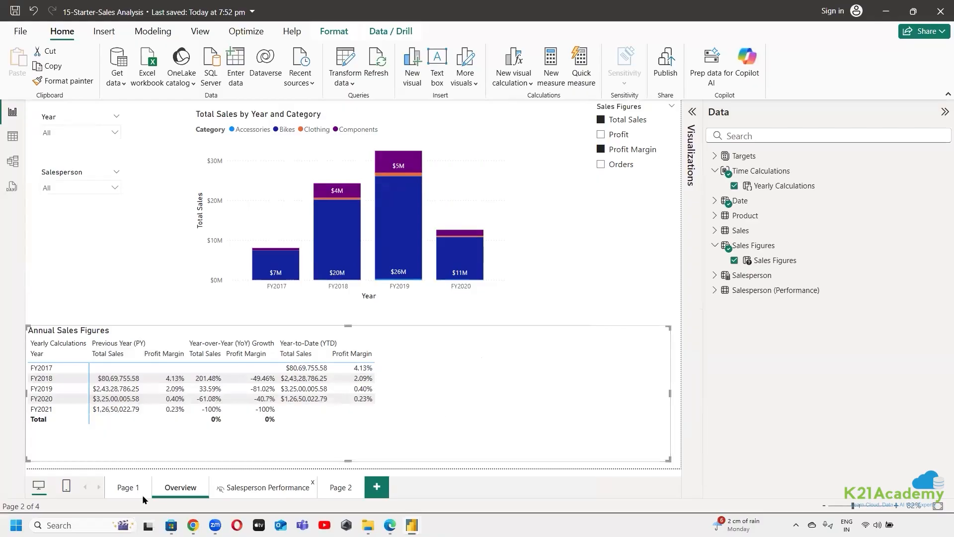
Look through the other report pages and sort the Page 1 sales table by Year in ascending order
left_click(334, 491)
left_click(255, 490)
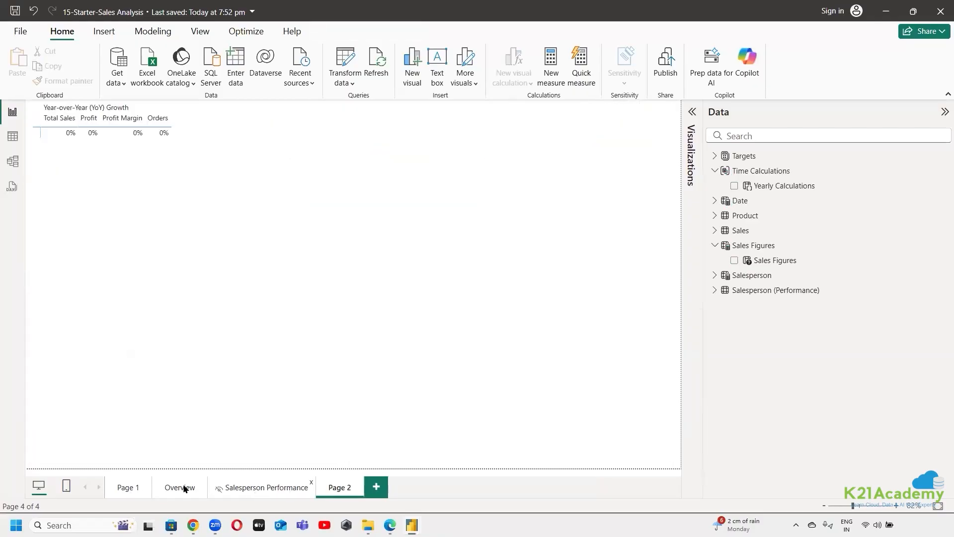
left_click(125, 488)
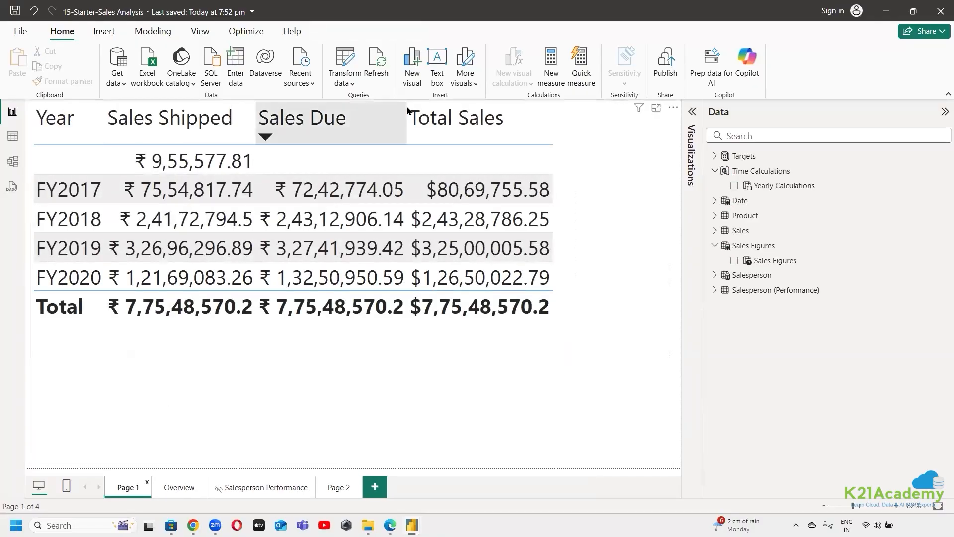
left_click(545, 106)
left_click(149, 119)
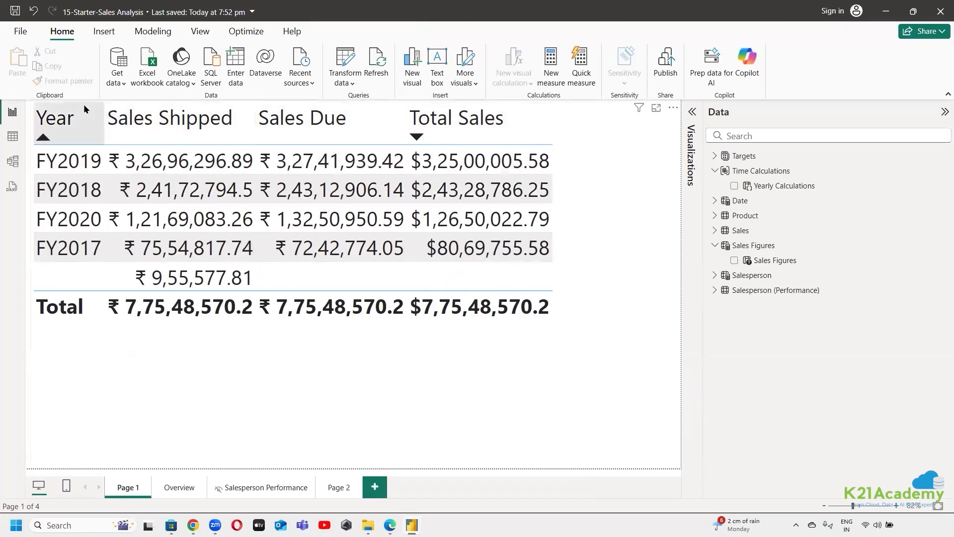
left_click(95, 318)
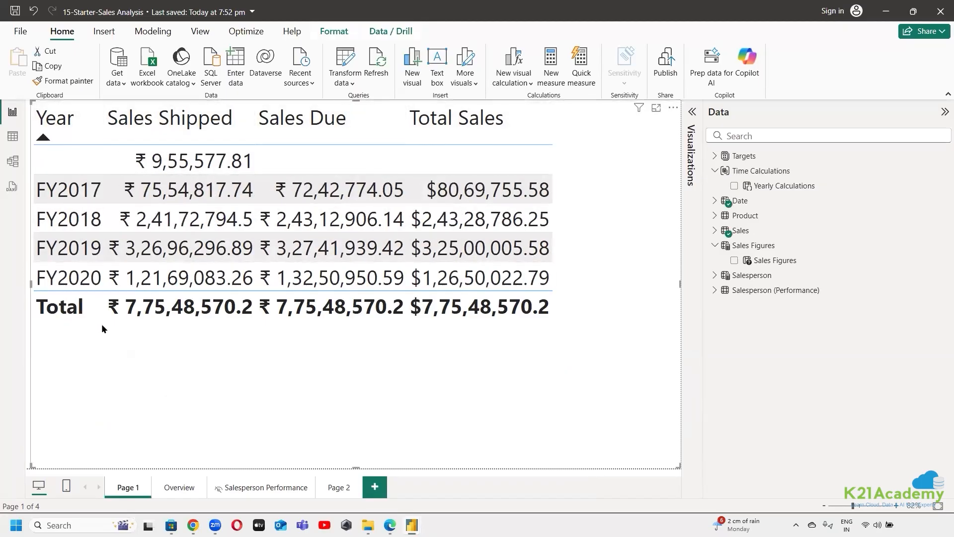
left_click(52, 82)
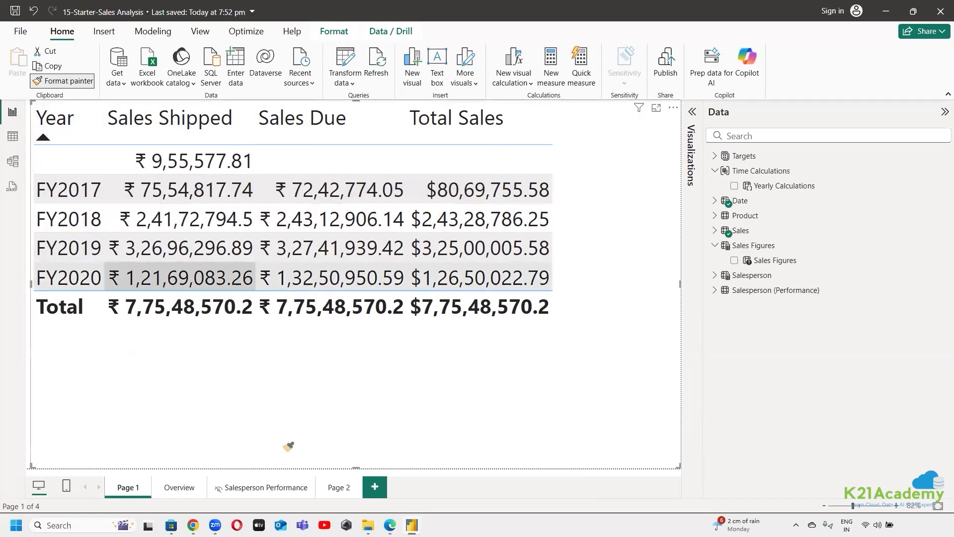
left_click(331, 490)
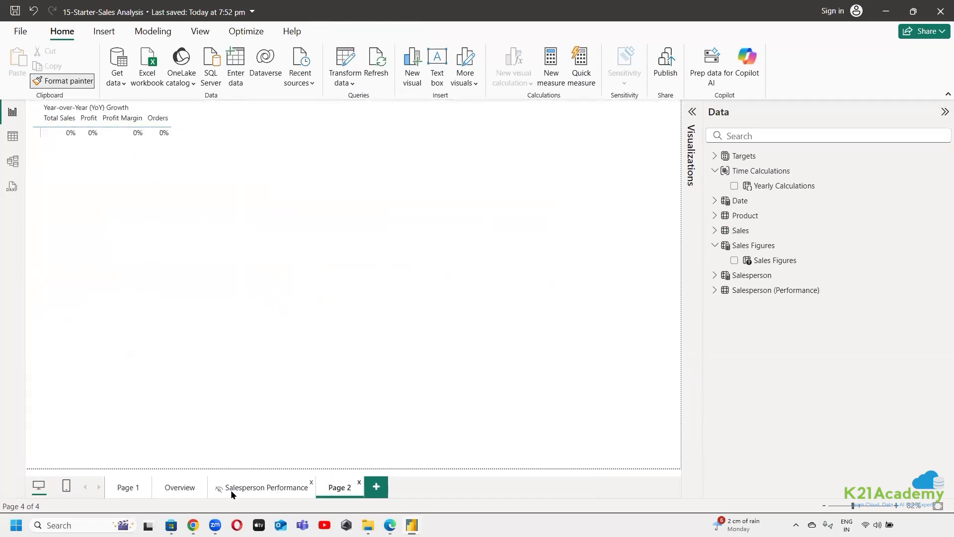
left_click(188, 488)
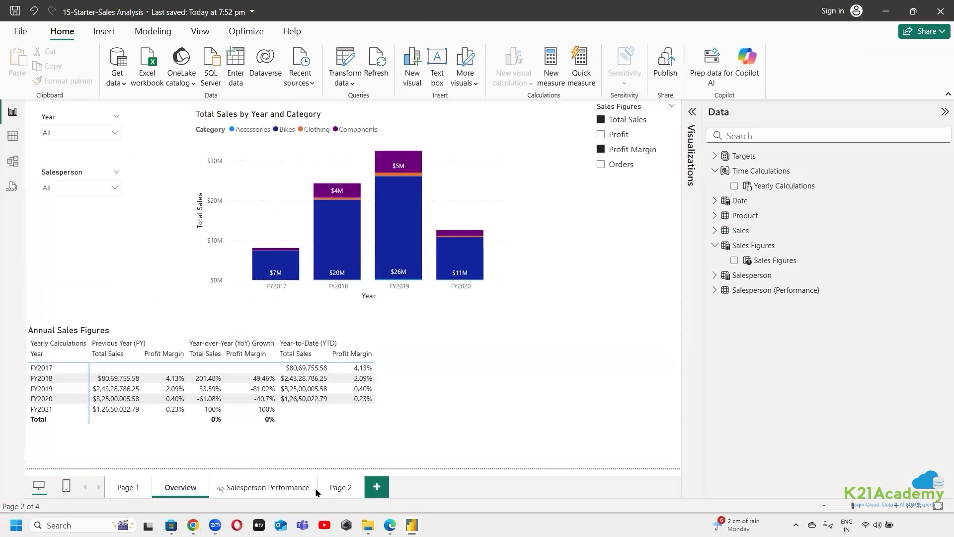
Copy the Page 1 table's formatting onto the Overview page's Annual Sales Figures matrix, and stretch the matrix up to the page's upper edge
left_click(125, 489)
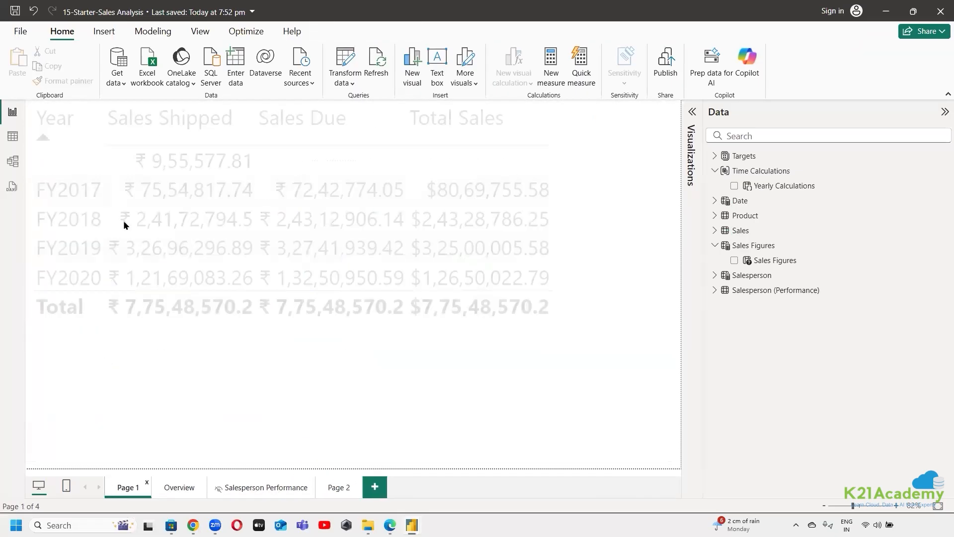
left_click(490, 361)
left_click(64, 80)
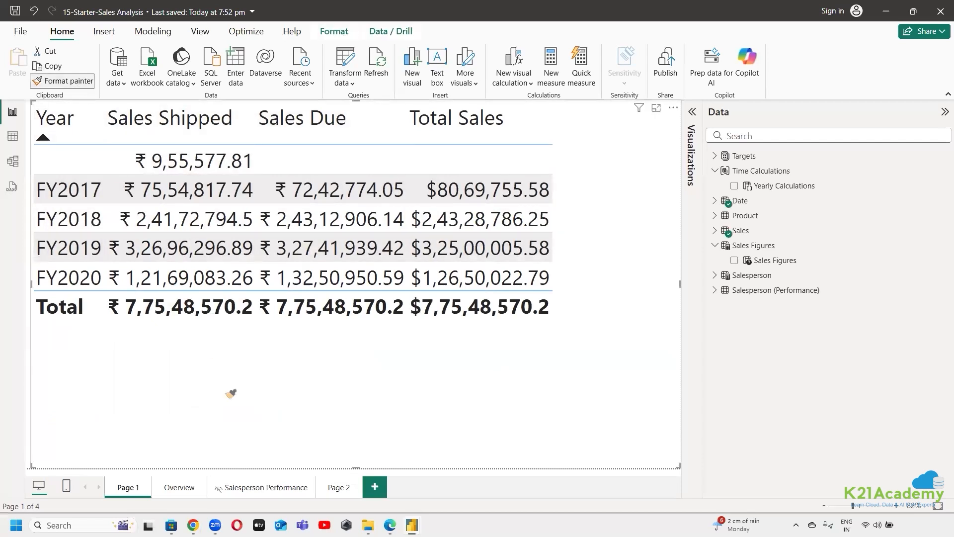
left_click(336, 490)
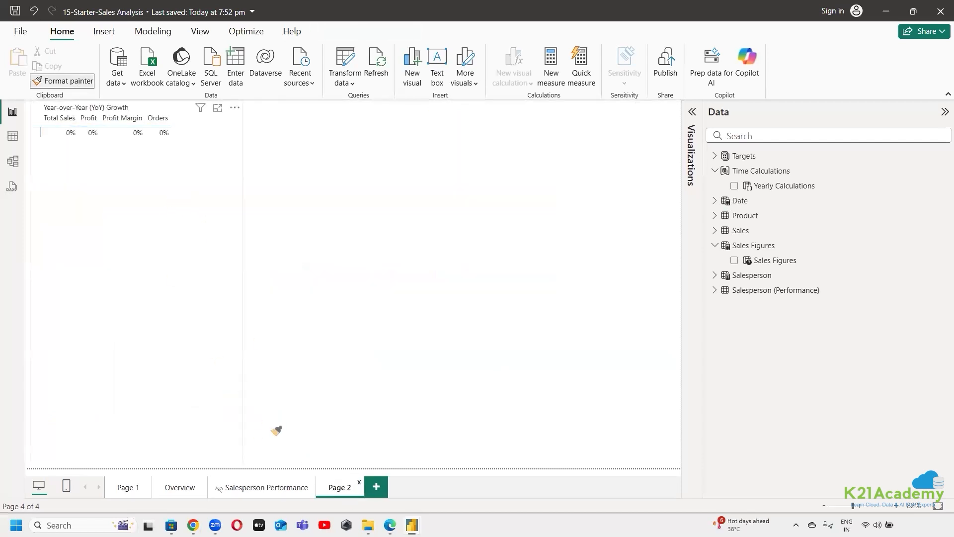
left_click(180, 487)
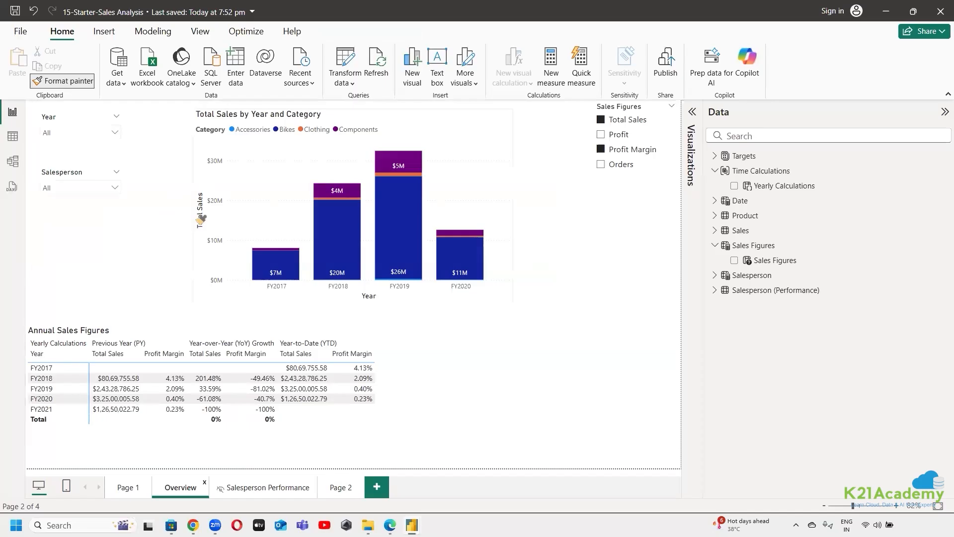
left_click(175, 372)
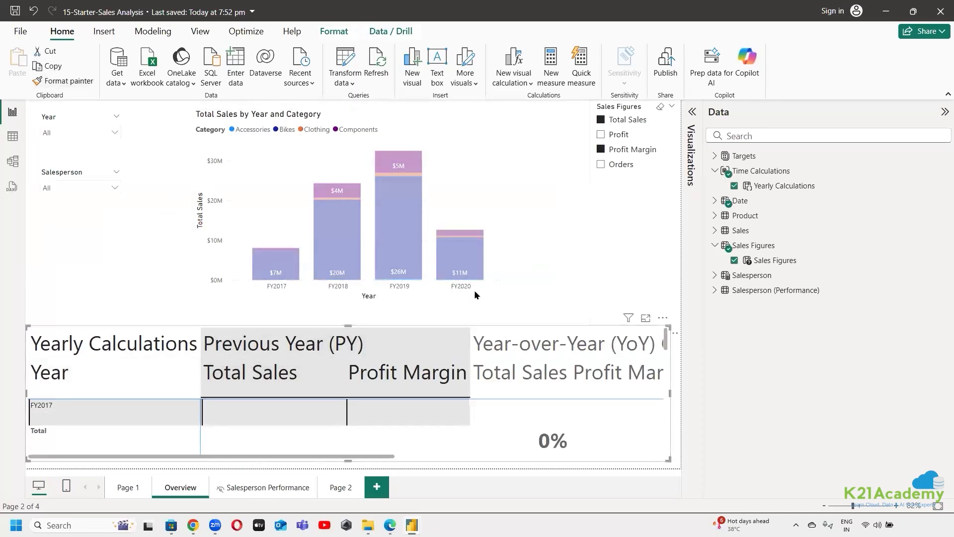
left_click_drag(348, 326, 357, 81)
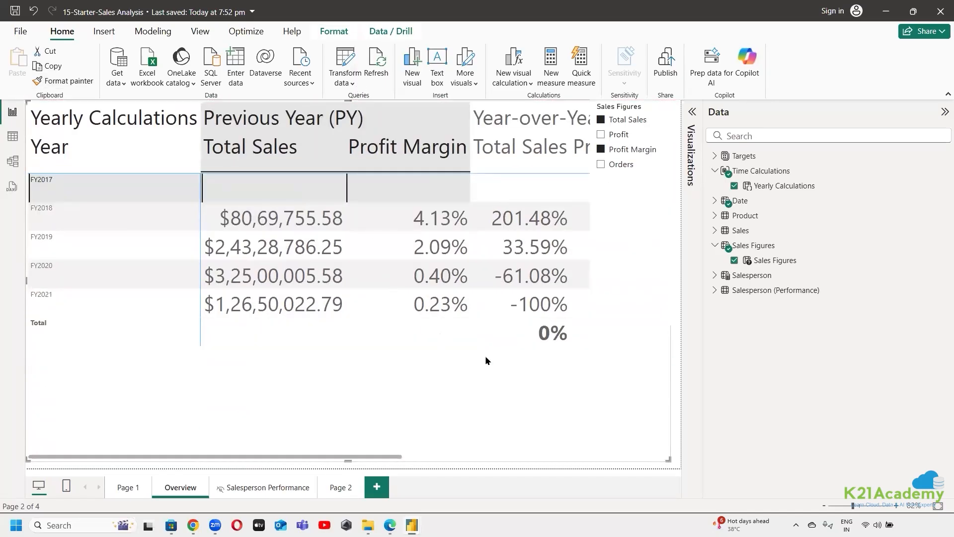
left_click_drag(357, 457, 391, 447)
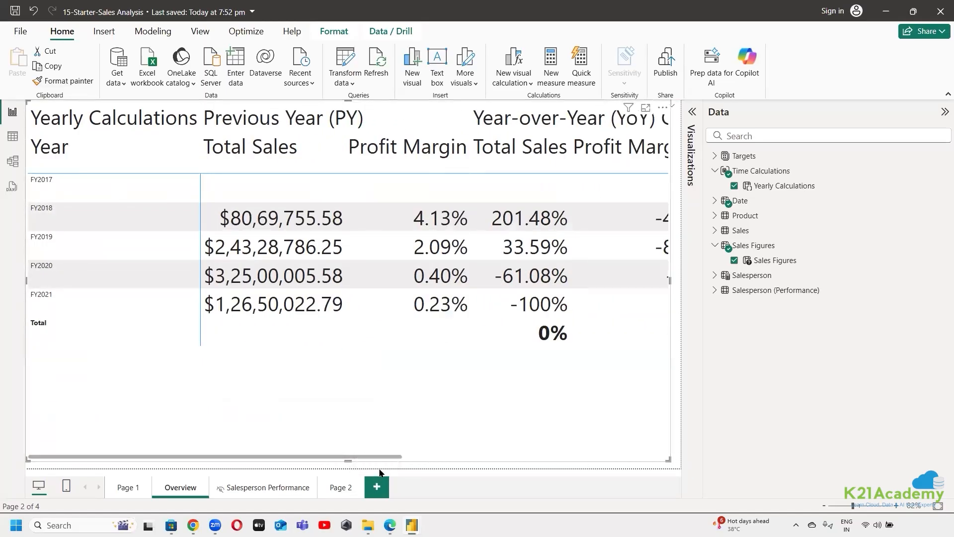
Undo the resizing and copied formatting of the Annual Sales Figures matrix, and read on in the lab to the Edit field parameters section
key("ctrl+z")
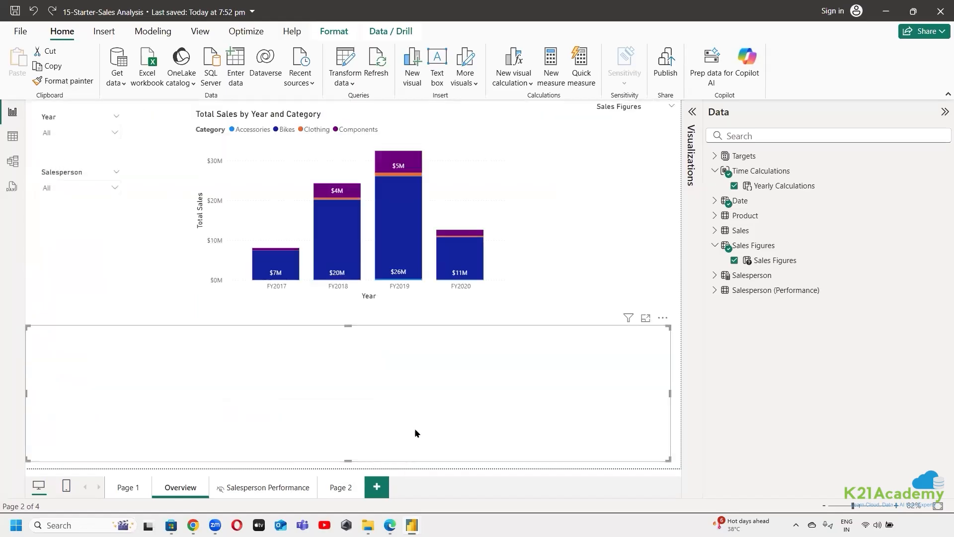
key("alt+Tab")
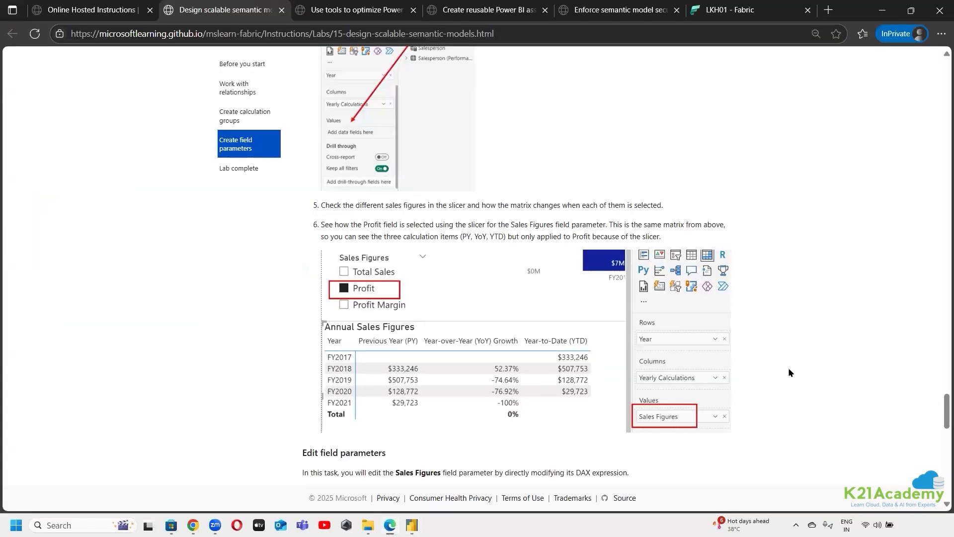
scroll(789, 371, "down", 5)
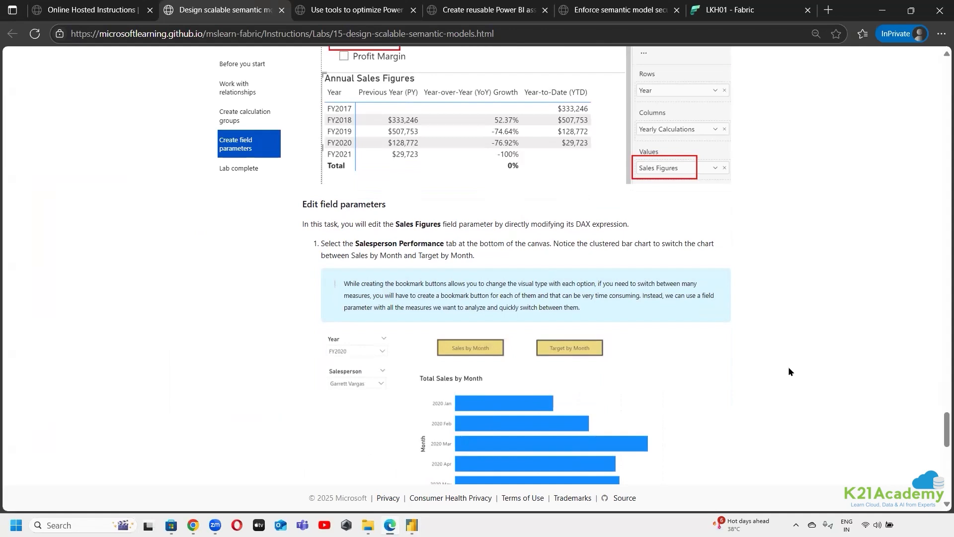
scroll(409, 294, "down", 1)
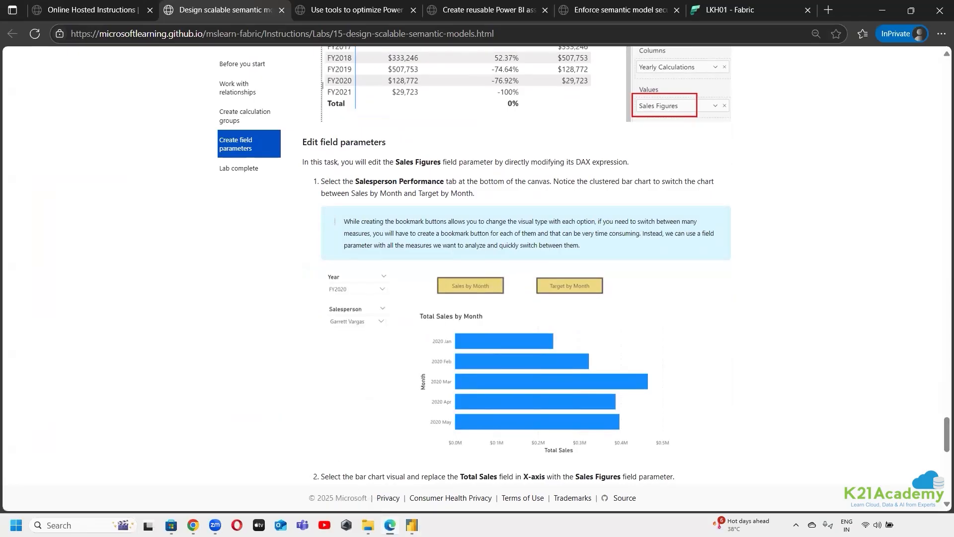
Open the report's Salesperson Performance page and read the lab steps for changing its bar chart and adding Target to the field parameter
left_click(390, 525)
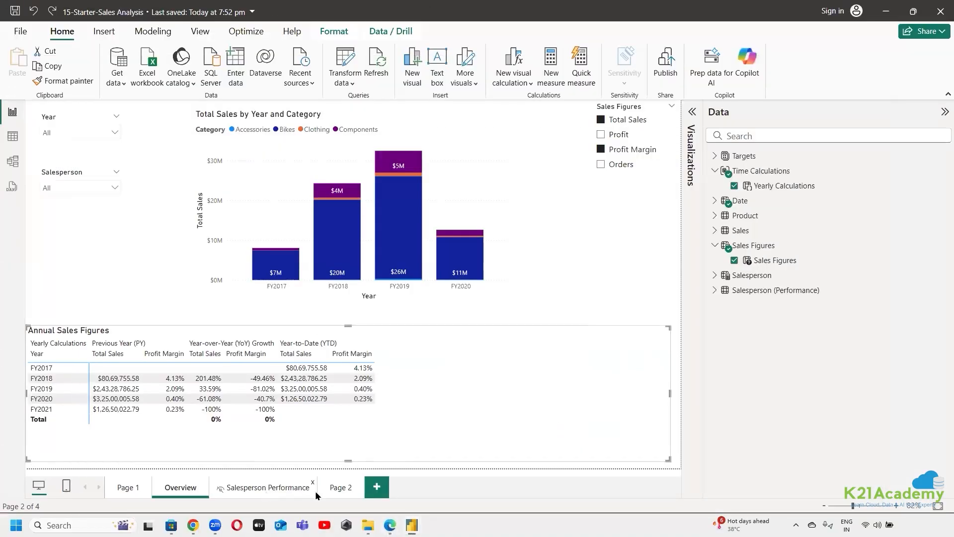
left_click(315, 491)
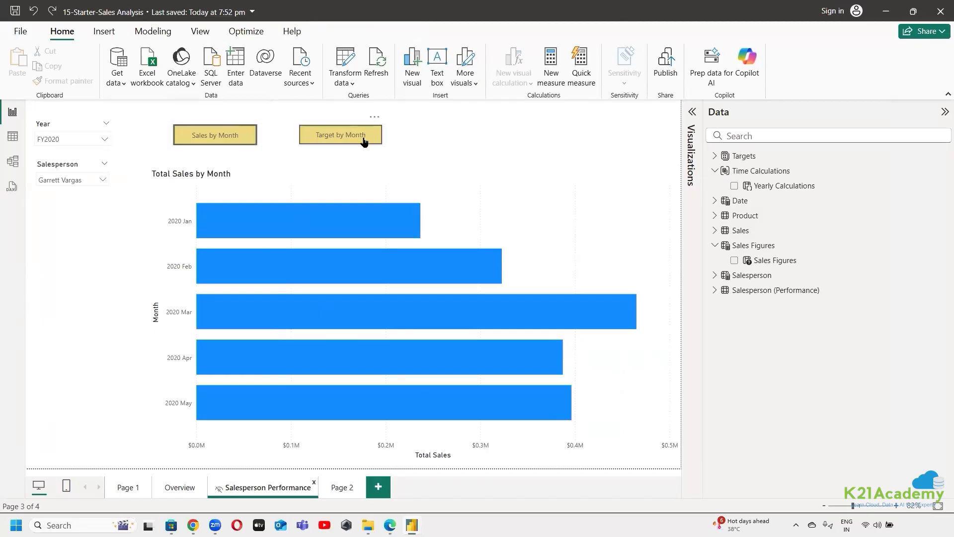
left_click(391, 526)
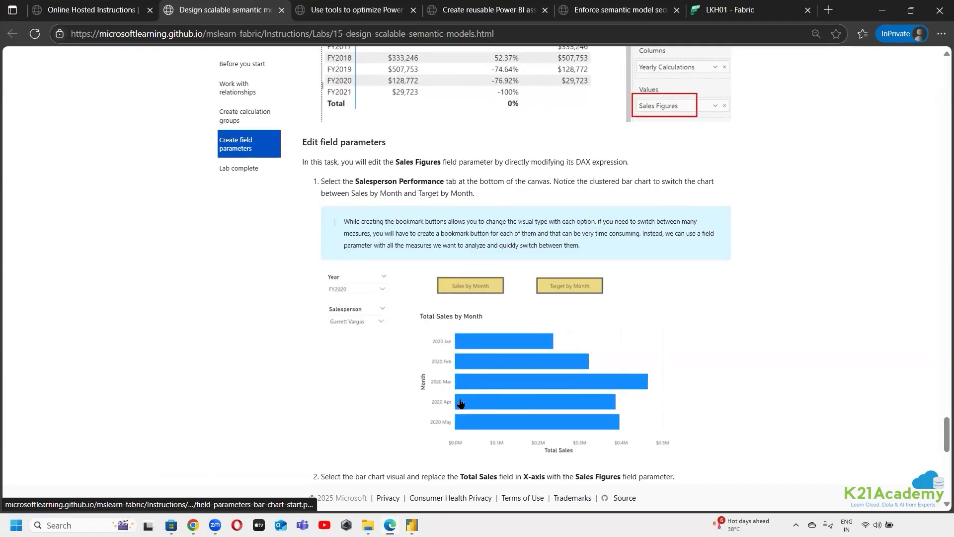
scroll(461, 403, "down", 3)
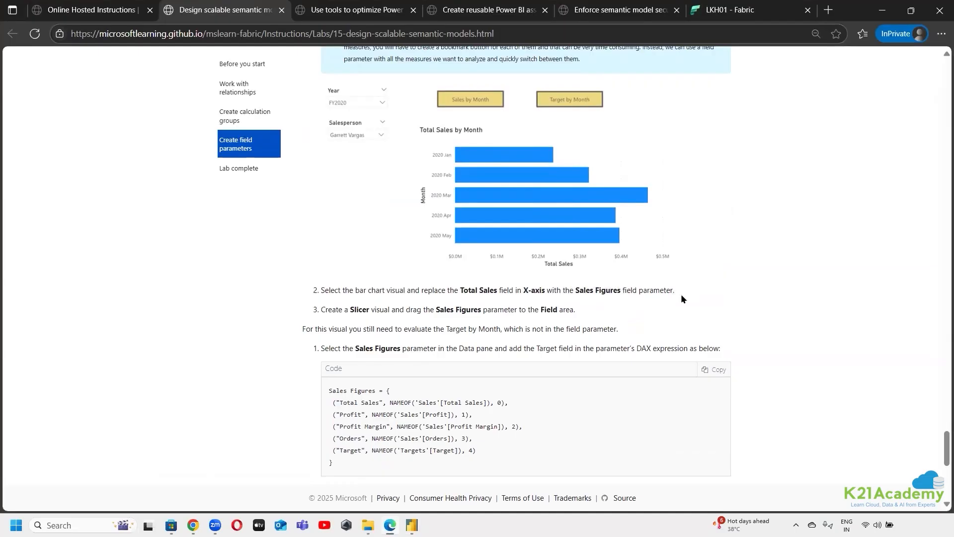
scroll(681, 300, "down", 1)
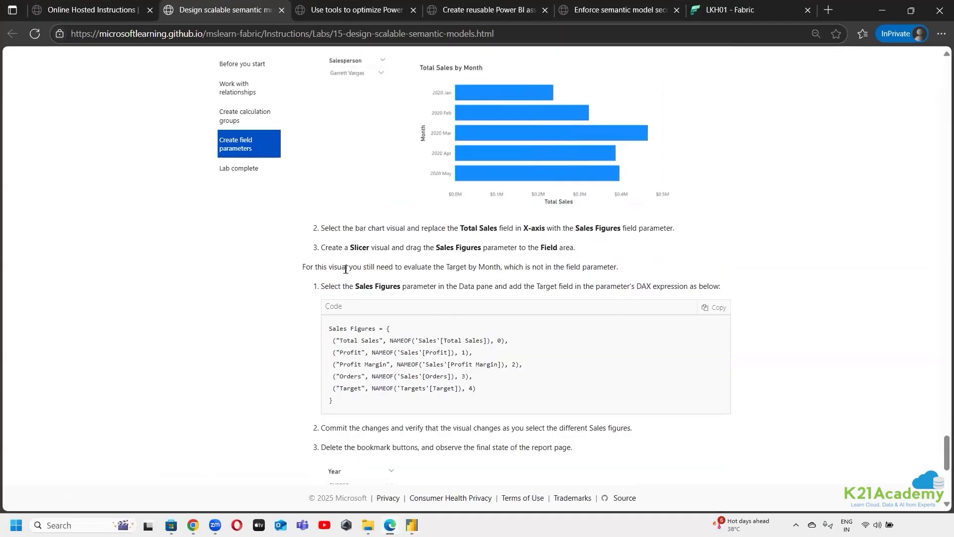
Replace Total Sales on the X-axis of the Salesperson Performance bar chart with the Sales Figures field parameter
mouse_move(412, 525)
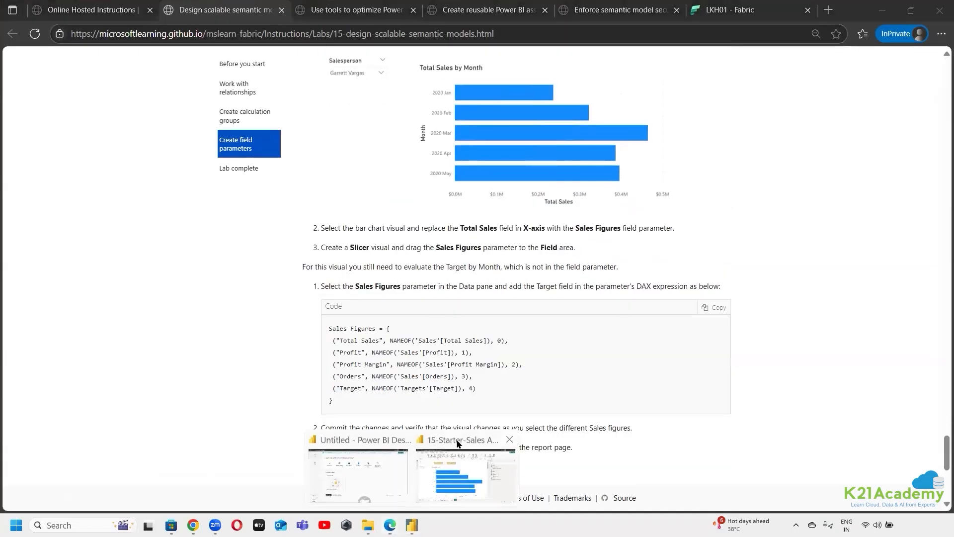
left_click(456, 447)
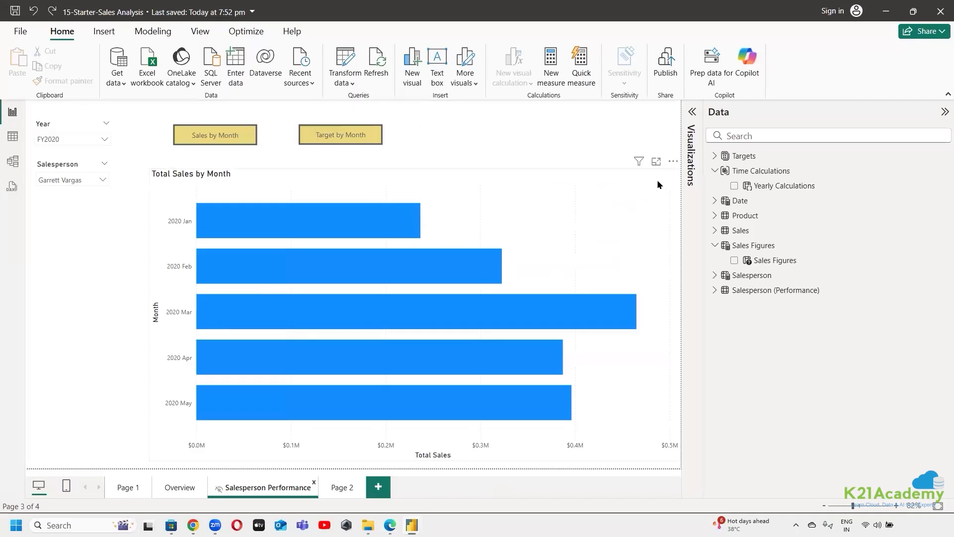
left_click(692, 111)
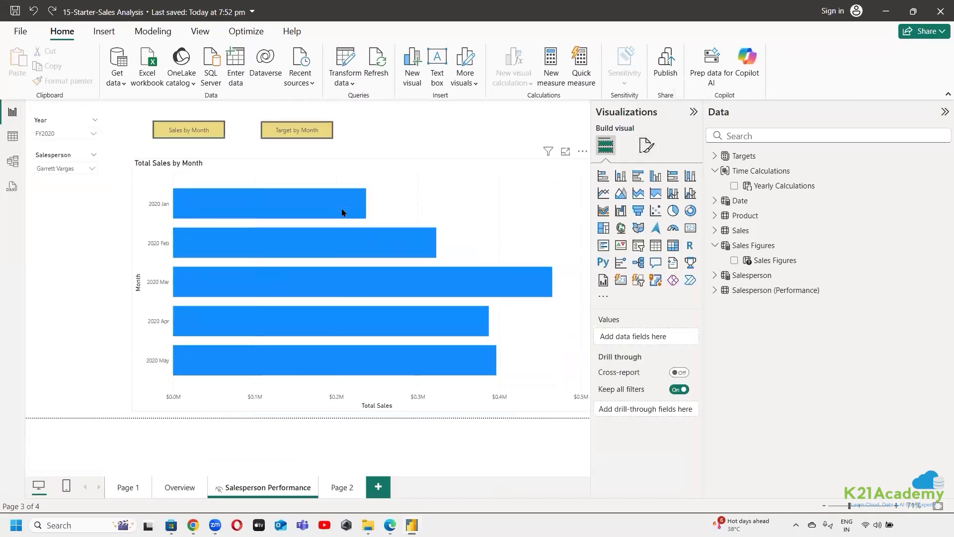
left_click(255, 164)
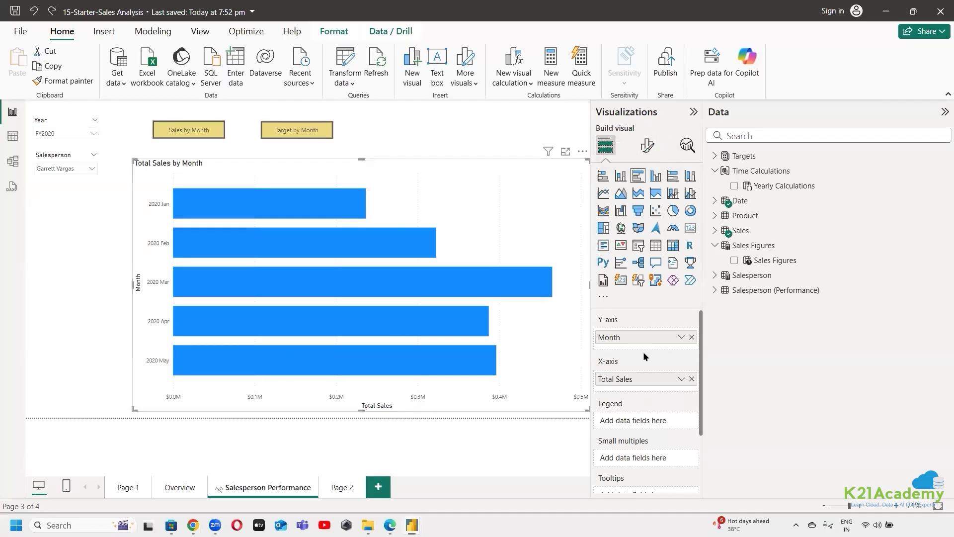
left_click(390, 525)
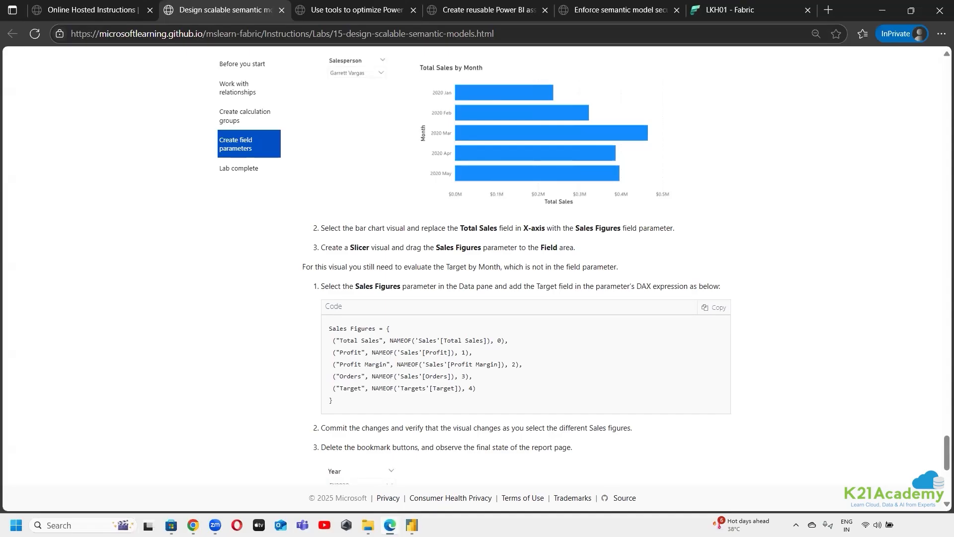
left_click(390, 525)
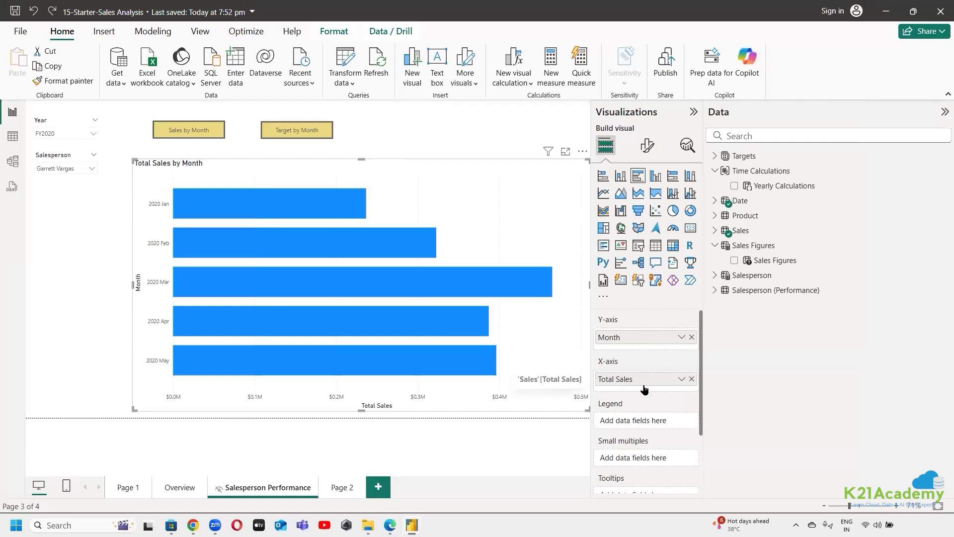
left_click(692, 379)
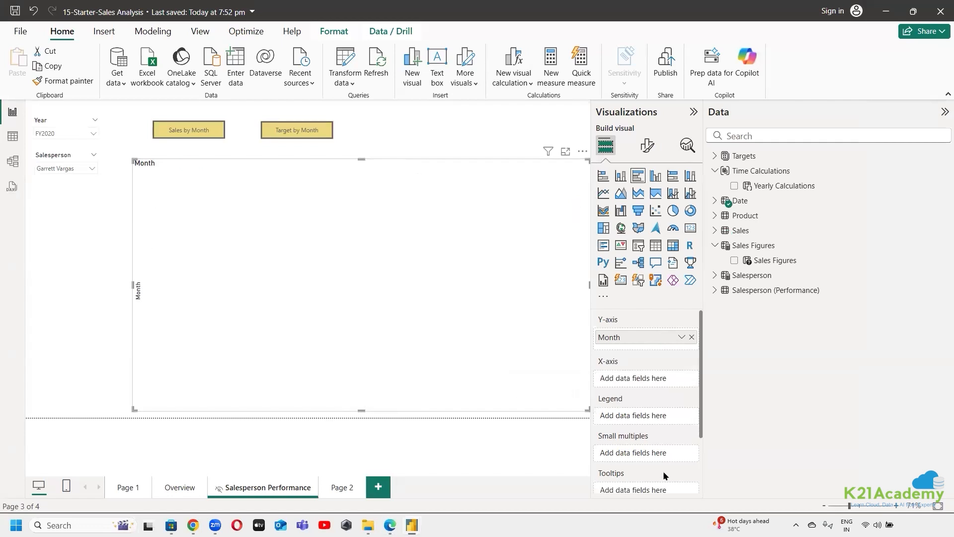
left_click_drag(775, 260, 646, 379)
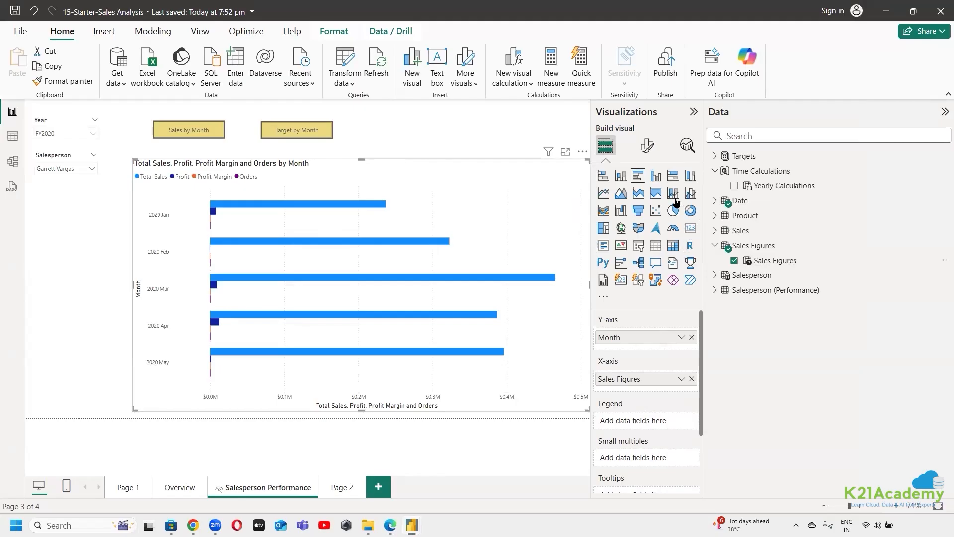
Add a Sales Figures slicer in the space below the Salesperson slicer, fit its width beside the chart, and choose Total Sales in it
left_click(68, 268)
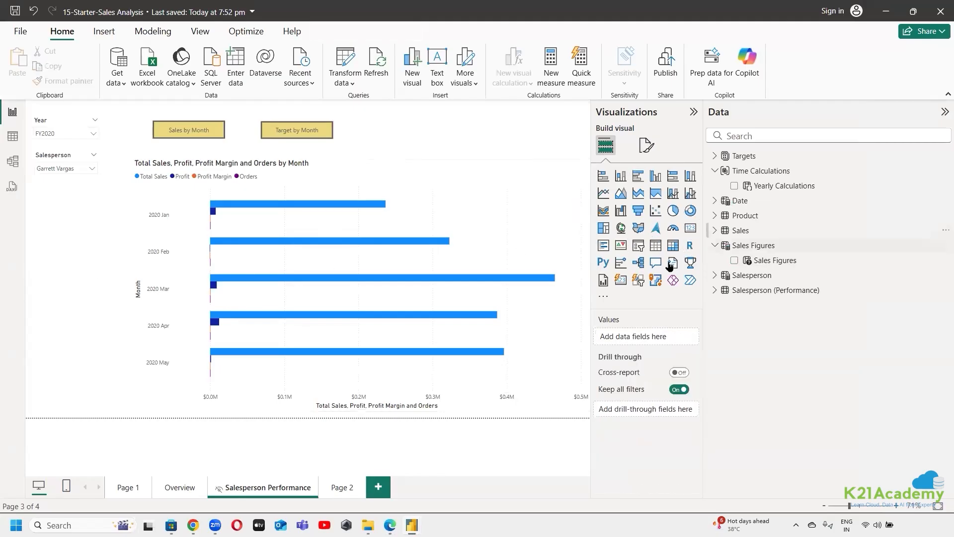
left_click(638, 245)
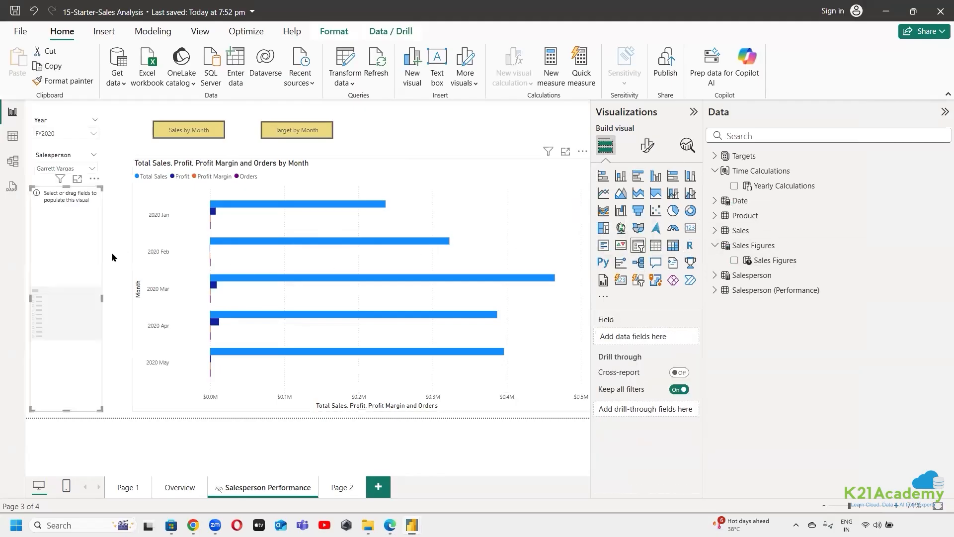
left_click_drag(102, 299, 133, 308)
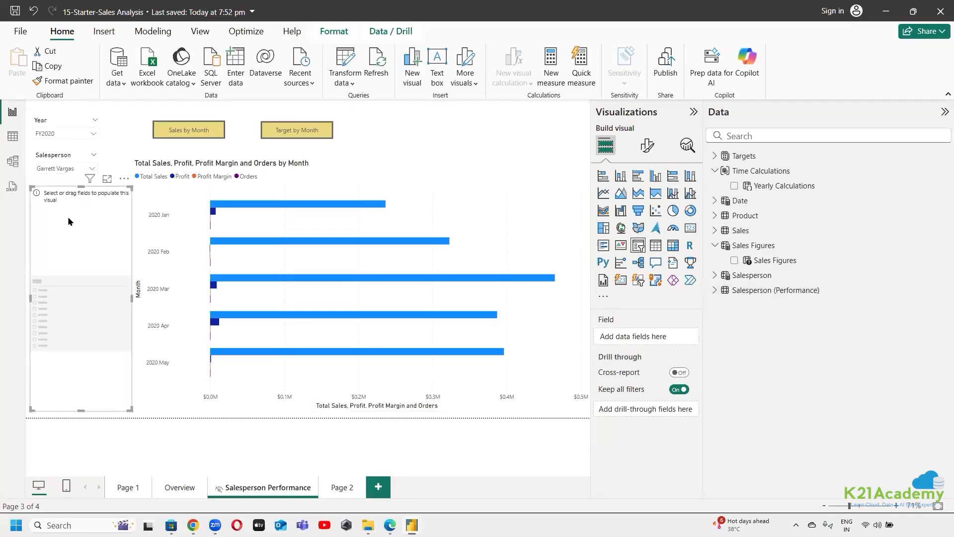
left_click_drag(751, 260, 62, 316)
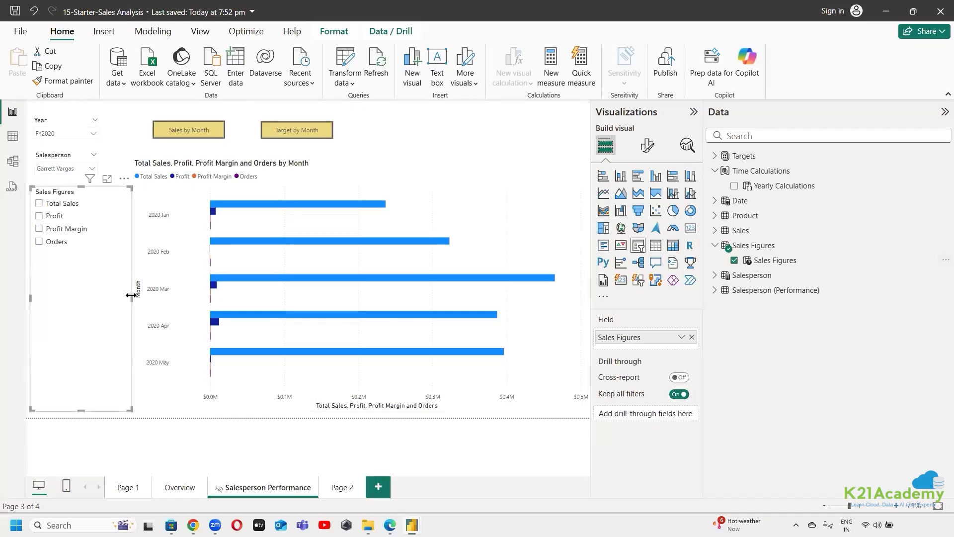
left_click_drag(130, 296, 108, 299)
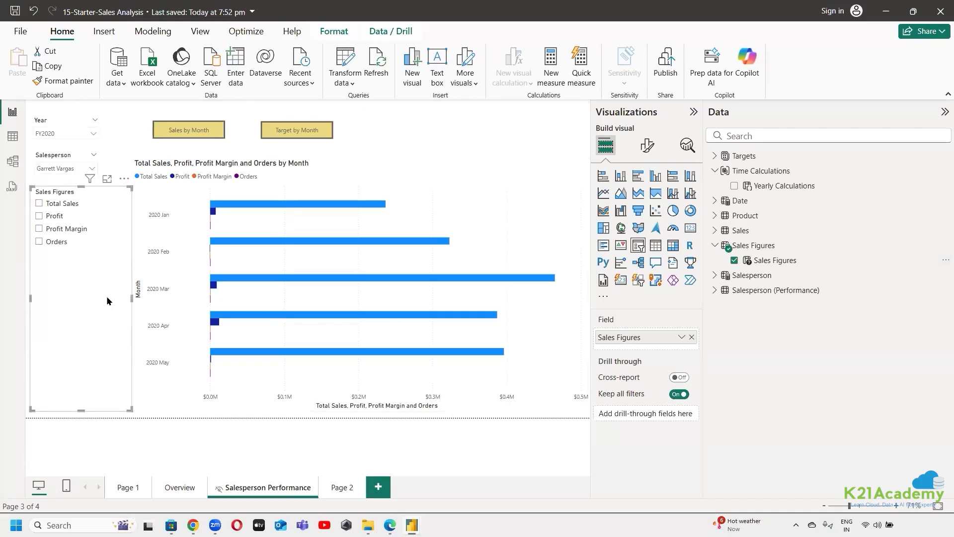
left_click(38, 205)
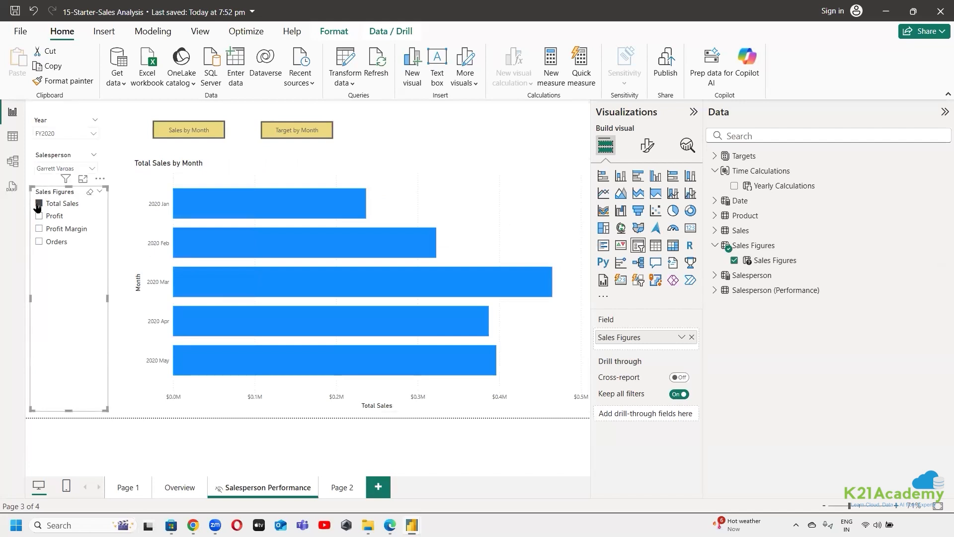
Look through Page 1, Page 2 and Overview, and return to Salesperson Performance to inspect the Sales by Month bookmark button
left_click(121, 492)
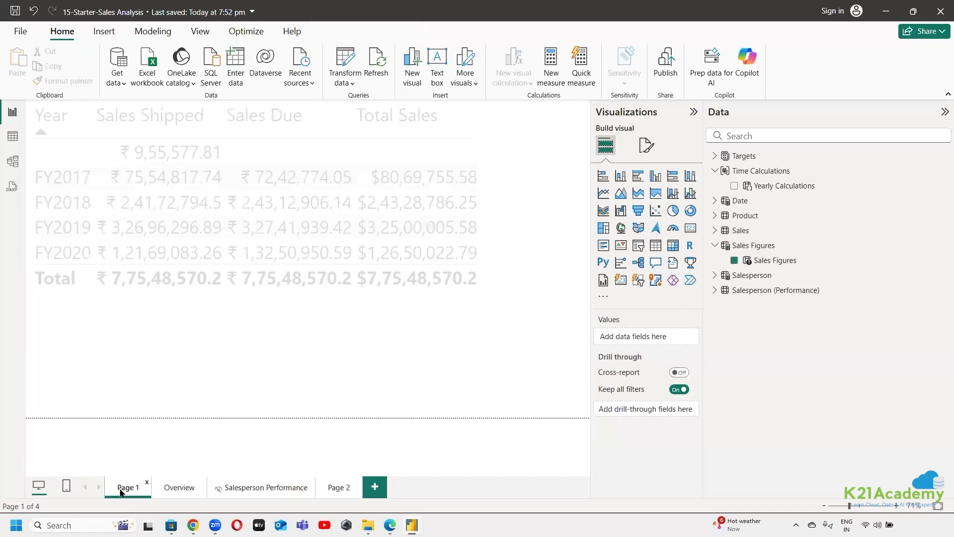
left_click(341, 492)
left_click(176, 488)
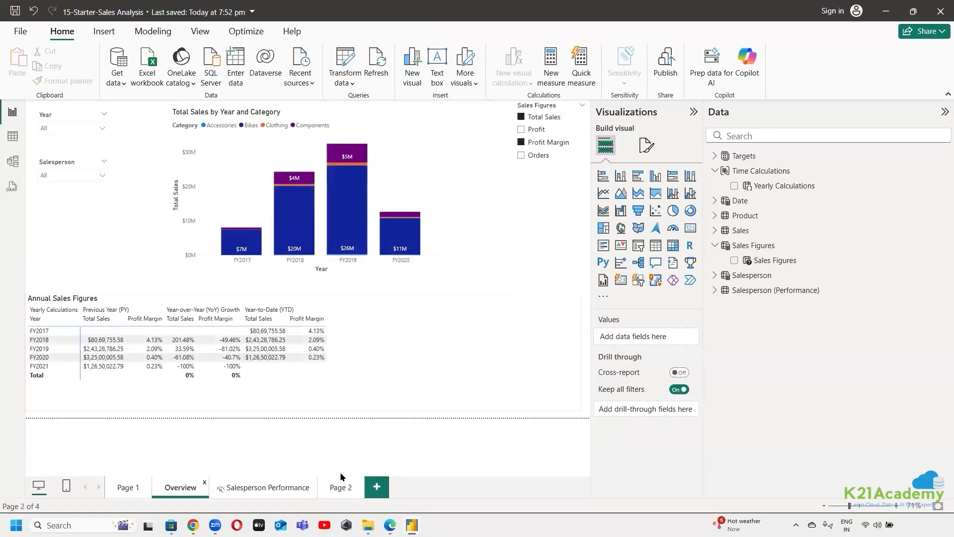
left_click(272, 491)
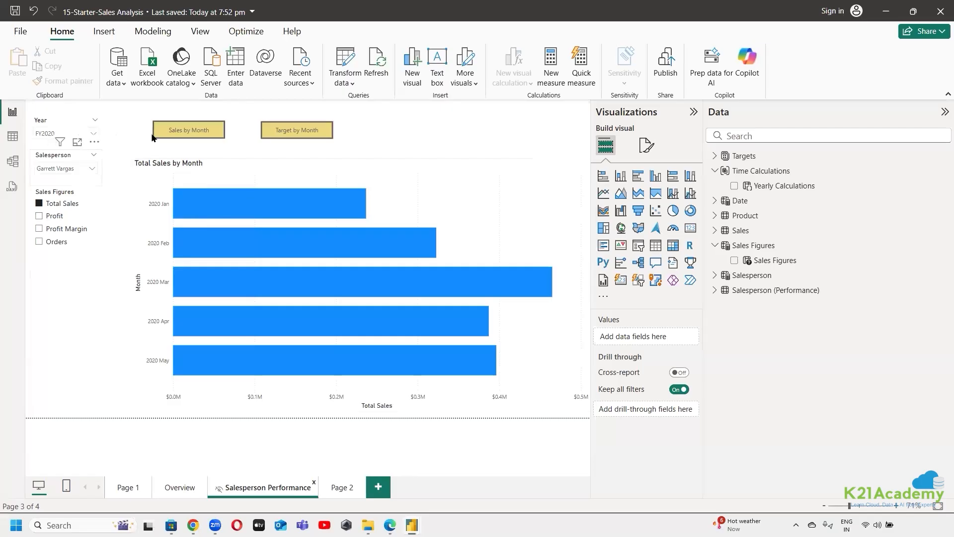
left_click(187, 132)
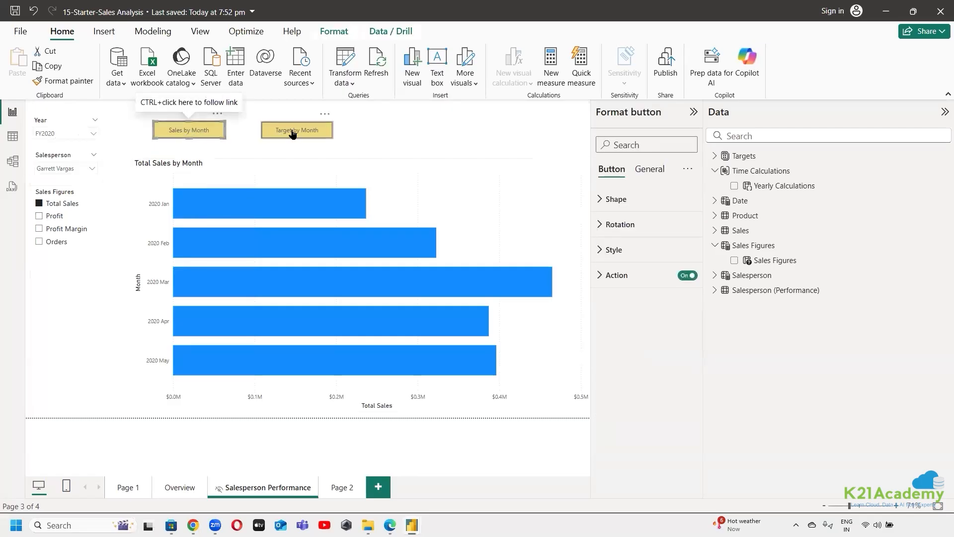
Test Profit alongside Total Sales in the Sales Figures slicer, and clear both selections
left_click(74, 326)
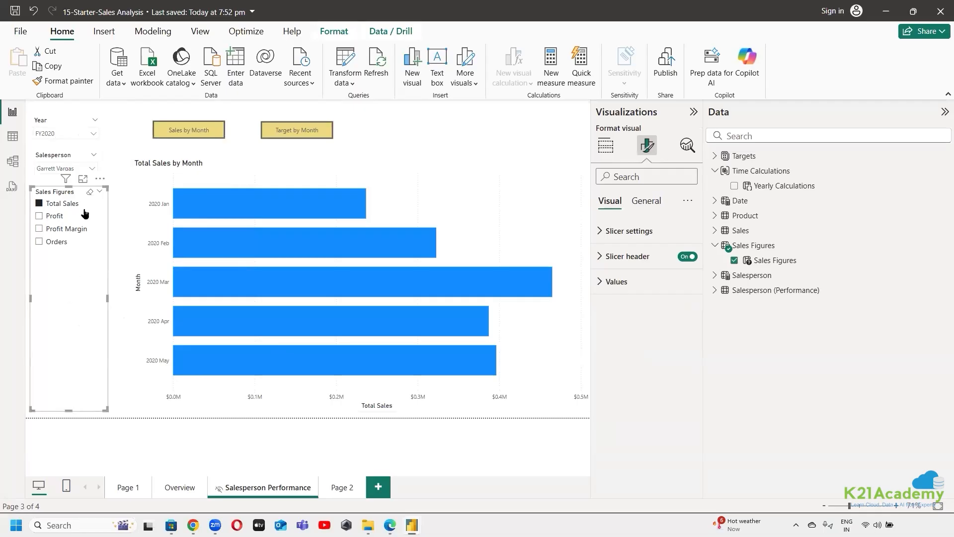
left_click(38, 217)
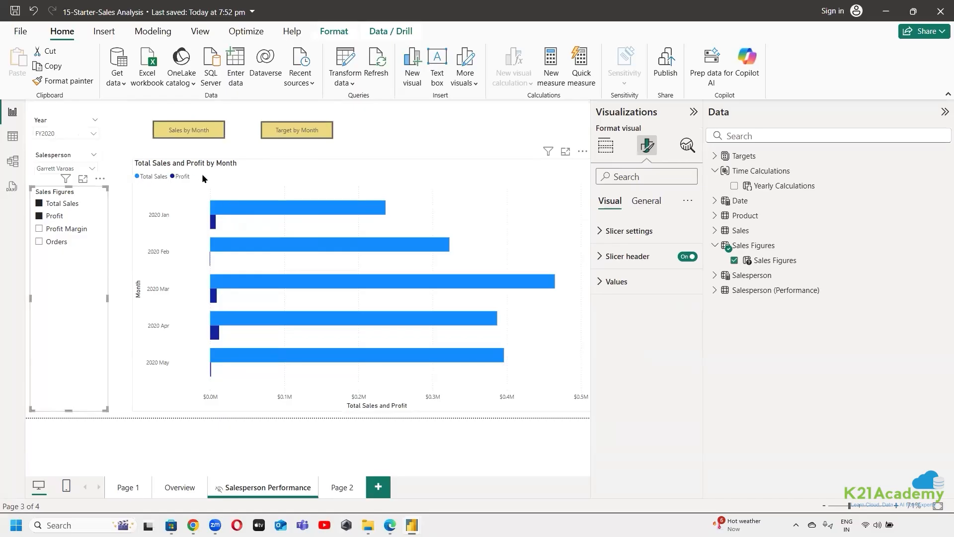
left_click(38, 203, "ctrl")
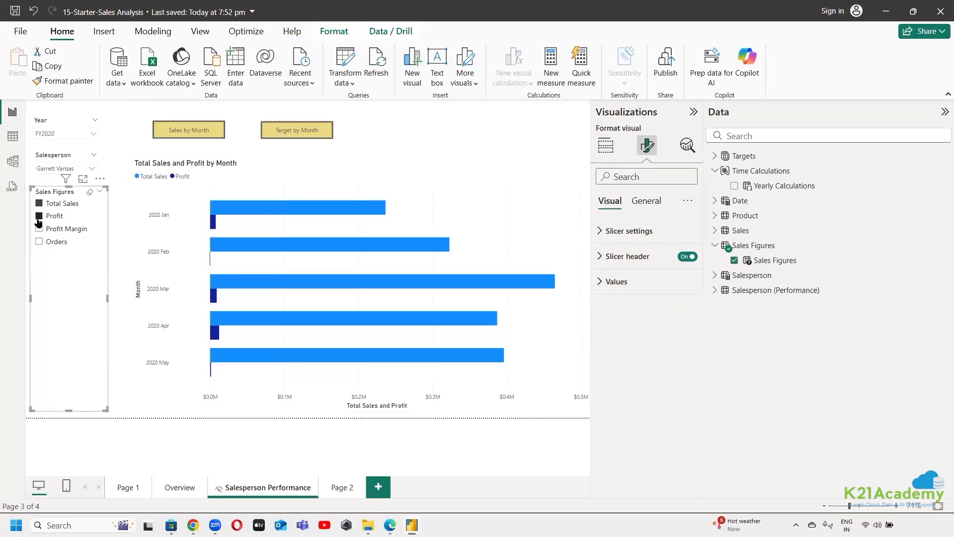
left_click(37, 218, "ctrl")
left_click(467, 180)
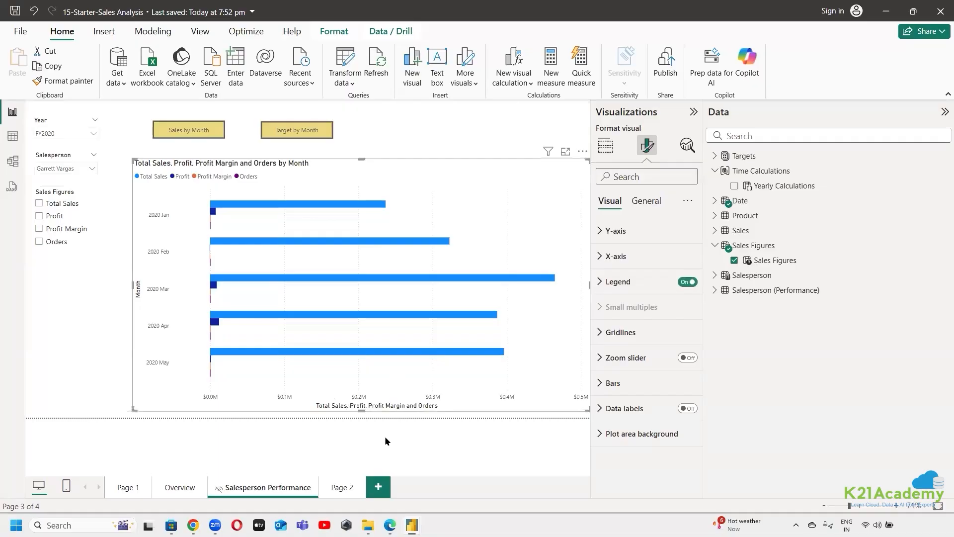
Add a new report page with a large scatter chart and assign the Sales Figures parameter to its Values
left_click(378, 487)
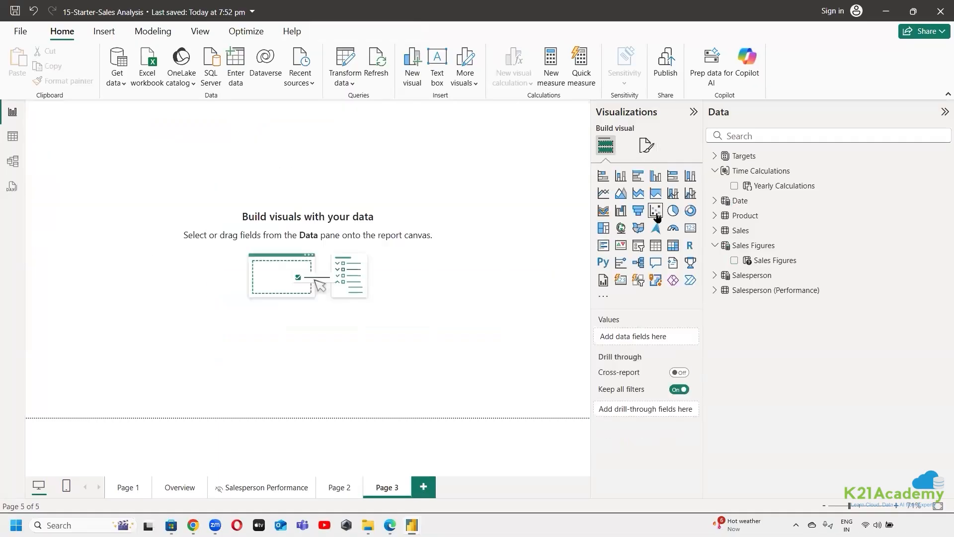
left_click(655, 211)
left_click_drag(153, 223, 474, 429)
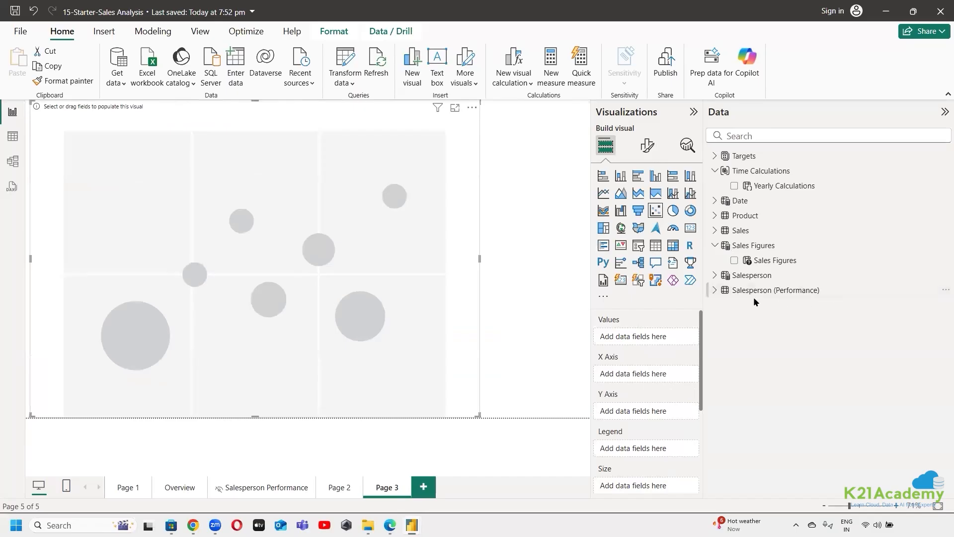
left_click_drag(778, 263, 646, 340)
left_click(682, 337)
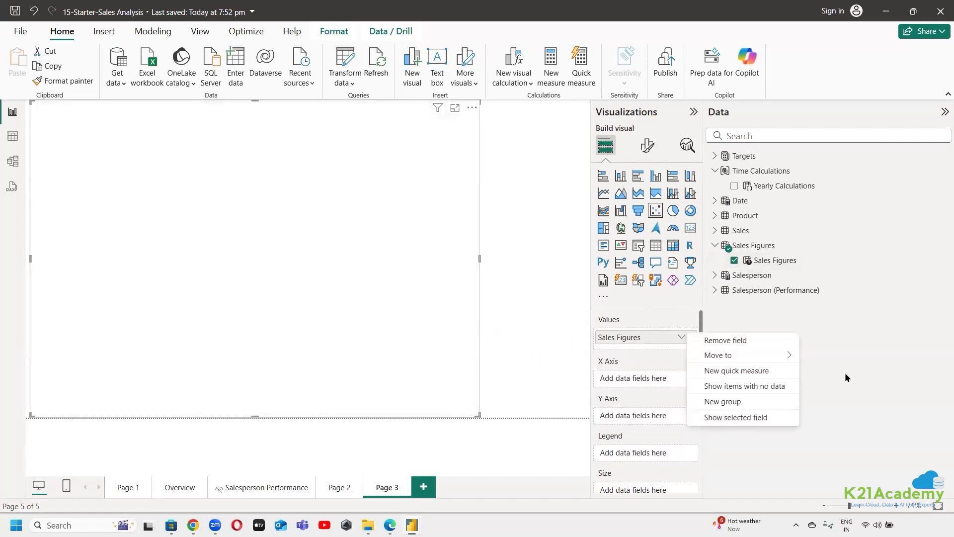
left_click(847, 375)
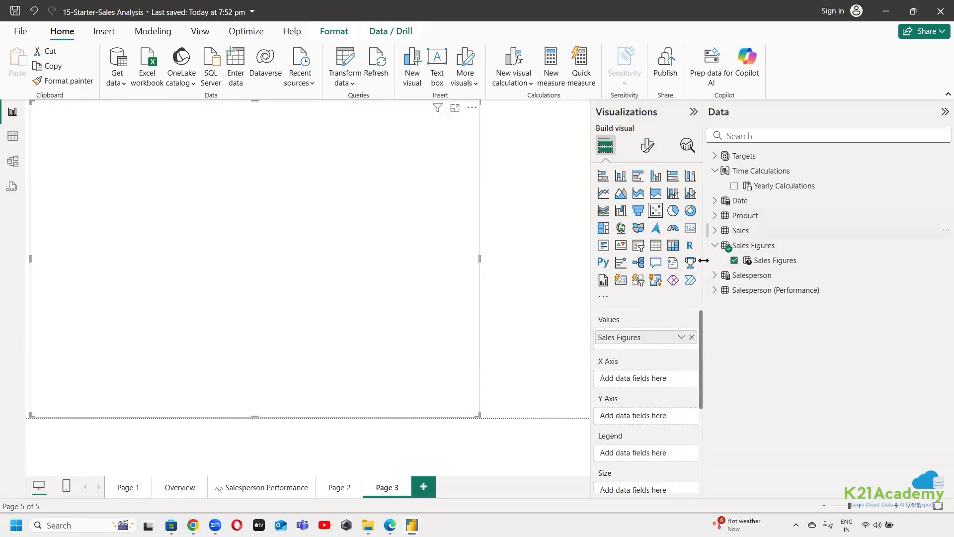
Try the Sales Figures parameter on the scatter chart's X and Y axes, and clear the chart's fields
left_click_drag(756, 263, 643, 385)
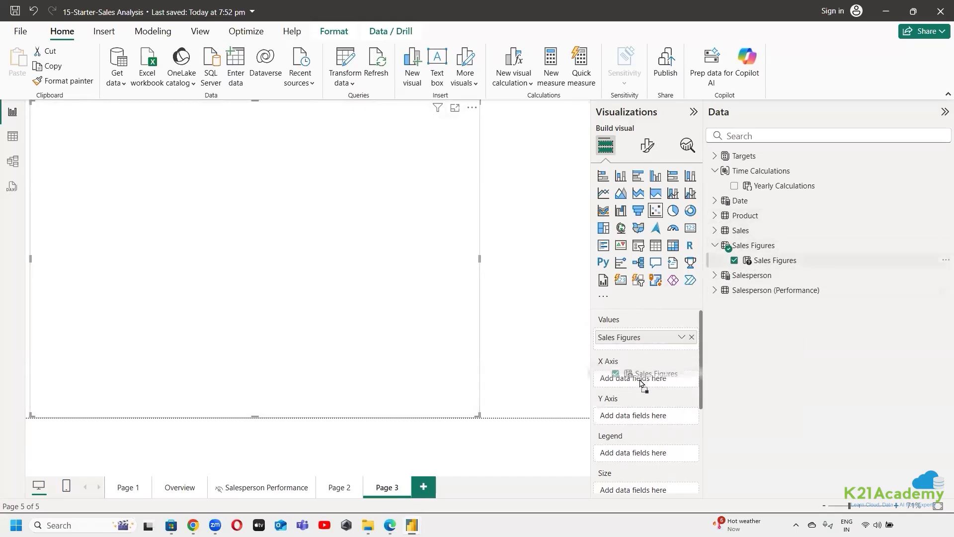
left_click_drag(772, 260, 629, 421)
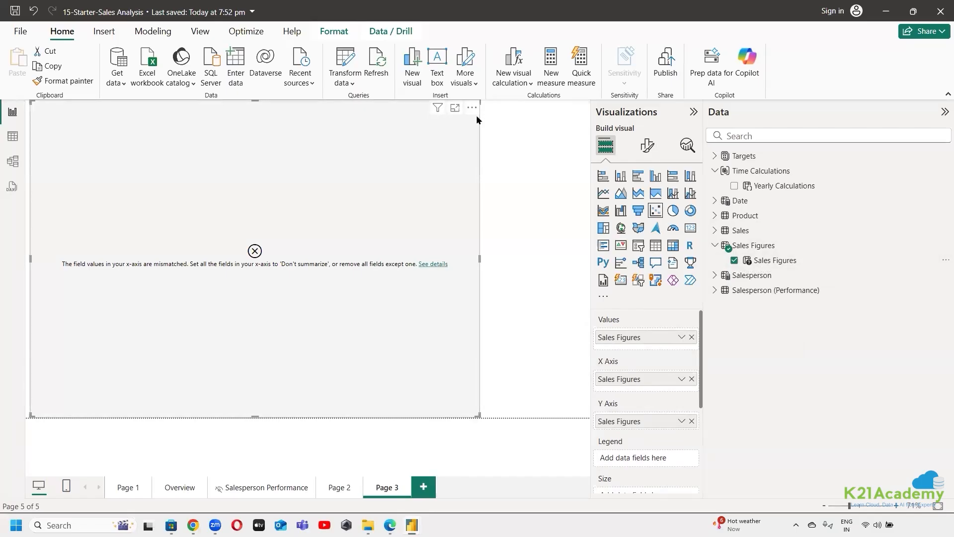
left_click(691, 379)
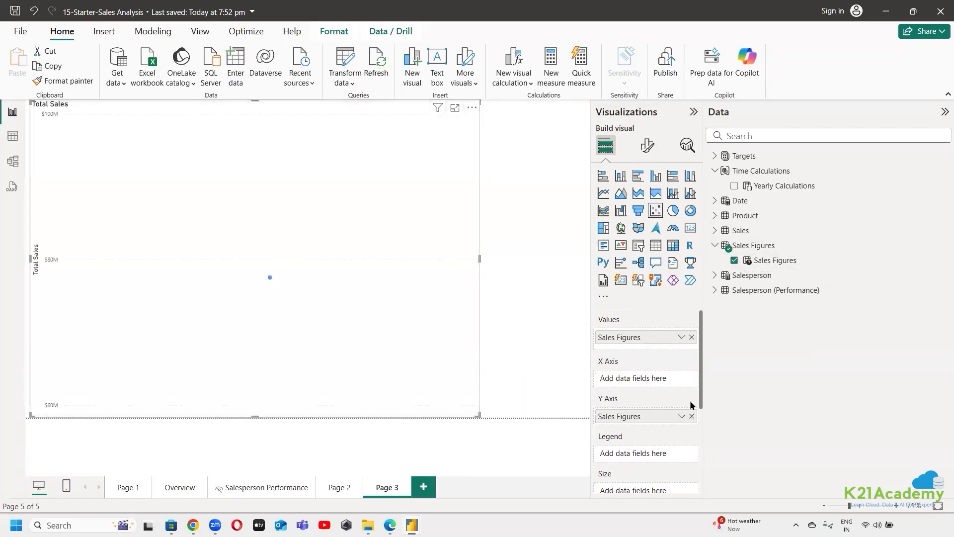
left_click(691, 415)
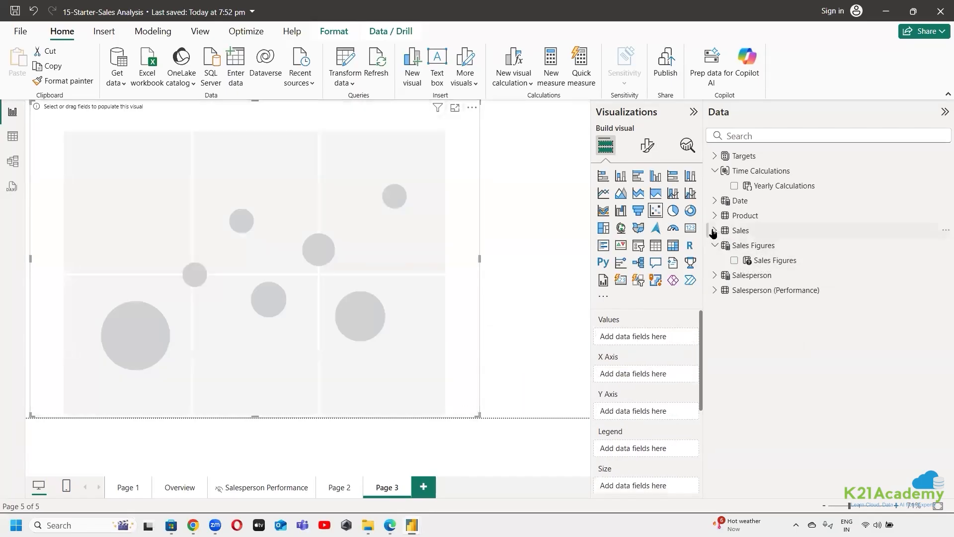
Assign the Sales table's Profit measure to the scatter chart's X axis and Total Sales to its Y axis
left_click(715, 230)
left_click_drag(782, 291, 636, 375)
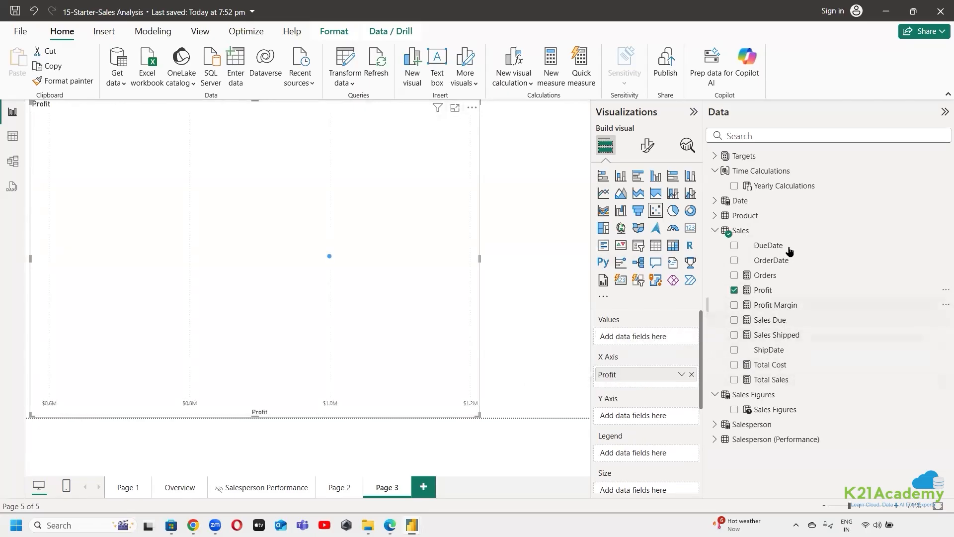
left_click_drag(788, 379, 646, 418)
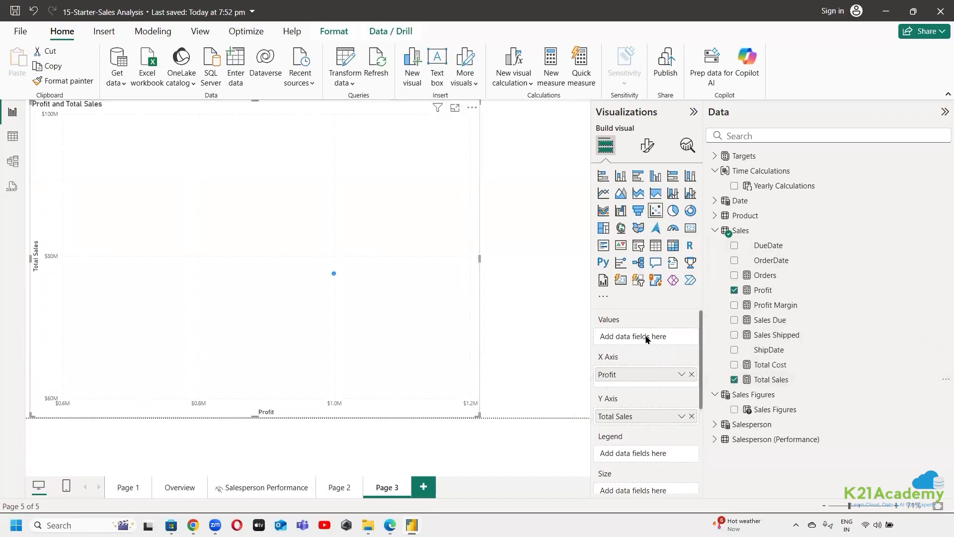
Break the scatter chart down by the Date table's Year, inspect its points, and replace Year with Month as Values
left_click(723, 202)
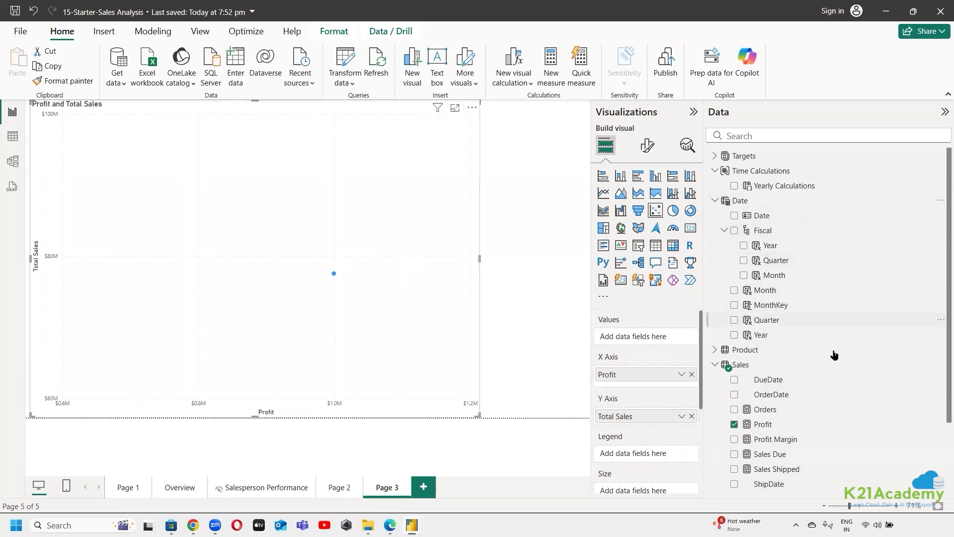
left_click_drag(798, 337, 654, 337)
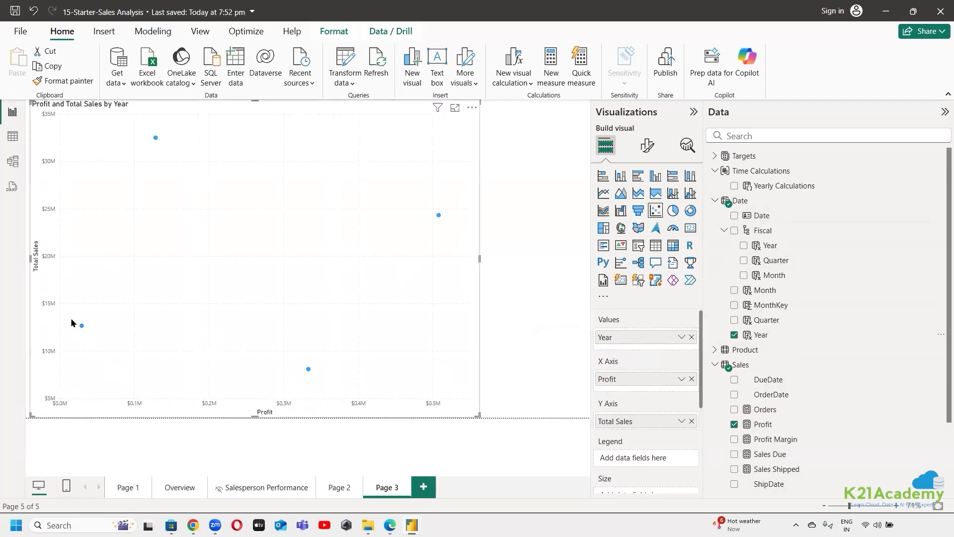
mouse_move(82, 329)
mouse_move(155, 142)
left_click(692, 337)
left_click_drag(783, 291, 660, 338)
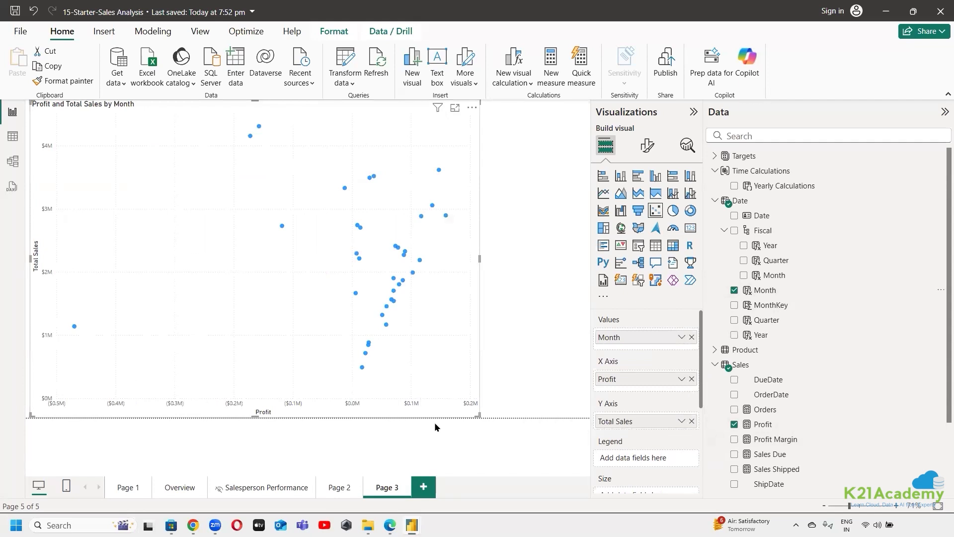
Delete Page 3 from the report, and remove the Year-over-Year Growth table from Page 2
left_click(408, 485)
left_click(573, 287)
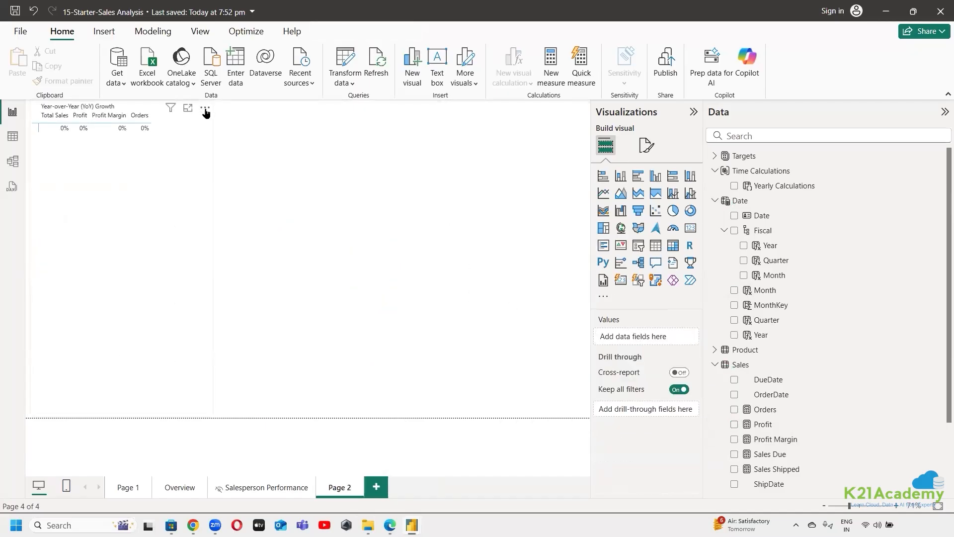
left_click(205, 108)
left_click(266, 153)
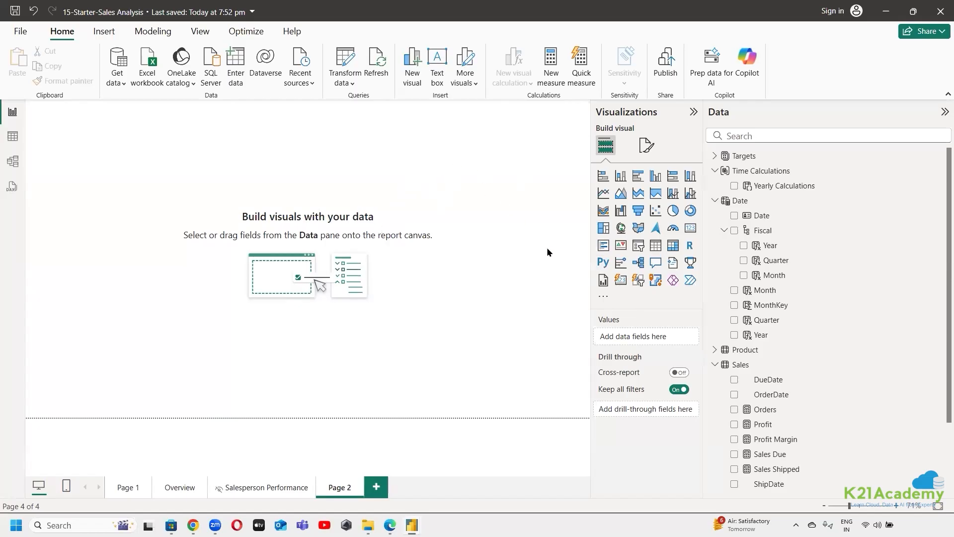
Switch to the lab instructions in Edge and read the section on adding Target to the Sales Figures field parameter
key("alt+Tab")
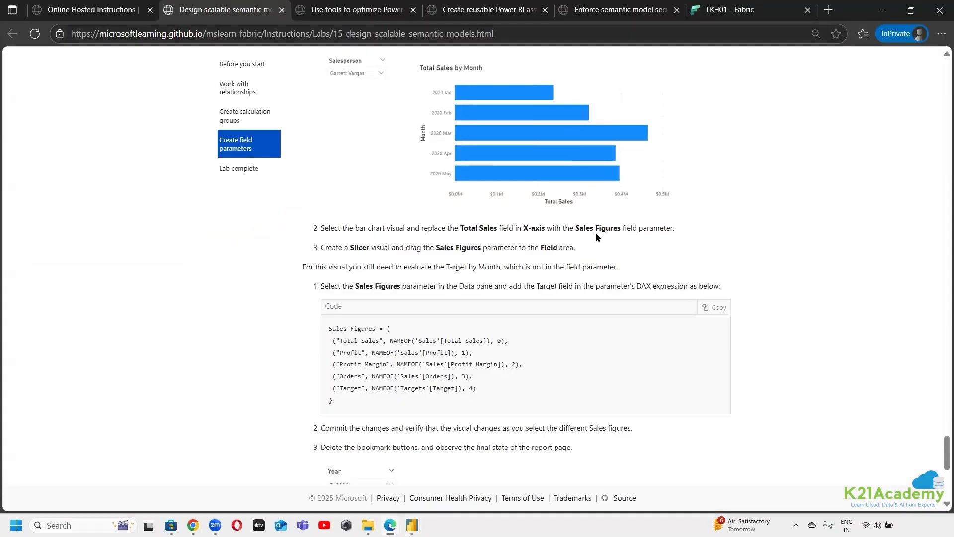
scroll(437, 199, "down", 1)
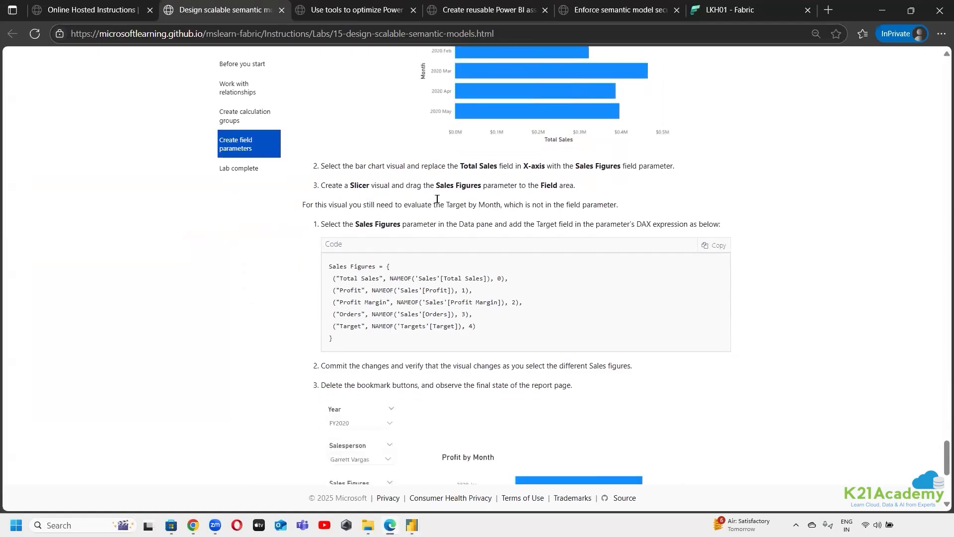
left_click_drag(302, 205, 322, 204)
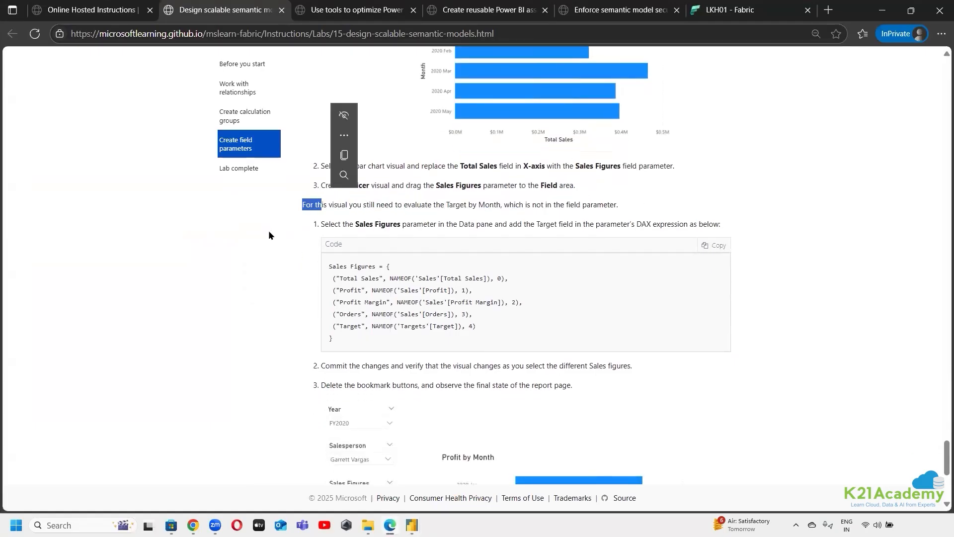
left_click(268, 231)
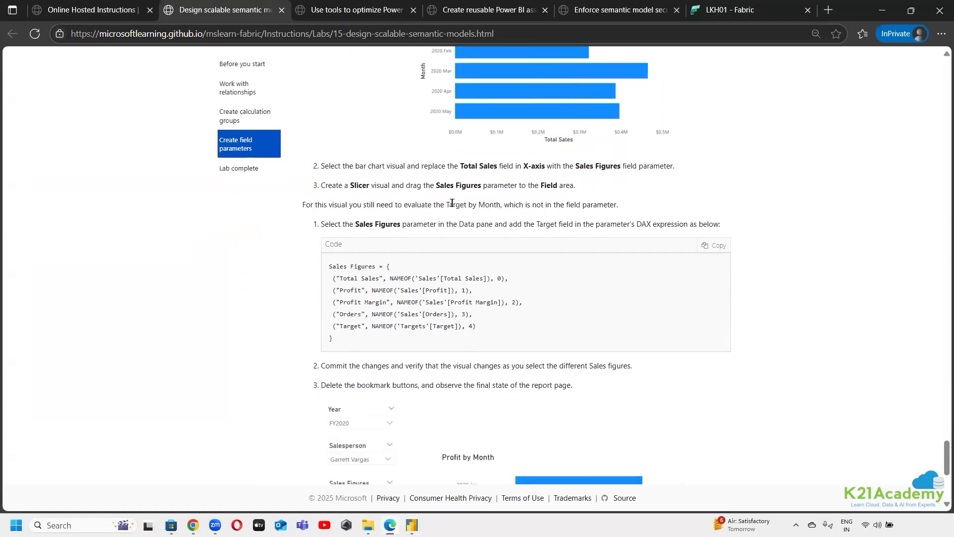
left_click_drag(431, 205, 628, 210)
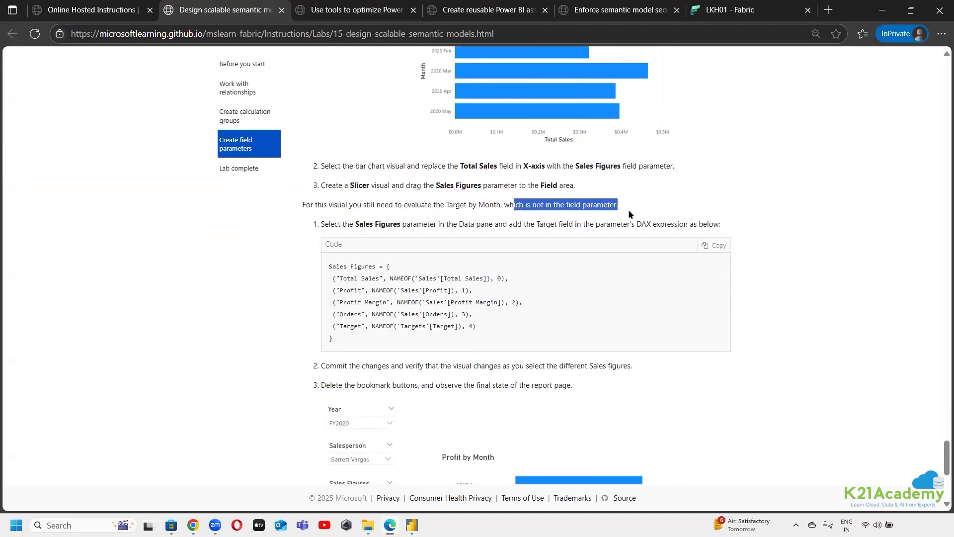
left_click(487, 203)
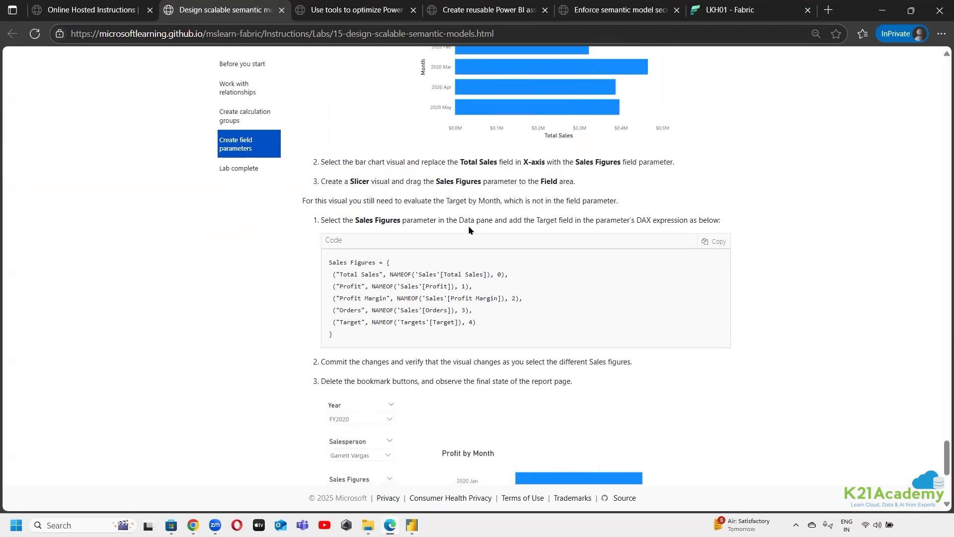
scroll(488, 204, "down", 1)
Return to the Salesperson Performance page in Power BI Desktop and select Total Sales and Profit in the Sales Figures slicer
mouse_move(405, 525)
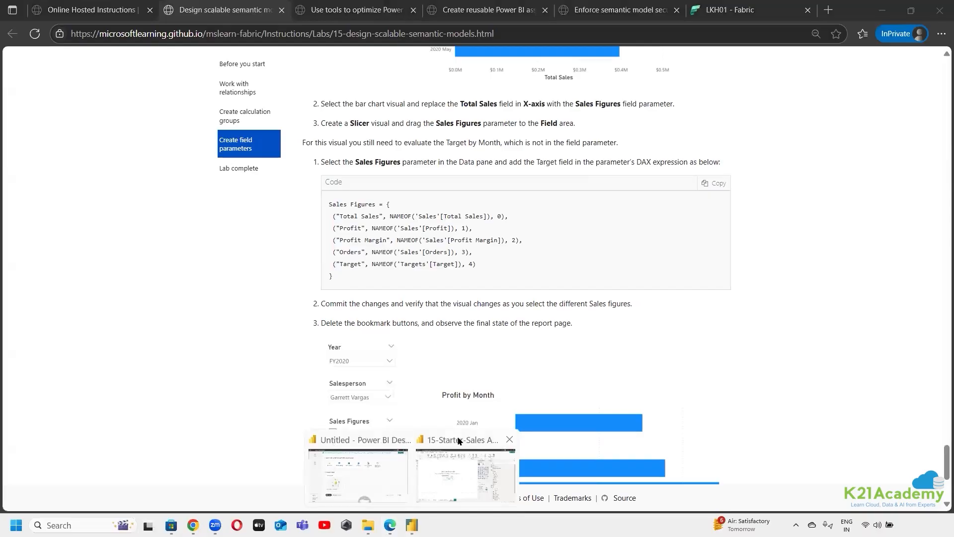
left_click(466, 475)
left_click(258, 489)
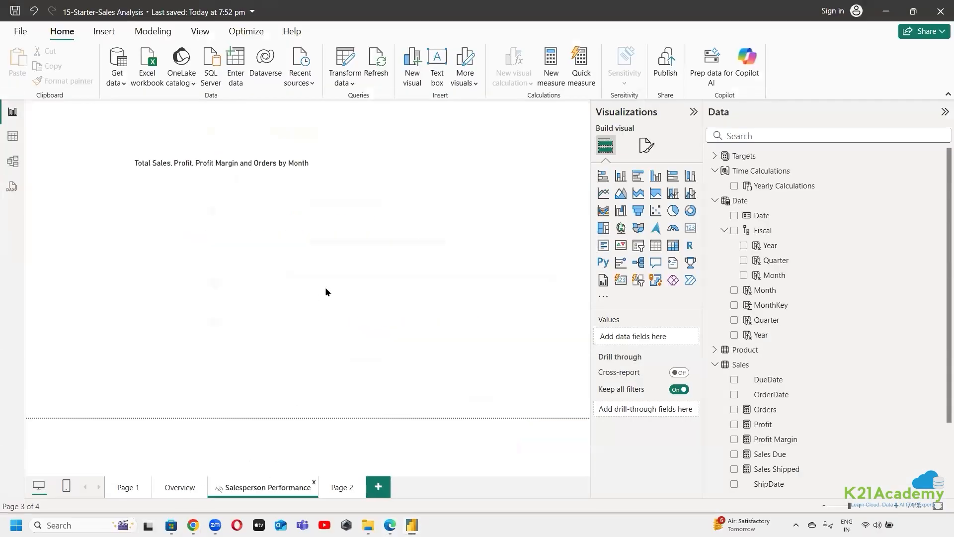
left_click(363, 171)
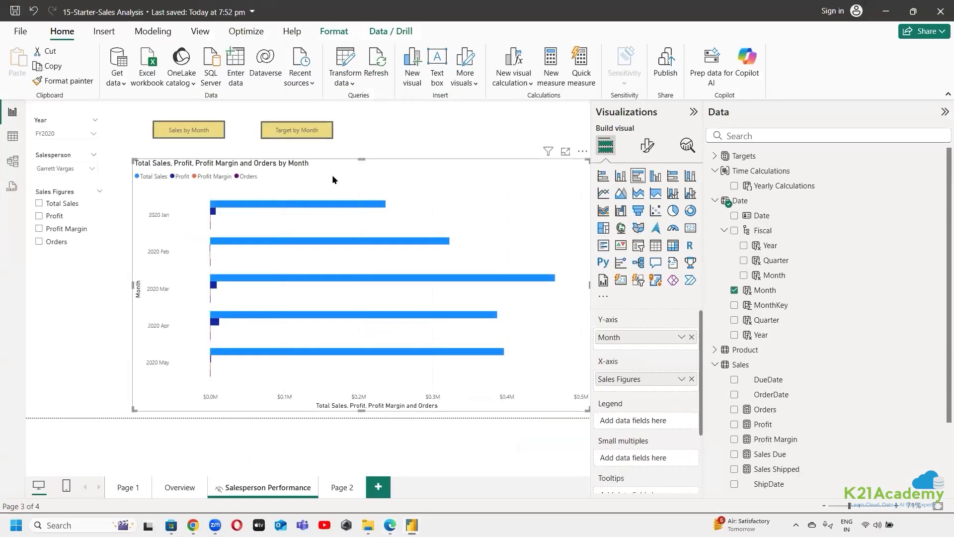
left_click(39, 204)
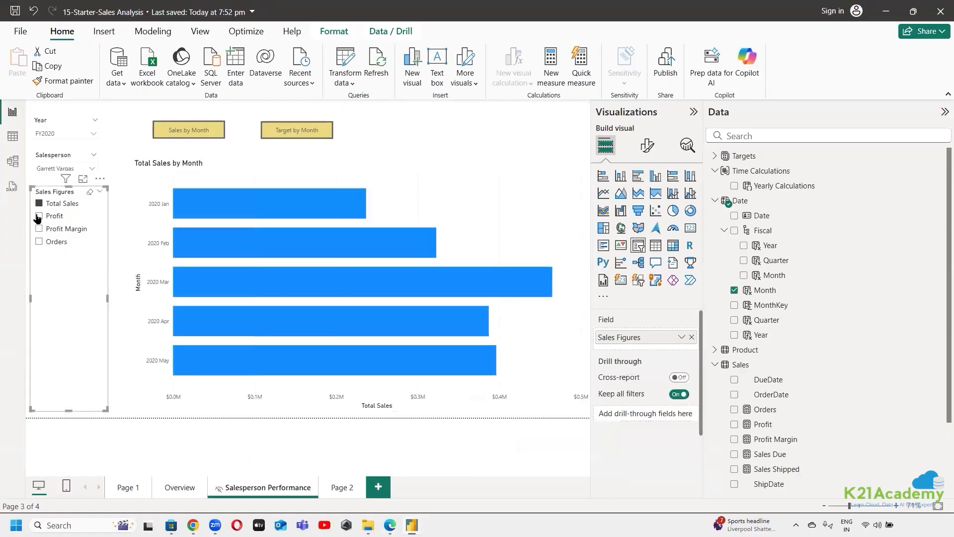
left_click(39, 216)
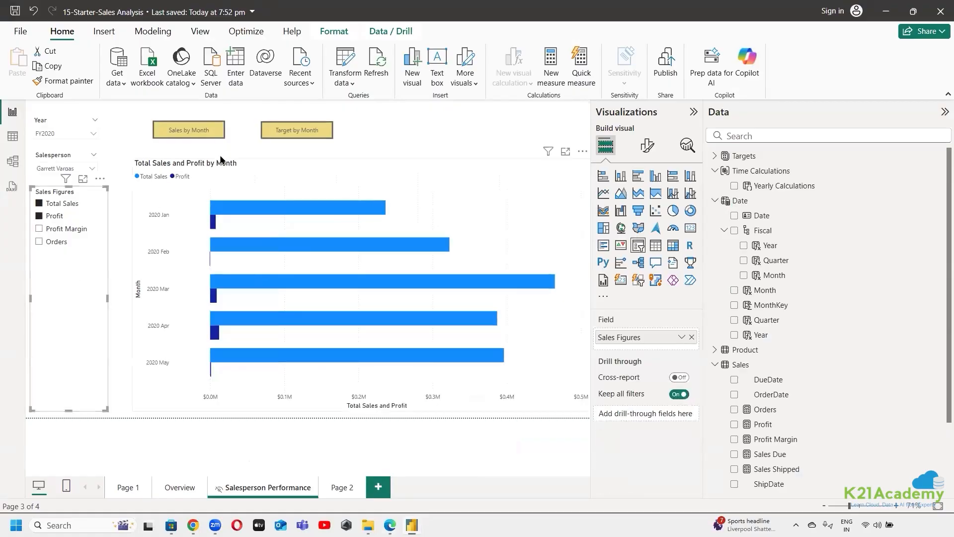
Set the Year slicer on the Salesperson Performance page to FY2019
left_click(207, 132)
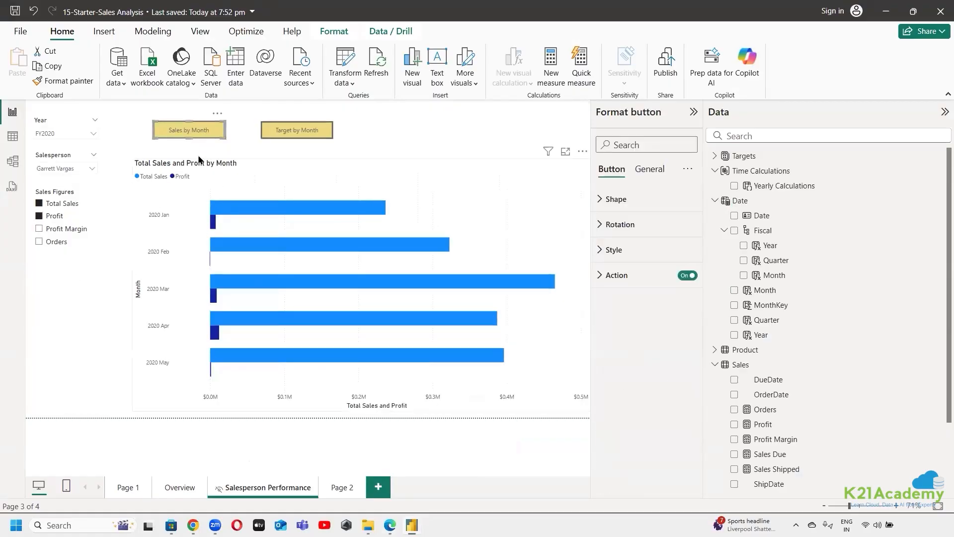
left_click(68, 138)
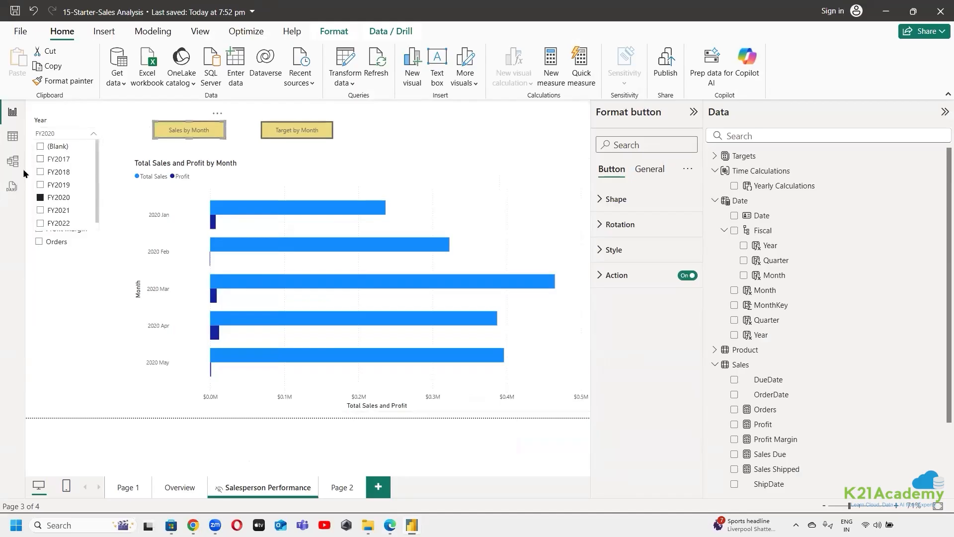
left_click(41, 184)
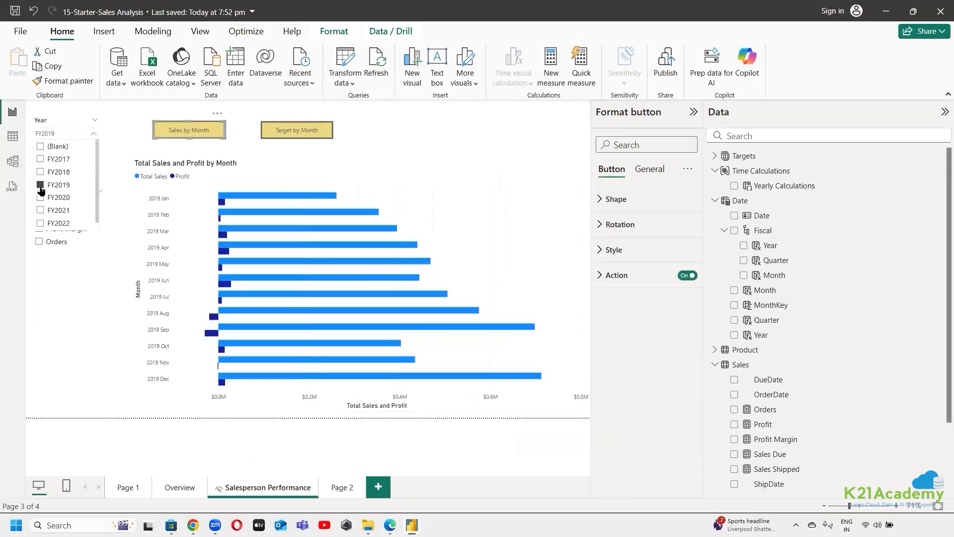
left_click(60, 336)
left_click(59, 336)
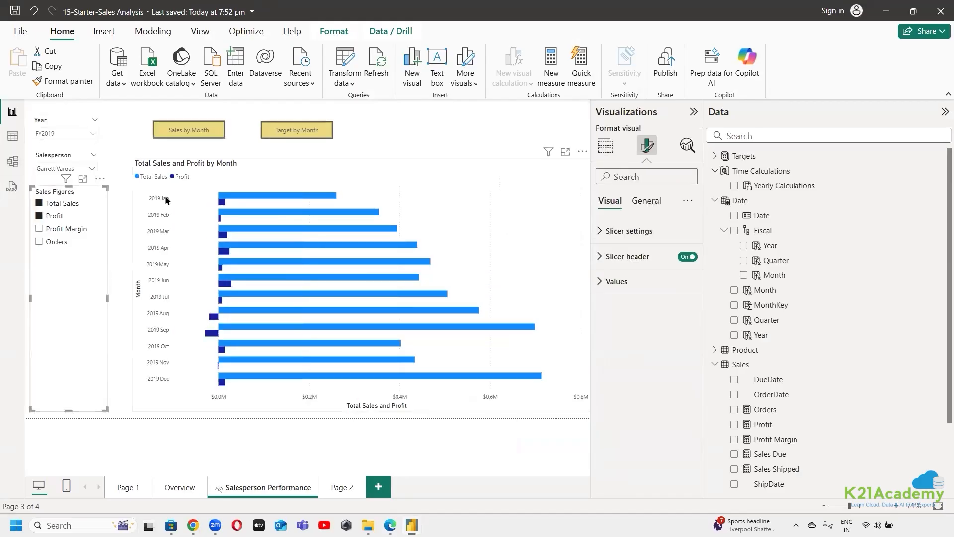
Inspect the Sales by Month and Target by Month bookmark buttons above the chart
left_click(209, 128)
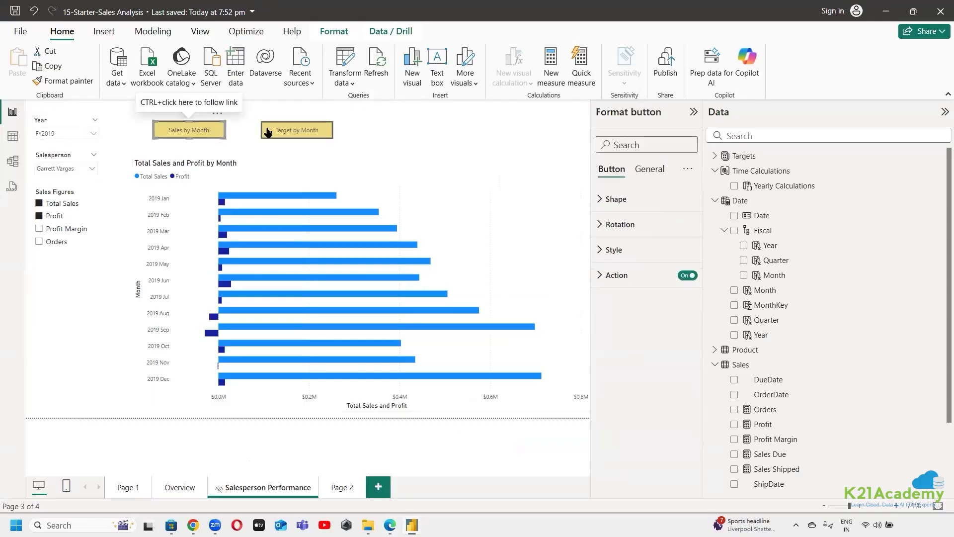
left_click(298, 132)
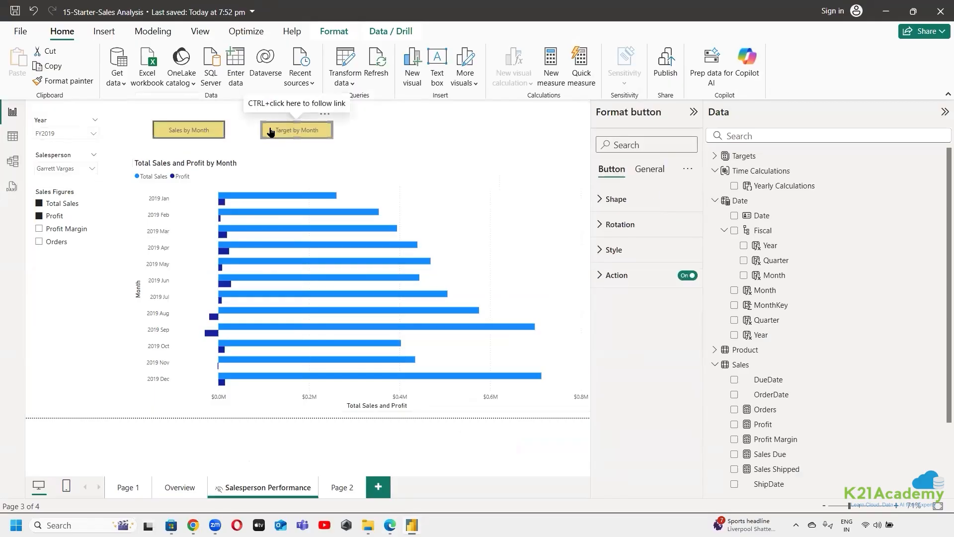
left_click(212, 130)
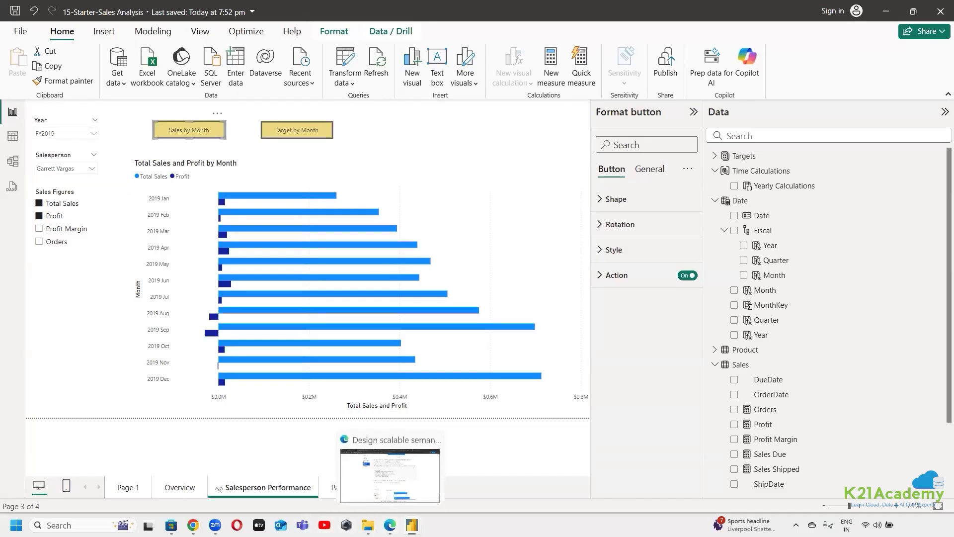
Check the Target entry of the Sales Figures DAX expression in the Edge lab instructions, and return to the Power BI report
left_click(390, 525)
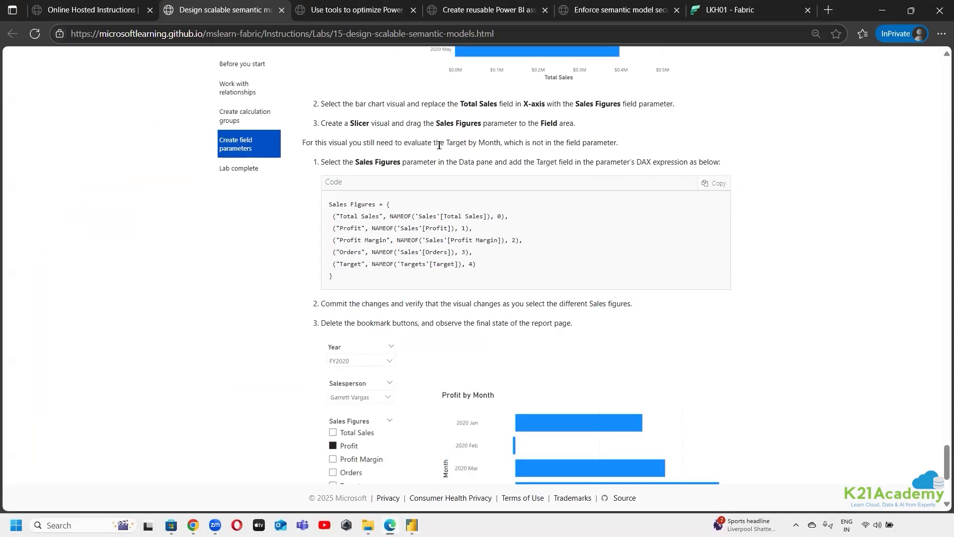
left_click_drag(436, 143, 643, 136)
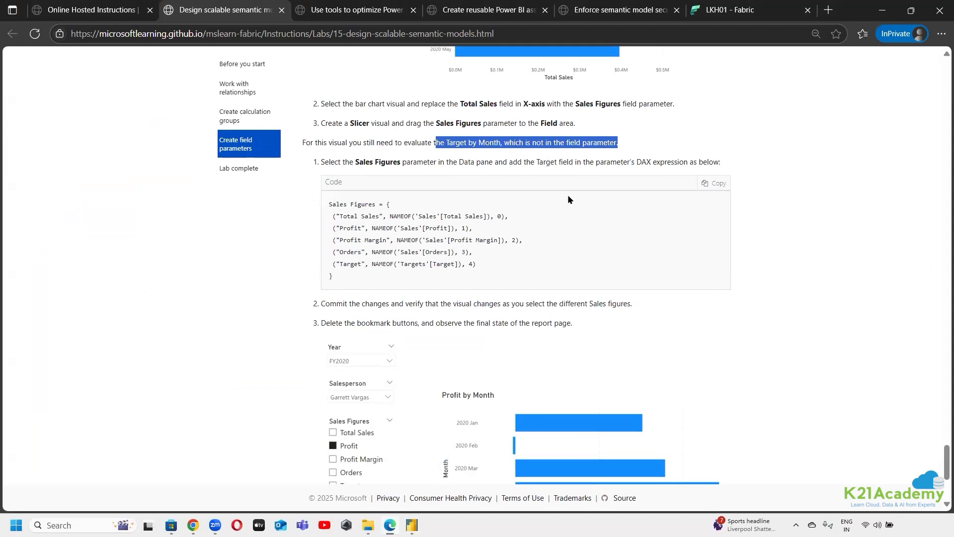
left_click_drag(497, 216, 401, 230)
left_click(416, 252)
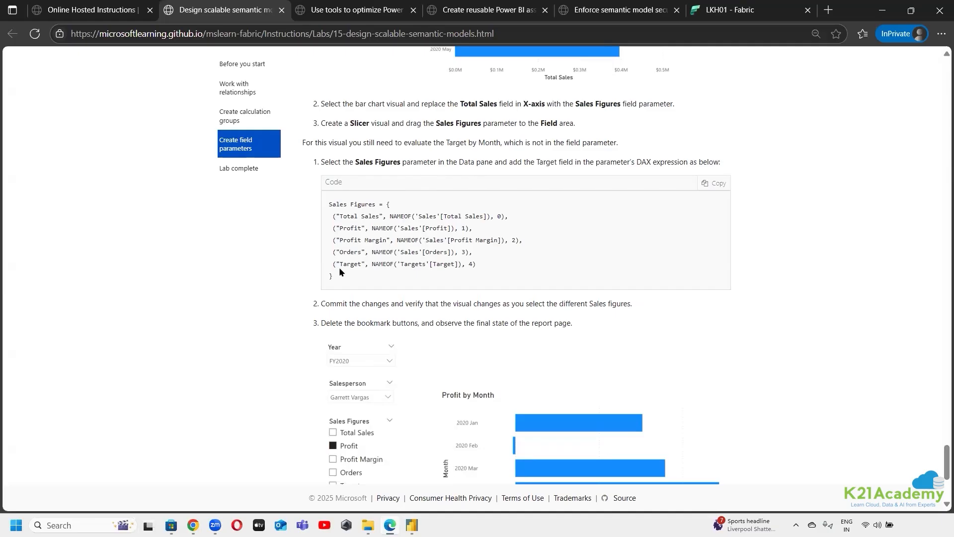
left_click_drag(337, 264, 369, 264)
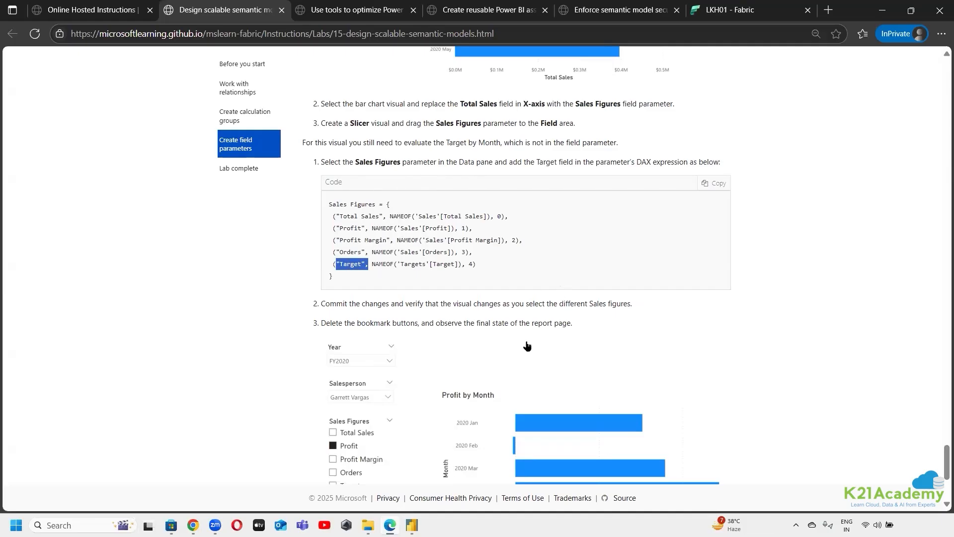
left_click(412, 525)
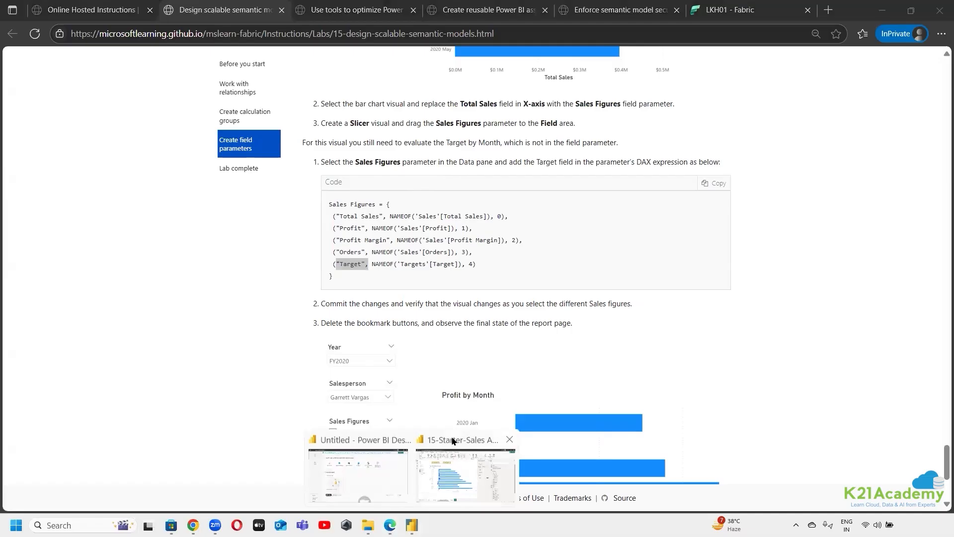
left_click(444, 453)
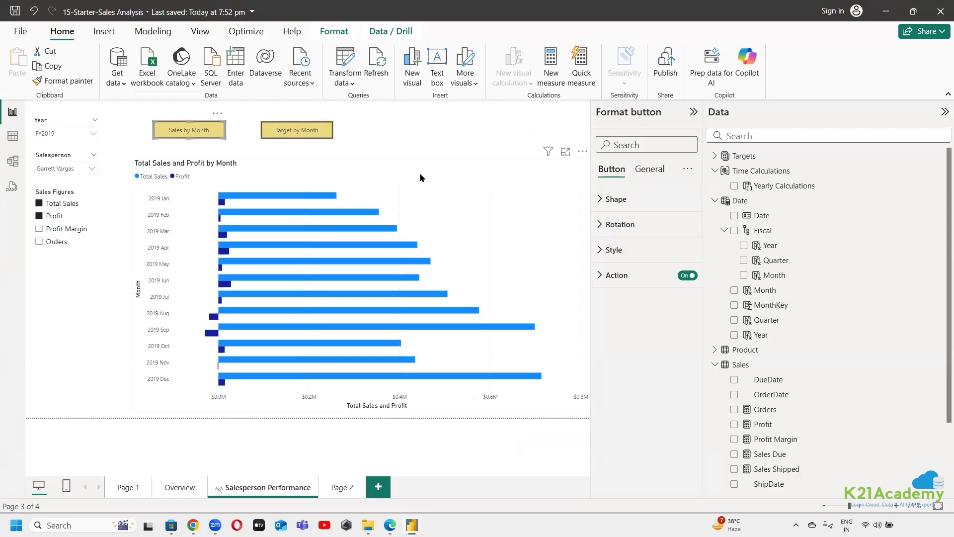
Show the bar chart's field assignments, and open the Sales Figures parameter's DAX expression in the model view
left_click(474, 215)
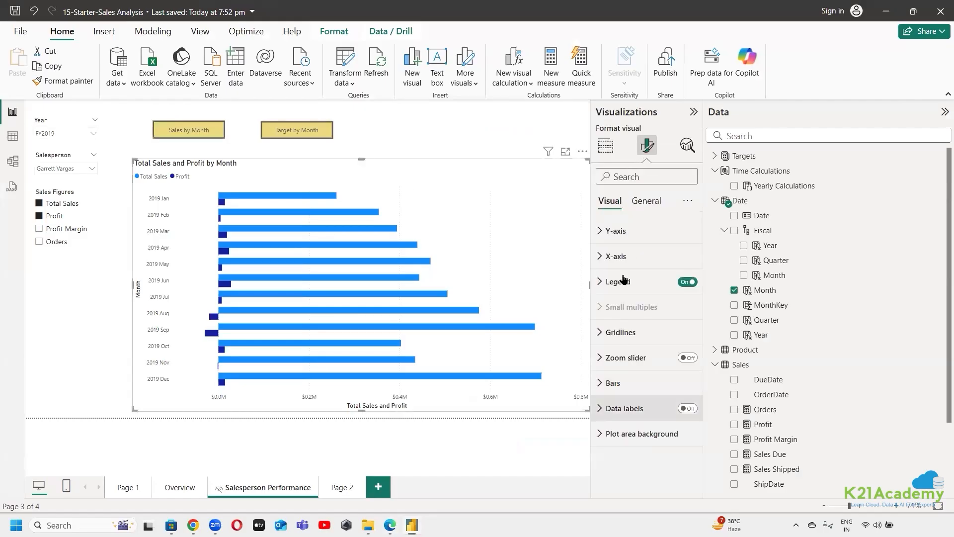
left_click(605, 145)
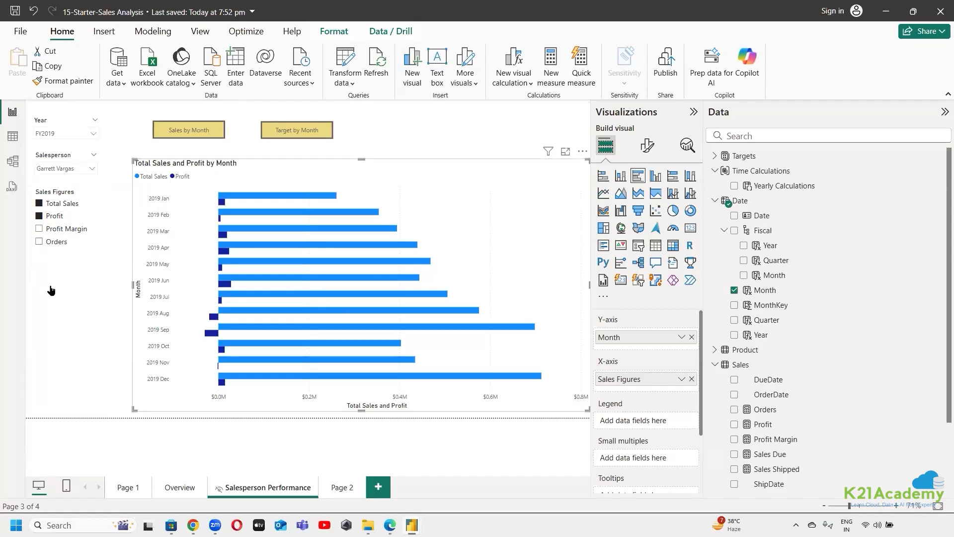
left_click(13, 161)
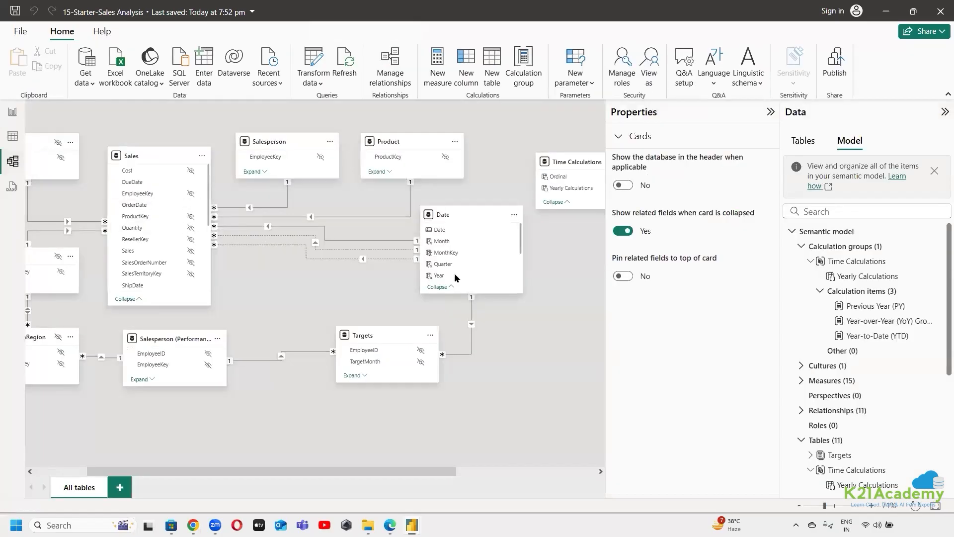
left_click(811, 261)
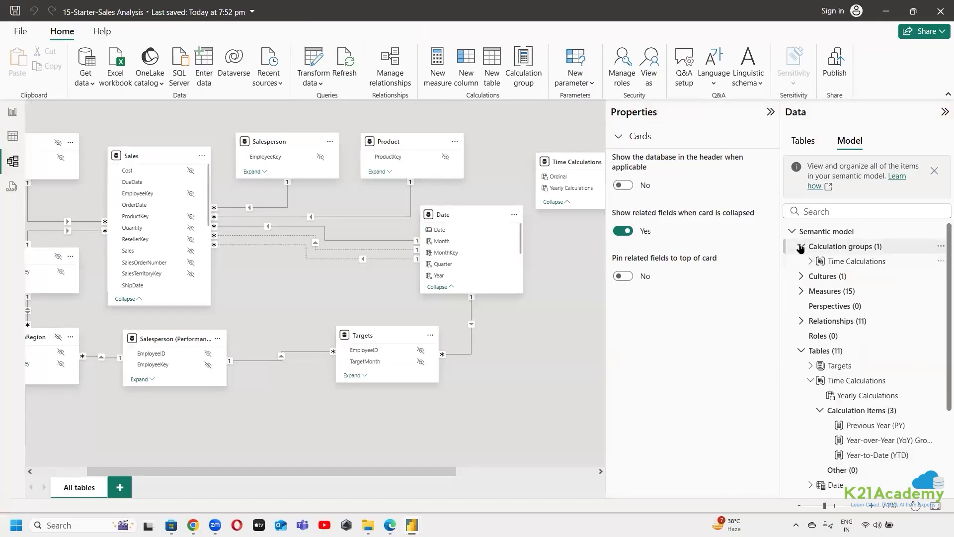
left_click(801, 246)
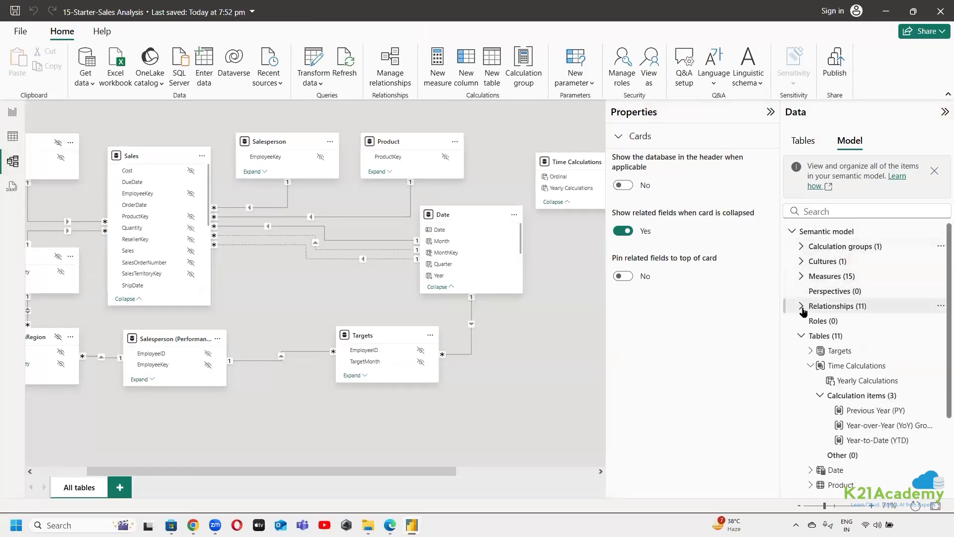
scroll(812, 377, "down", 3)
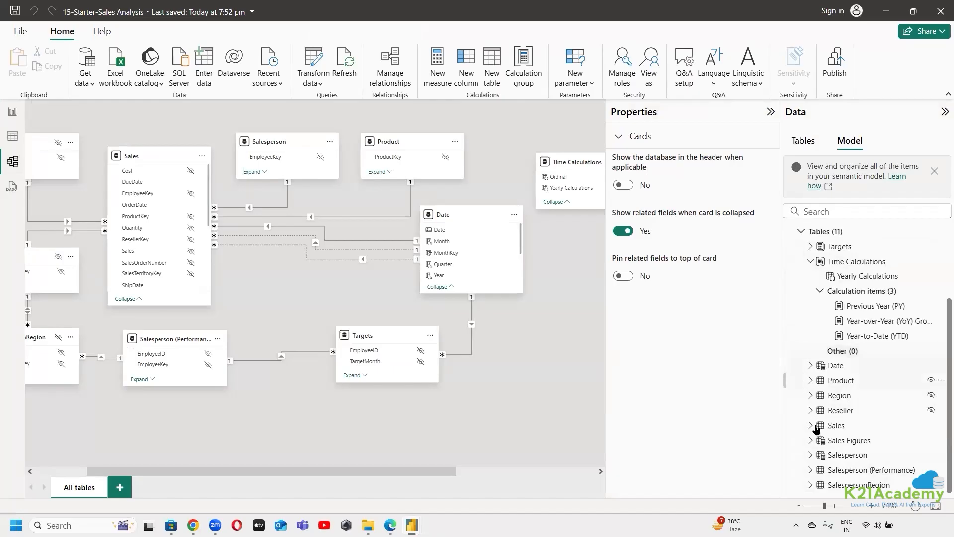
left_click(836, 441)
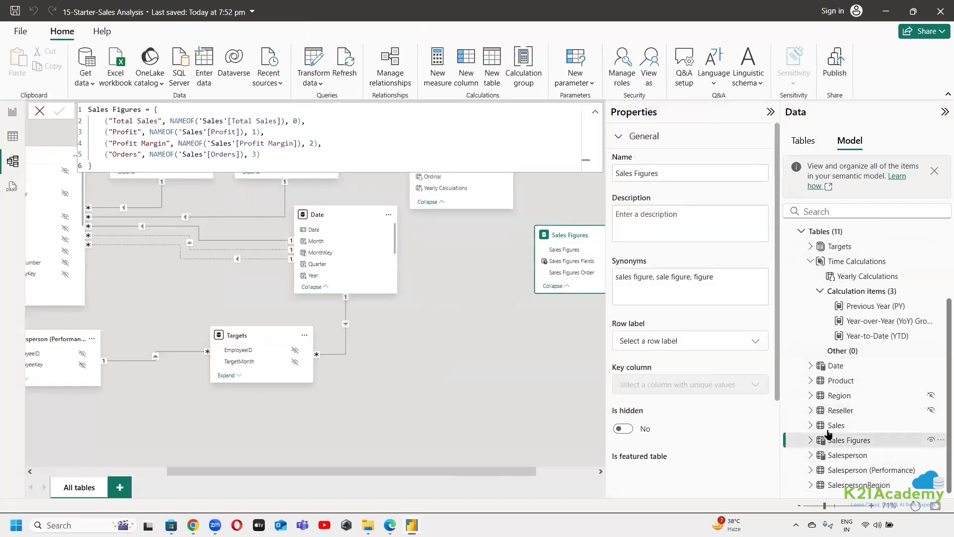
Add a comma after the Orders entry of the Sales Figures expression and start a new line below it
left_click(305, 155)
type(",")
key("shift+Return")
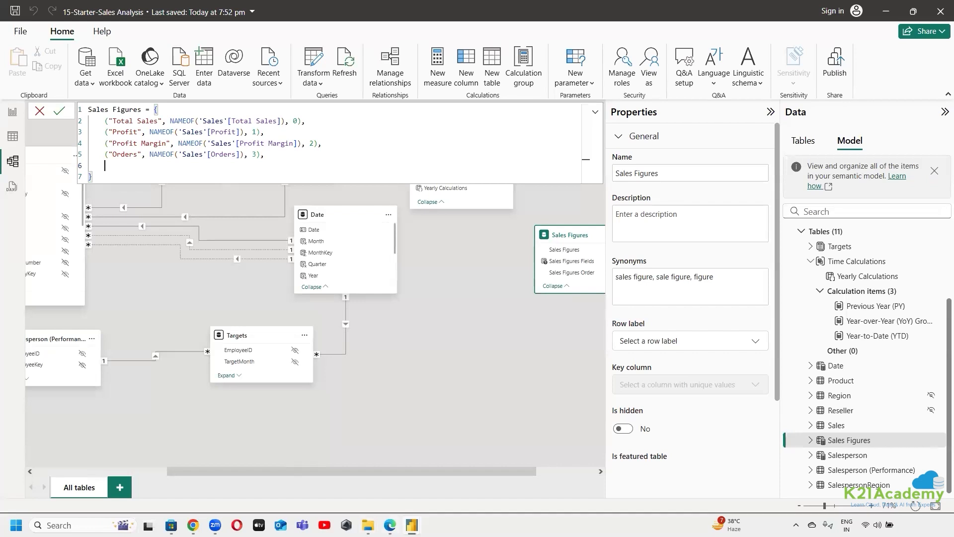
Switch to the lab instructions in Edge and copy the line ("Target", NAMEOF('Targets'[Target]), 4) from the Sales Figures code
mouse_move(390, 525)
left_click(390, 470)
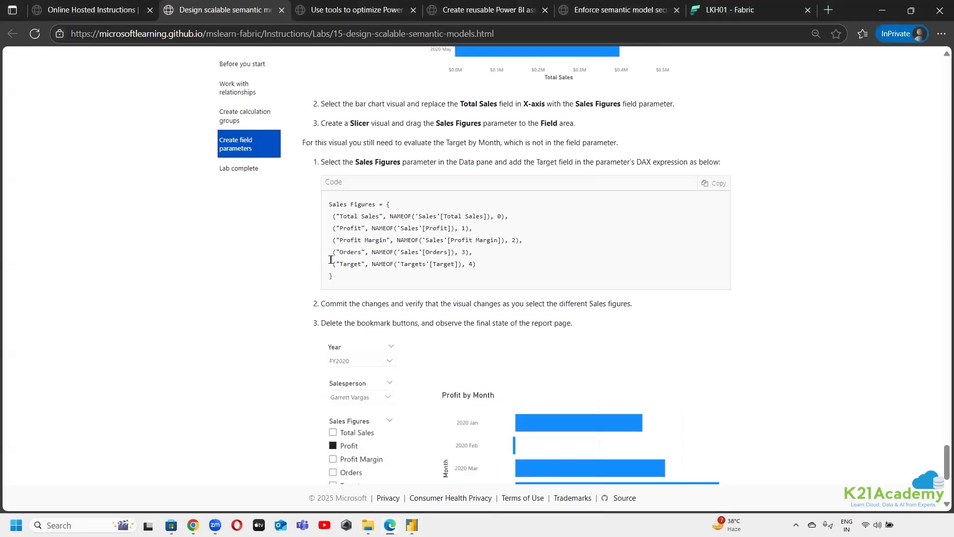
left_click_drag(331, 260, 462, 266)
right_click(462, 264)
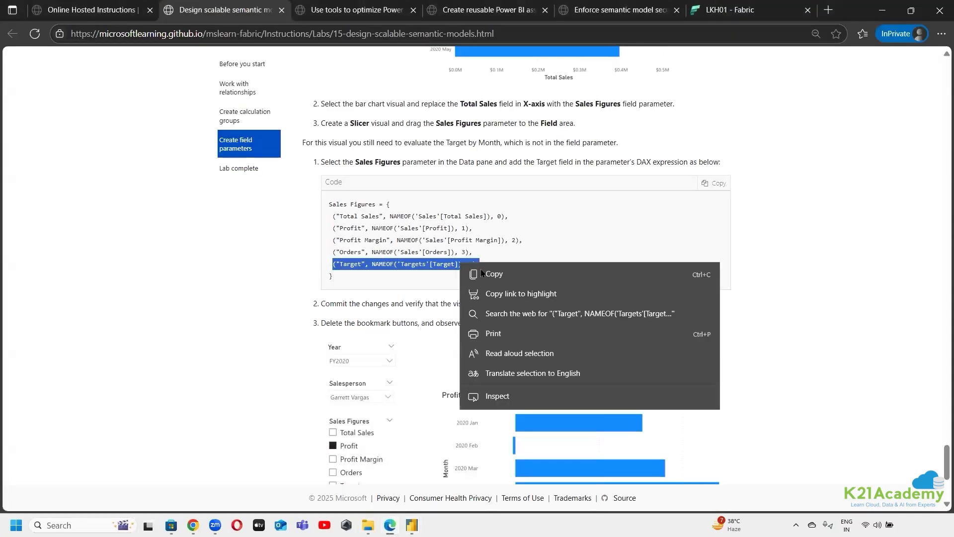
left_click(482, 273)
Return to the 15-Starter-Sales Analysis file, paste the Target line as the expression's last entry, remove the extra blank line and commit the change
left_click(412, 525)
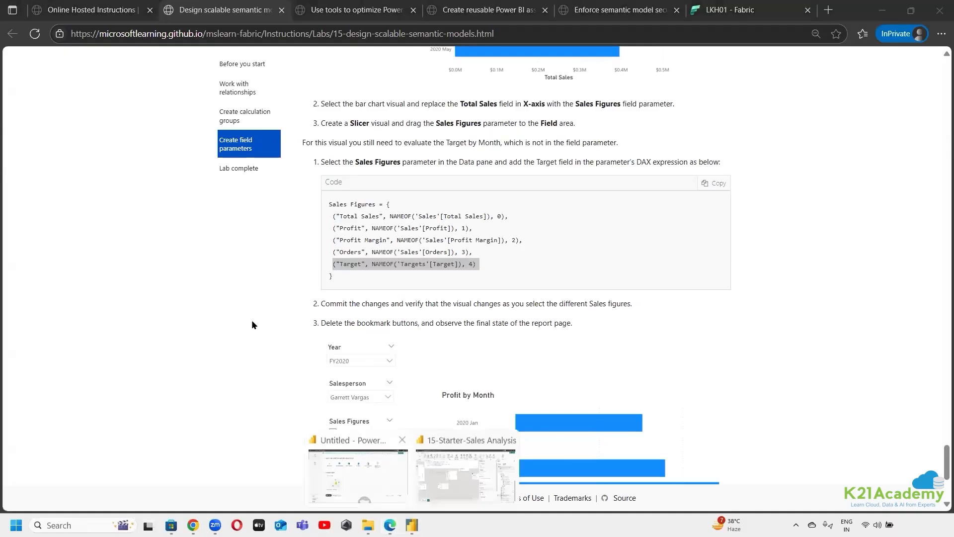
left_click(432, 432)
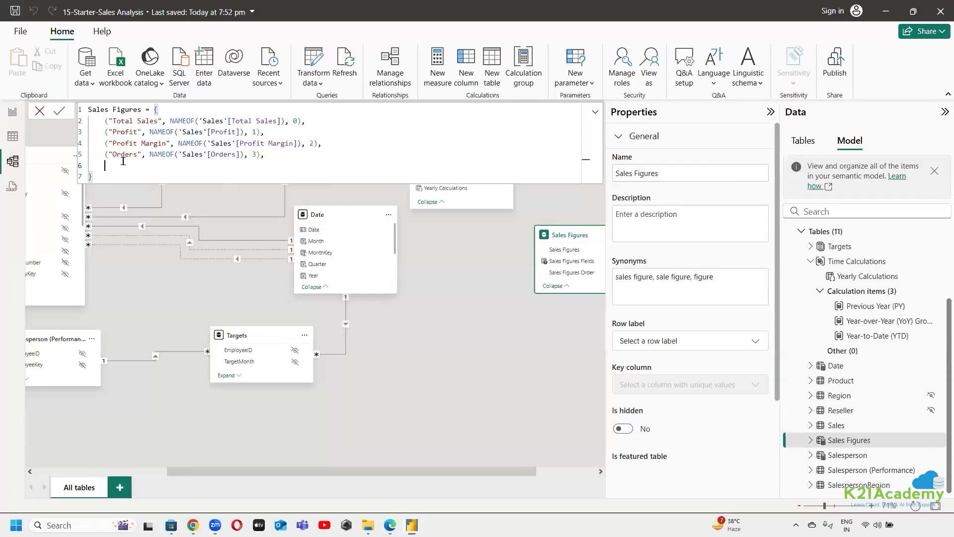
key("ctrl+v")
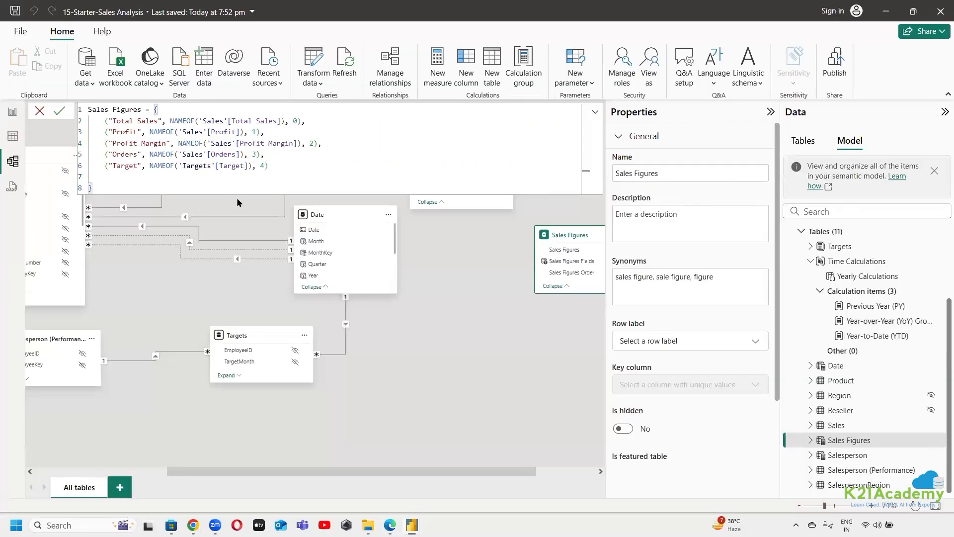
key("BackSpace")
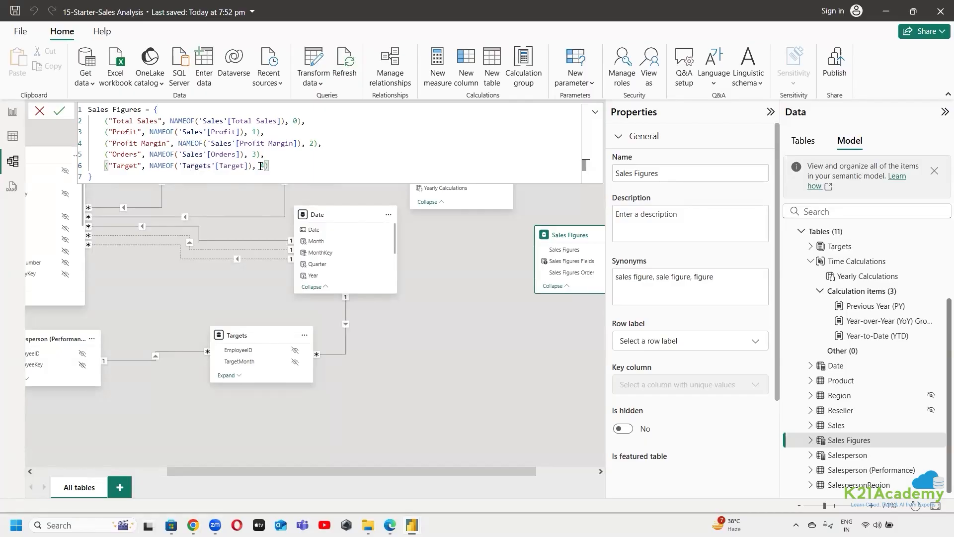
left_click(59, 111)
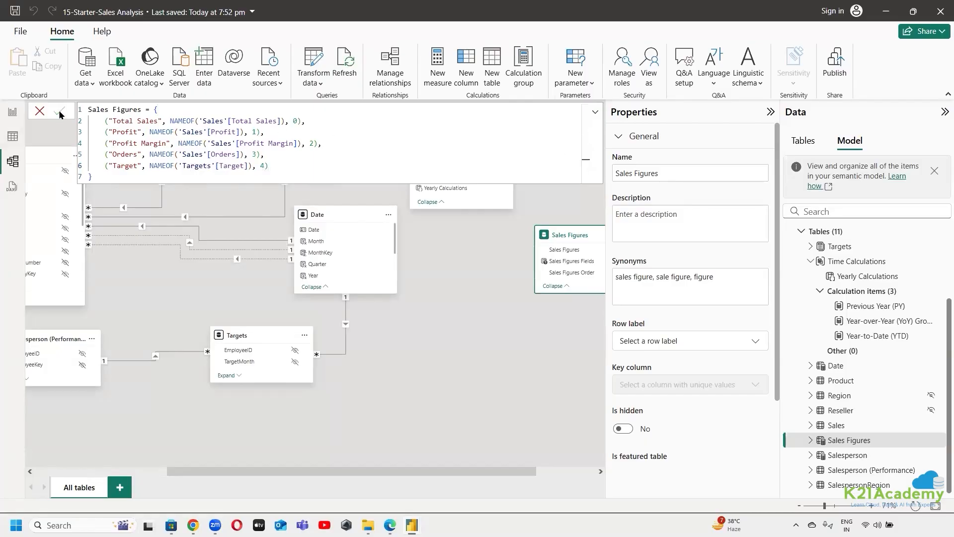
left_click(542, 202)
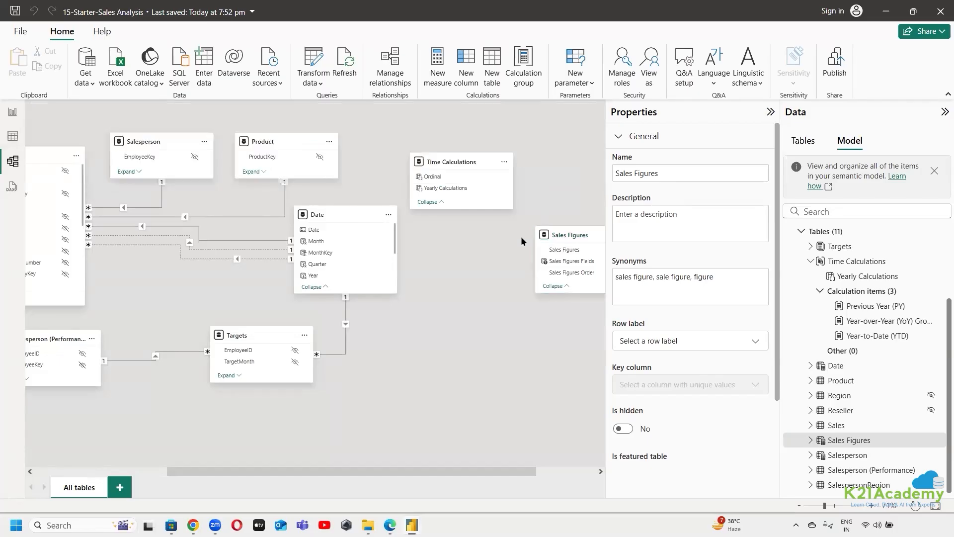
Return to the Salesperson Performance report page and add Target to the Sales Figures slicer selection
left_click(13, 112)
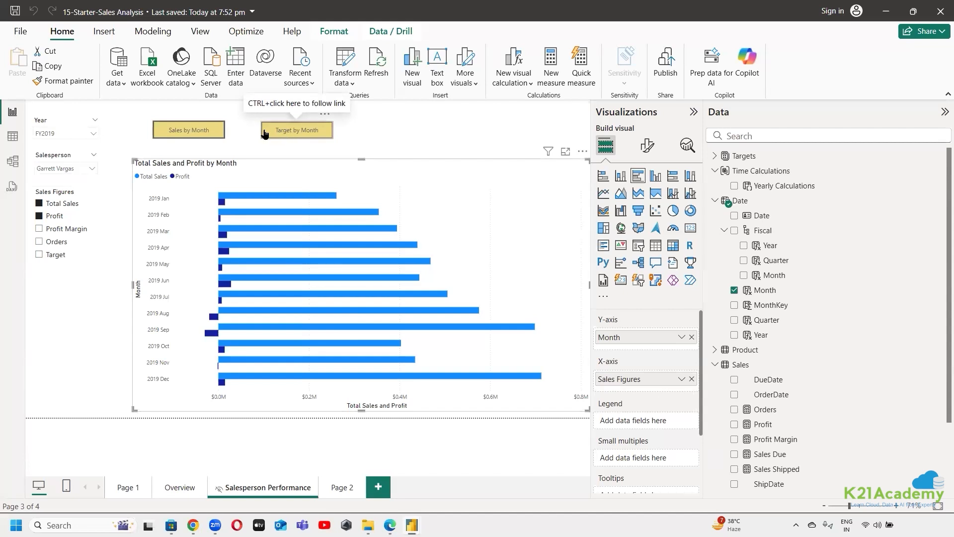
left_click(40, 256)
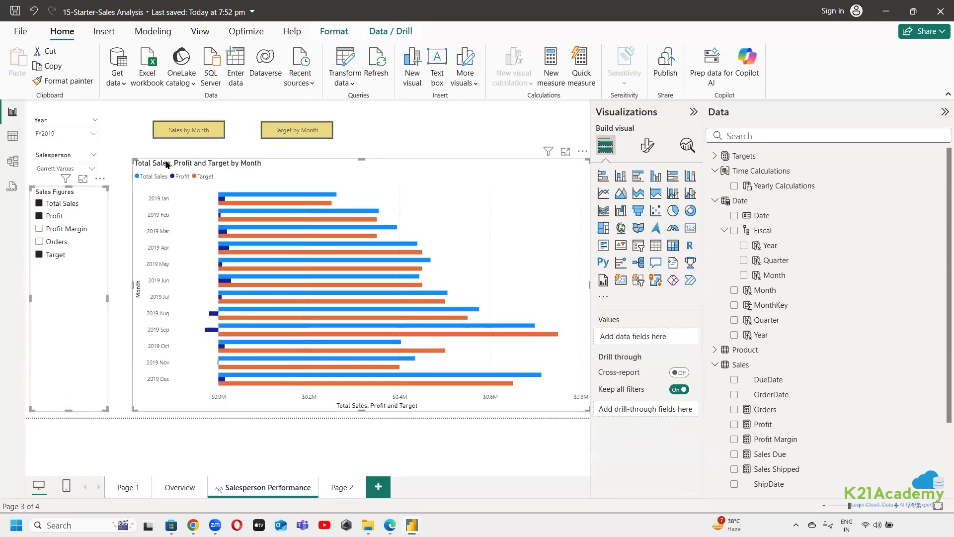
left_click(188, 131)
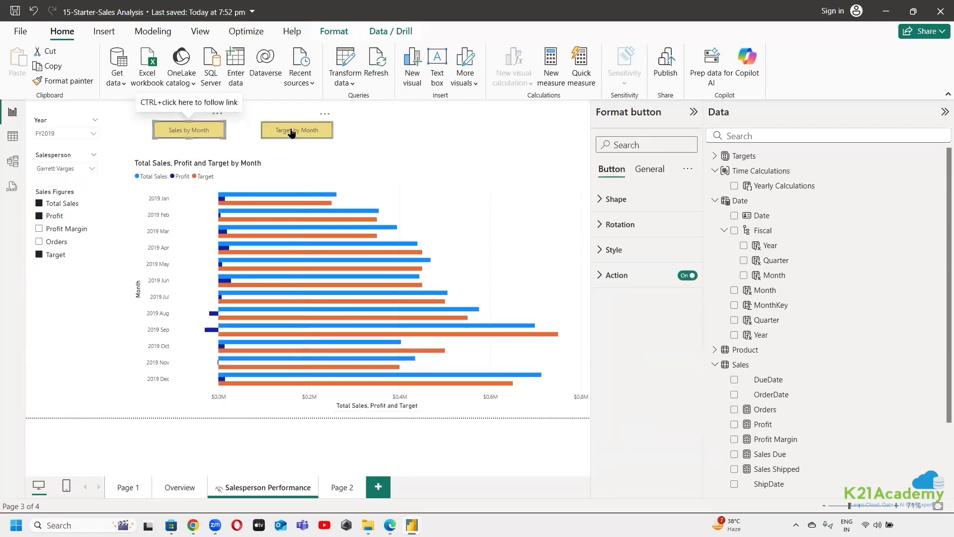
Clear the Sales Figures slicer and select only Total Sales and Target for the bar chart
left_click(39, 216)
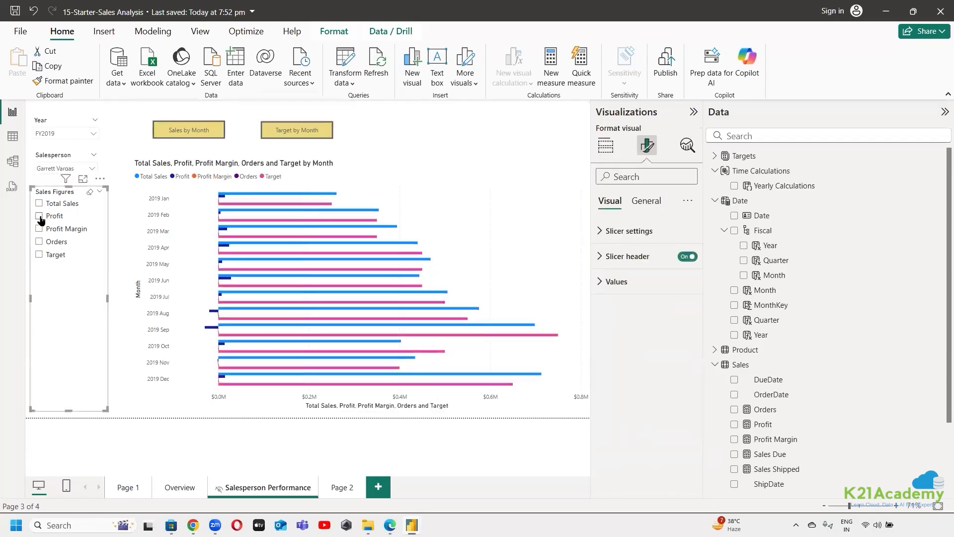
left_click(40, 217)
left_click(40, 217)
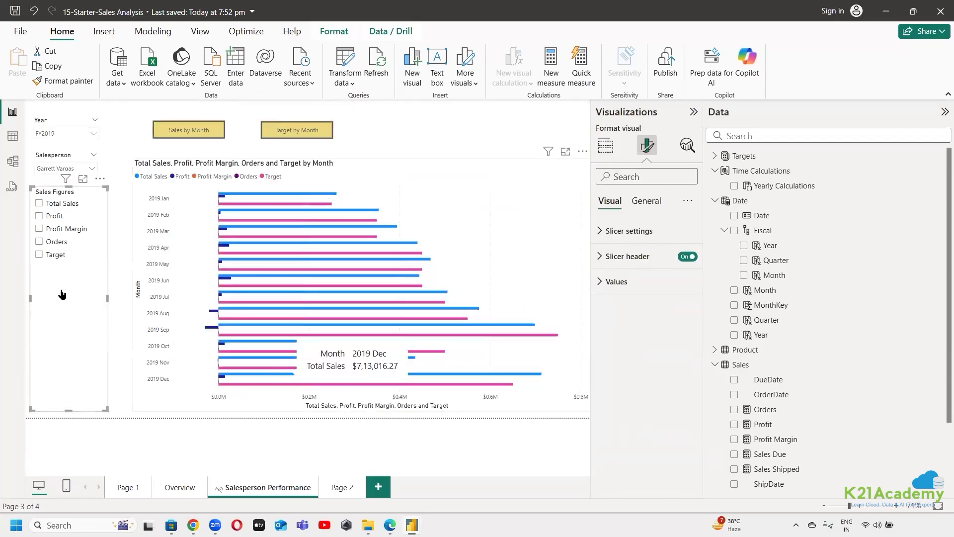
left_click(39, 254)
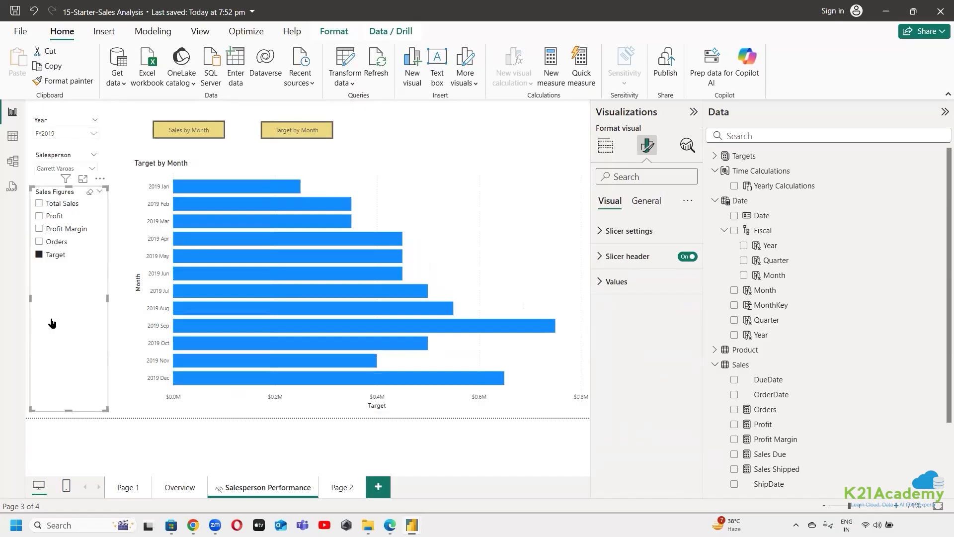
left_click(39, 204)
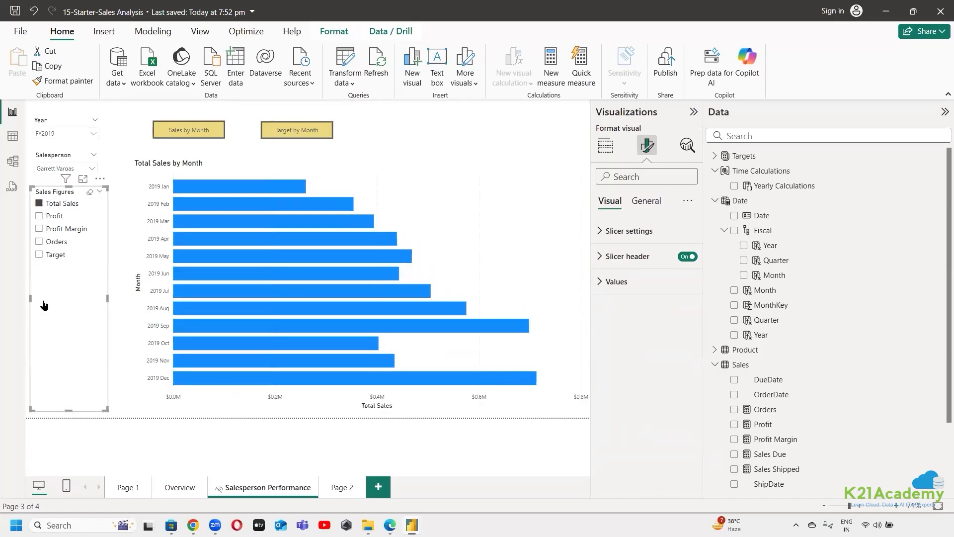
left_click(39, 255, "ctrl")
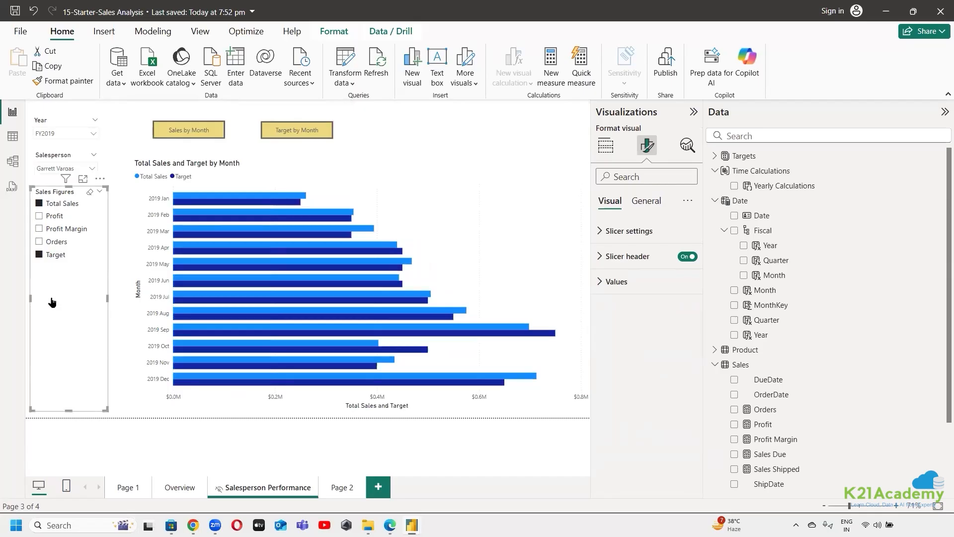